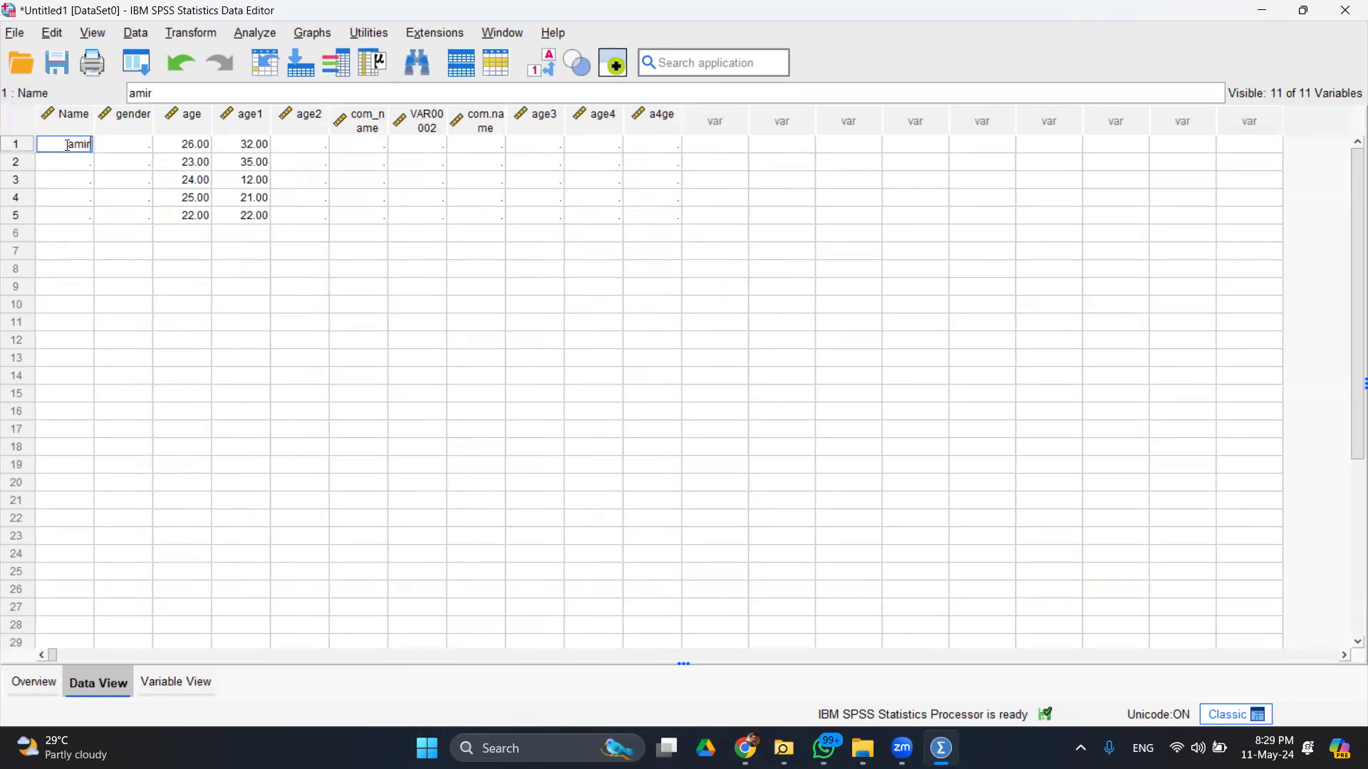
- Enter a first name in rows 1 and 2 of the Name column
{"action": "key", "text": "Return"}
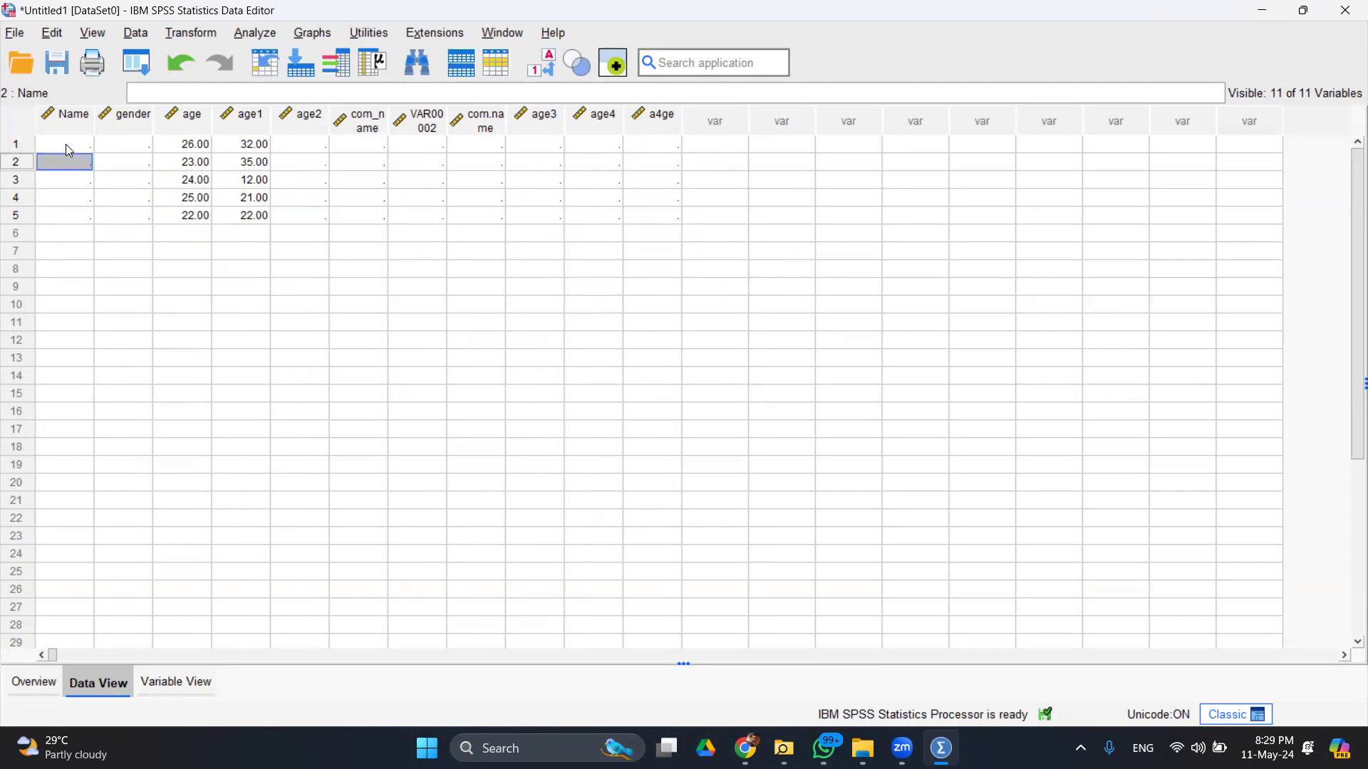
{"action": "type", "text": "amna"}
{"action": "key", "text": "Return"}
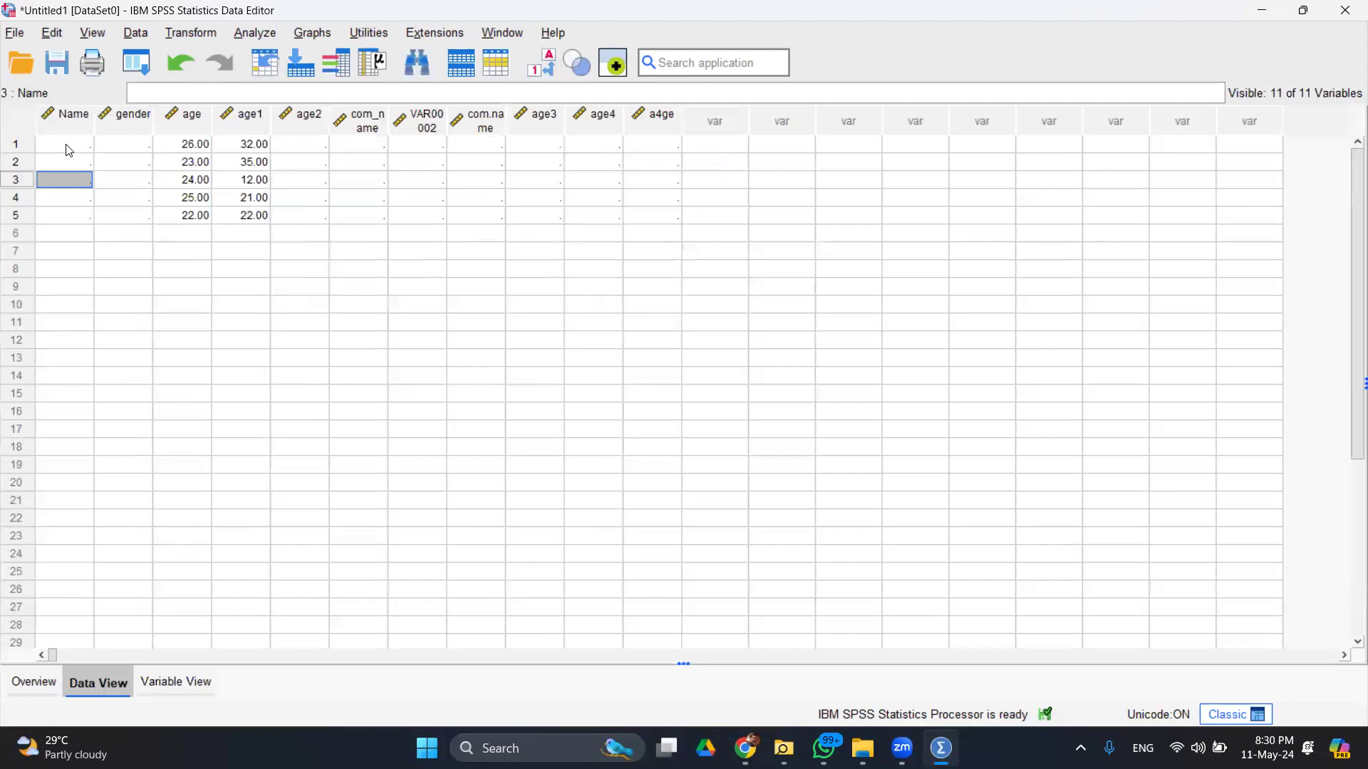
- Widen the Name column to 10 and show the variable definitions in Variable View
{"action": "left_click", "coordinate": [68, 148]}
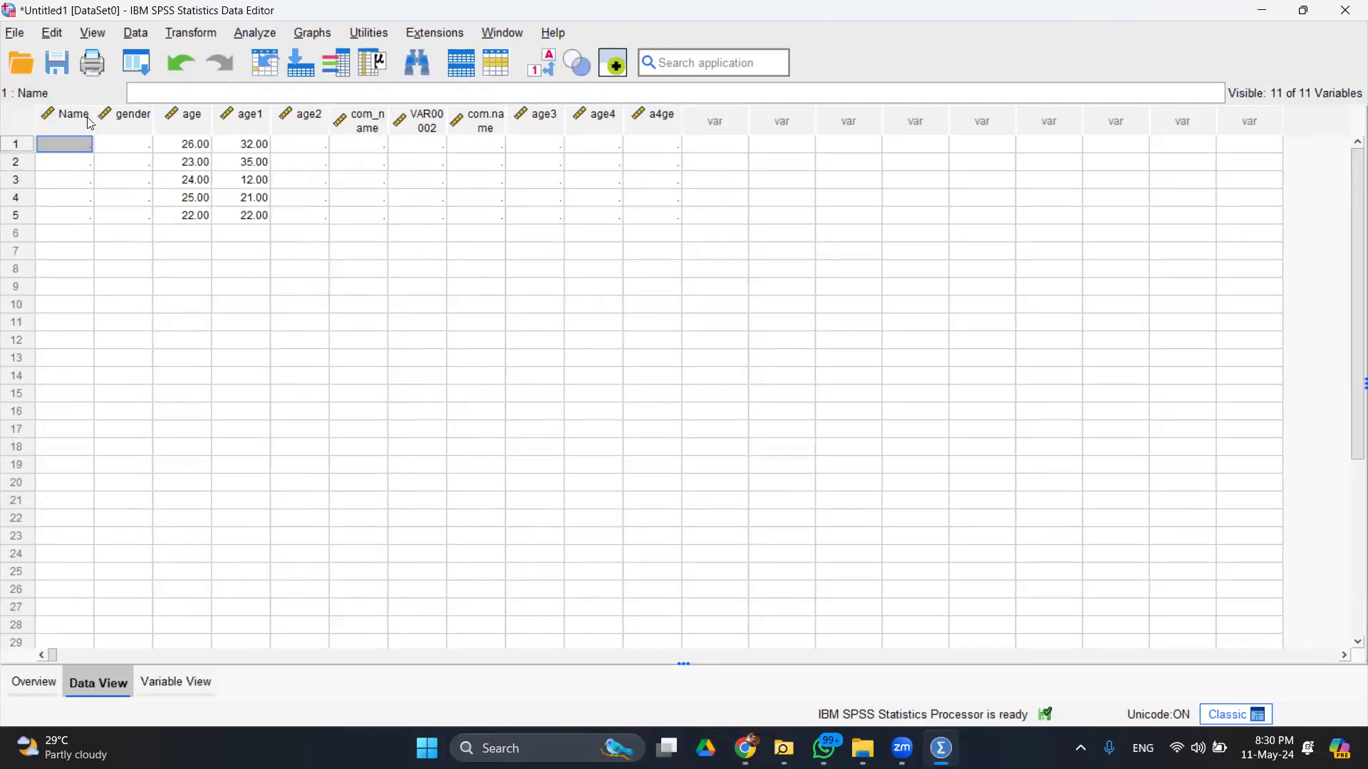
{"action": "left_click_drag", "start_coordinate": [93, 117], "coordinate": [107, 118]}
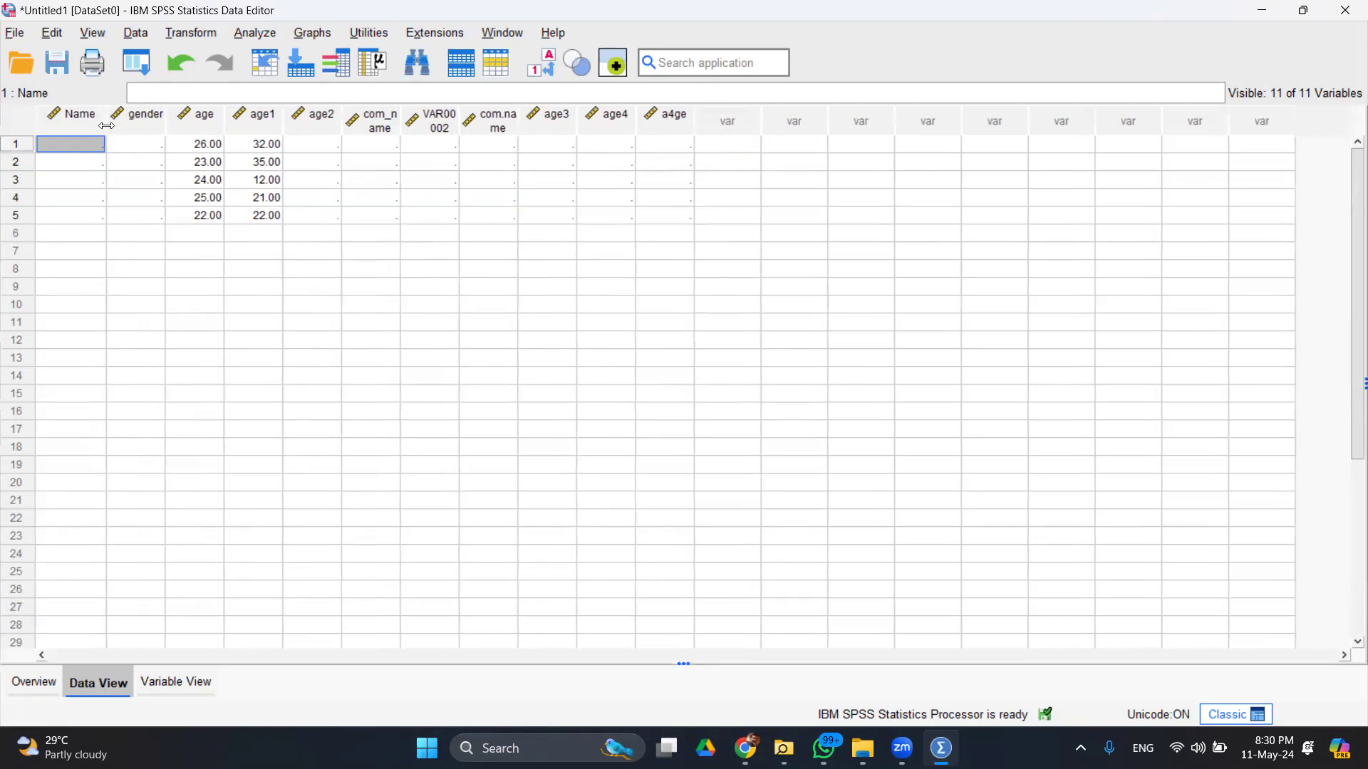
{"action": "left_click", "coordinate": [202, 683]}
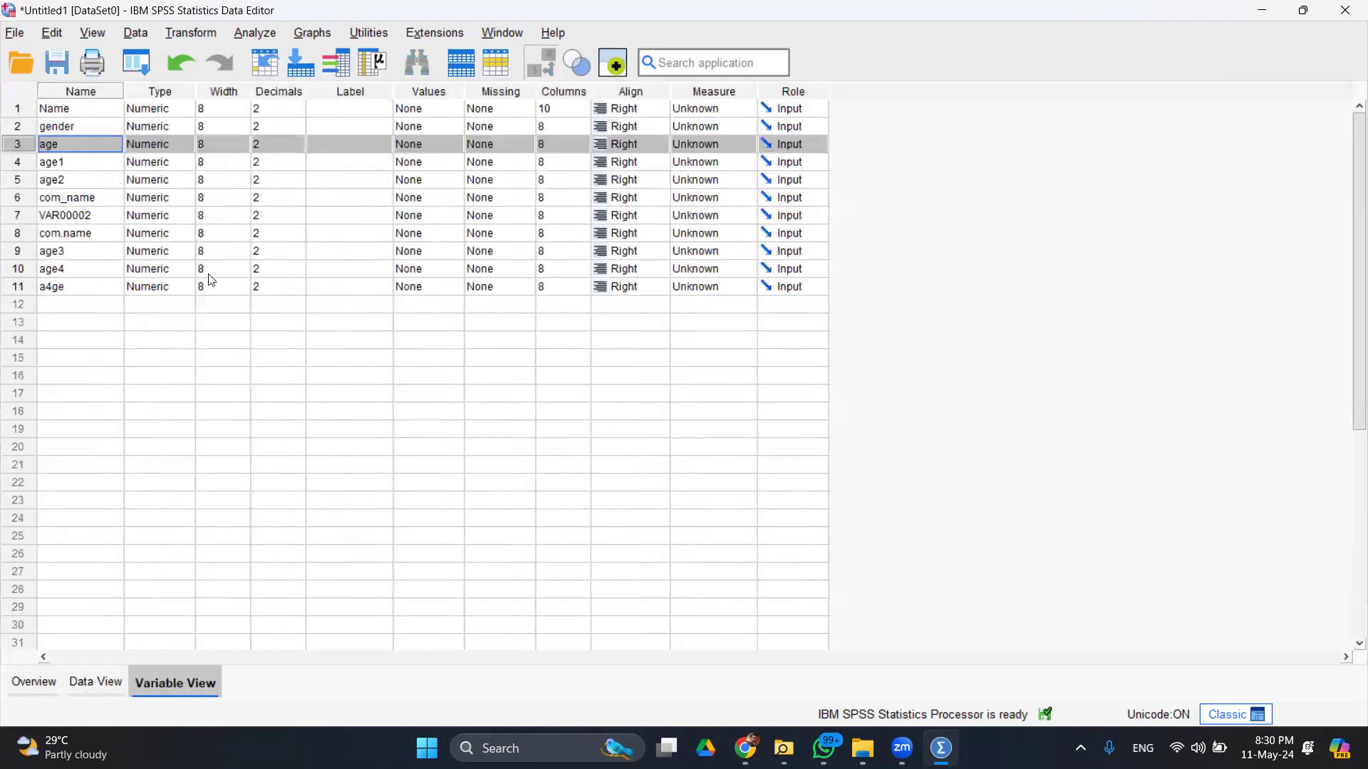
- Change the Name variable's type from Numeric to String in the Variable Type dialog
{"action": "left_click", "coordinate": [190, 110]}
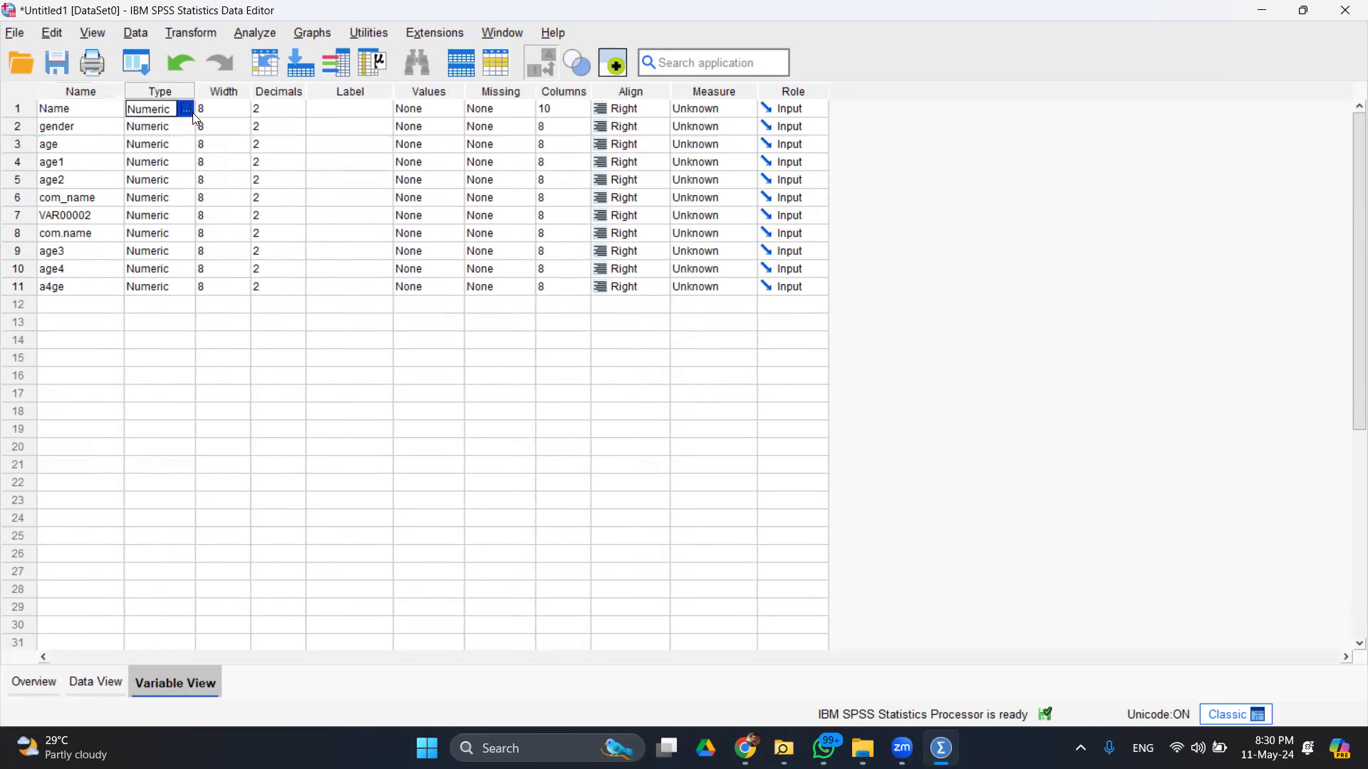
{"action": "left_click", "coordinate": [189, 110]}
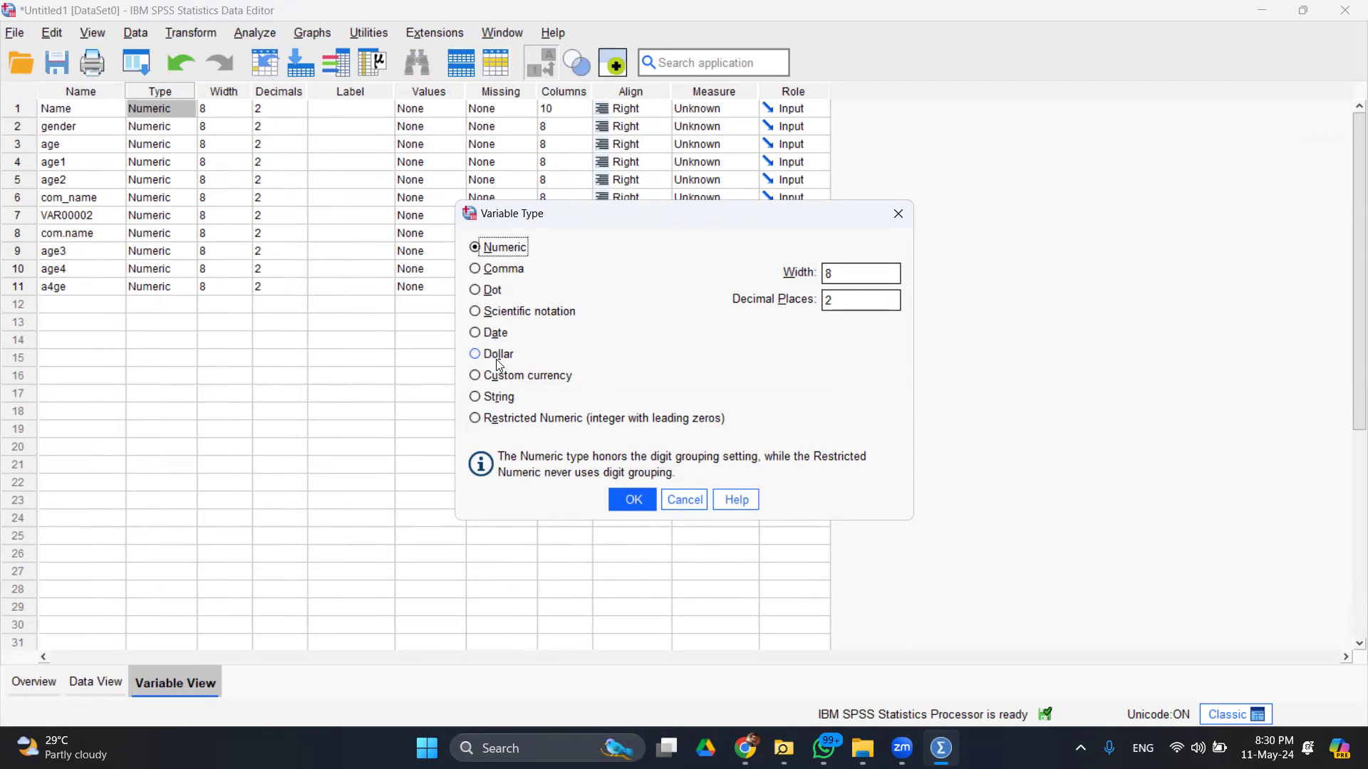
{"action": "left_click", "coordinate": [501, 397]}
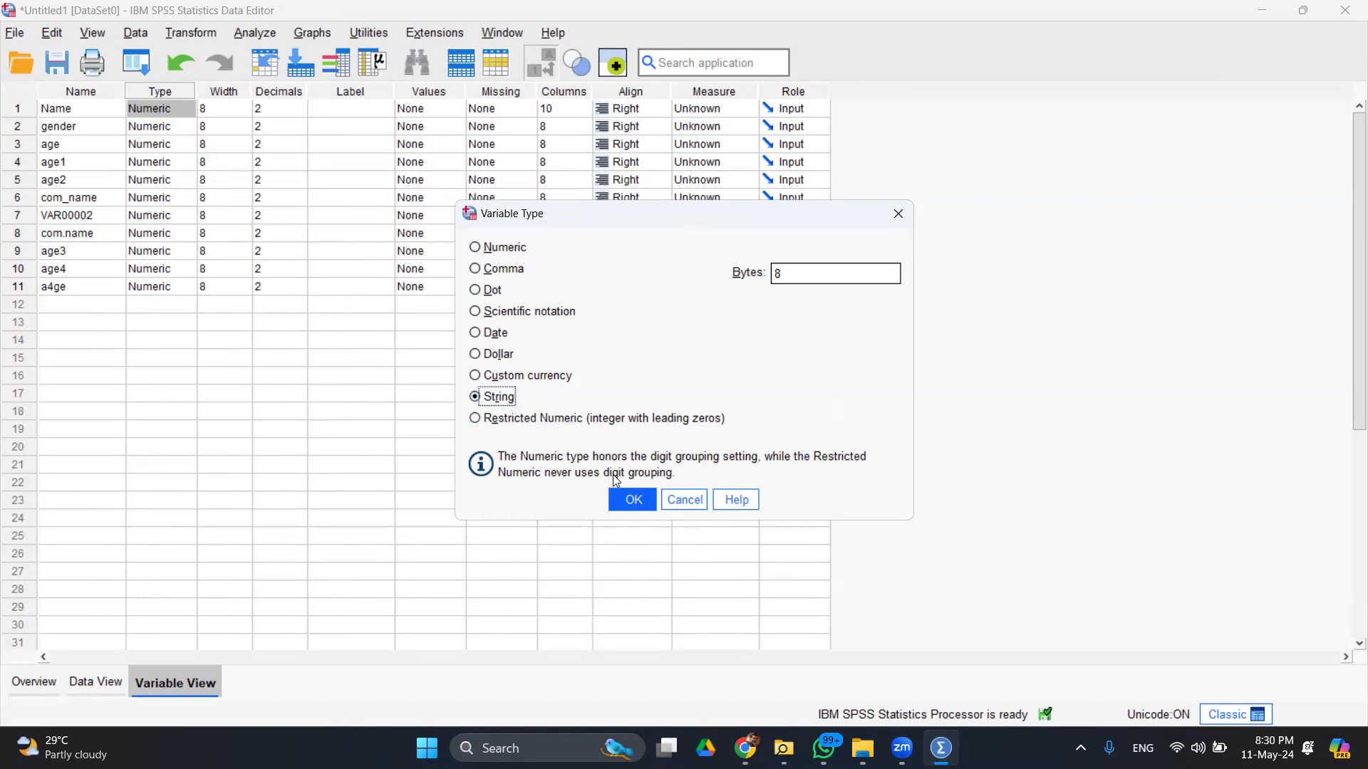
{"action": "left_click", "coordinate": [633, 500]}
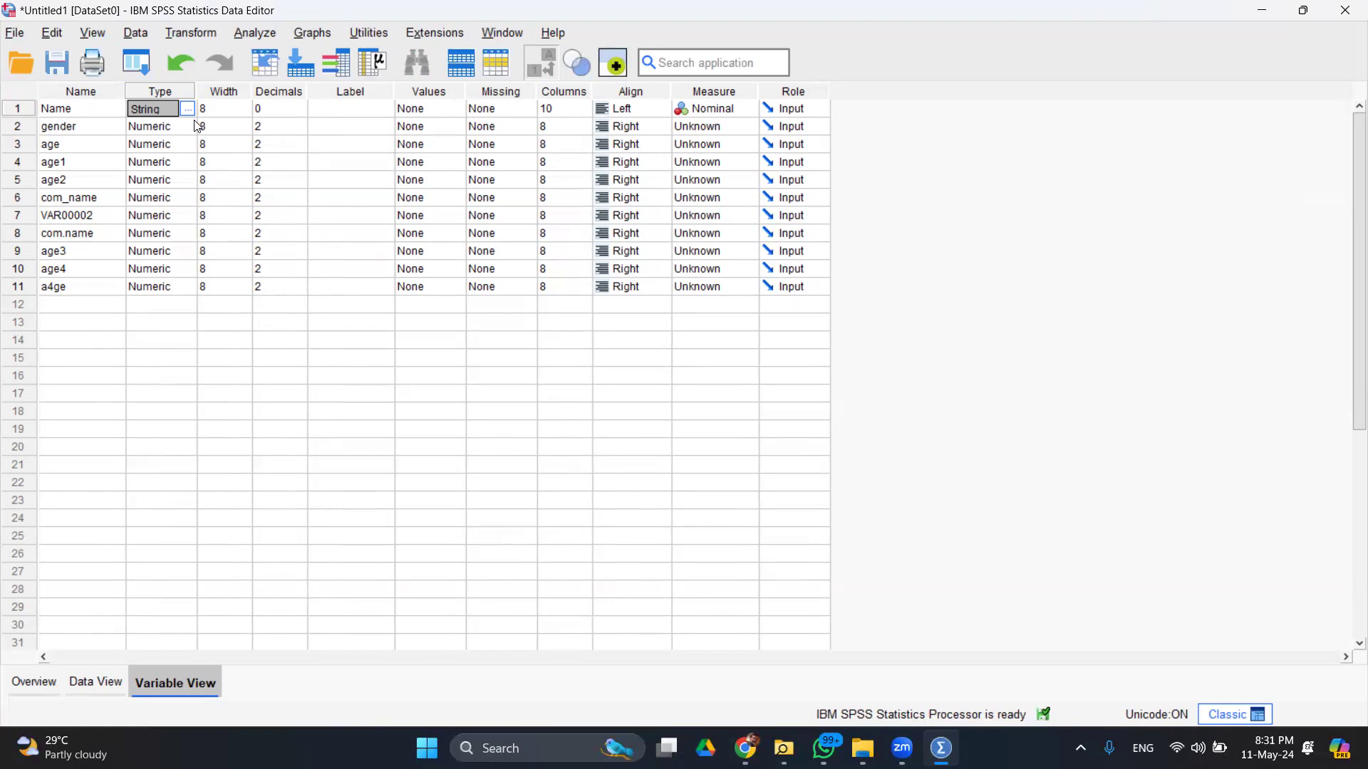
- In Data View, enter the same first name into rows 1 and 2 of Name
{"action": "left_click", "coordinate": [101, 677]}
{"action": "left_click", "coordinate": [84, 147]}
{"action": "type", "text": "amir"}
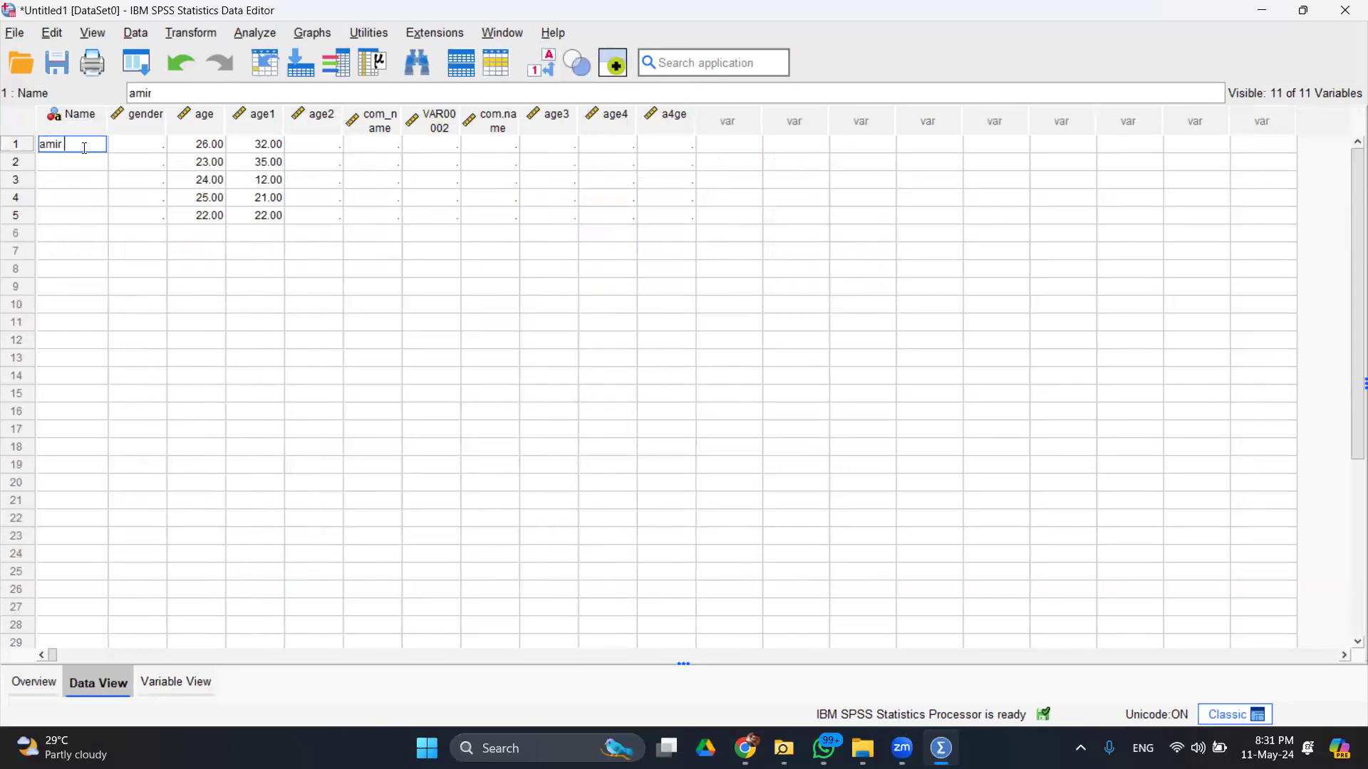
{"action": "key", "text": "Return"}
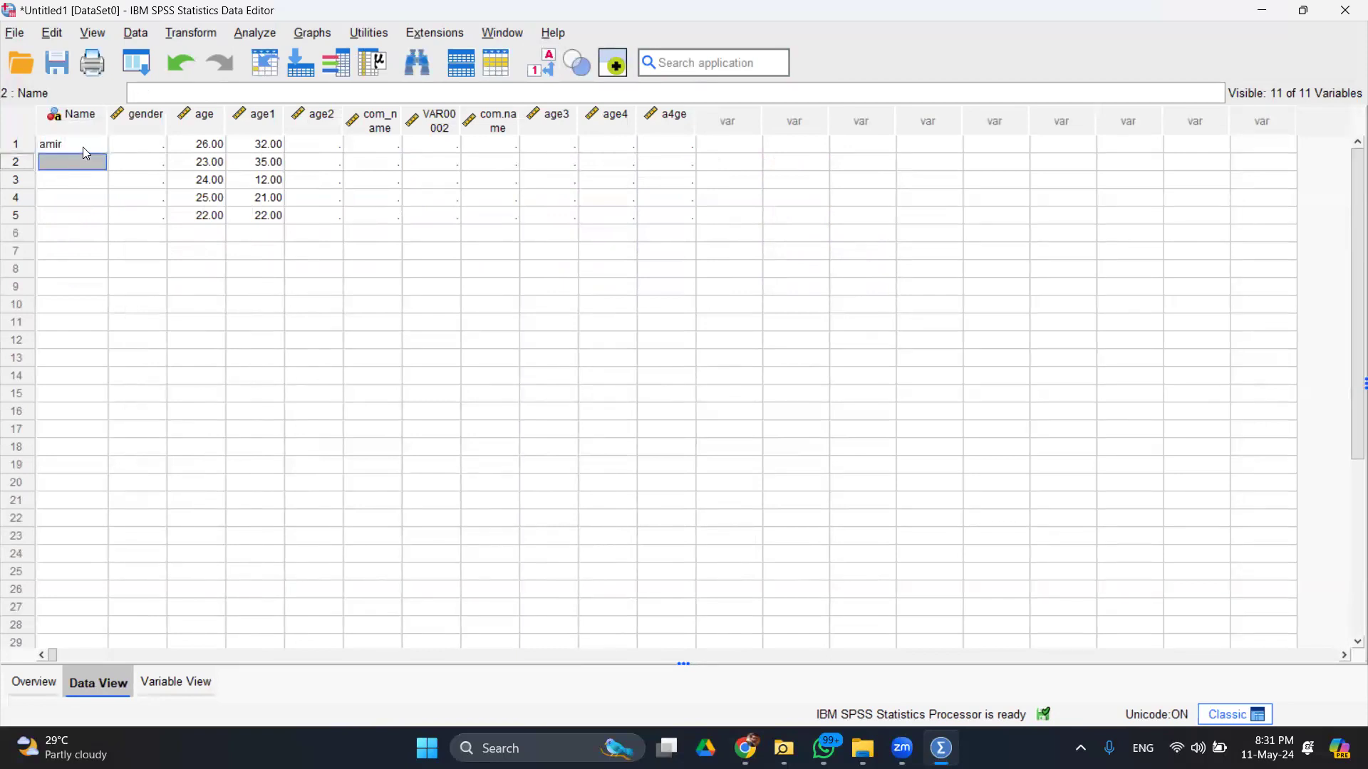
{"action": "type", "text": "amir"}
{"action": "key", "text": "Return"}
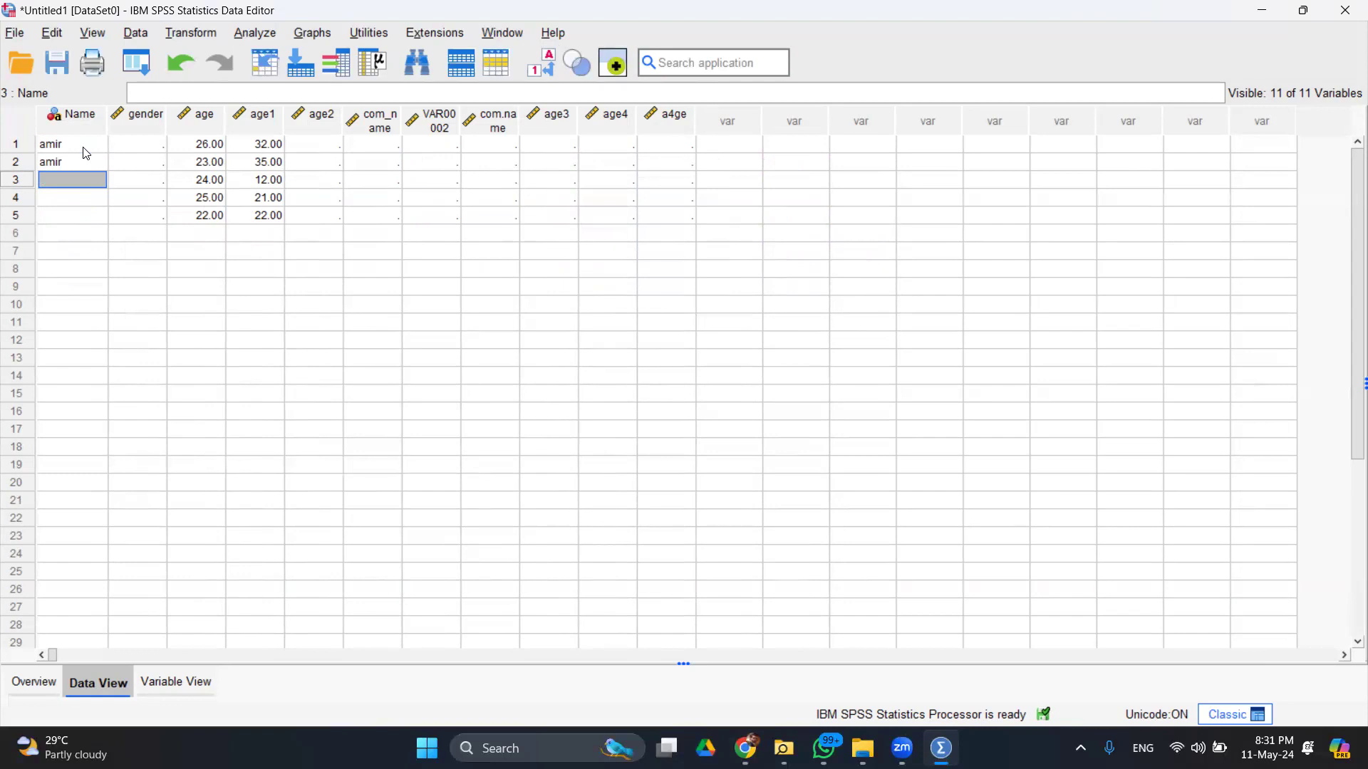
- Type 'male' into rows 3 through 6 of the Name column
{"action": "type", "text": "male"}
{"action": "key", "text": "Return"}
{"action": "type", "text": "male"}
{"action": "key", "text": "Return"}
{"action": "type", "text": "male"}
{"action": "key", "text": "Return"}
{"action": "type", "text": "male"}
{"action": "key", "text": "Return"}
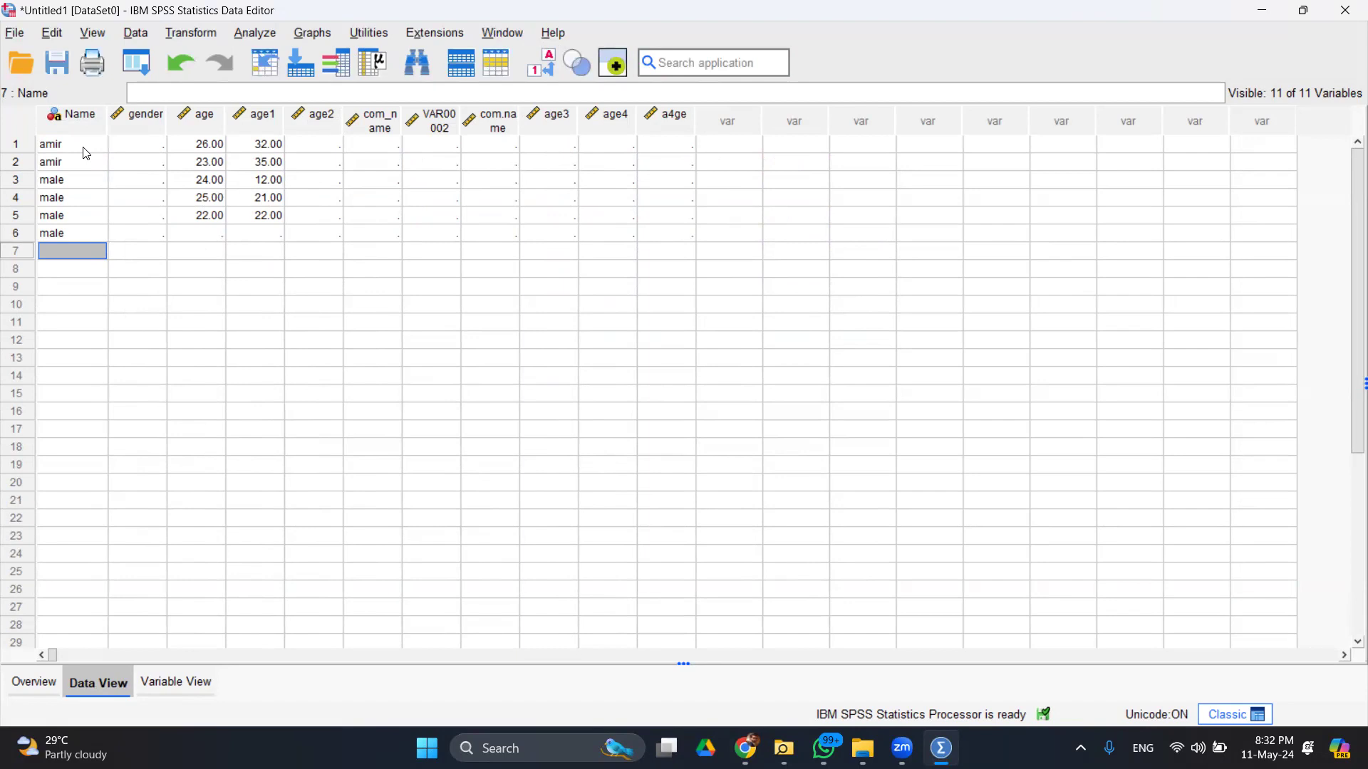
- Delete the 'male' entries from rows 6, 5, 4 and 3 of Name
{"action": "key", "text": "Up"}
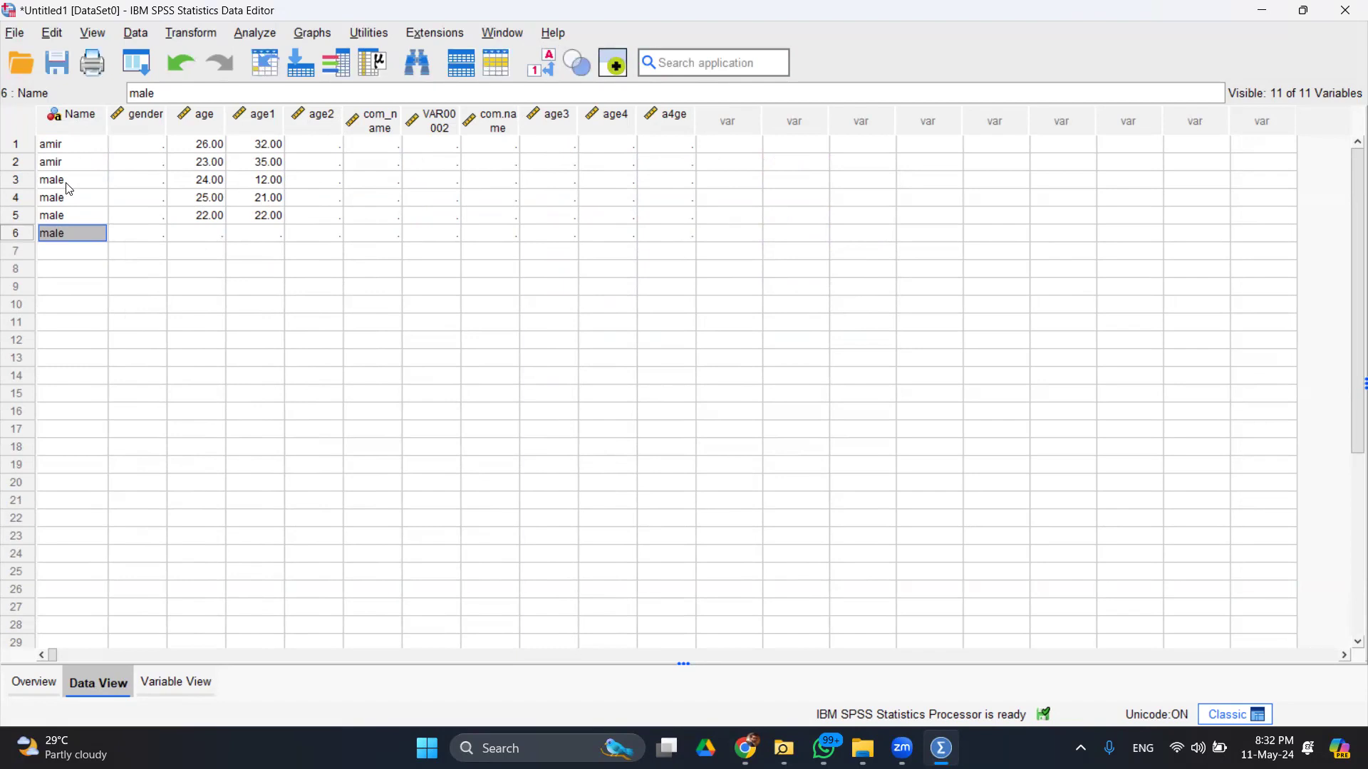
{"action": "double_click", "coordinate": [66, 229]}
{"action": "key", "text": "BackSpace"}
{"action": "key", "text": "BackSpace"}
{"action": "key", "text": "BackSpace"}
{"action": "key", "text": "BackSpace"}
{"action": "double_click", "coordinate": [95, 216]}
{"action": "key", "text": "BackSpace"}
{"action": "key", "text": "BackSpace"}
{"action": "key", "text": "BackSpace"}
{"action": "key", "text": "BackSpace"}
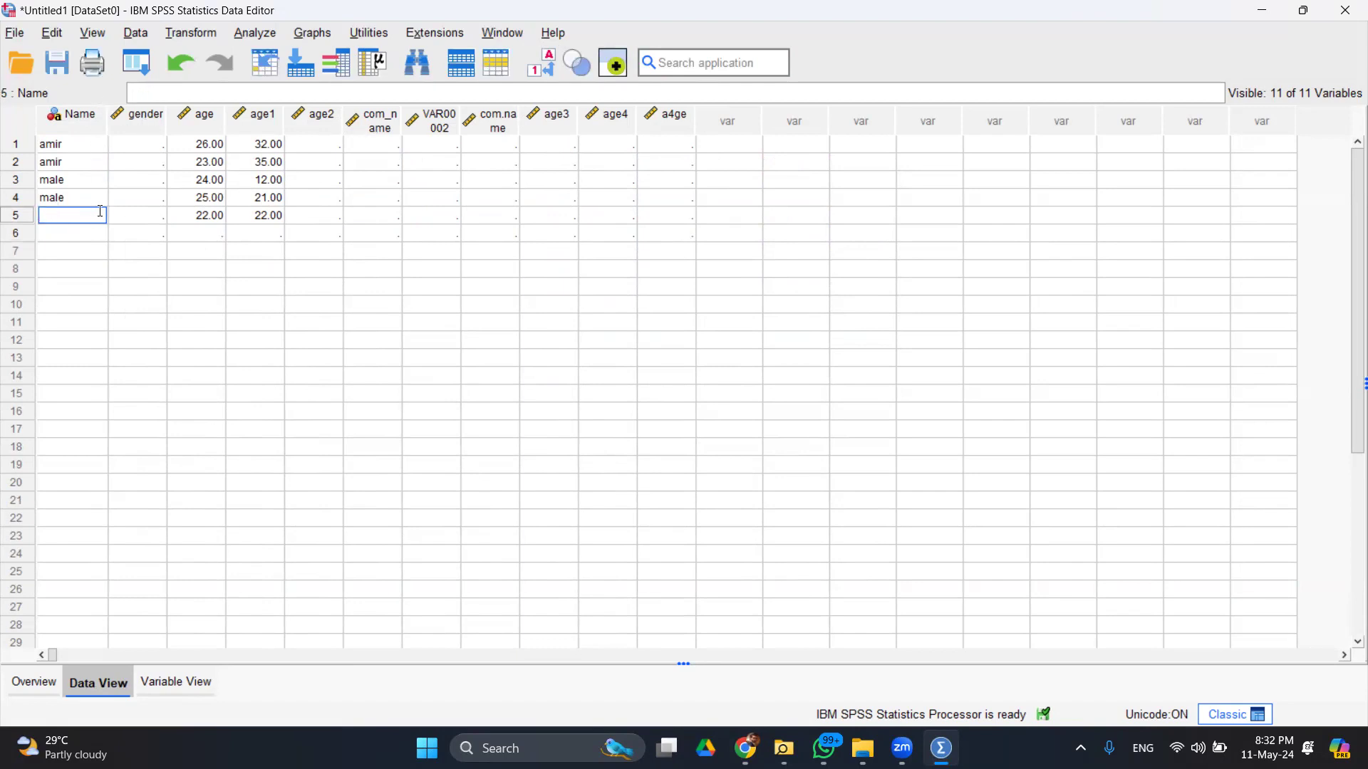
{"action": "double_click", "coordinate": [85, 194]}
{"action": "key", "text": "BackSpace"}
{"action": "key", "text": "BackSpace"}
{"action": "key", "text": "BackSpace"}
{"action": "key", "text": "BackSpace"}
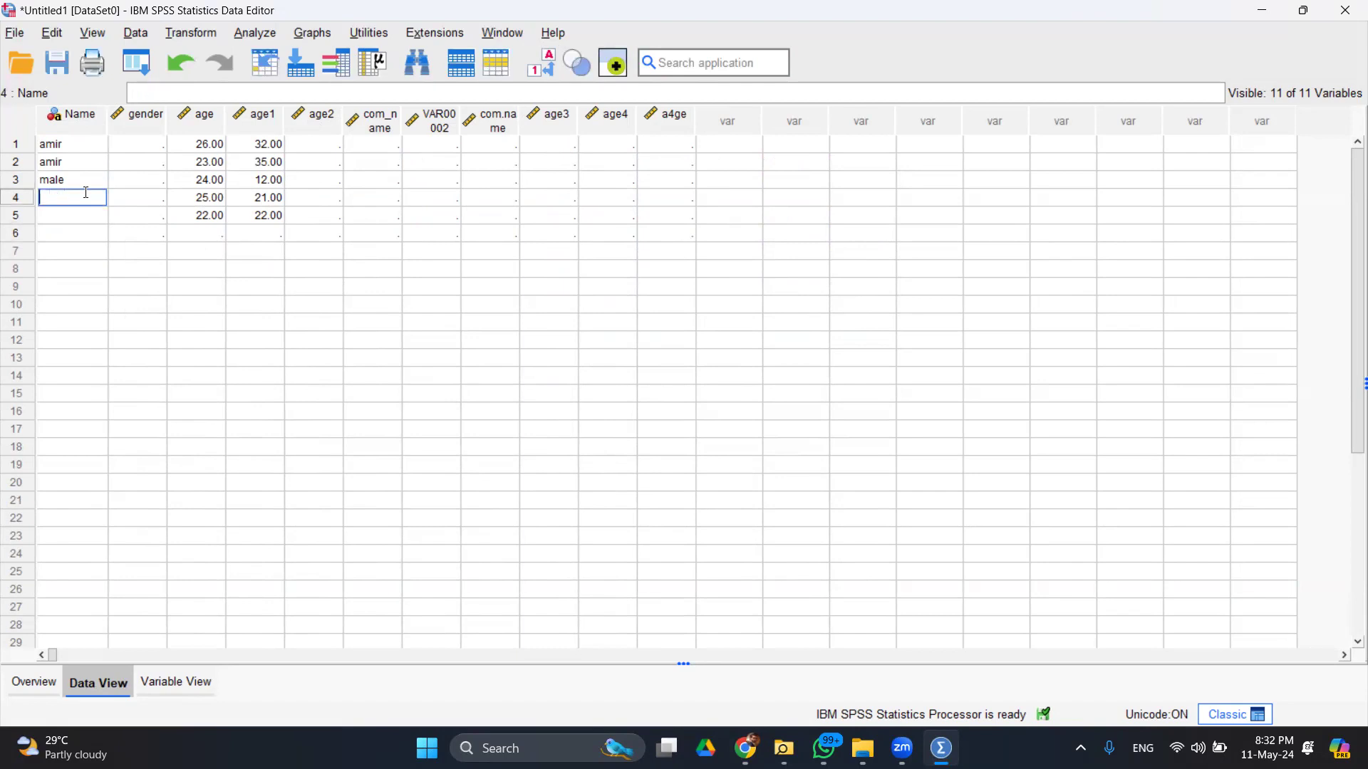
{"action": "double_click", "coordinate": [76, 179]}
{"action": "key", "text": "BackSpace"}
{"action": "key", "text": "BackSpace"}
{"action": "key", "text": "BackSpace"}
{"action": "key", "text": "BackSpace"}
- Lengthen row 2's name and type a two-word name into row 3, then return to Variable View
{"action": "double_click", "coordinate": [101, 162]}
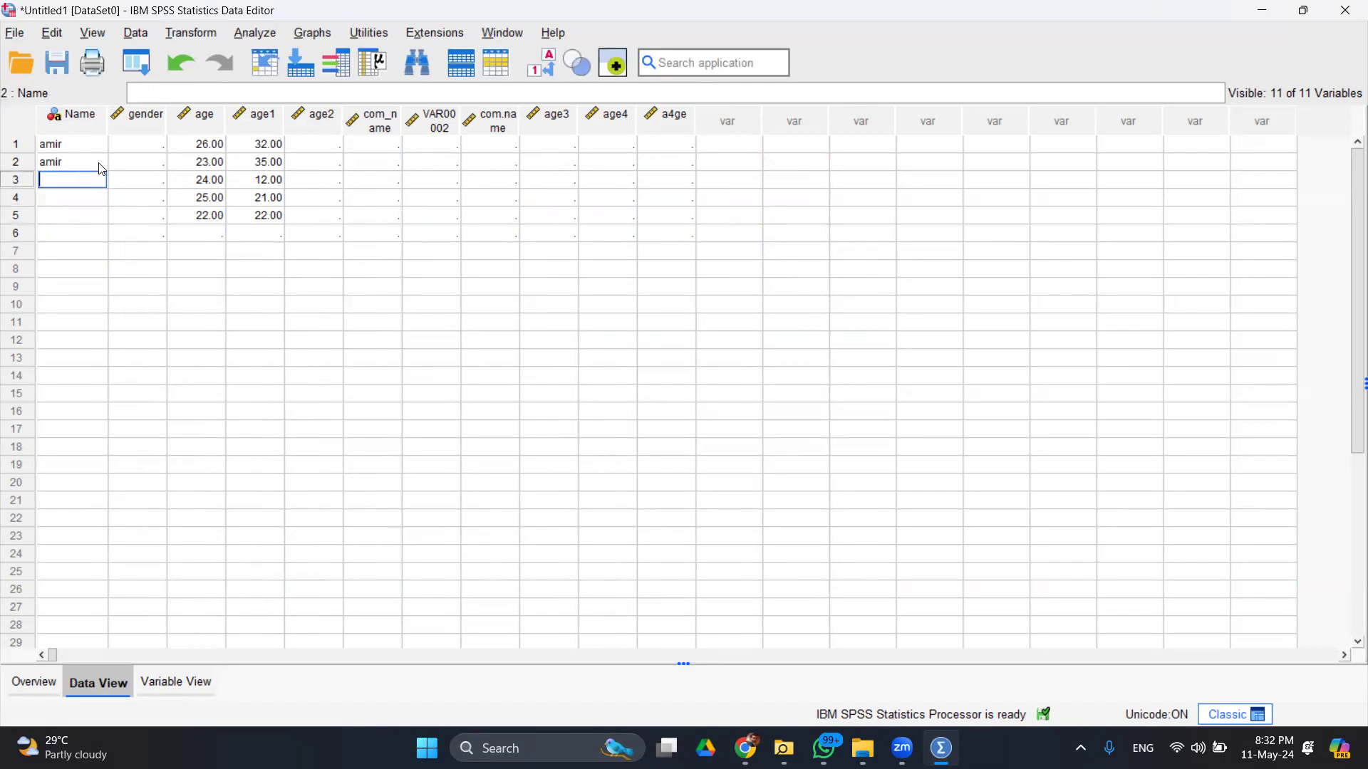
{"action": "type", "text": "sha"}
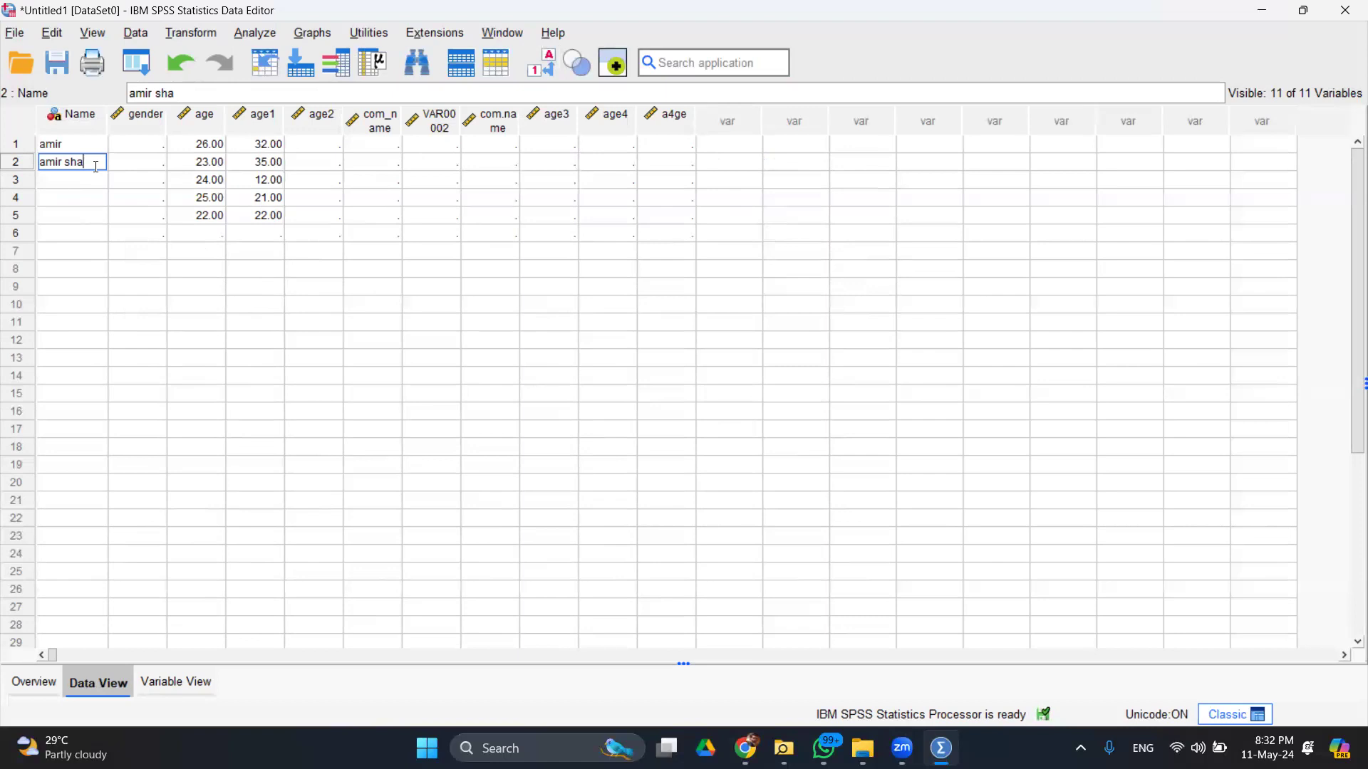
{"action": "key", "text": "Return"}
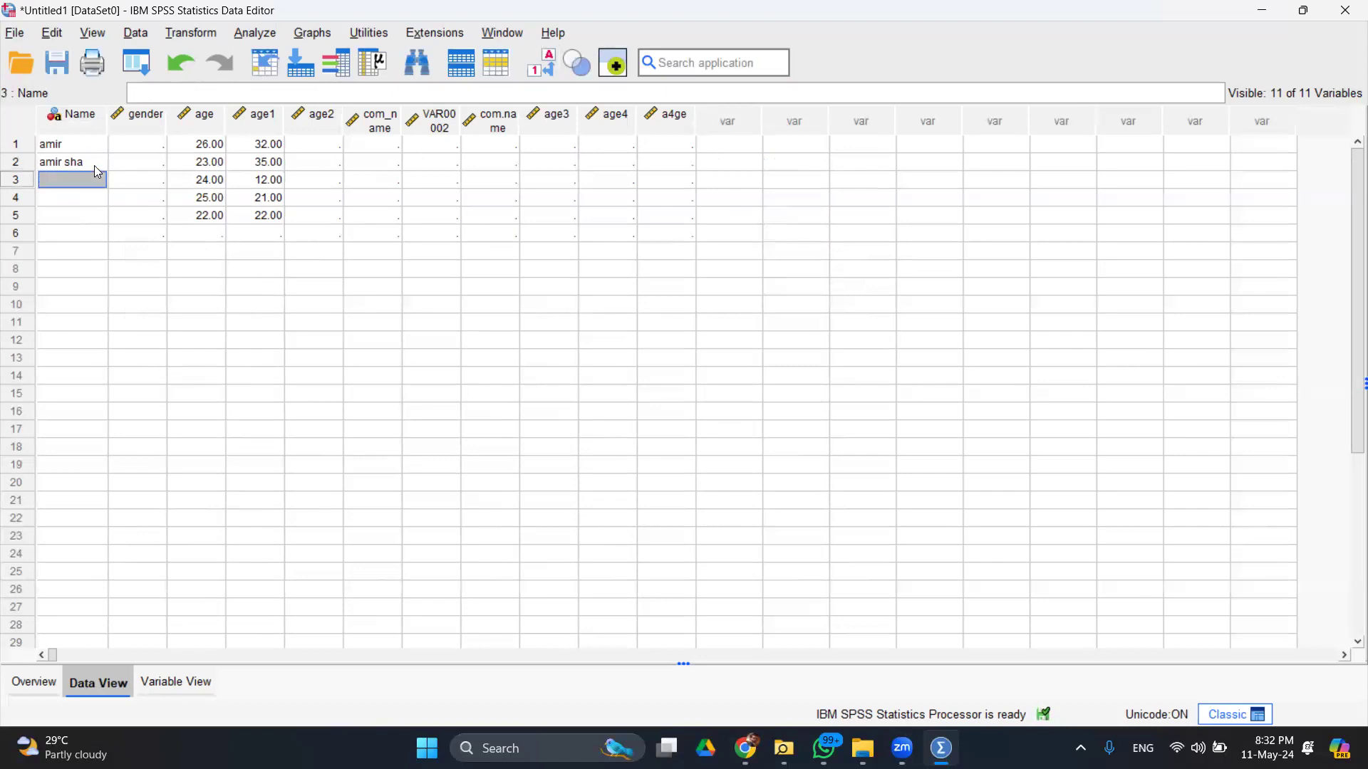
{"action": "type", "text": "sa"}
{"action": "key", "text": "BackSpace"}
{"action": "type", "text": "ha"}
{"action": "key", "text": "Return"}
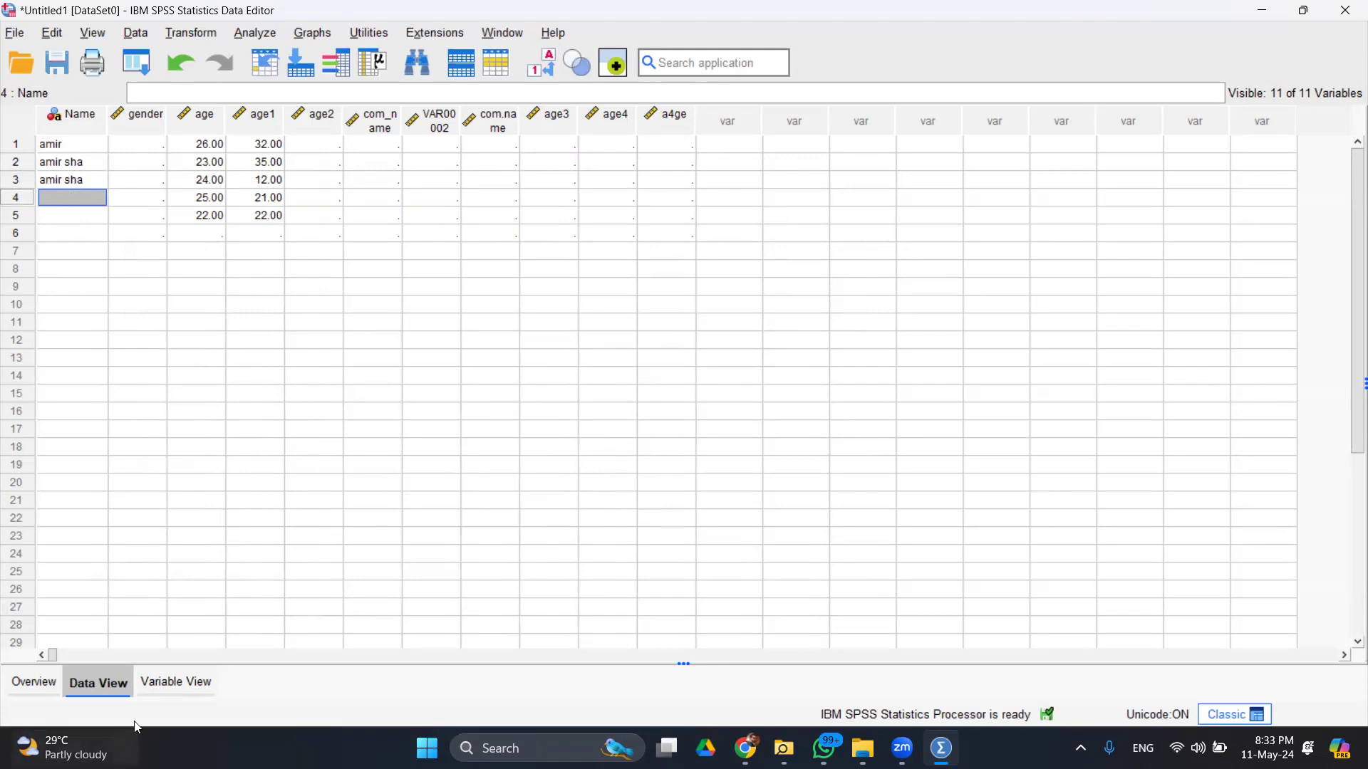
{"action": "left_click", "coordinate": [175, 684]}
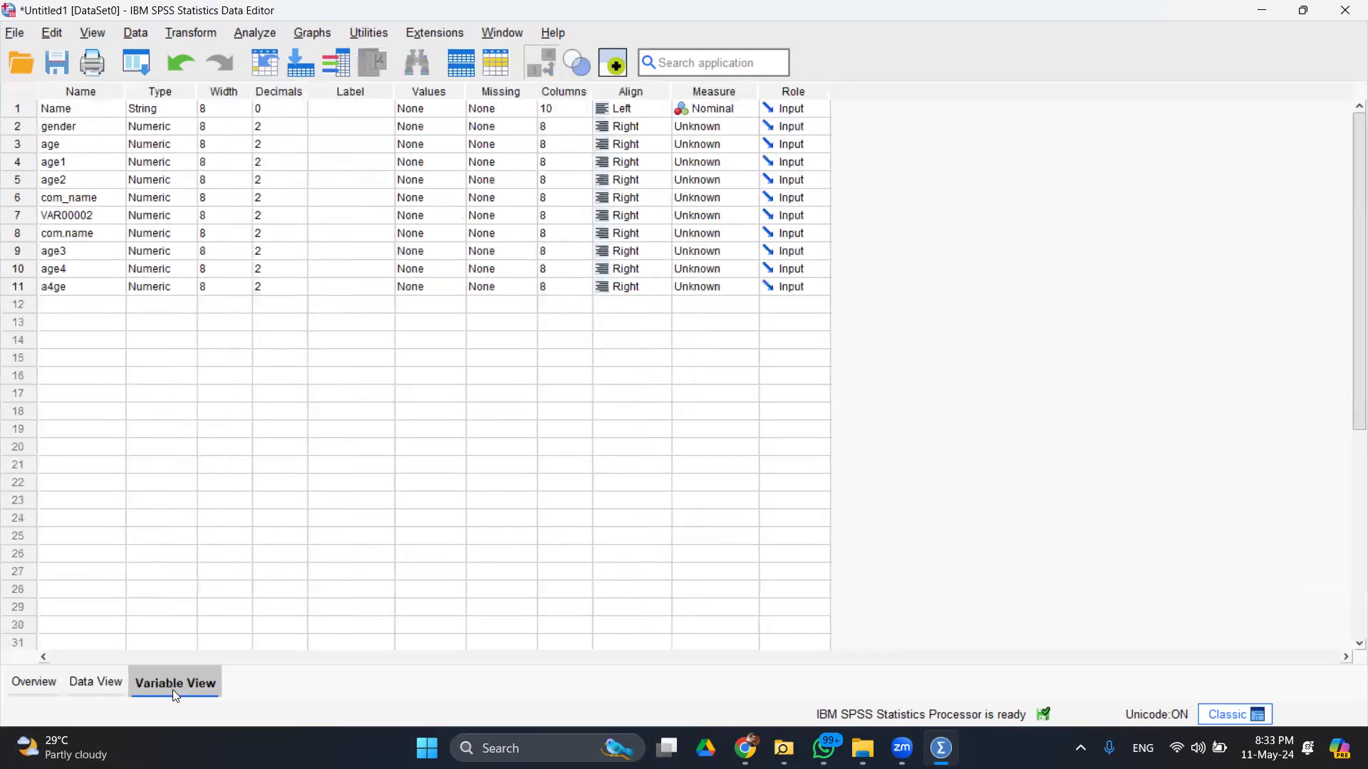
- Set the Name variable's width to 30 and return to Data View
{"action": "left_click", "coordinate": [231, 110]}
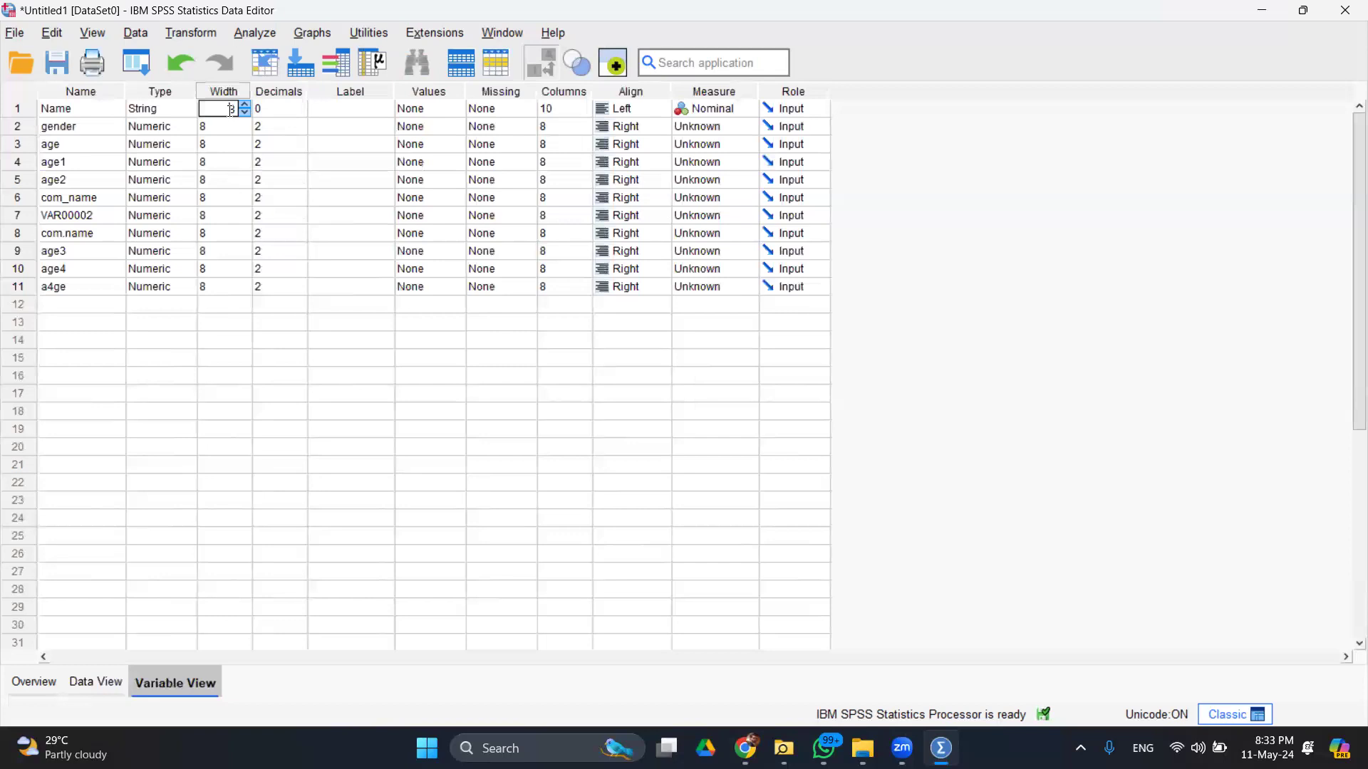
{"action": "key", "text": "BackSpace"}
{"action": "key", "text": "Return"}
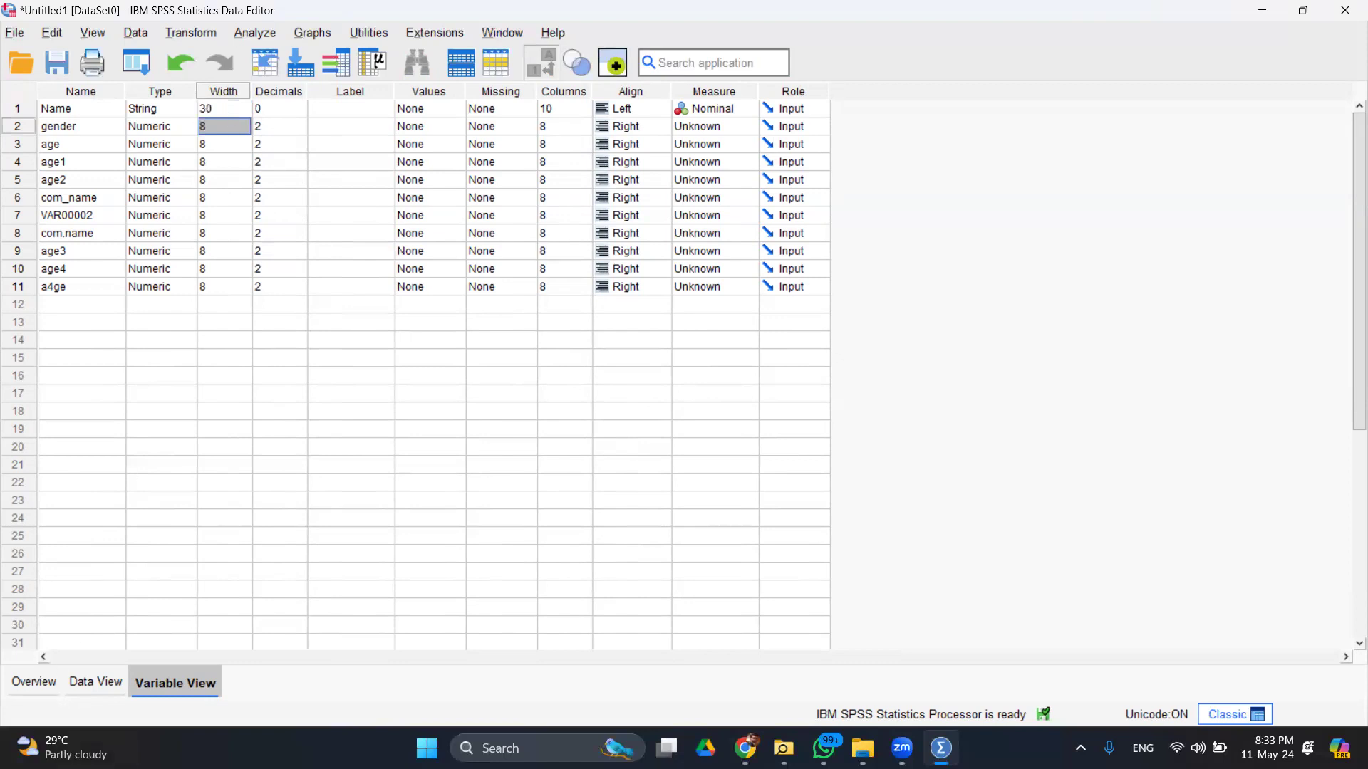
{"action": "left_click", "coordinate": [95, 682]}
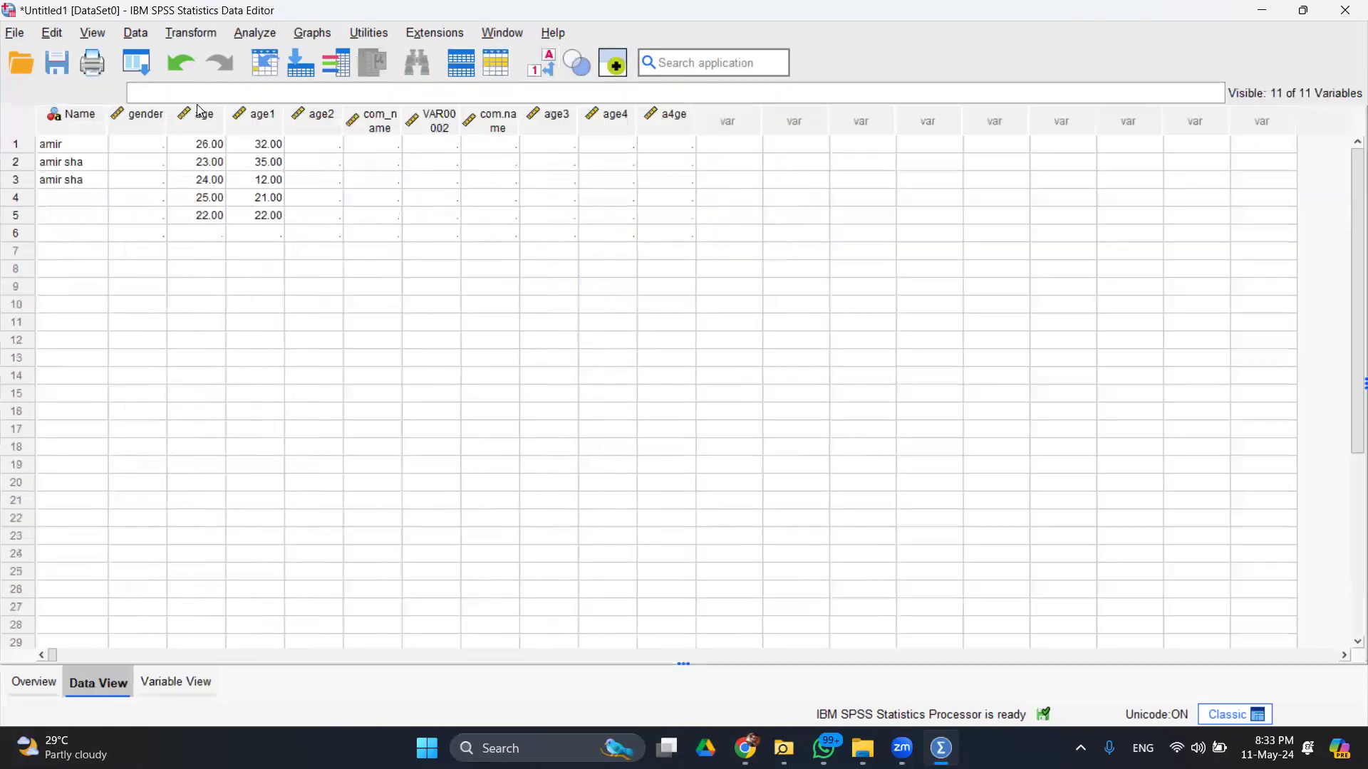
- Finish typing the full name in row 3 of the Name column
{"action": "left_click", "coordinate": [90, 197]}
{"action": "left_click", "coordinate": [96, 180]}
{"action": "left_click", "coordinate": [96, 180]}
{"action": "double_click", "coordinate": [95, 180]}
{"action": "left_click", "coordinate": [96, 180]}
{"action": "type", "text": "reef"}
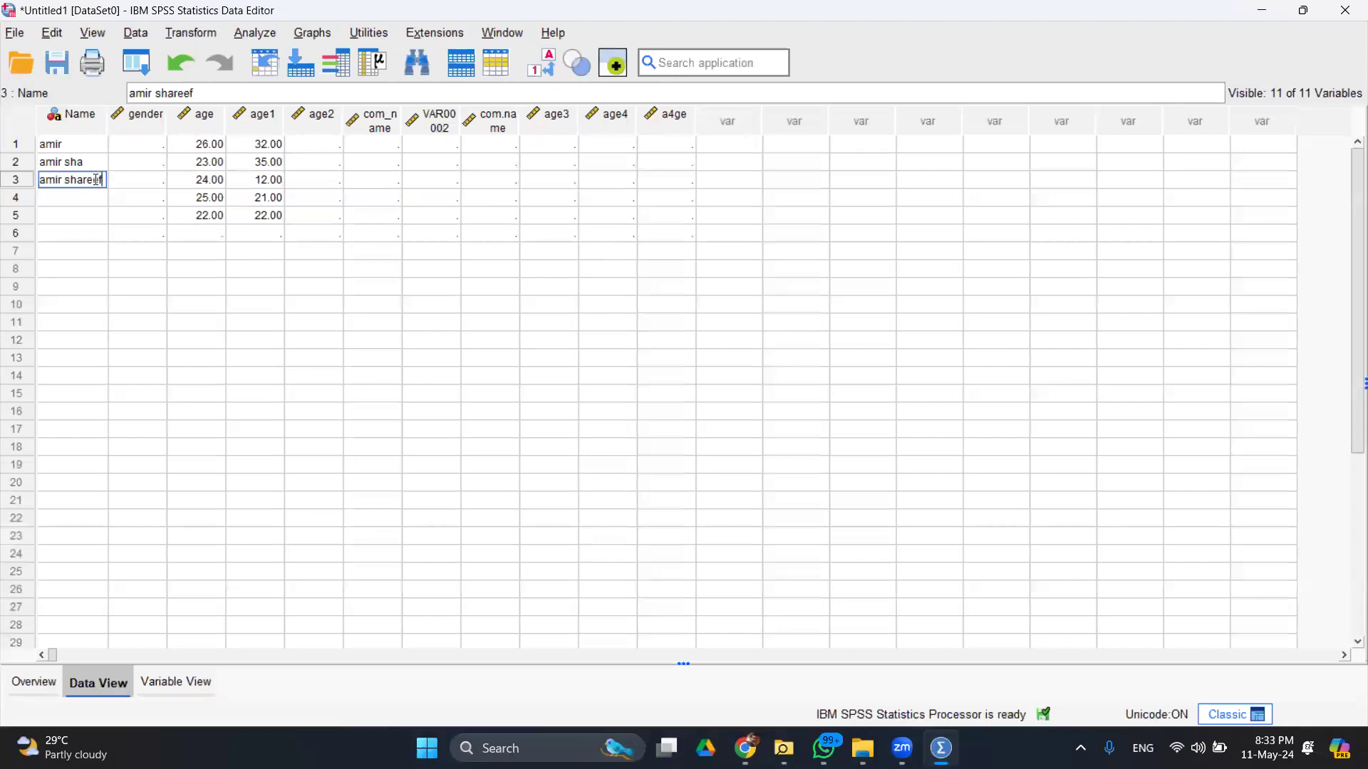
{"action": "double_click", "coordinate": [97, 179]}
- Complete row 2 of the Name column with a full three-word name
{"action": "left_click", "coordinate": [96, 162]}
{"action": "left_click", "coordinate": [96, 163]}
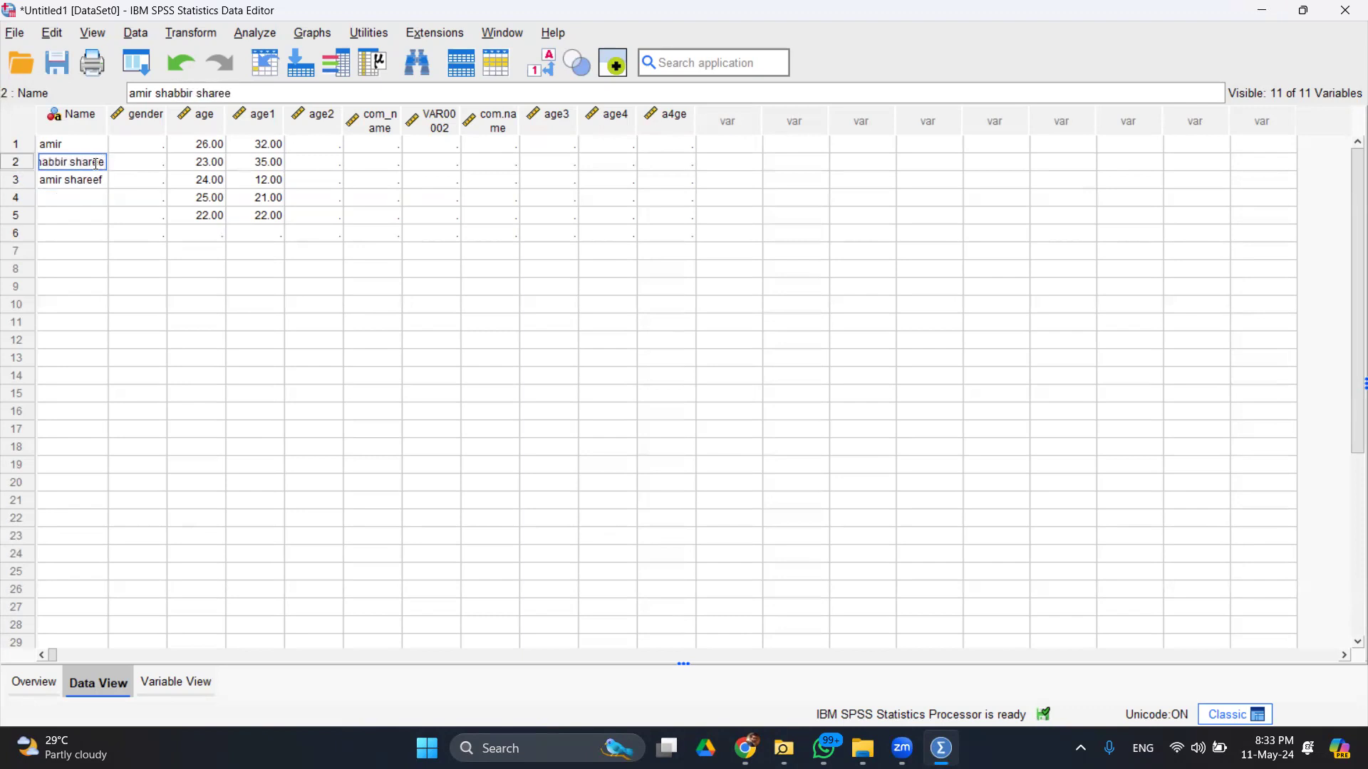
{"action": "key", "text": "Return"}
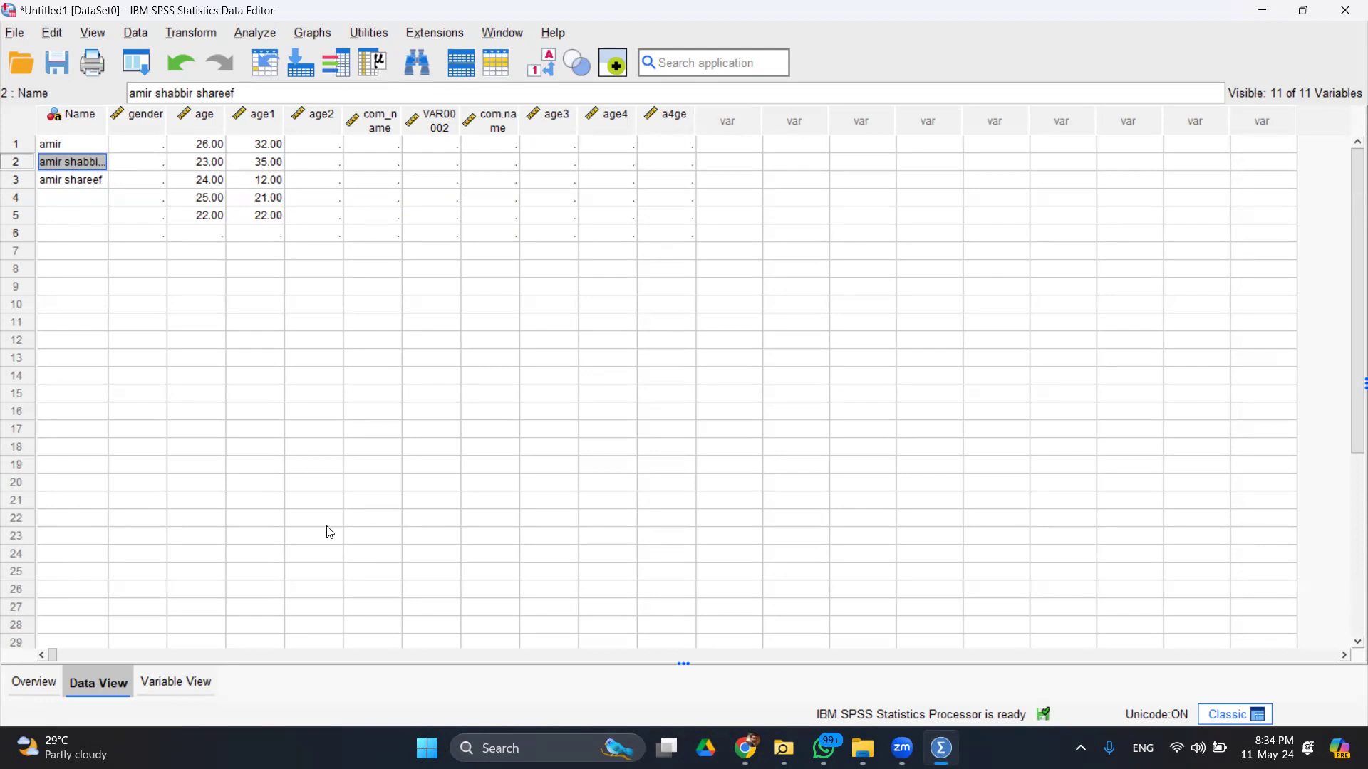
- Try a Columns display width of 20 for Name and check it in Data View
{"action": "left_click", "coordinate": [195, 681]}
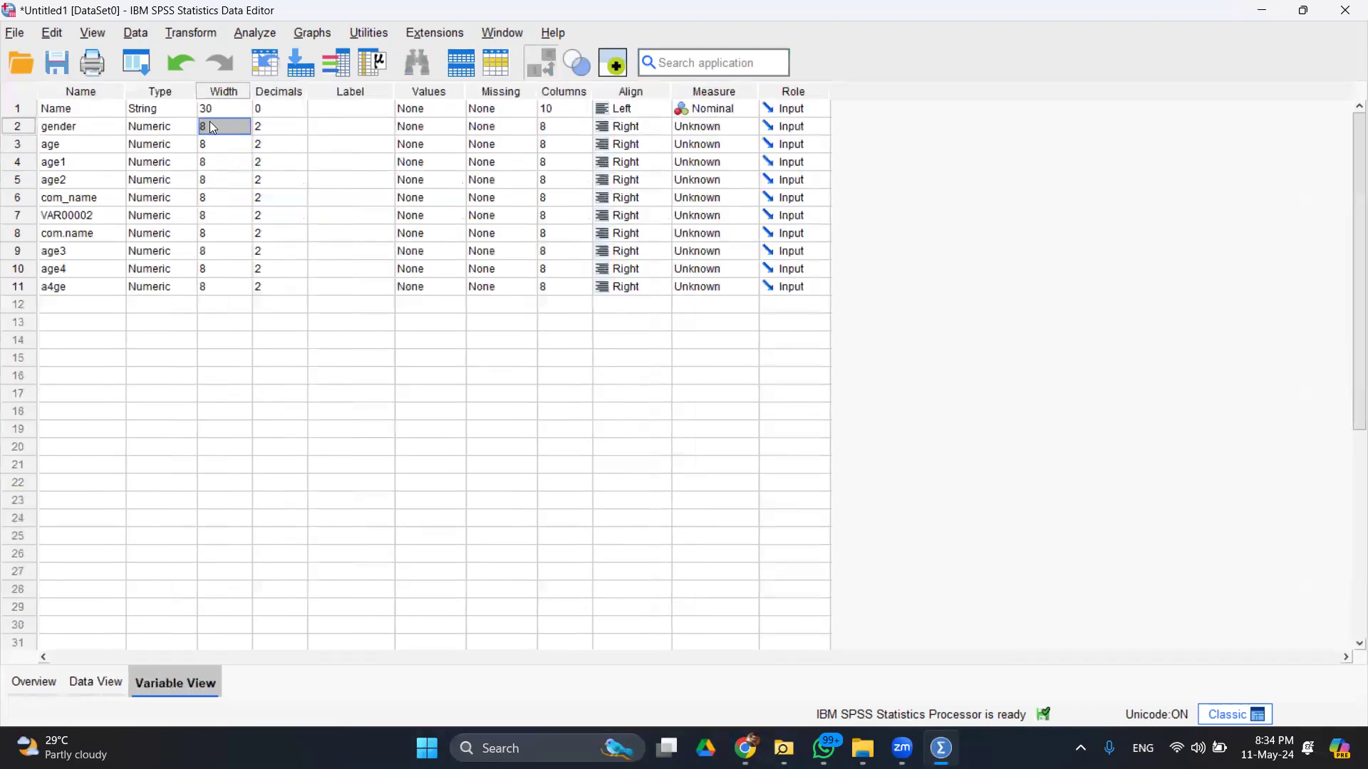
{"action": "left_click", "coordinate": [573, 128]}
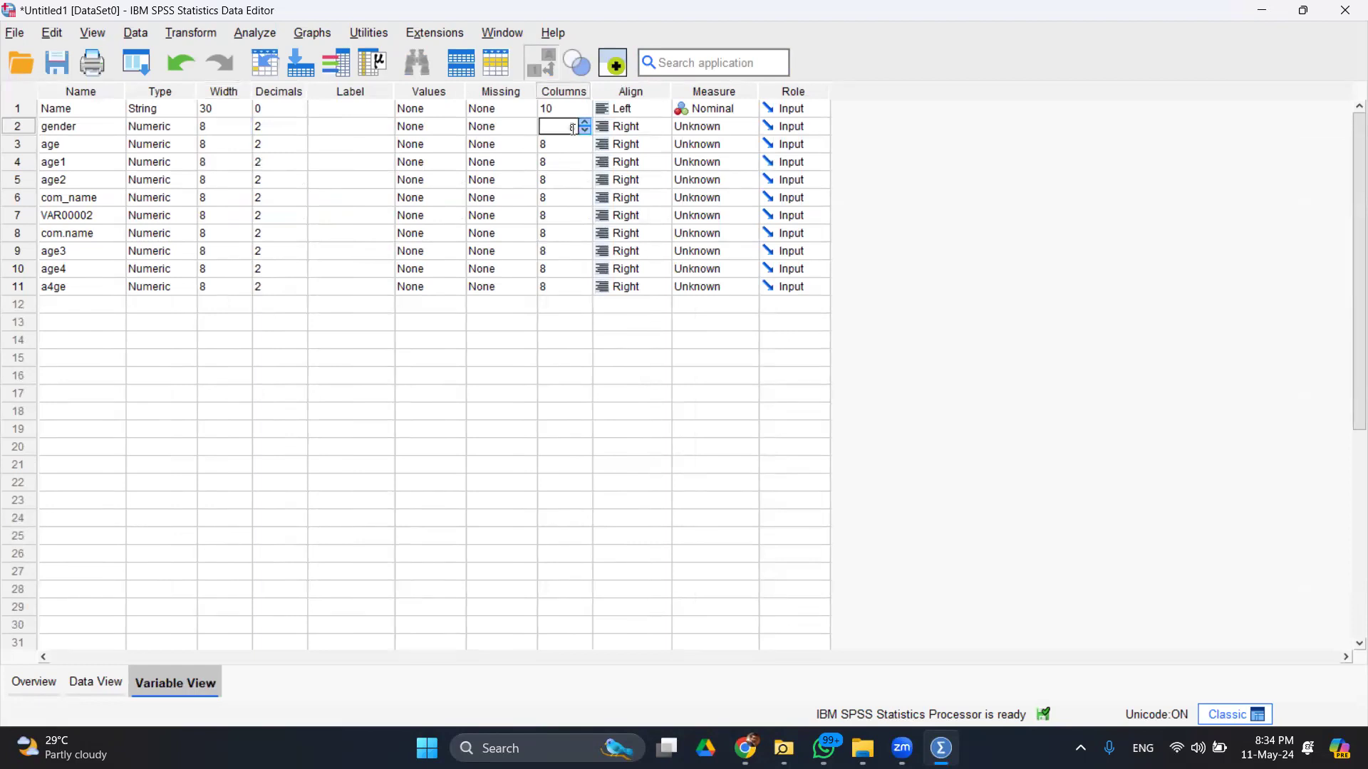
{"action": "left_click", "coordinate": [576, 108]}
{"action": "left_click", "coordinate": [118, 687]}
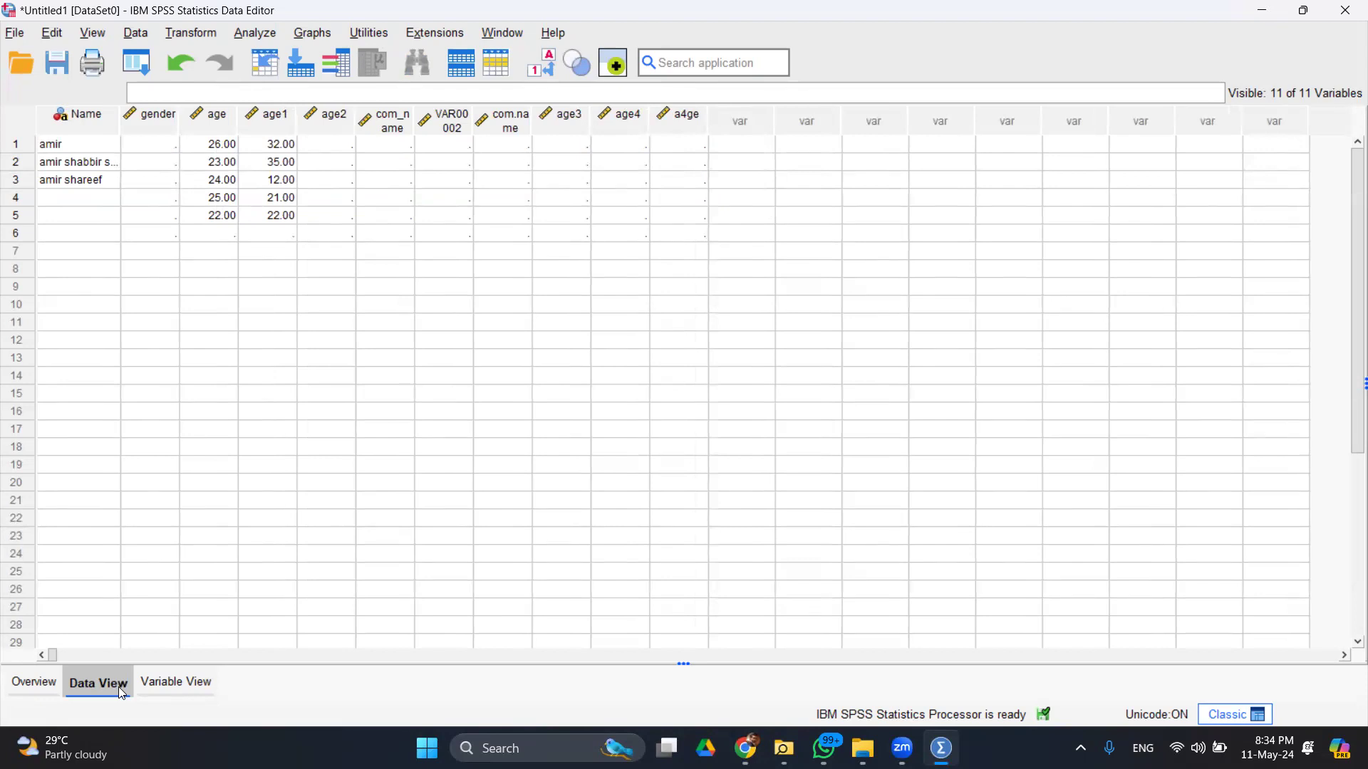
{"action": "left_click", "coordinate": [168, 686]}
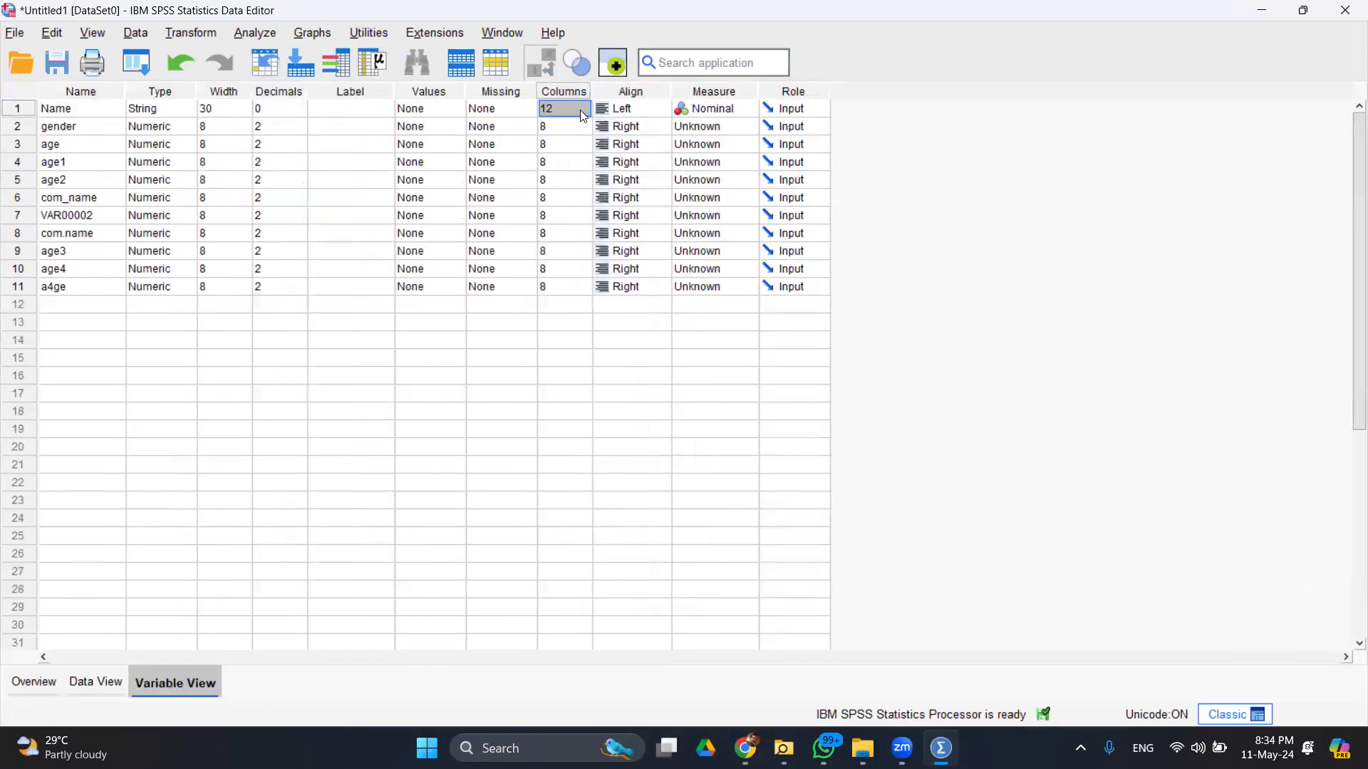
{"action": "left_click_drag", "start_coordinate": [561, 110], "coordinate": [603, 96]}
{"action": "type", "text": "20"}
{"action": "left_click", "coordinate": [104, 683]}
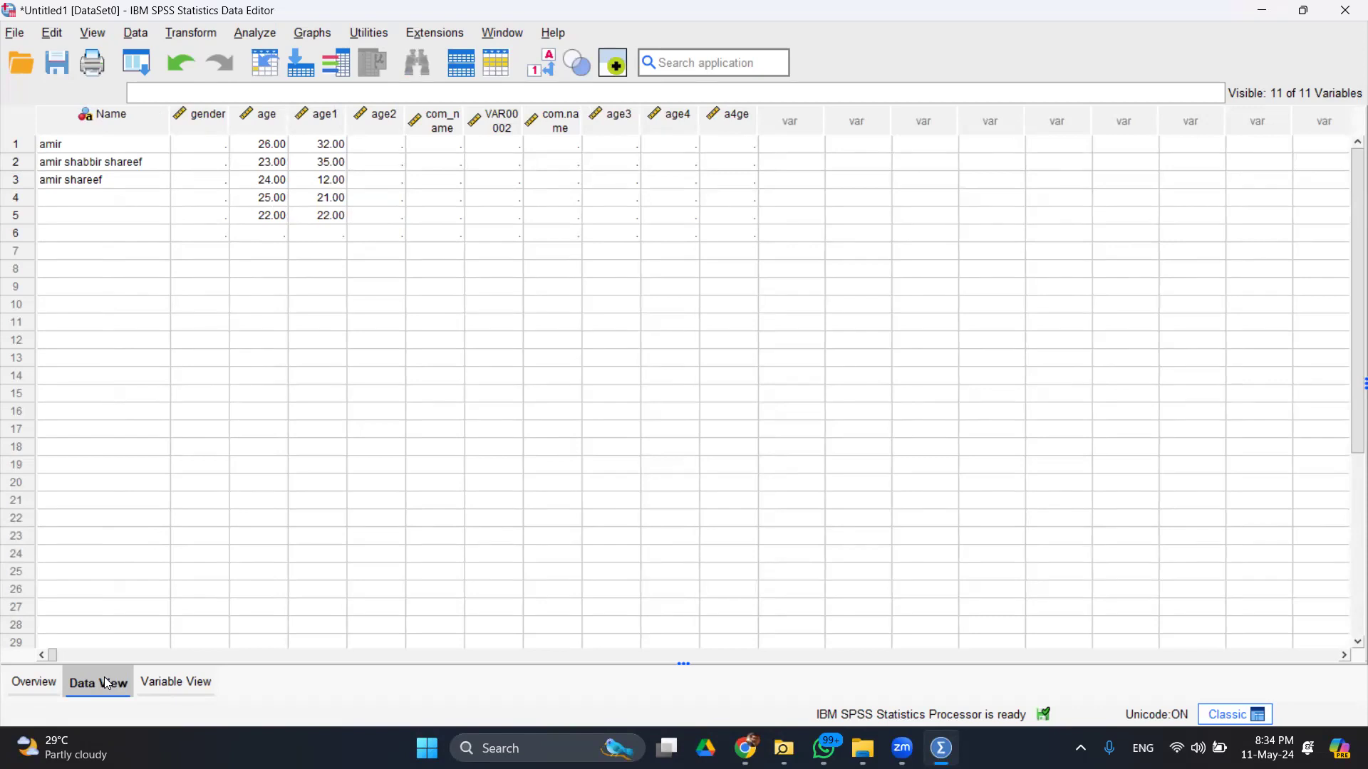
{"action": "left_click", "coordinate": [153, 682]}
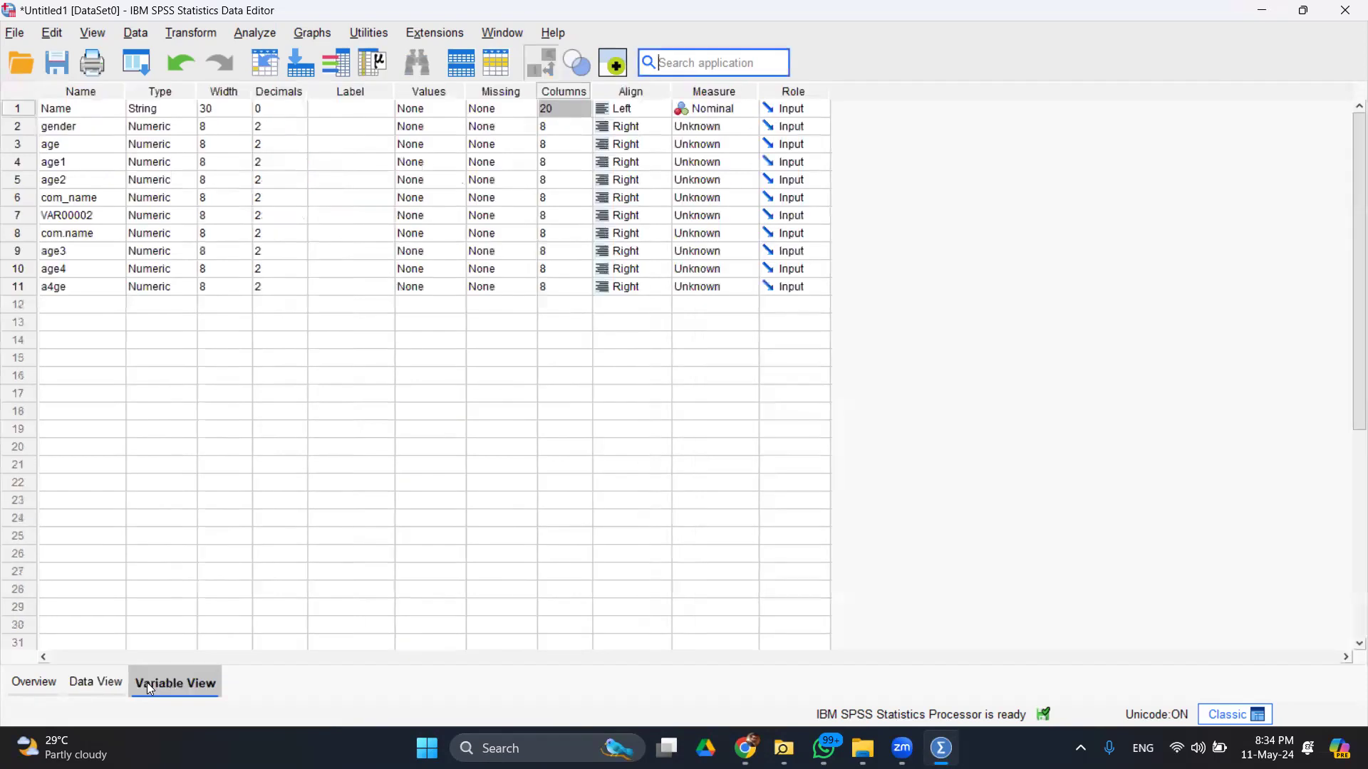
- Set Name's Columns to 25, check the data grid, and make its alignment Center
{"action": "left_click", "coordinate": [560, 110]}
{"action": "type", "text": "25"}
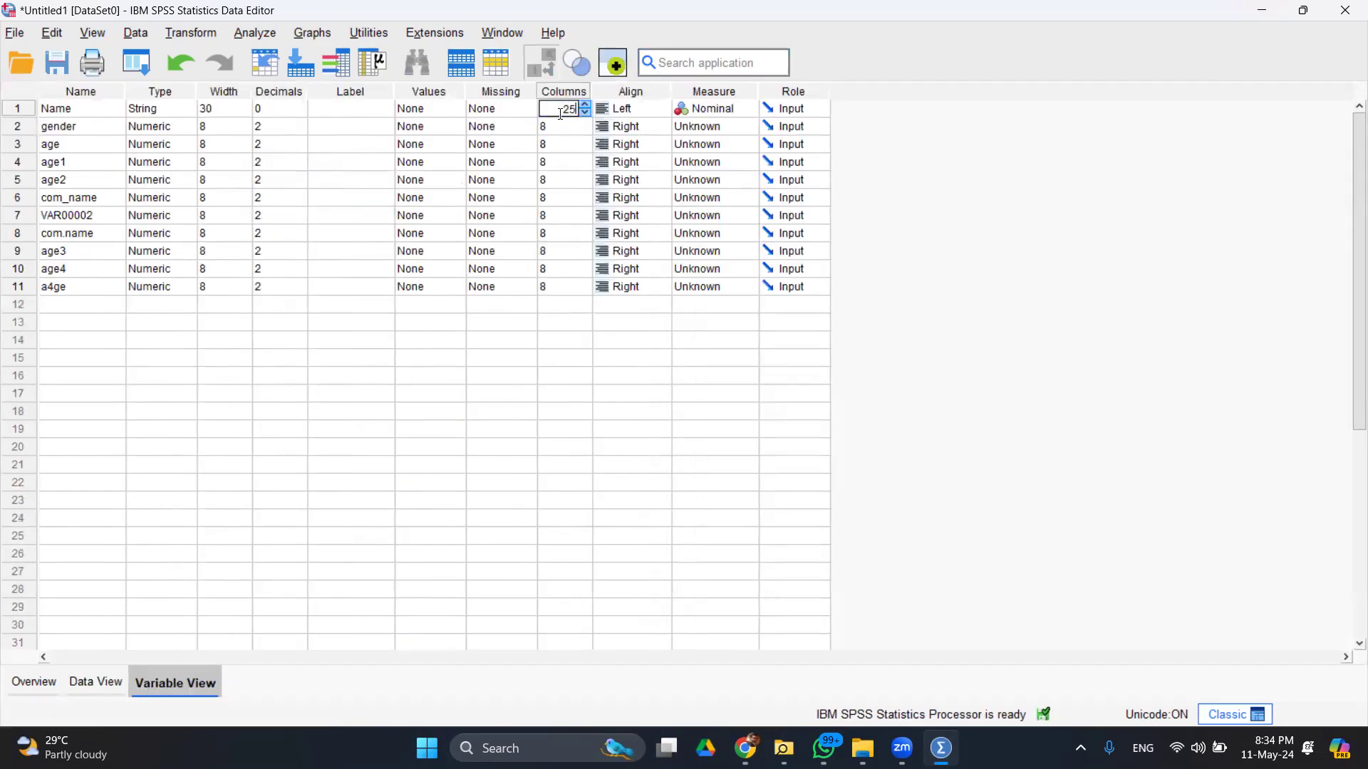
{"action": "key", "text": "Return"}
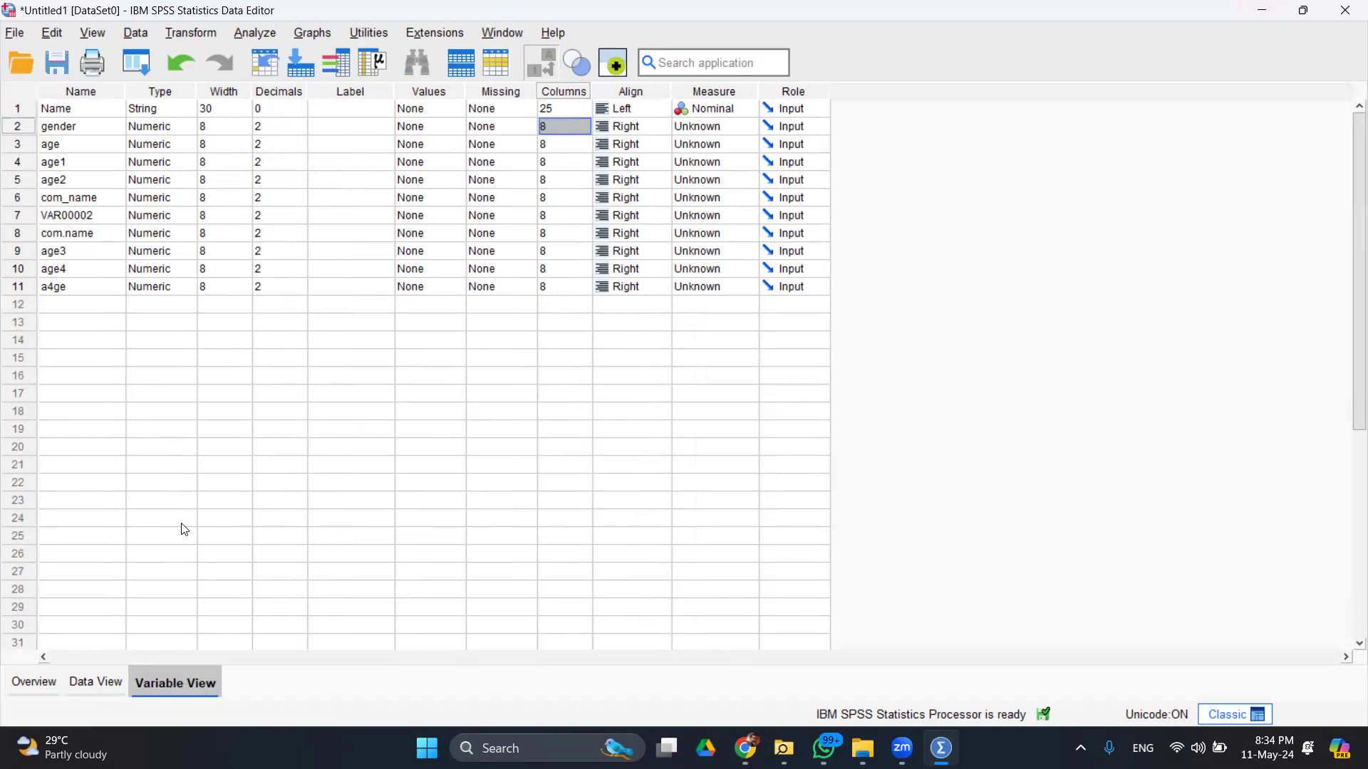
{"action": "left_click", "coordinate": [104, 682]}
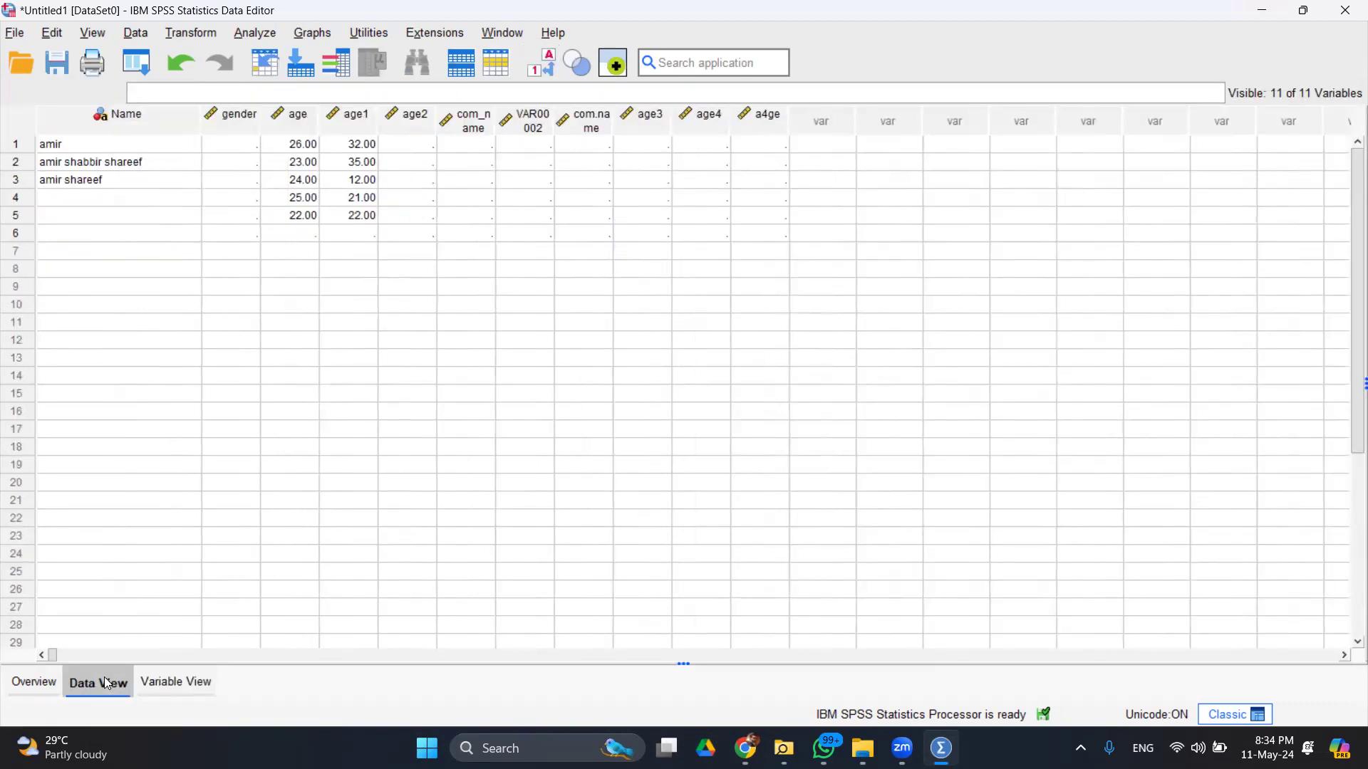
{"action": "left_click", "coordinate": [205, 693]}
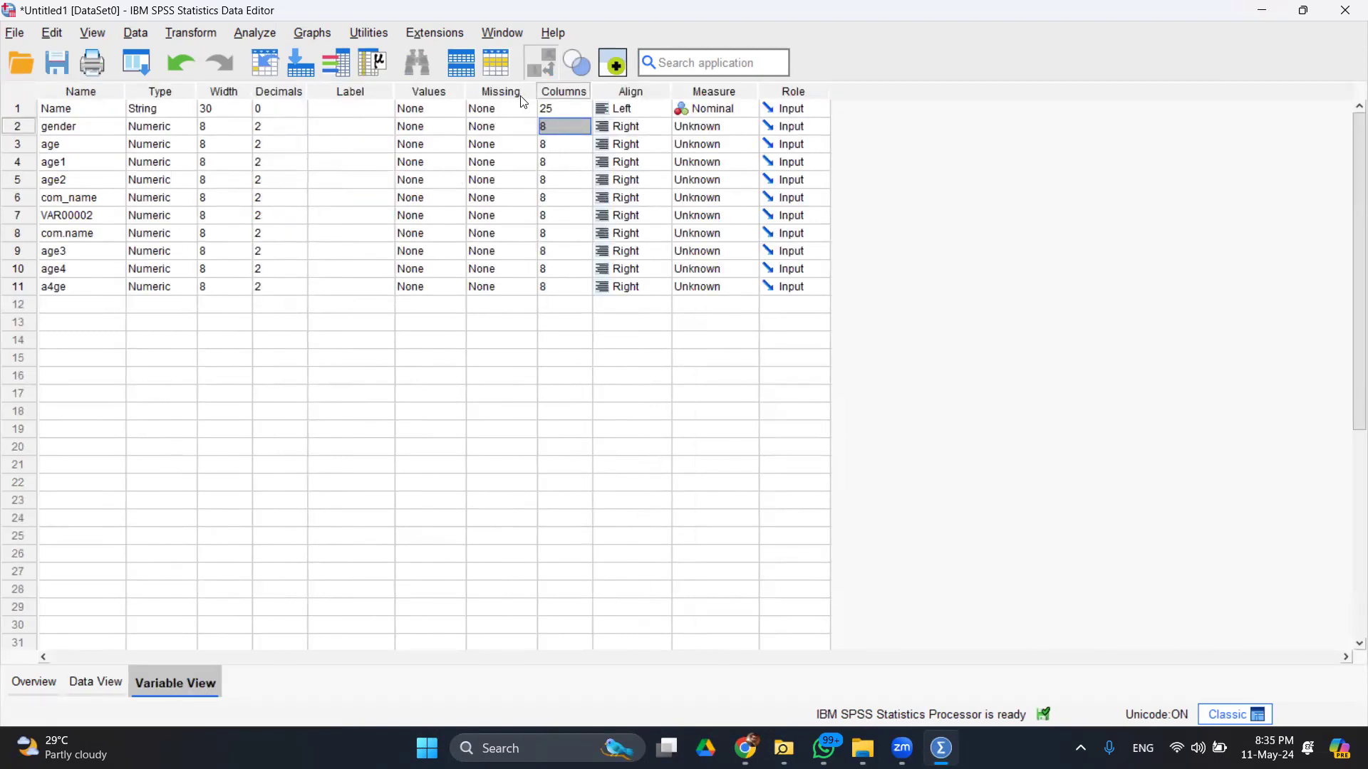
{"action": "left_click", "coordinate": [106, 679]}
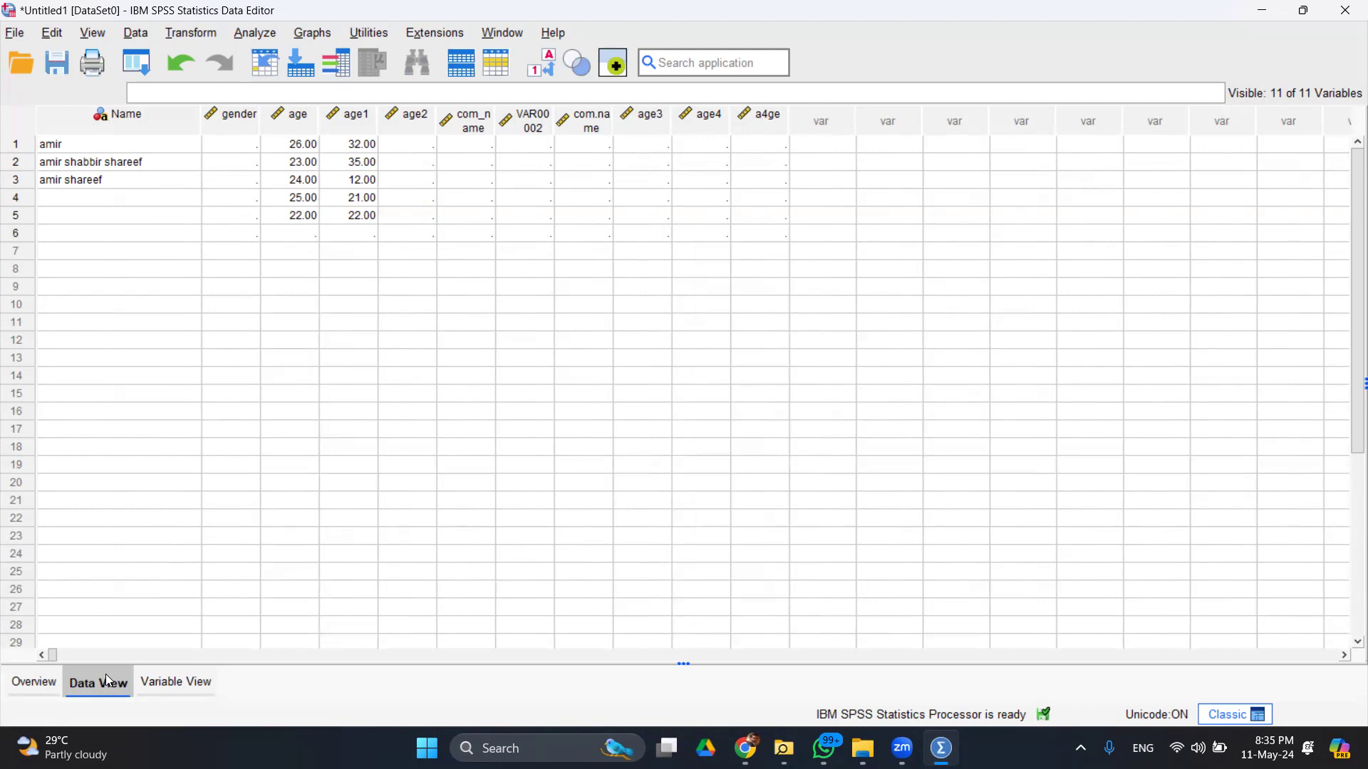
{"action": "left_click", "coordinate": [156, 684]}
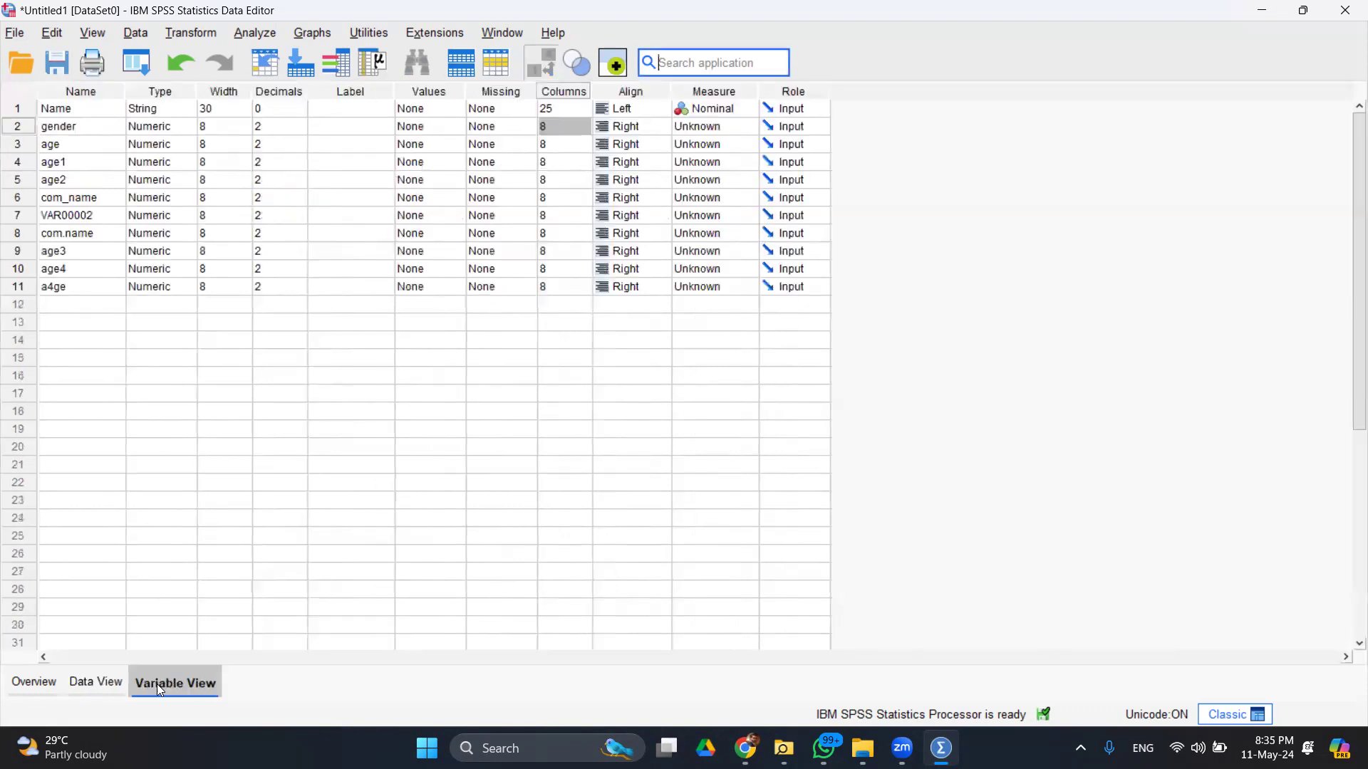
{"action": "left_click", "coordinate": [652, 108]}
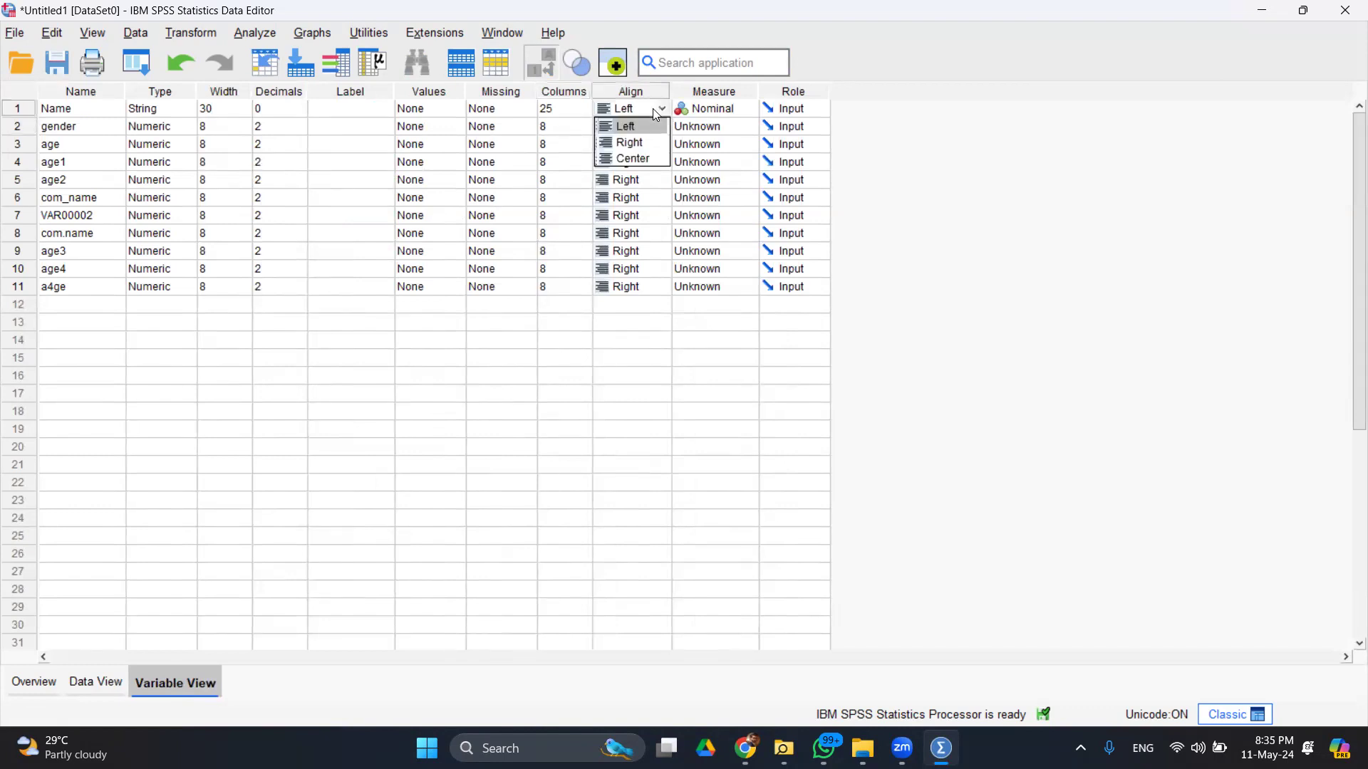
{"action": "left_click", "coordinate": [631, 157]}
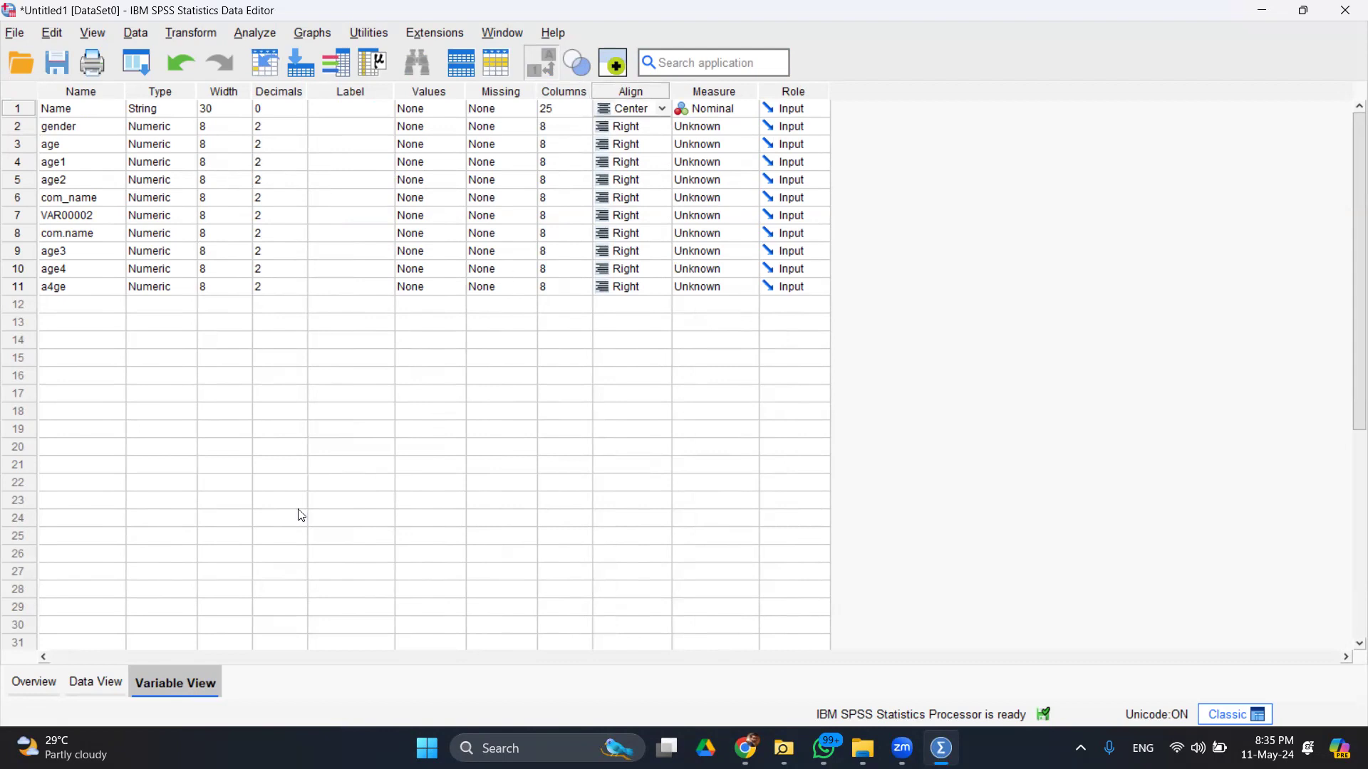
- Switch Name's alignment to Right and review the right-aligned names in Data View
{"action": "left_click", "coordinate": [121, 675]}
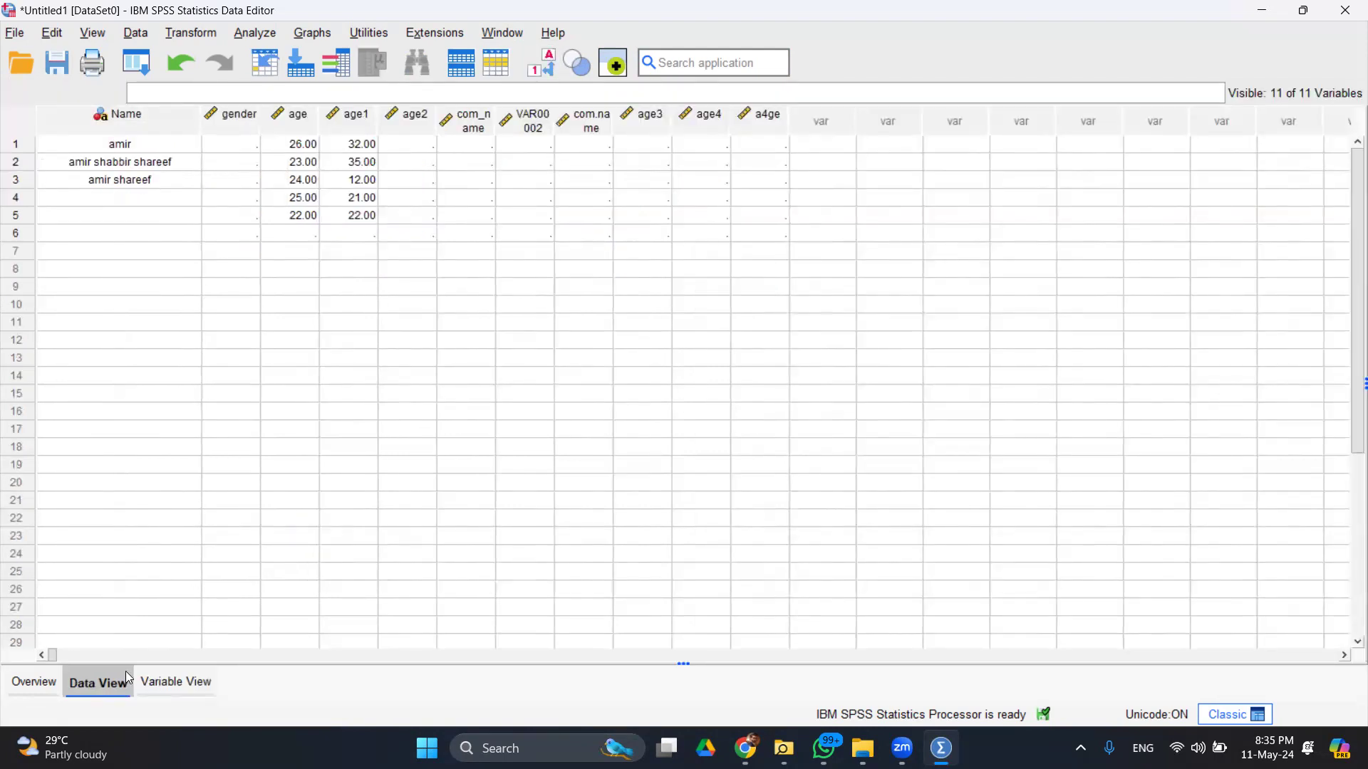
{"action": "left_click", "coordinate": [165, 683]}
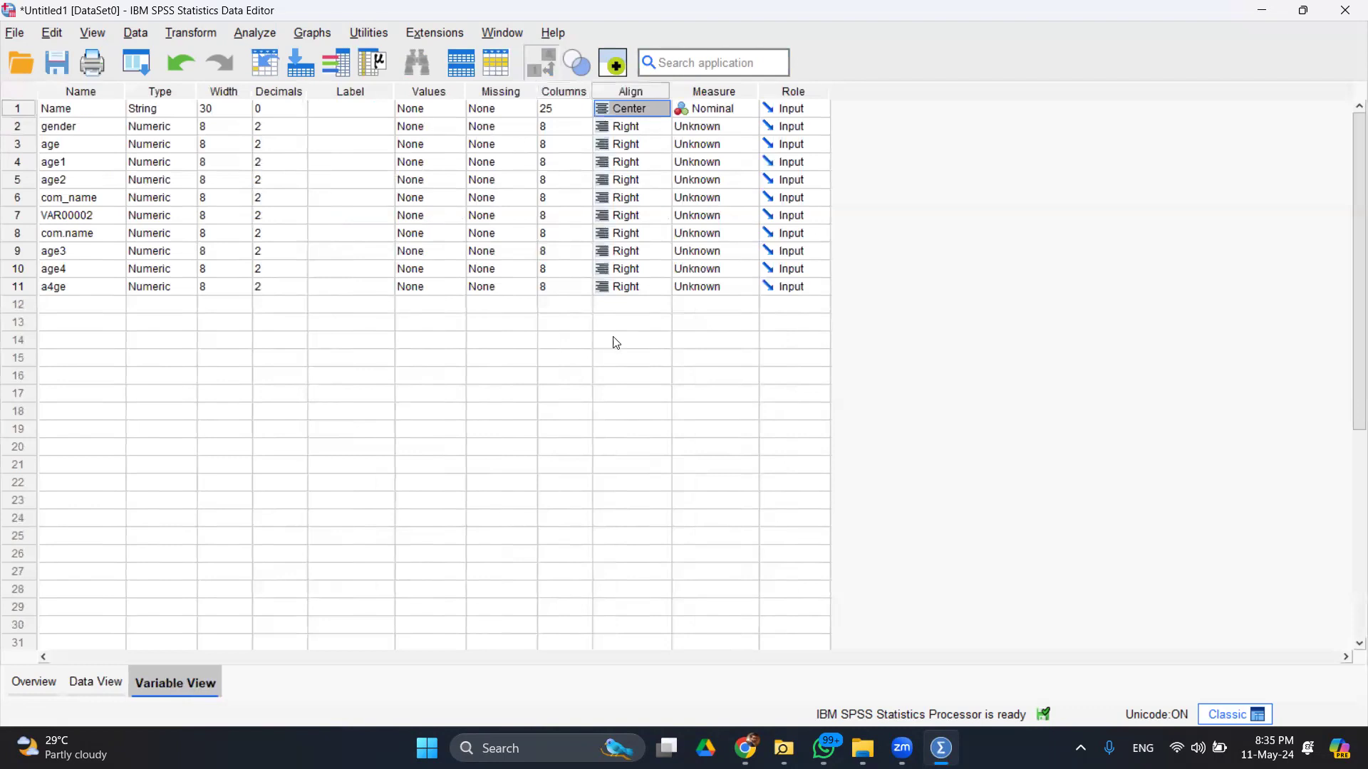
{"action": "left_click", "coordinate": [660, 108]}
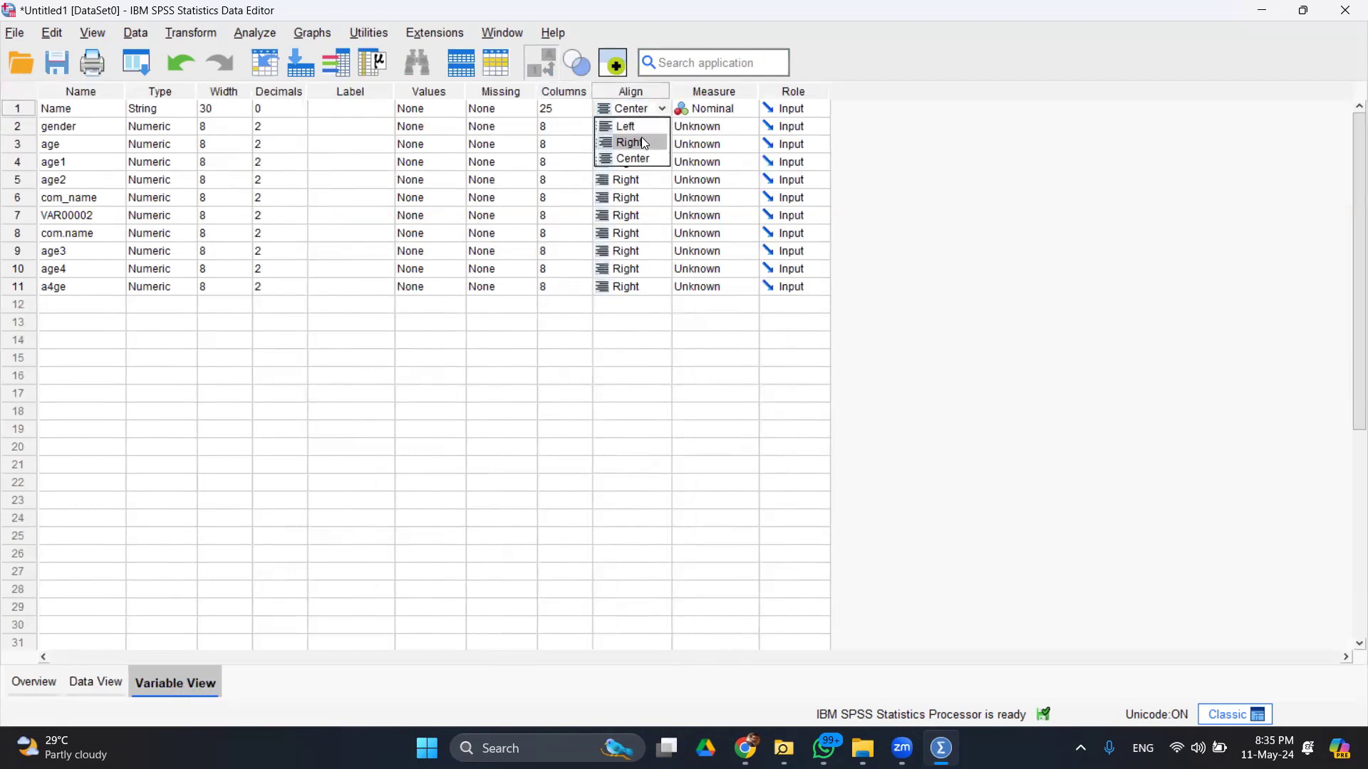
{"action": "left_click", "coordinate": [644, 142]}
{"action": "left_click", "coordinate": [107, 690]}
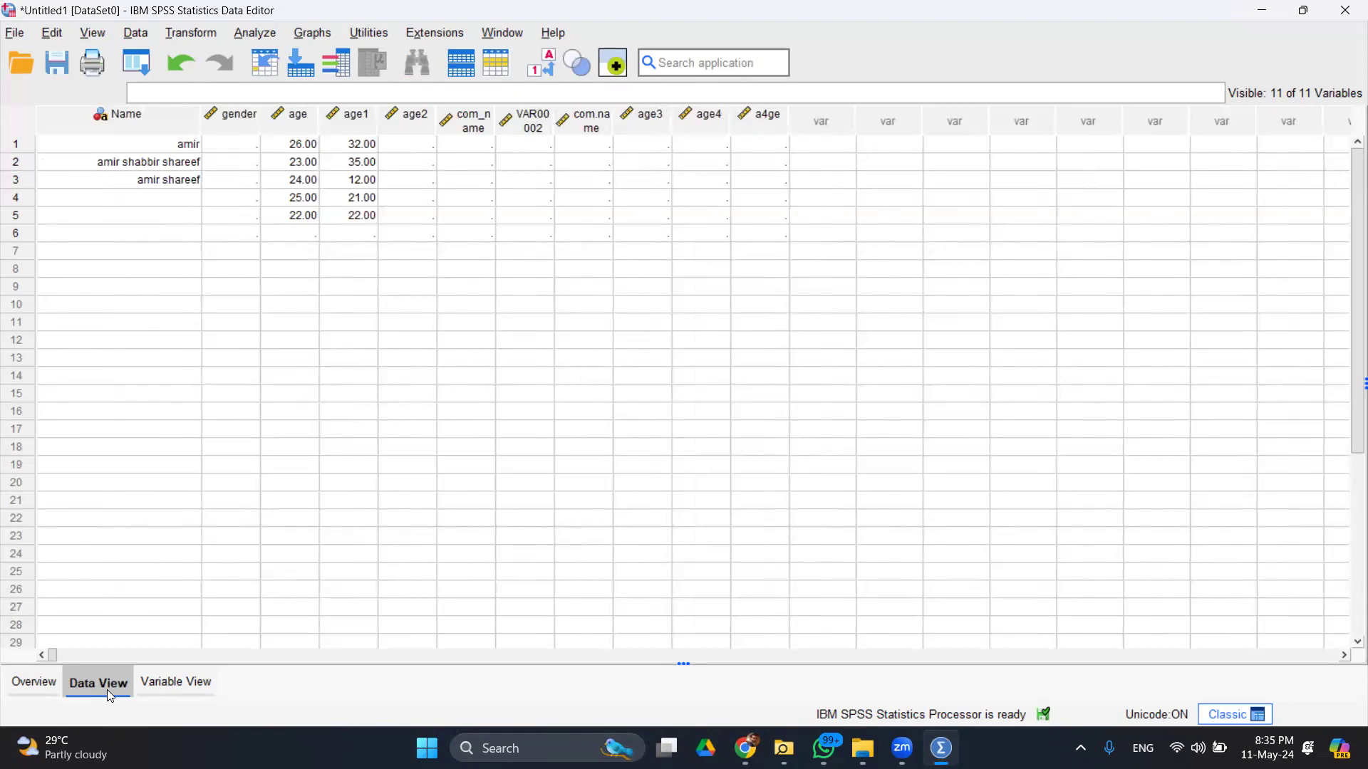
{"action": "left_click", "coordinate": [167, 686]}
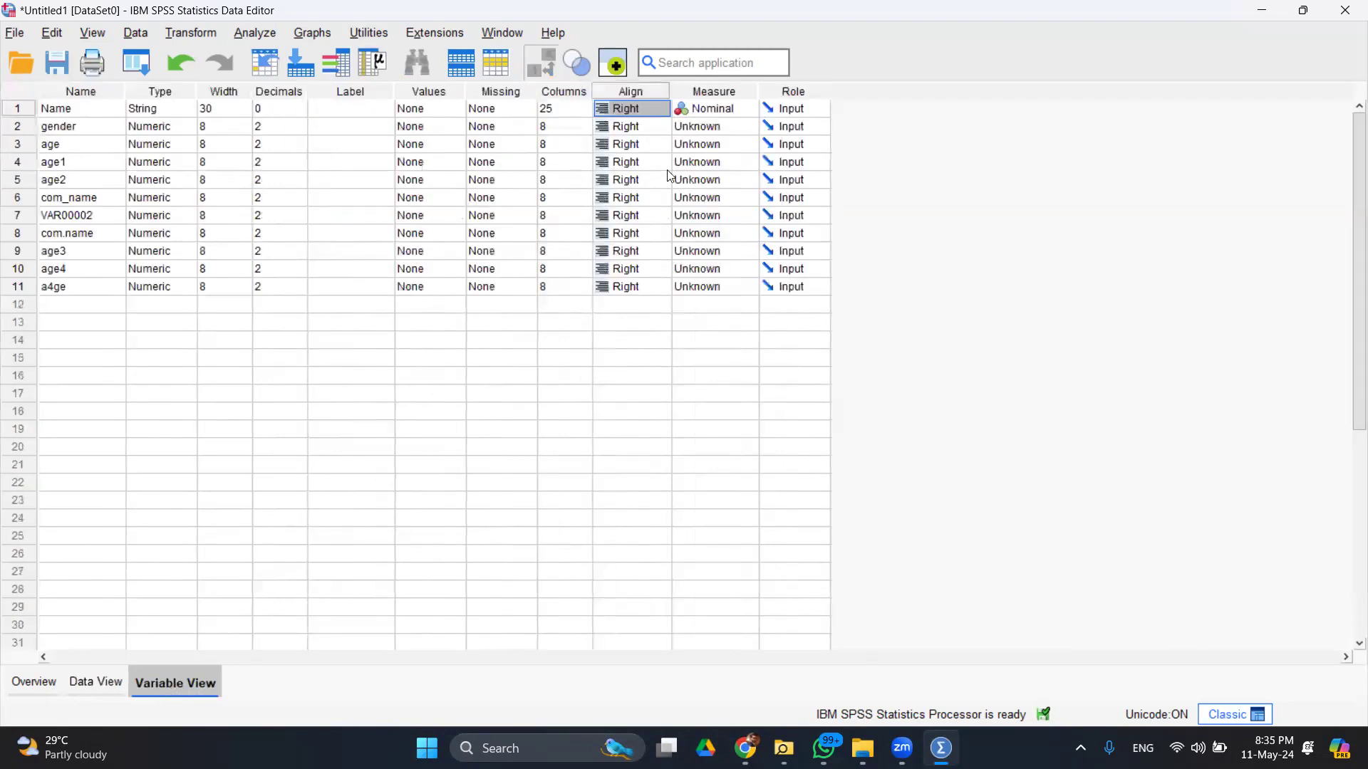
- Restore Left alignment for Name, checking Data View and the Overview tab
{"action": "left_click", "coordinate": [661, 109]}
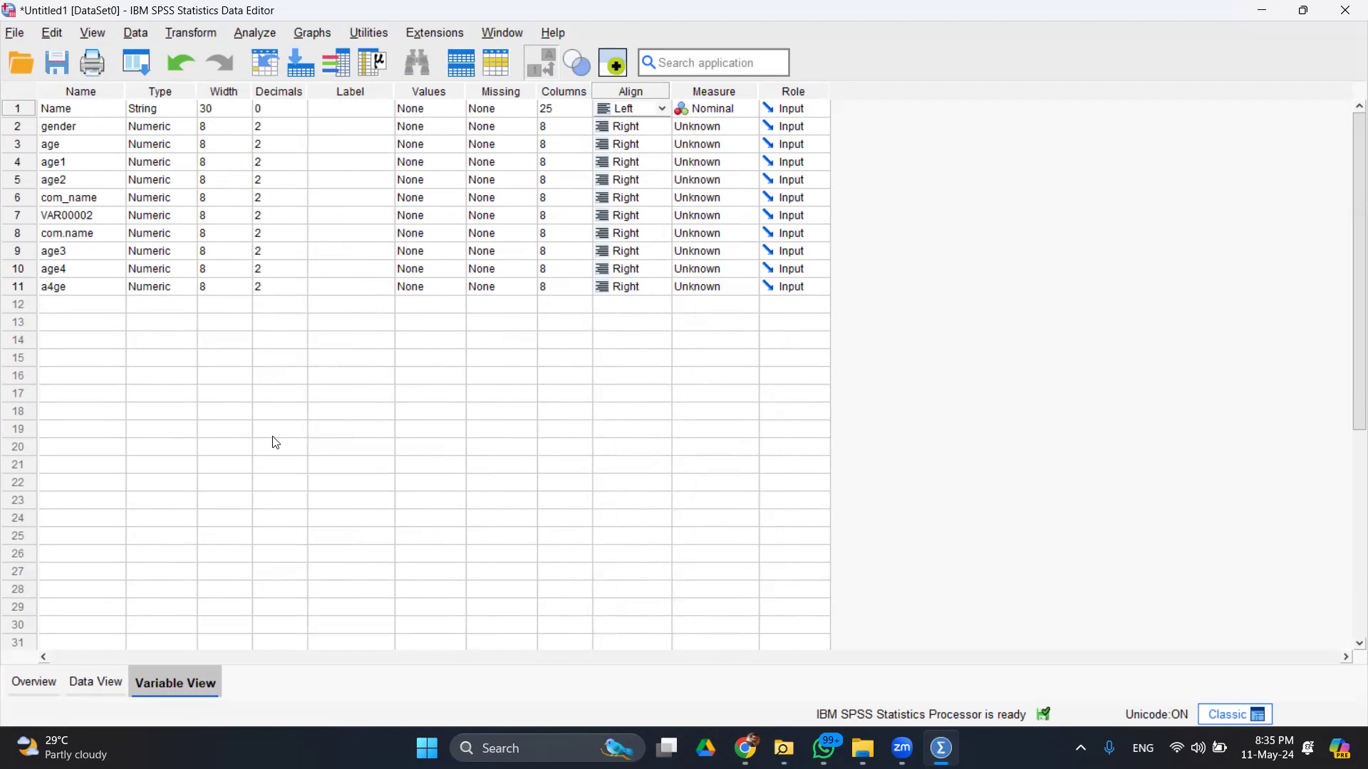
{"action": "left_click", "coordinate": [98, 682]}
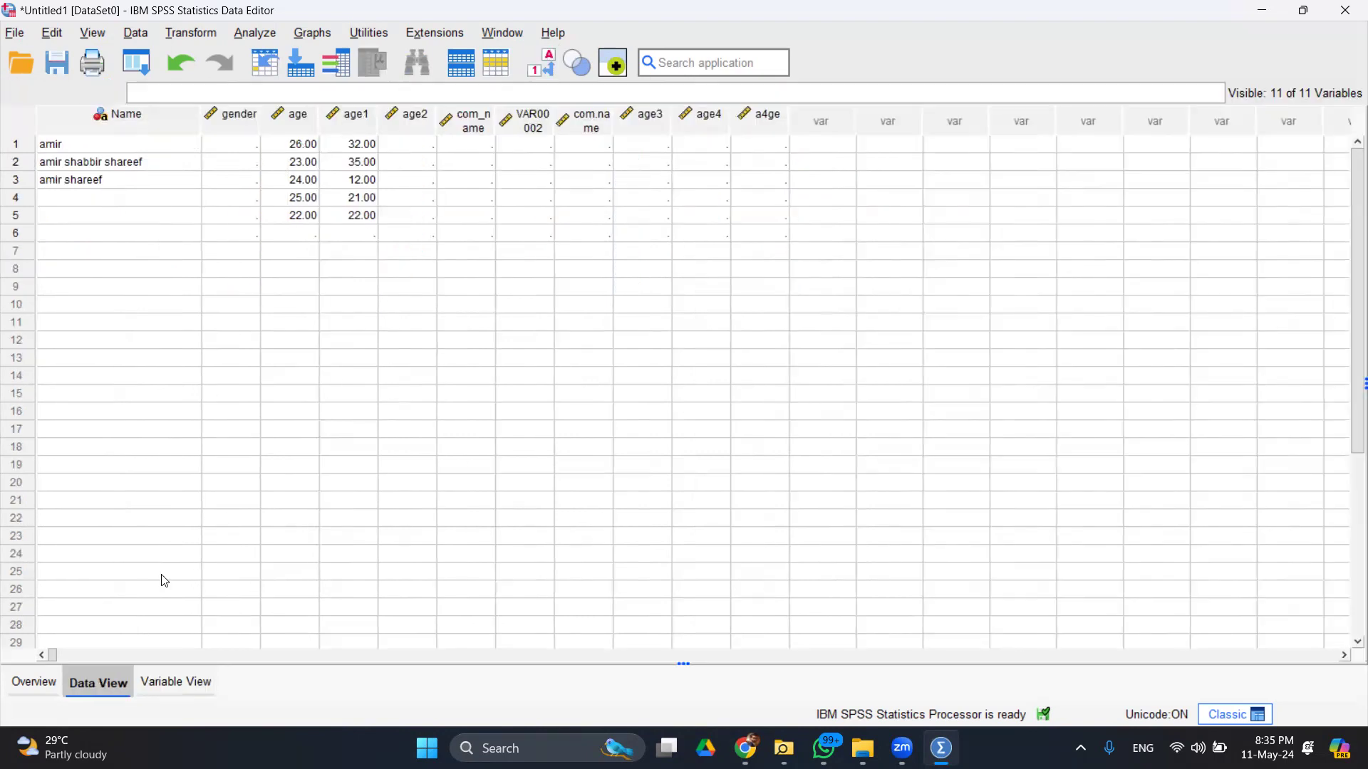
{"action": "left_click", "coordinate": [179, 684]}
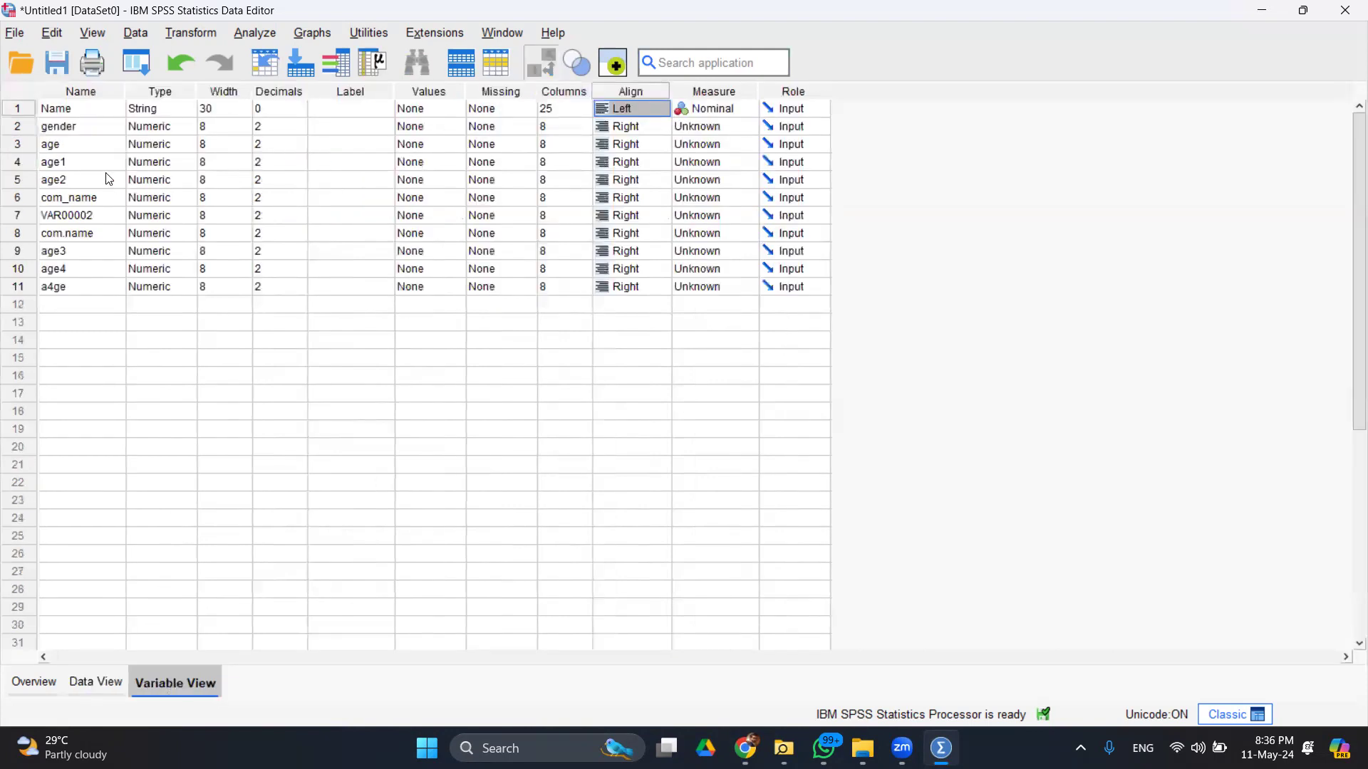
{"action": "left_click", "coordinate": [29, 684]}
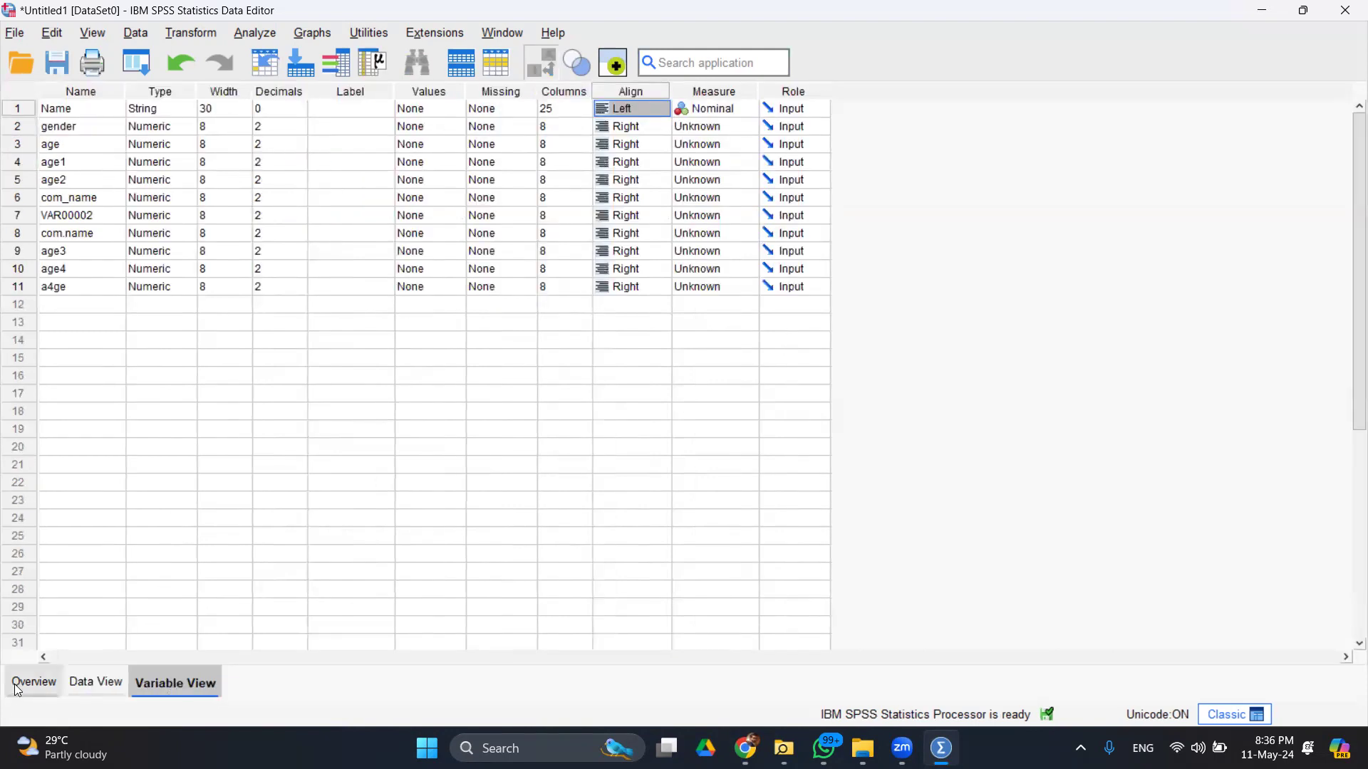
{"action": "left_click", "coordinate": [116, 680]}
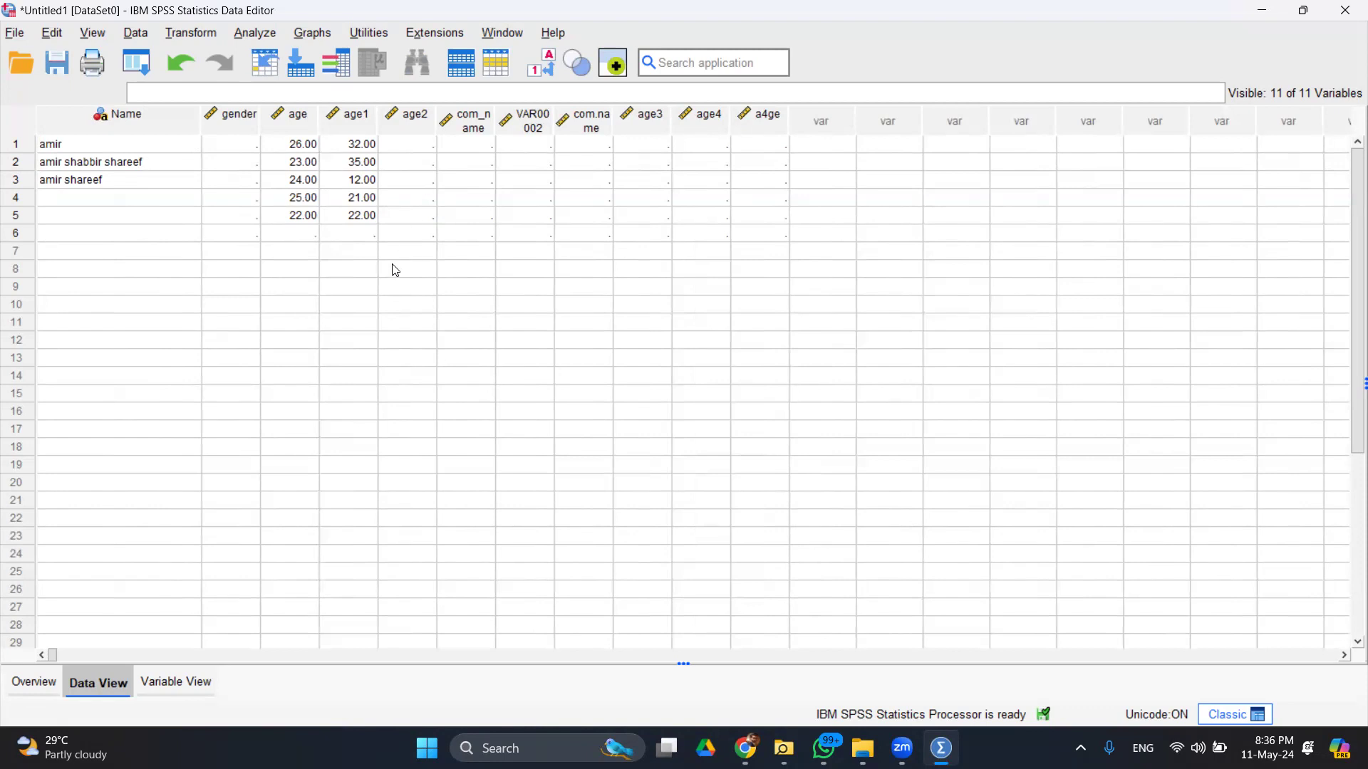
{"action": "left_click", "coordinate": [183, 688]}
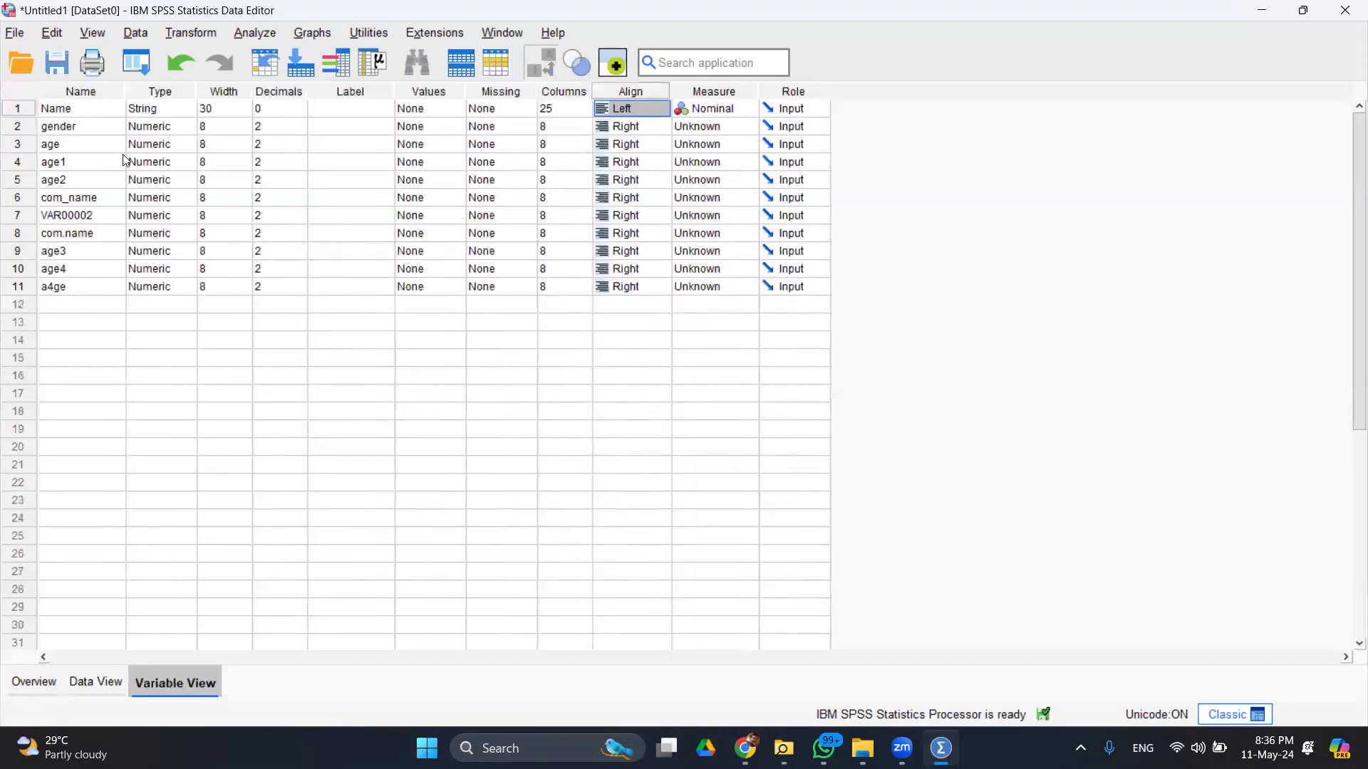
- Reduce age's decimals to 0 and confirm ages like 26 and 23 appear as whole numbers
{"action": "left_click", "coordinate": [300, 147]}
{"action": "left_click", "coordinate": [300, 148]}
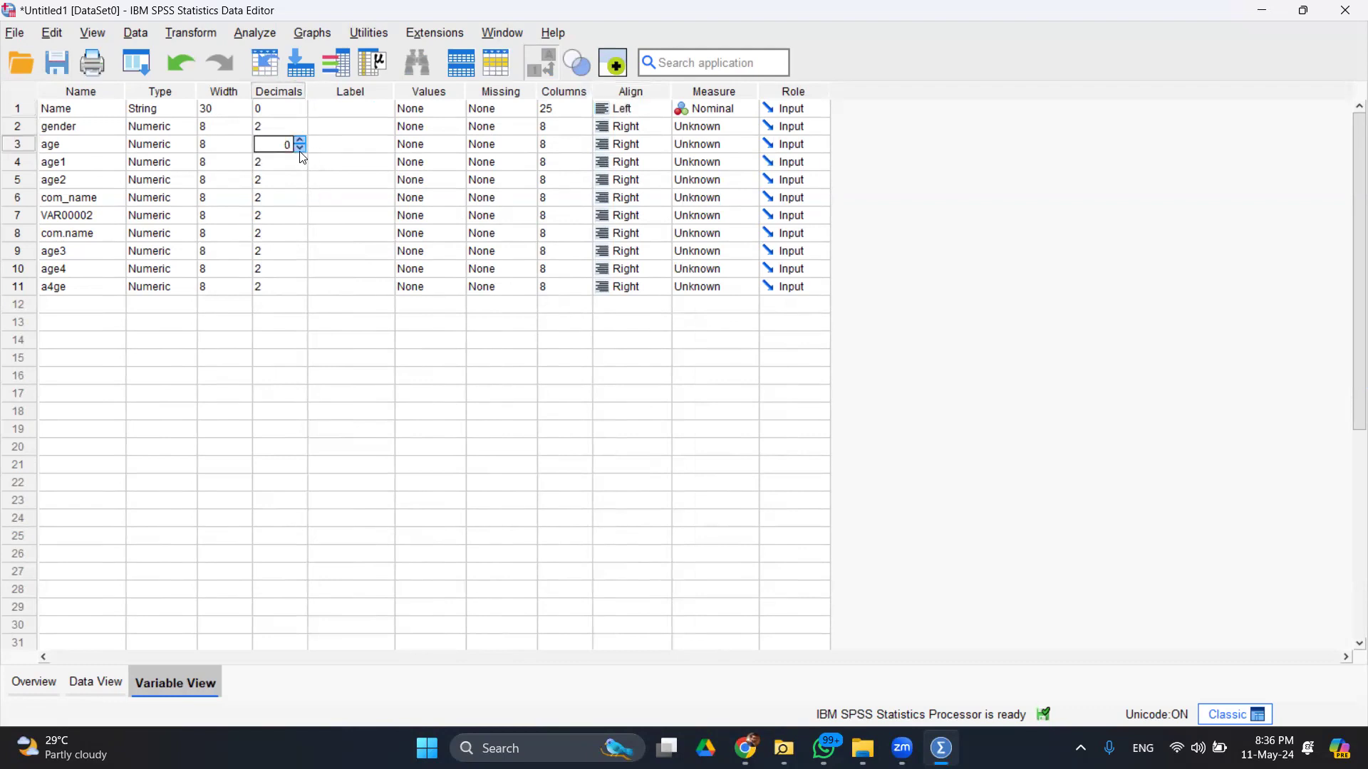
{"action": "left_click", "coordinate": [84, 687]}
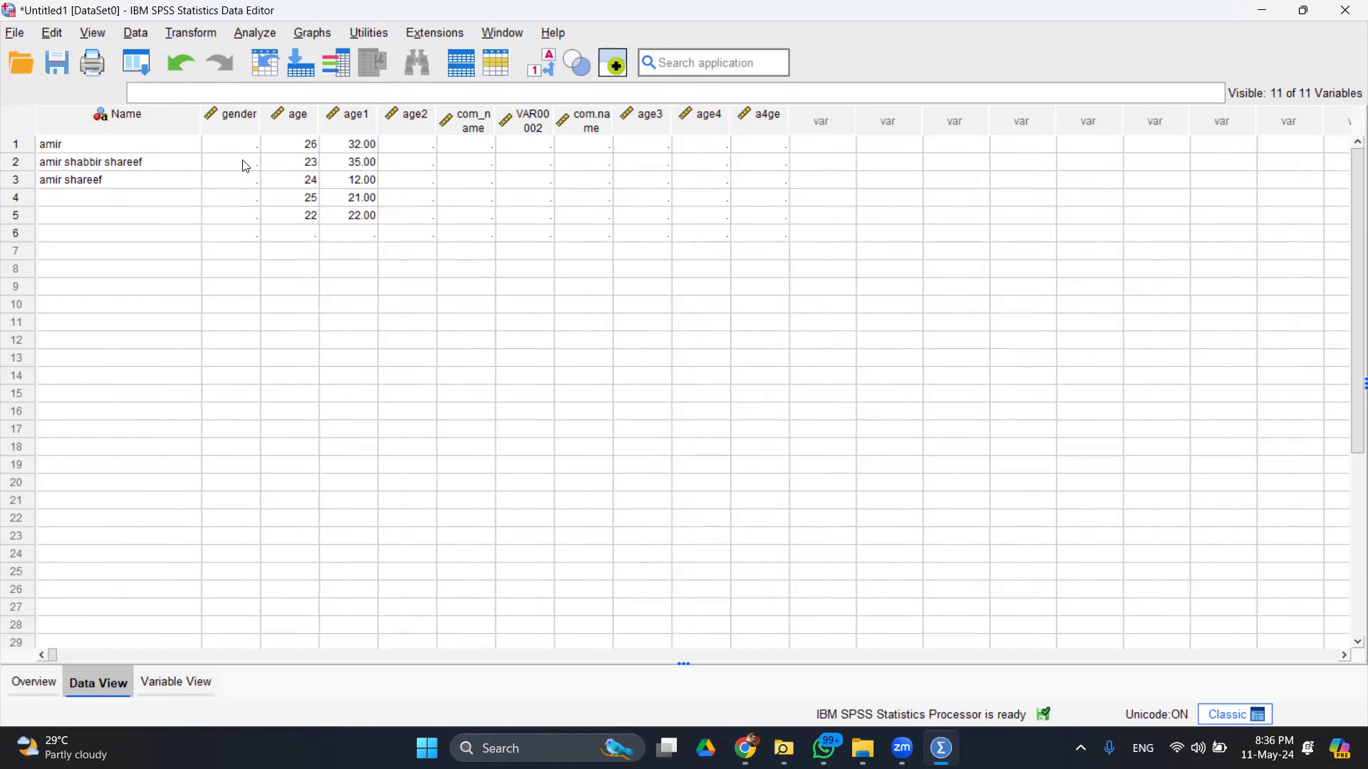
{"action": "left_click", "coordinate": [187, 692]}
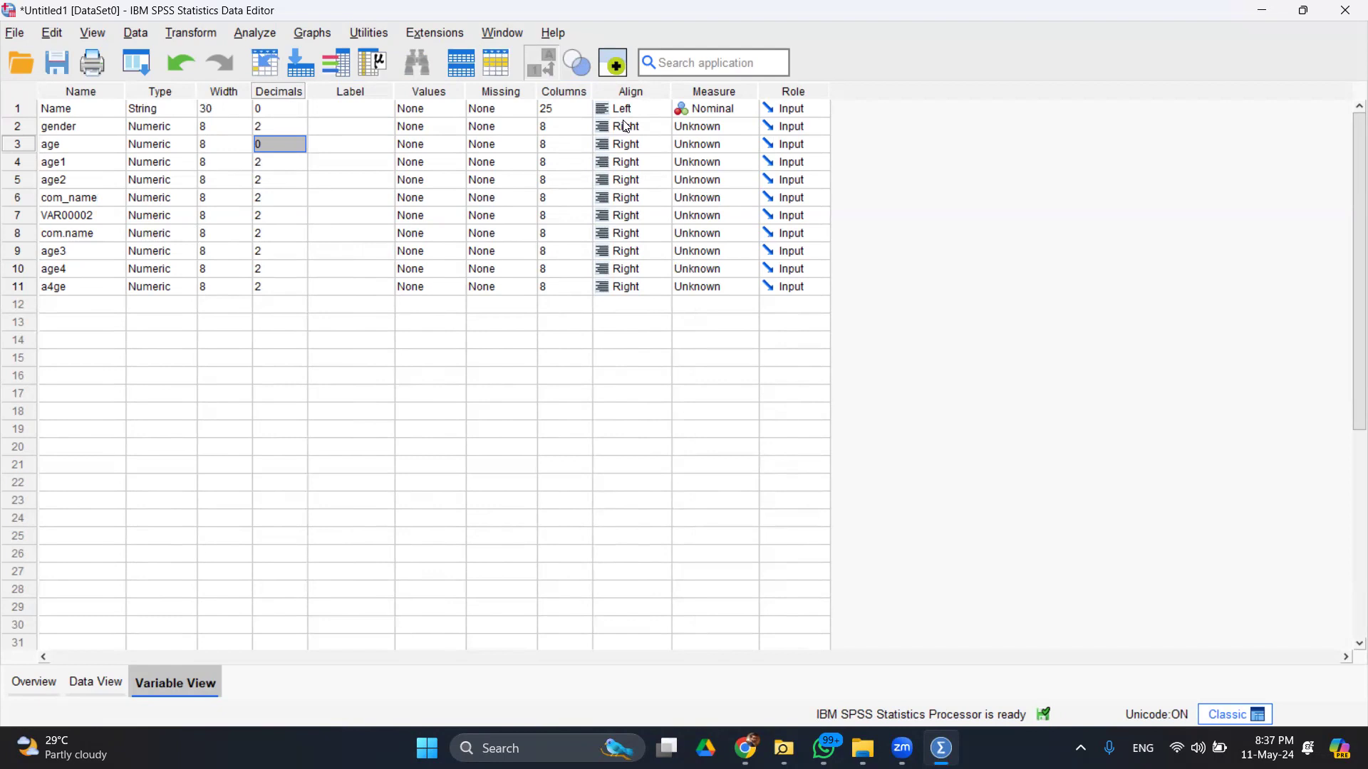
- Choose Scale as the gender variable's measurement level
{"action": "left_click", "coordinate": [750, 126]}
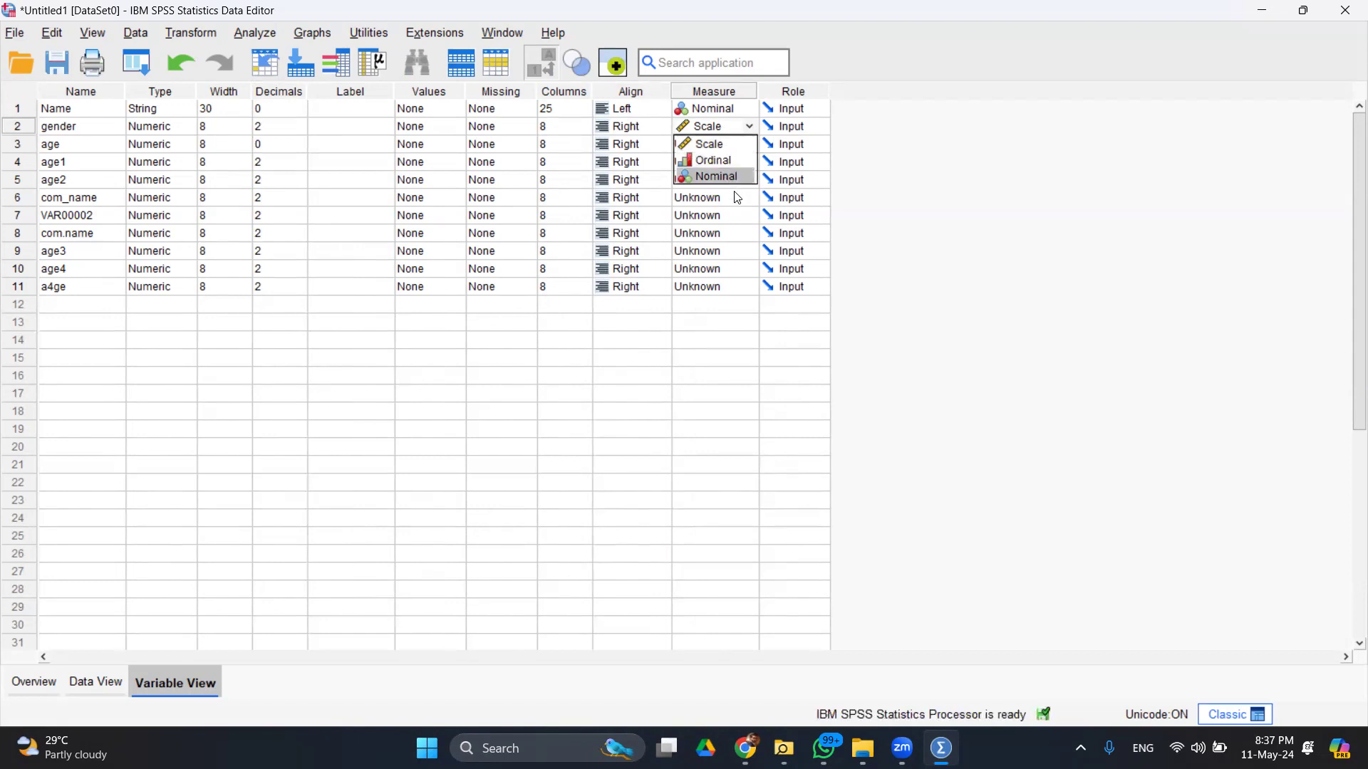
{"action": "left_click", "coordinate": [721, 145]}
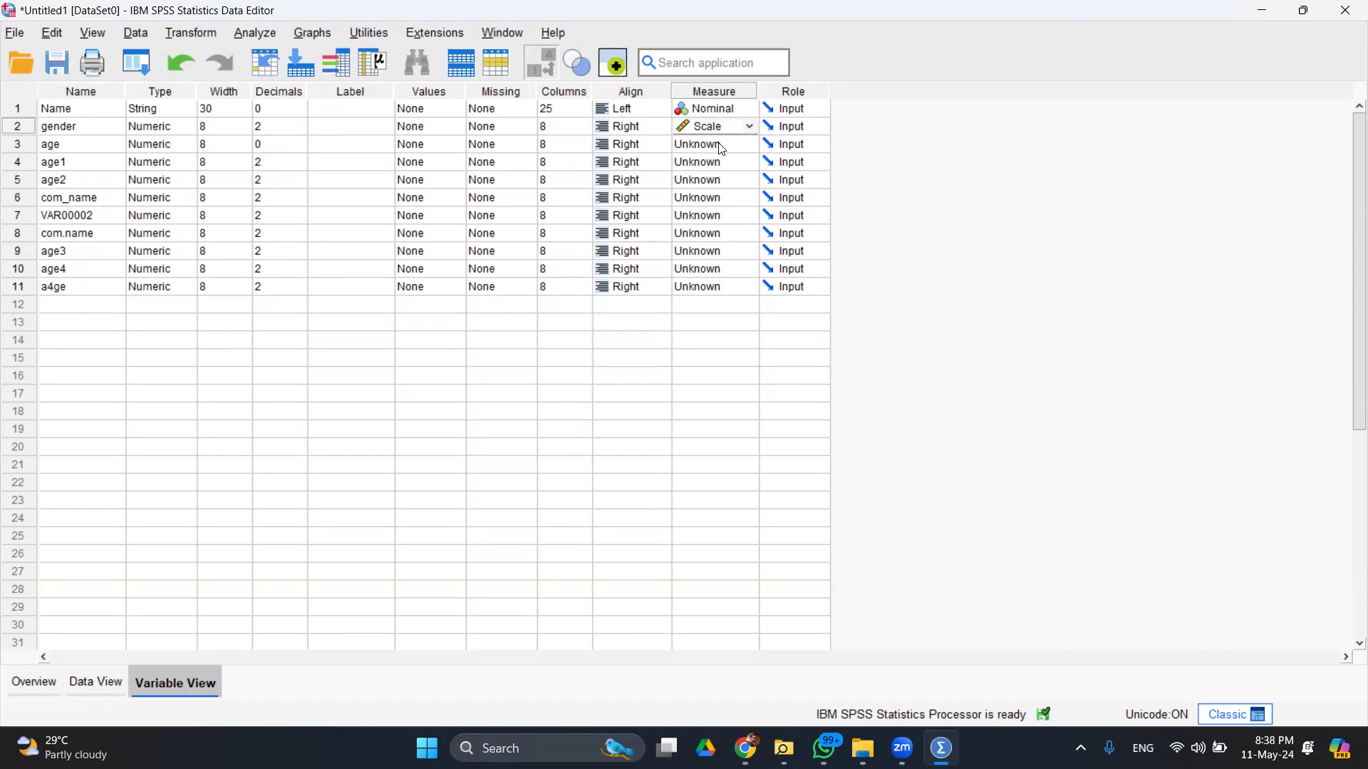
{"action": "left_click", "coordinate": [815, 128]}
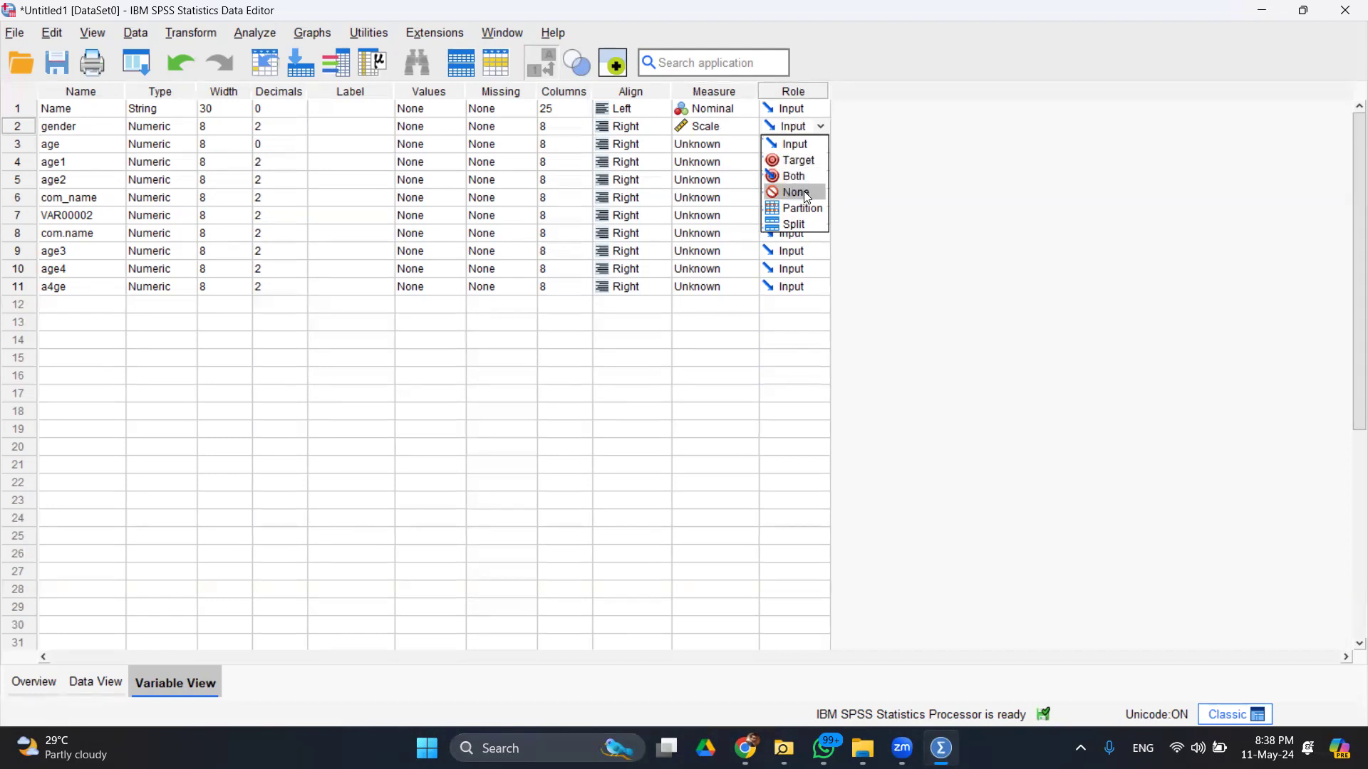
{"action": "left_click", "coordinate": [704, 108]}
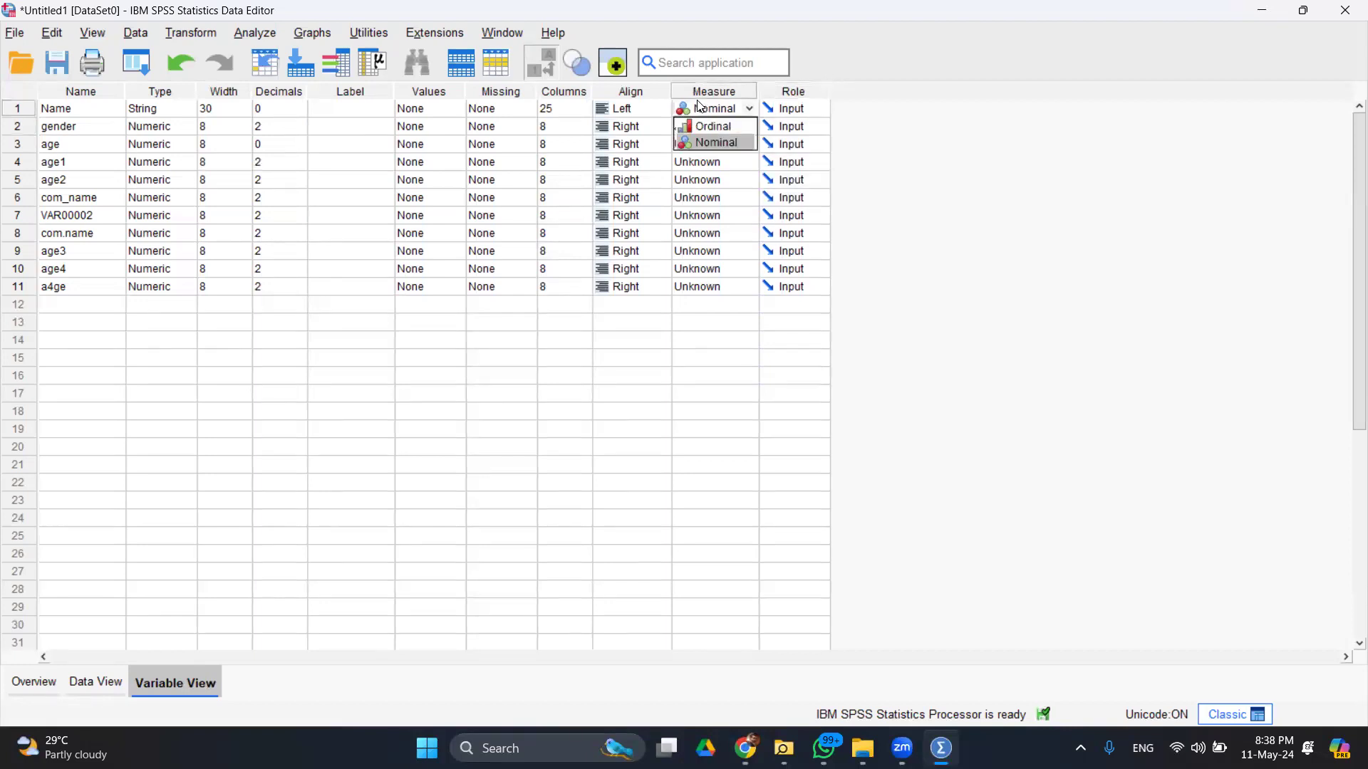
{"action": "left_click", "coordinate": [803, 92]}
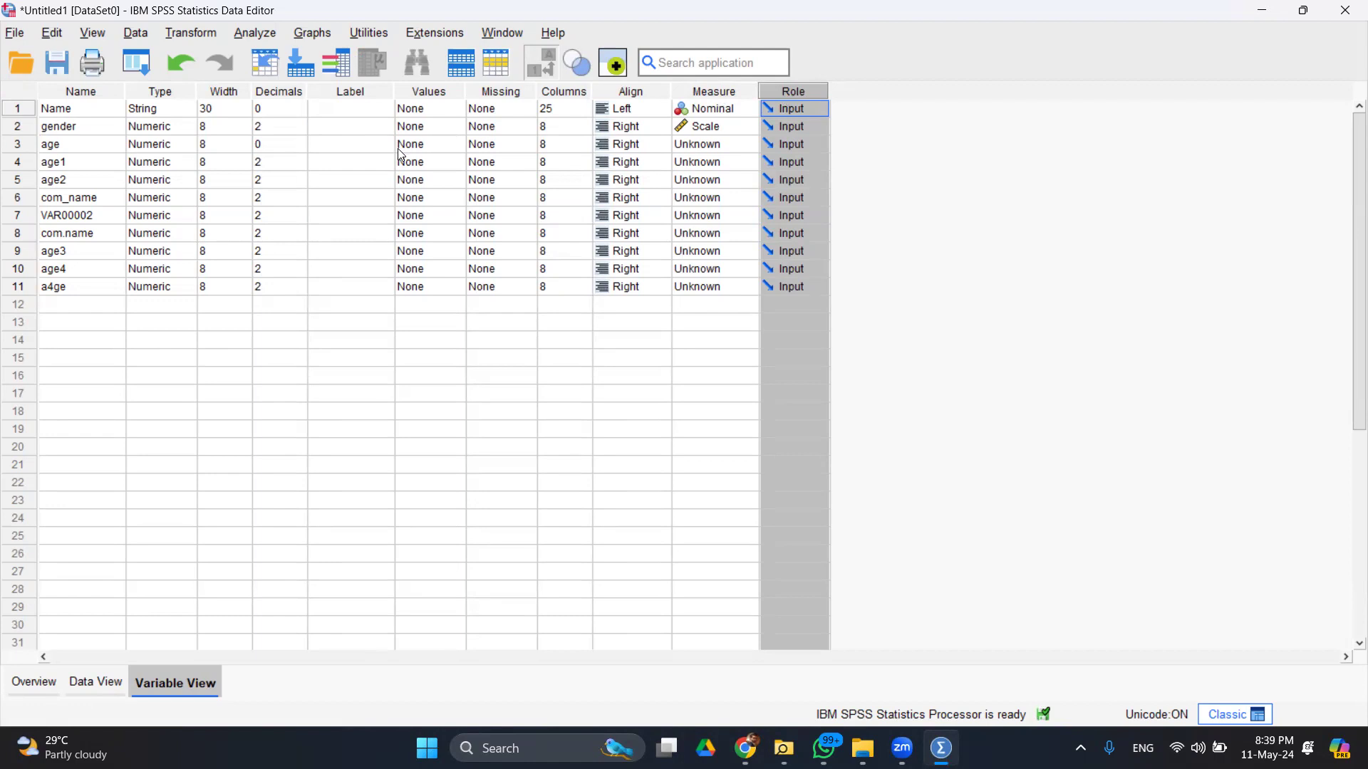
{"action": "left_click", "coordinate": [443, 97]}
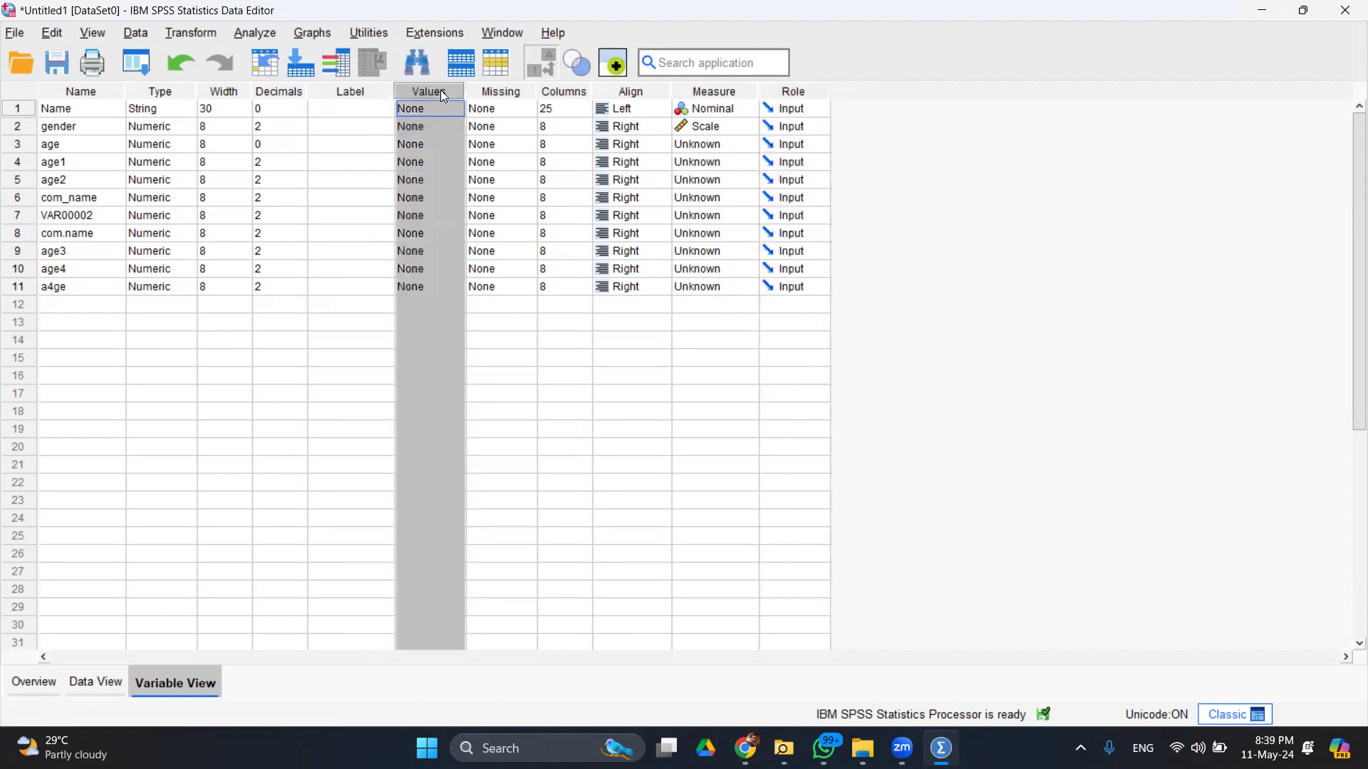
{"action": "left_click", "coordinate": [510, 94]}
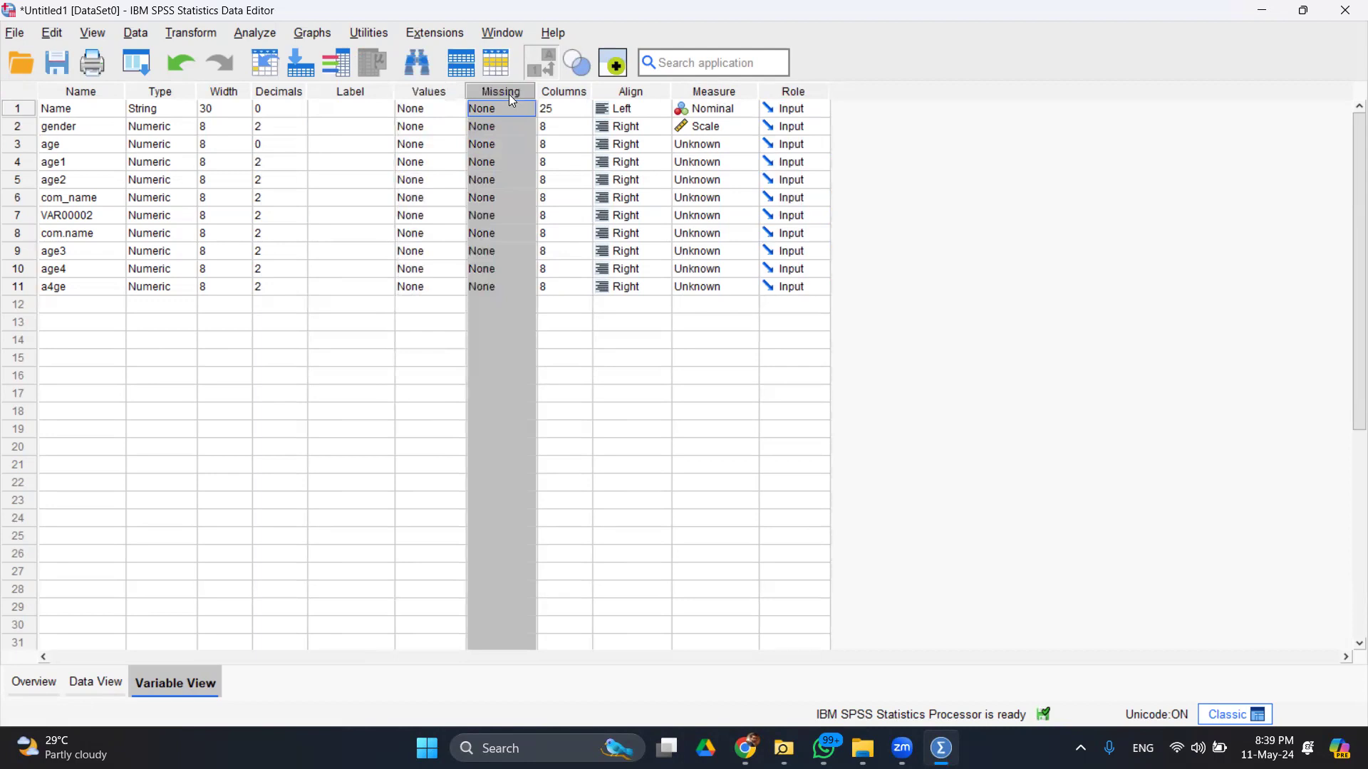
{"action": "left_click", "coordinate": [346, 113]}
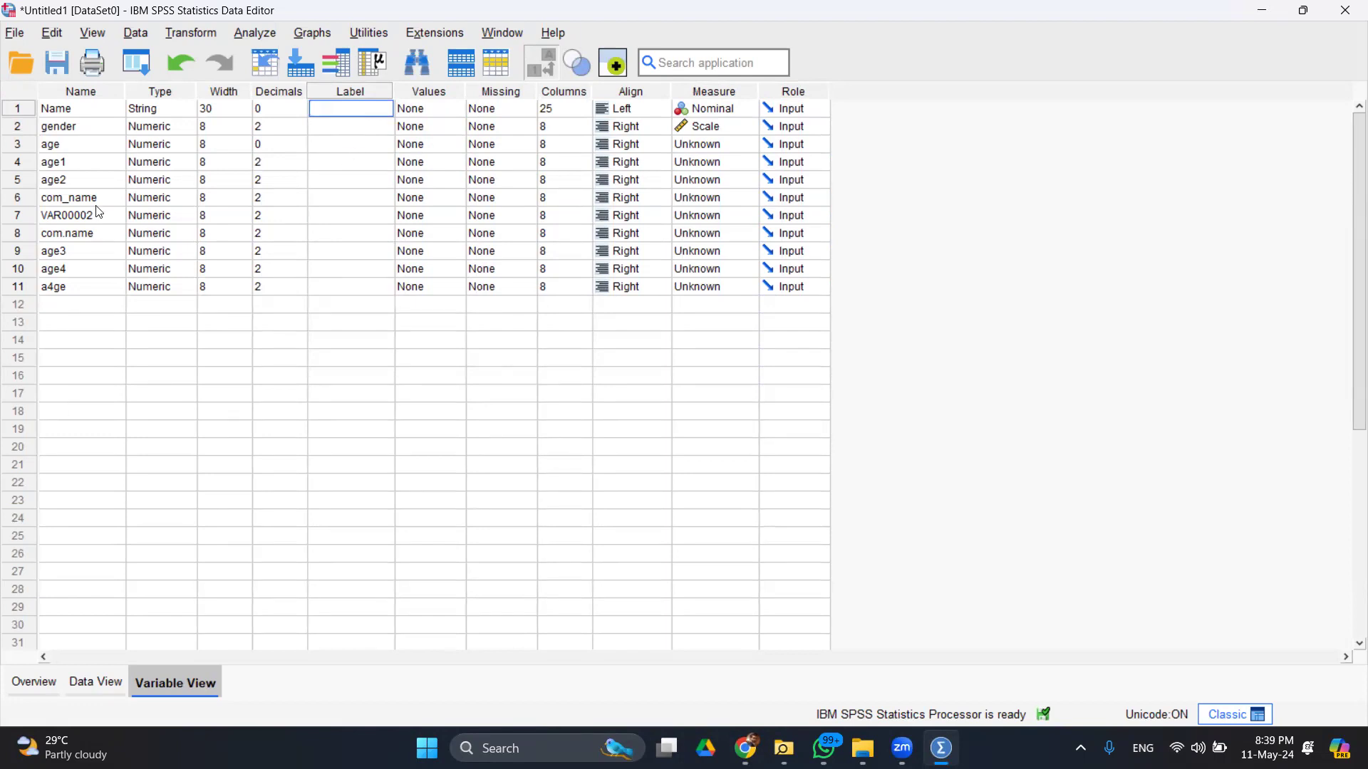
- Rename age1 to q1 and continue with q2 onward, clearing an invalid-name error
{"action": "left_click", "coordinate": [74, 148]}
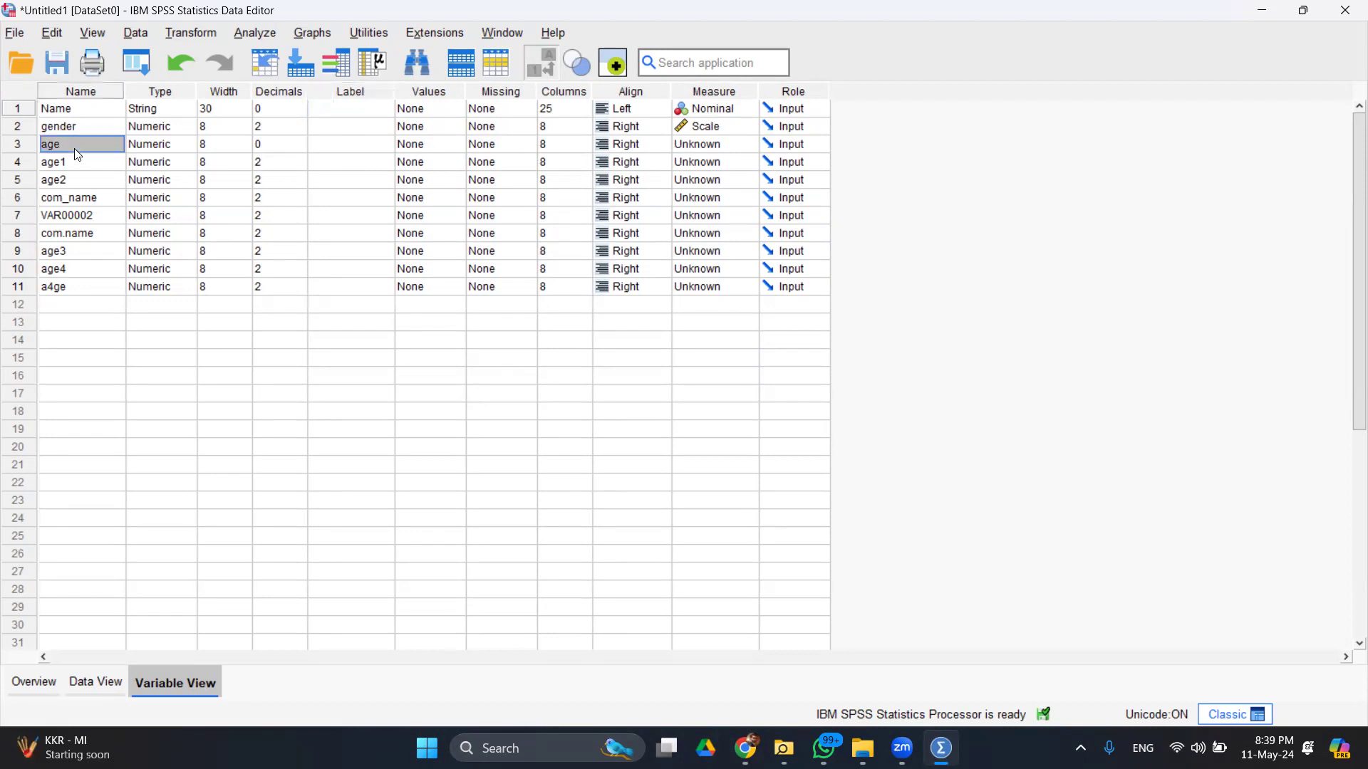
{"action": "left_click", "coordinate": [84, 165]}
{"action": "type", "text": "q1"}
{"action": "key", "text": "Return"}
{"action": "type", "text": "q32"}
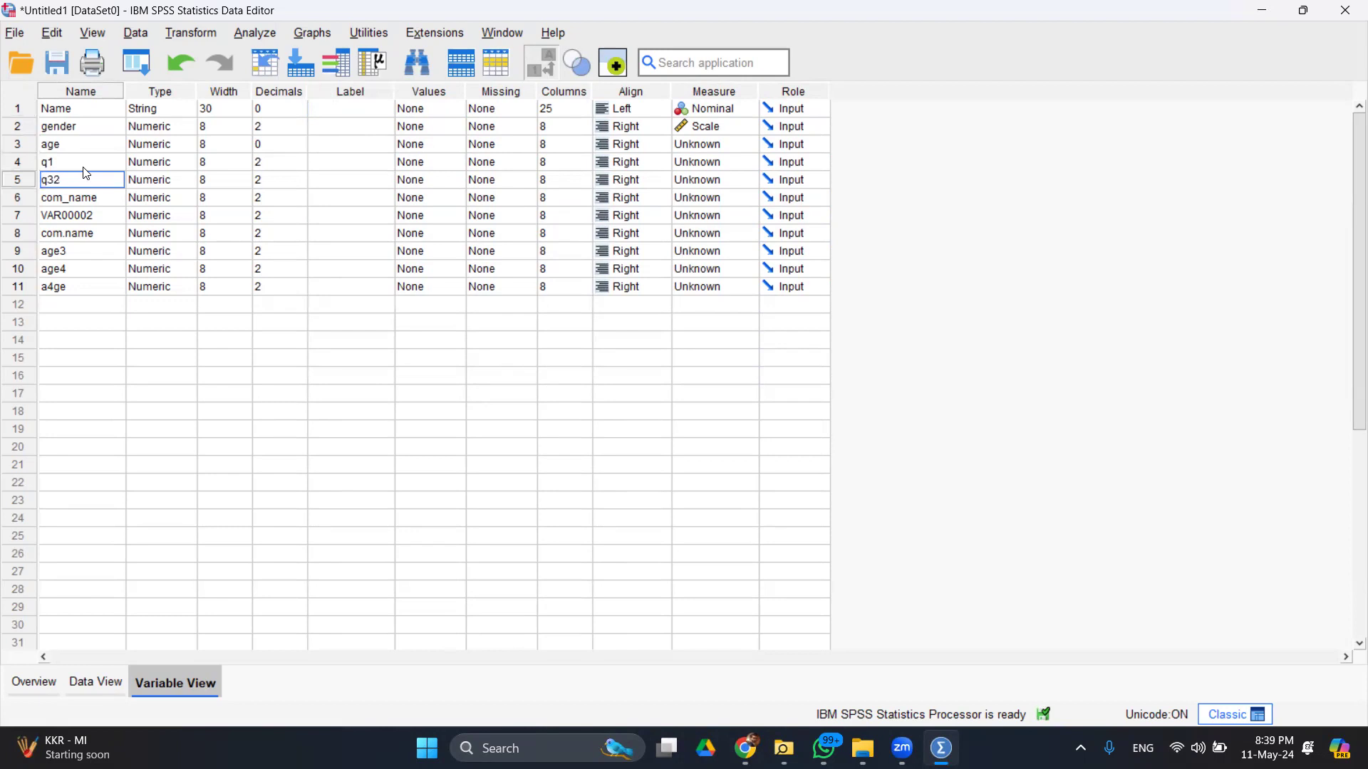
{"action": "key", "text": "Return"}
{"action": "key", "text": "Return"}
{"action": "key", "text": "Return"}
{"action": "type", "text": "q3"}
{"action": "key", "text": "Return"}
- Rename the remaining variables through q8 and switch to Data View
{"action": "type", "text": "q4"}
{"action": "key", "text": "Return"}
{"action": "type", "text": "q5"}
{"action": "key", "text": "Return"}
{"action": "type", "text": "q6"}
{"action": "key", "text": "Return"}
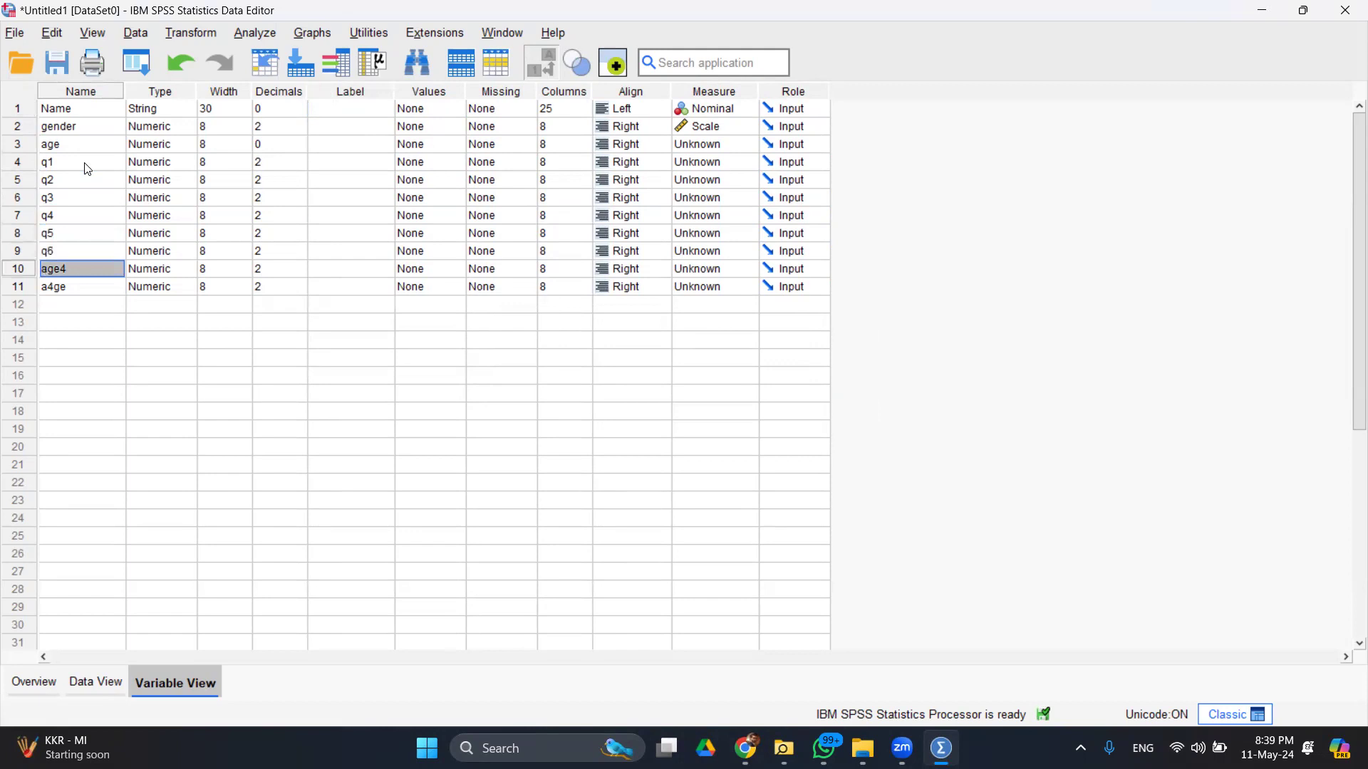
{"action": "type", "text": "q7"}
{"action": "key", "text": "Return"}
{"action": "type", "text": "q8"}
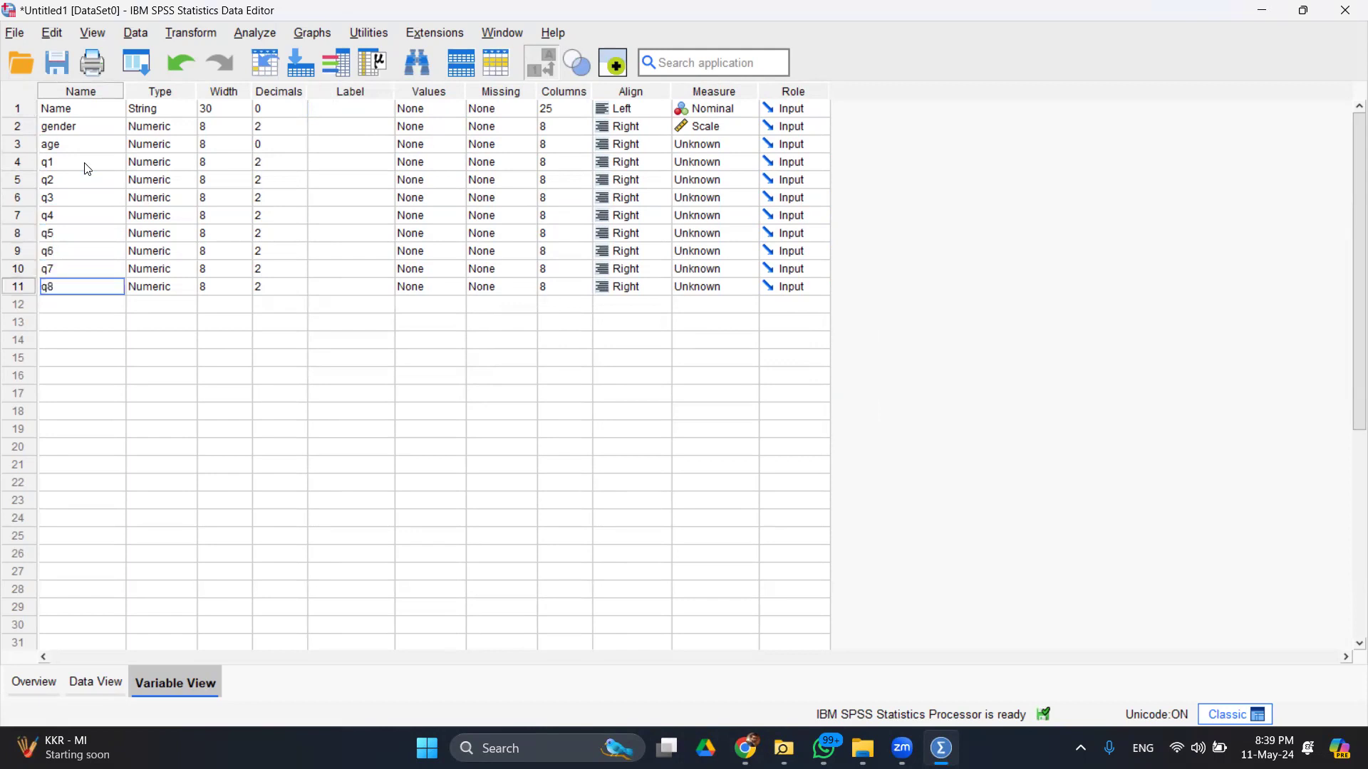
{"action": "key", "text": "Return"}
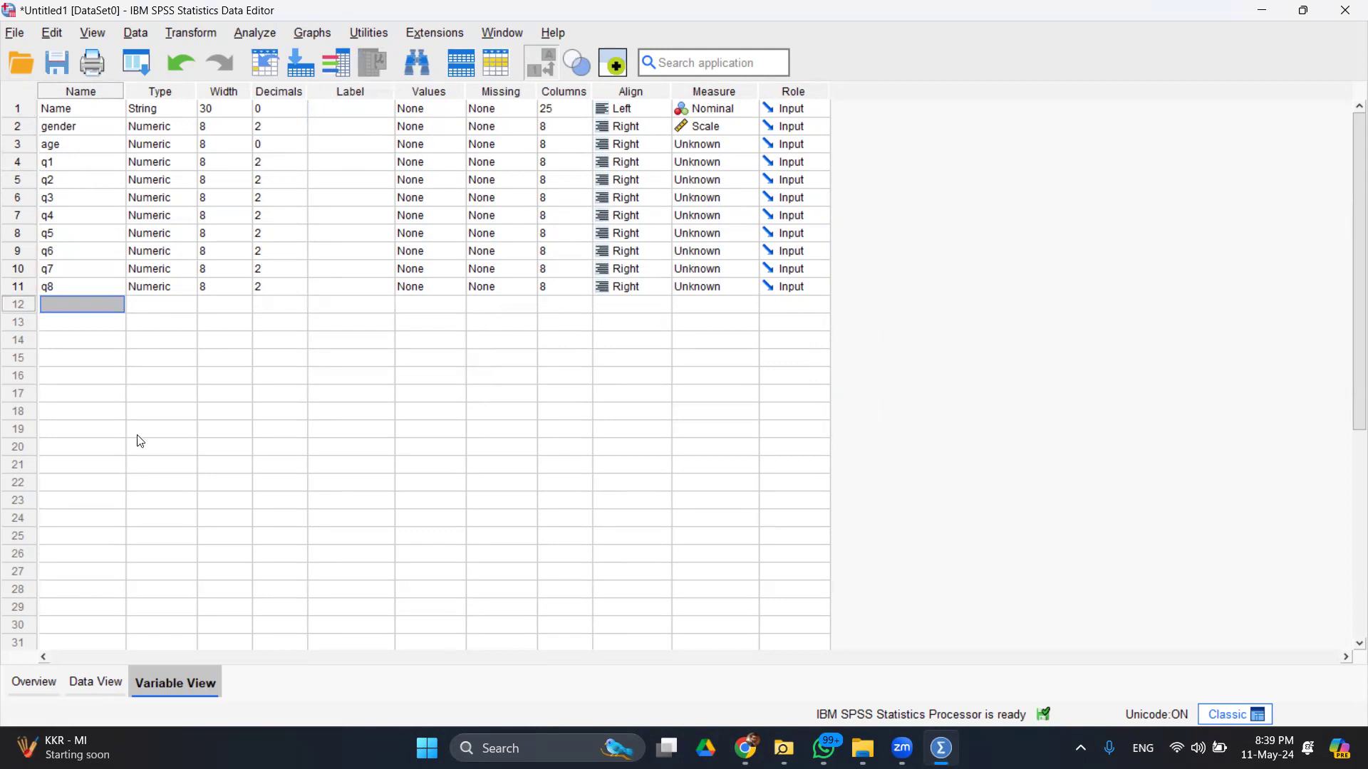
{"action": "left_click", "coordinate": [89, 682]}
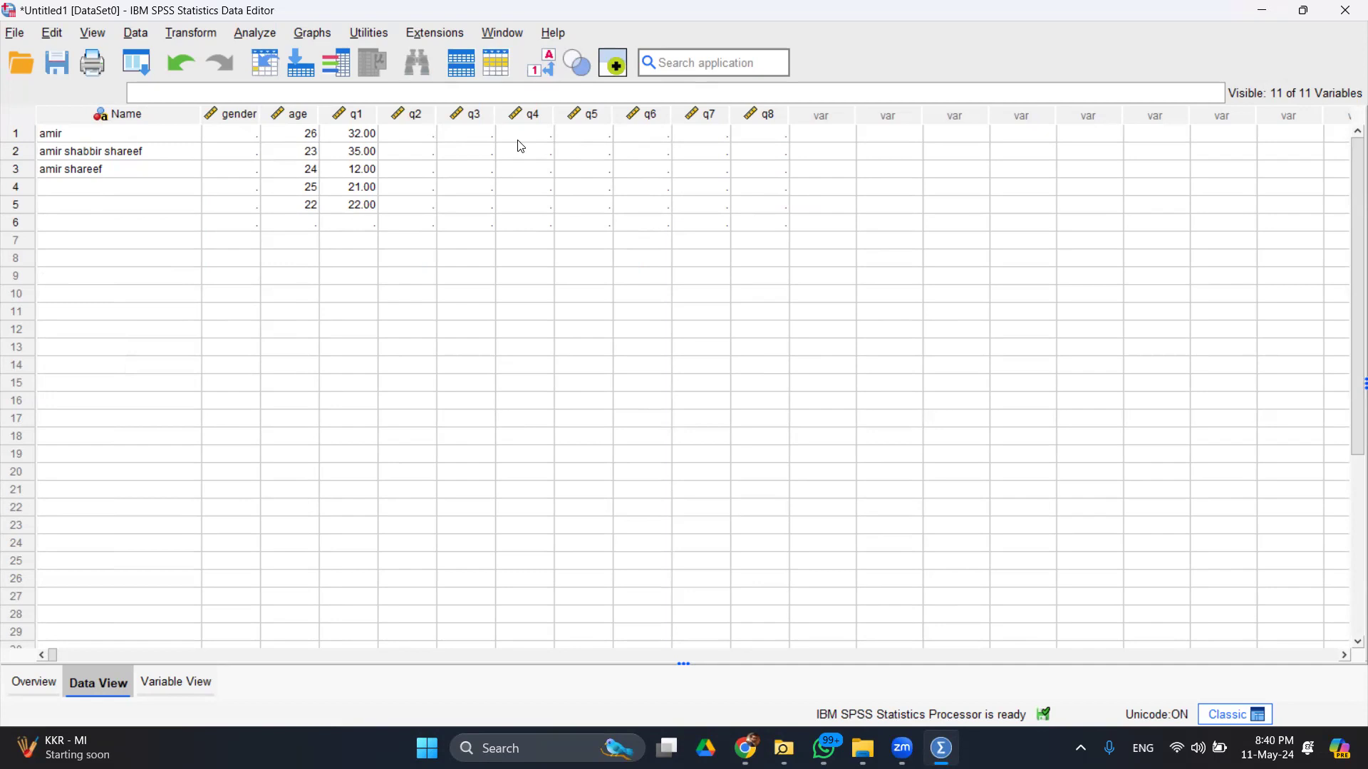
- Add a new variable js in row 12 with the label 'Job Satisfaction'
{"action": "left_click", "coordinate": [195, 673]}
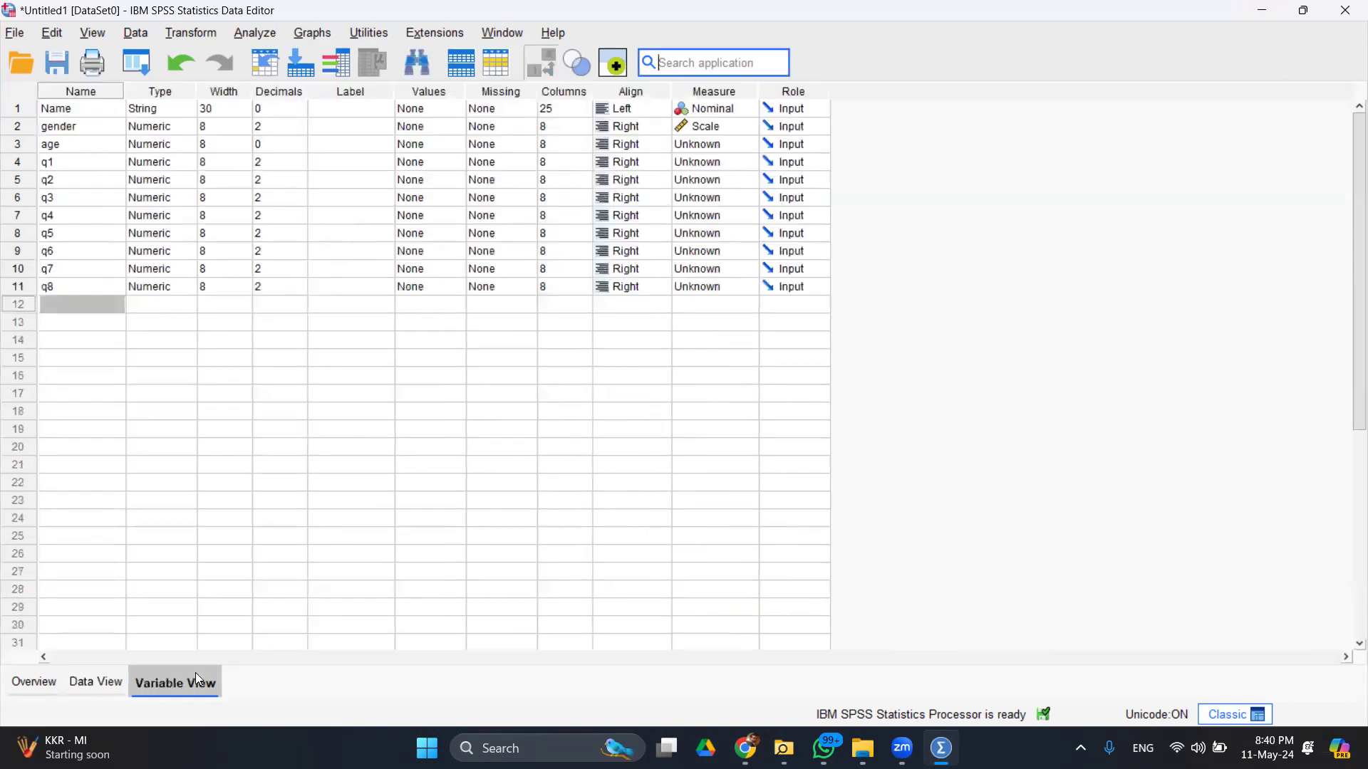
{"action": "left_click", "coordinate": [341, 174]}
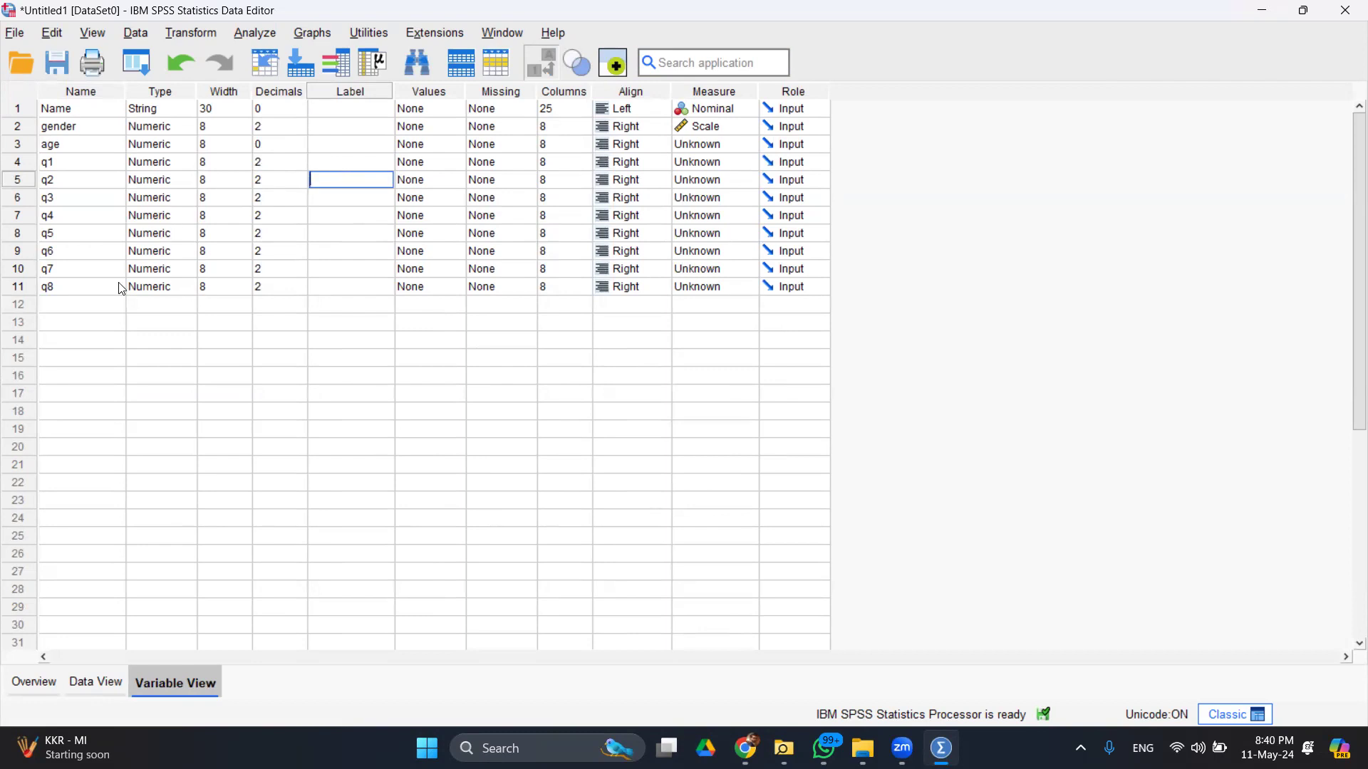
{"action": "left_click", "coordinate": [91, 304]}
{"action": "type", "text": "js"}
{"action": "key", "text": "Tab"}
{"action": "key", "text": "Tab"}
{"action": "key", "text": "Tab"}
{"action": "key", "text": "Tab"}
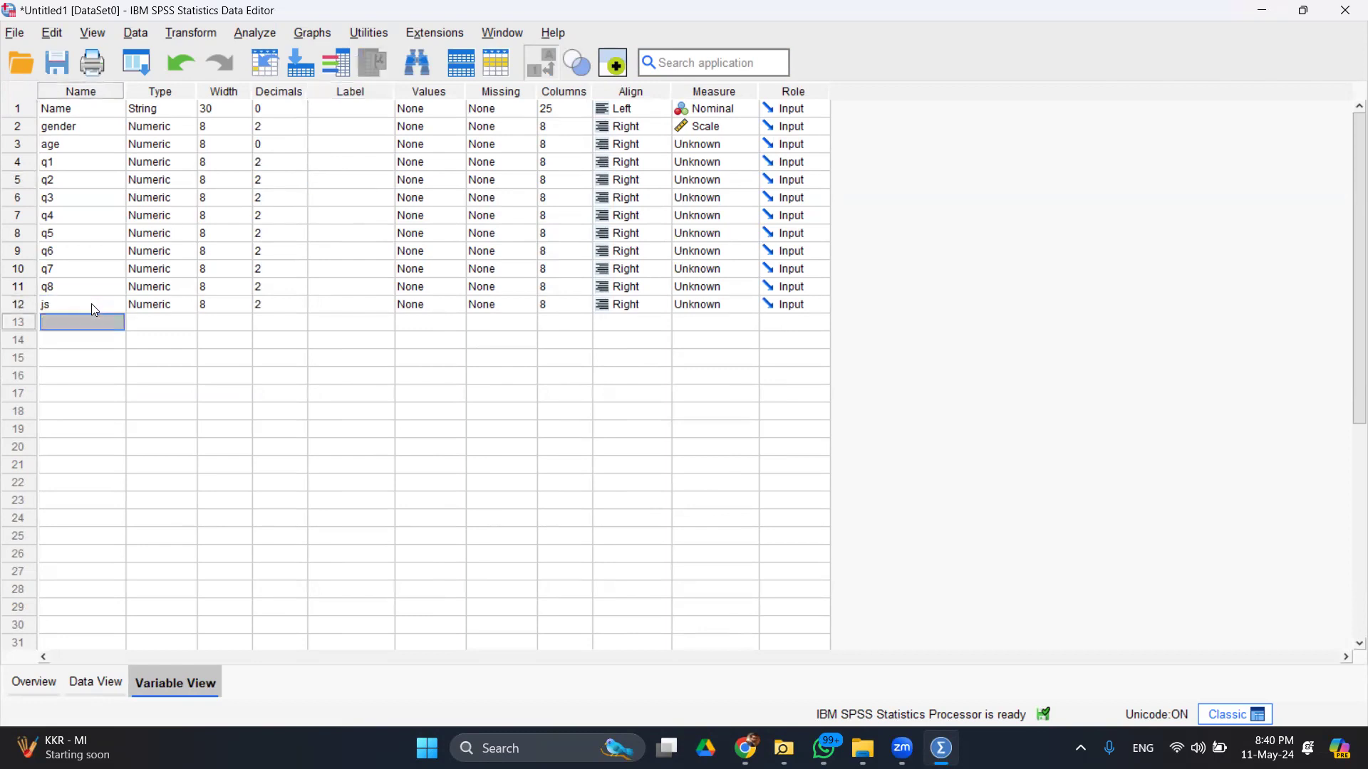
{"action": "type", "text": "Jo"}
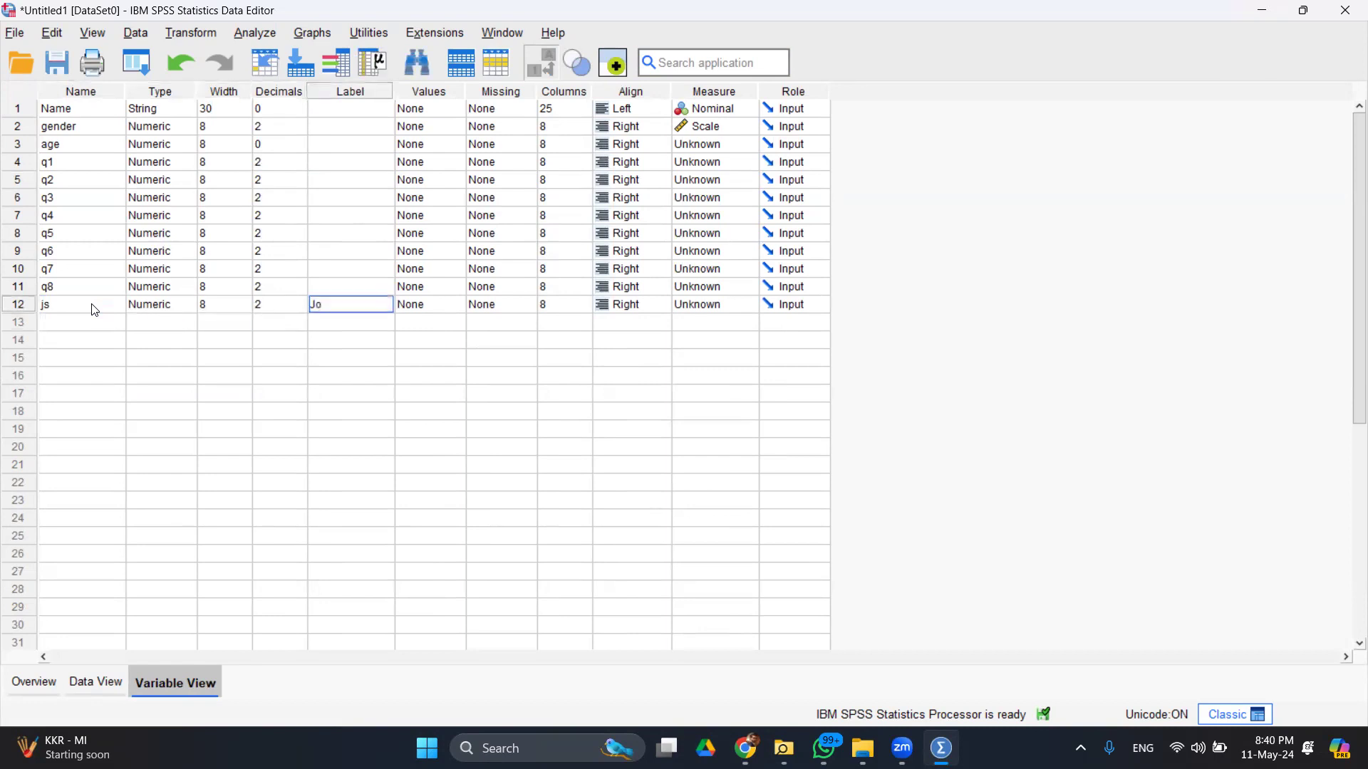
{"action": "type", "text": "b Satisfaction"}
{"action": "key", "text": "Return"}
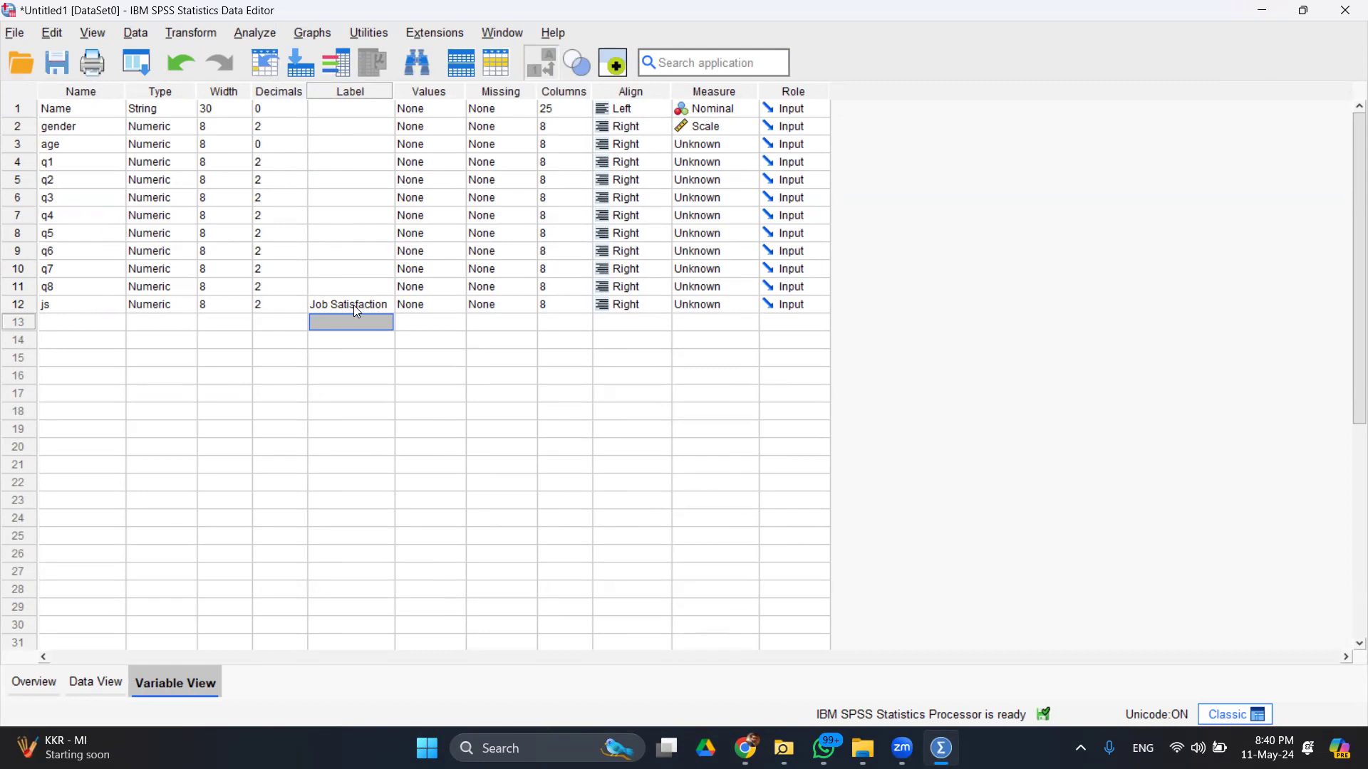
{"action": "left_click", "coordinate": [242, 34]}
{"action": "mouse_move", "coordinate": [437, 127]}
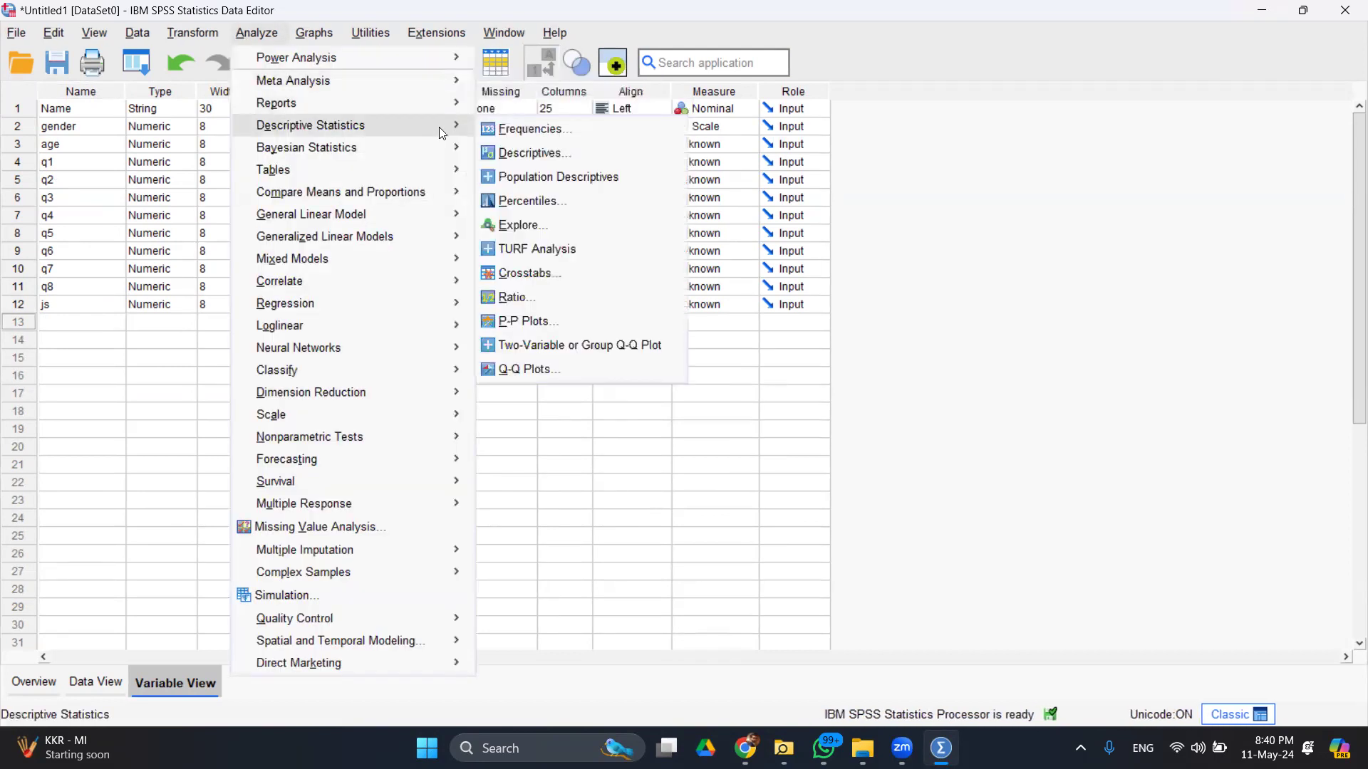
{"action": "left_click", "coordinate": [489, 132]}
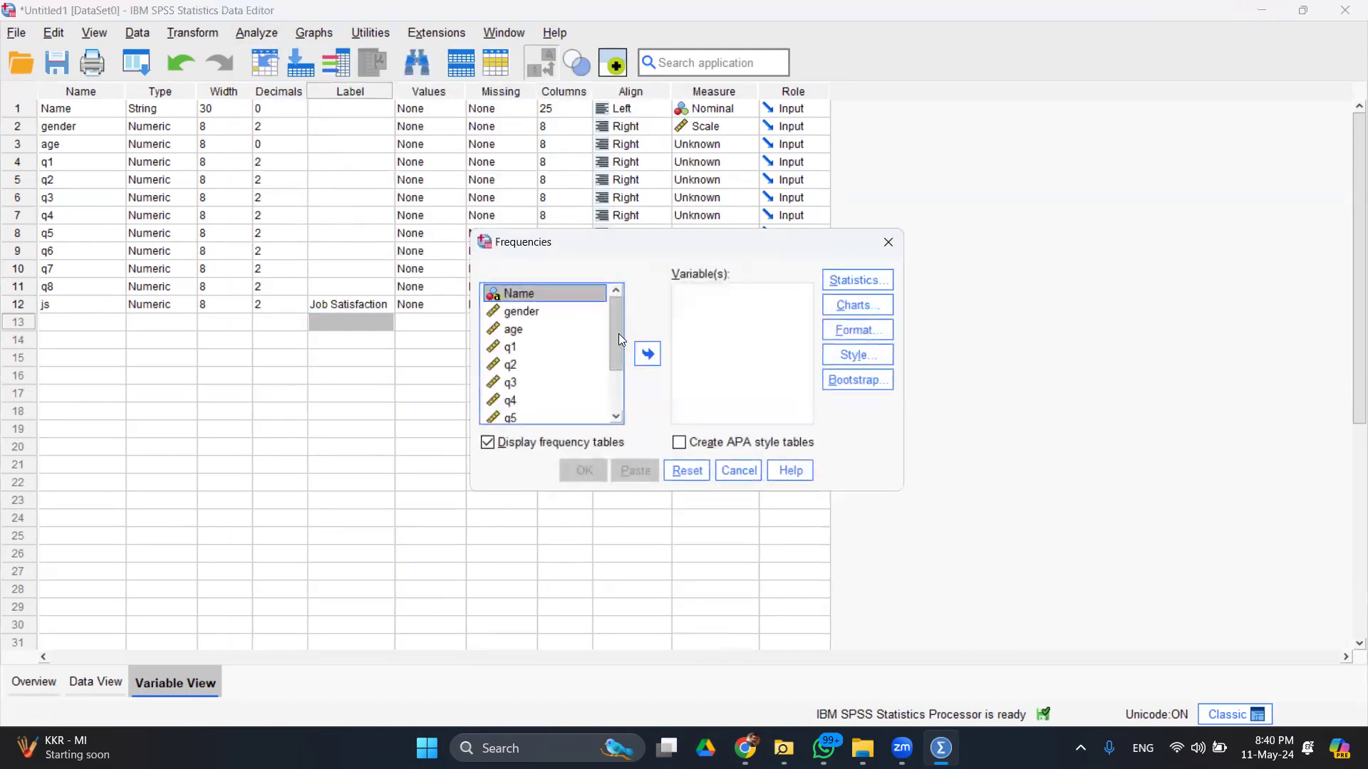
{"action": "scroll", "coordinate": [618, 333], "scroll_direction": "down", "scroll_amount": 2}
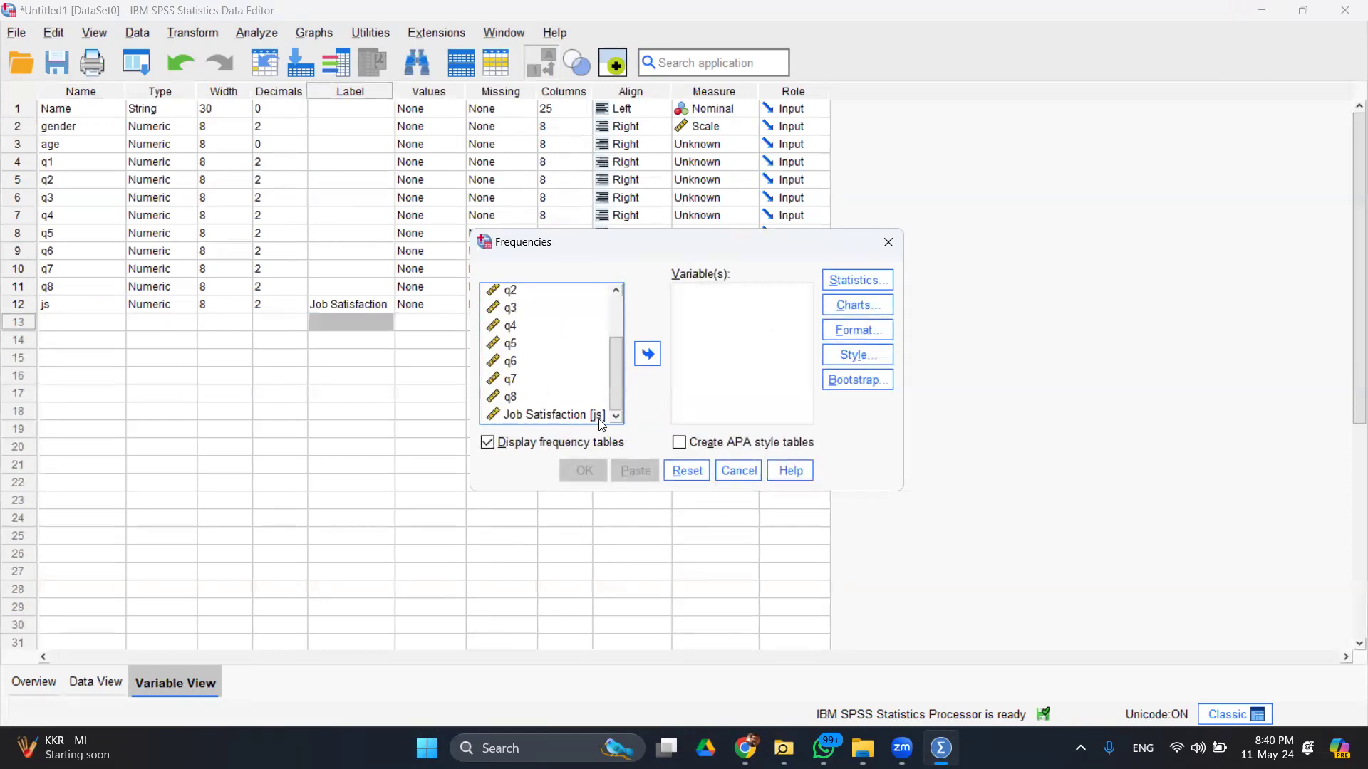
{"action": "right_click", "coordinate": [529, 416]}
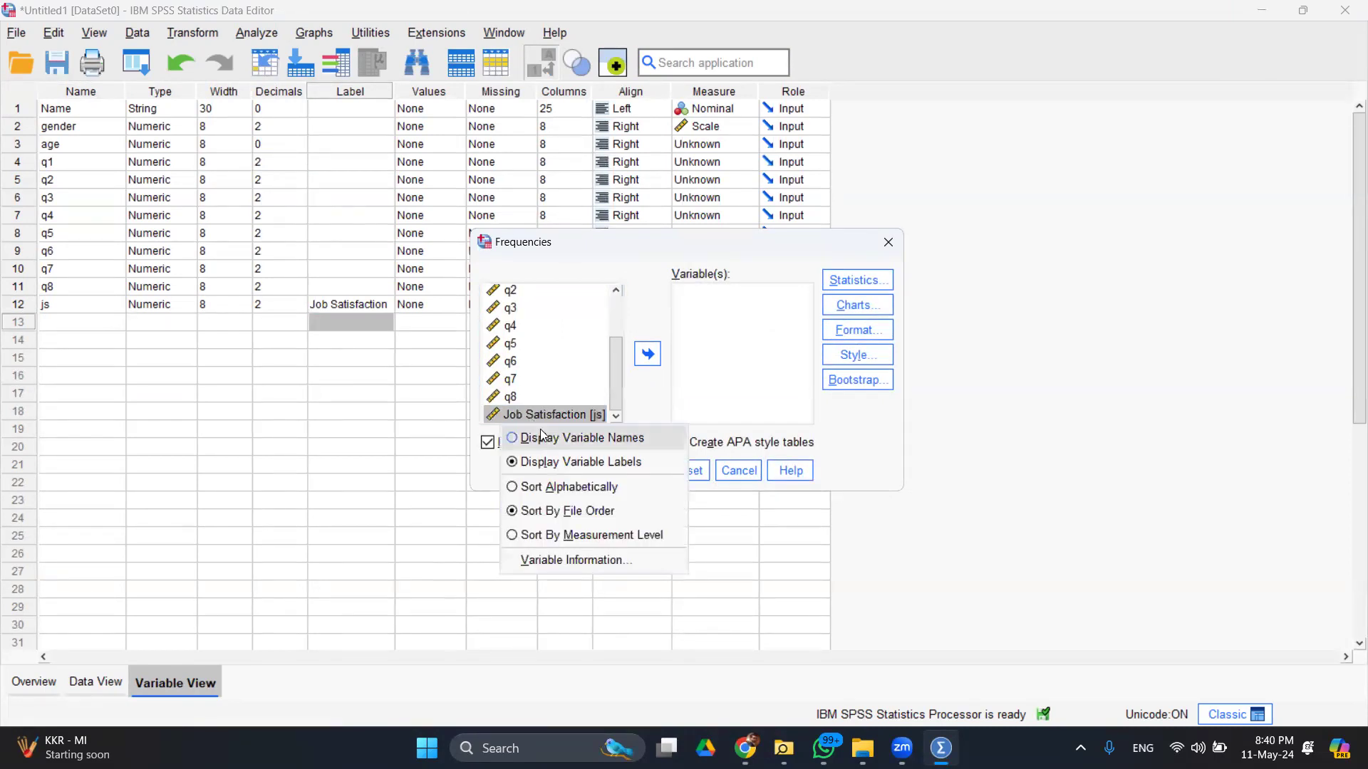
{"action": "left_click", "coordinate": [549, 437]}
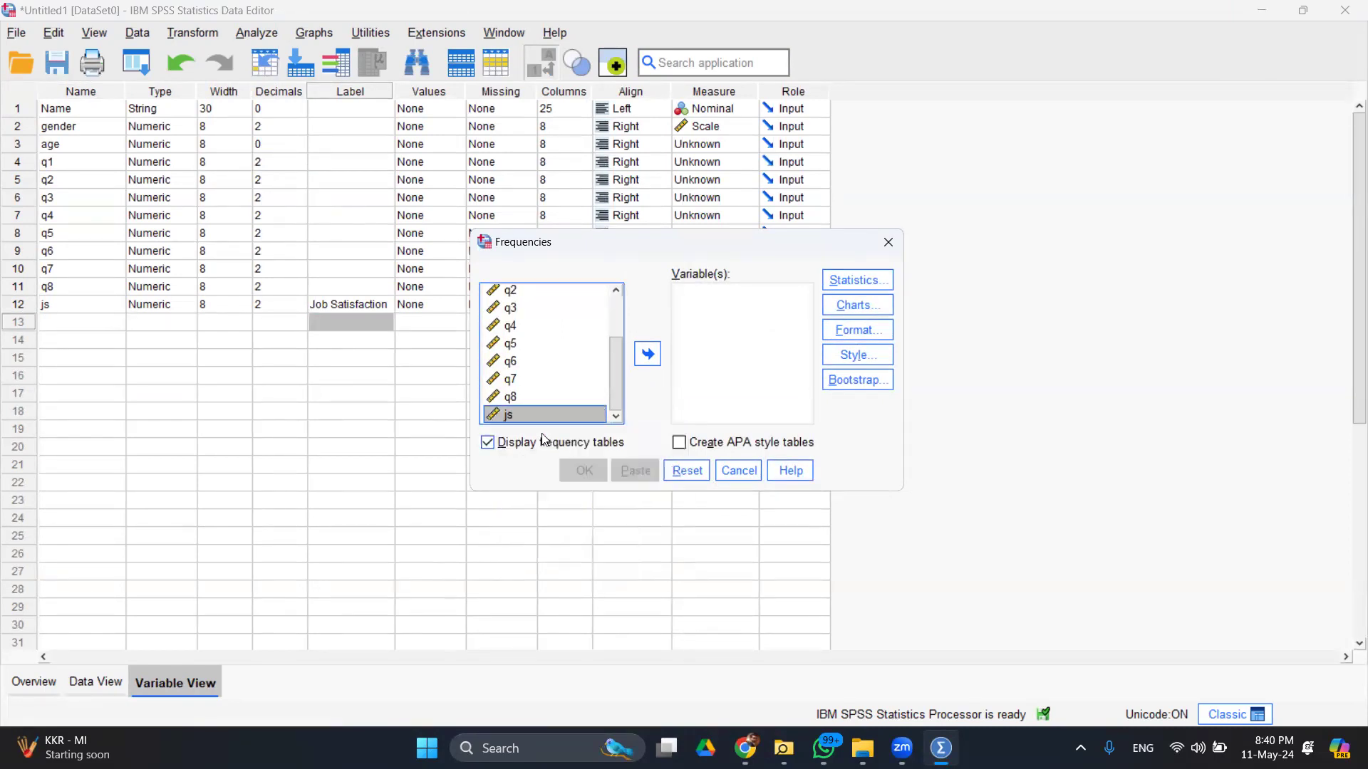
{"action": "right_click", "coordinate": [502, 420]}
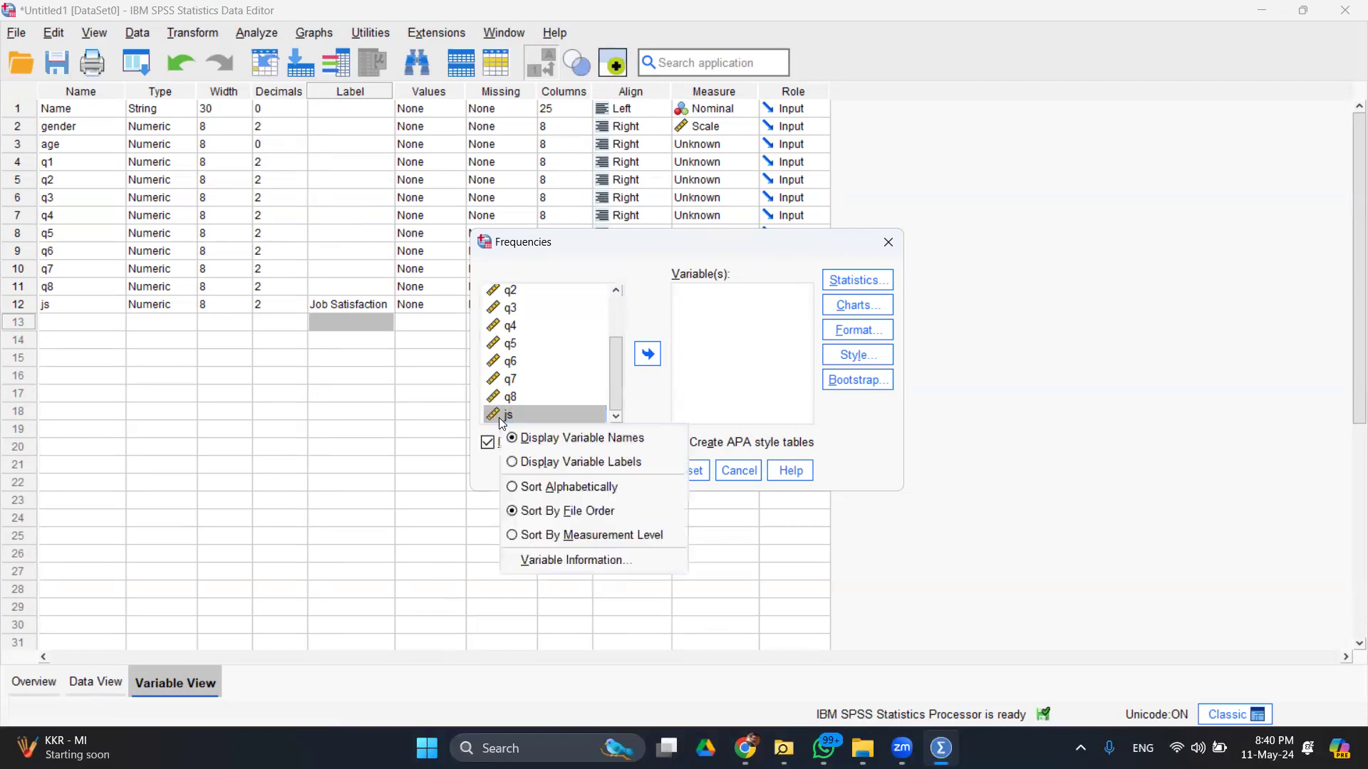
{"action": "left_click", "coordinate": [545, 463]}
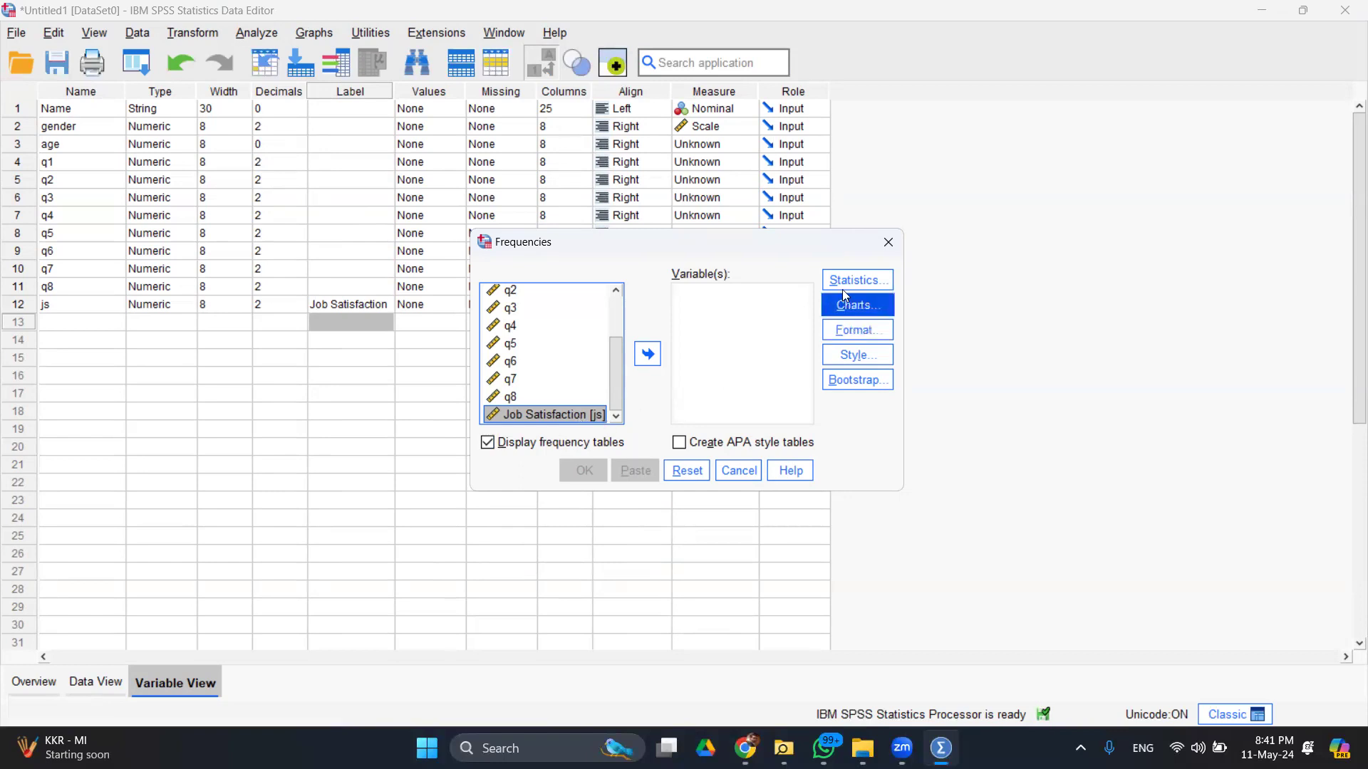
{"action": "left_click", "coordinate": [888, 243]}
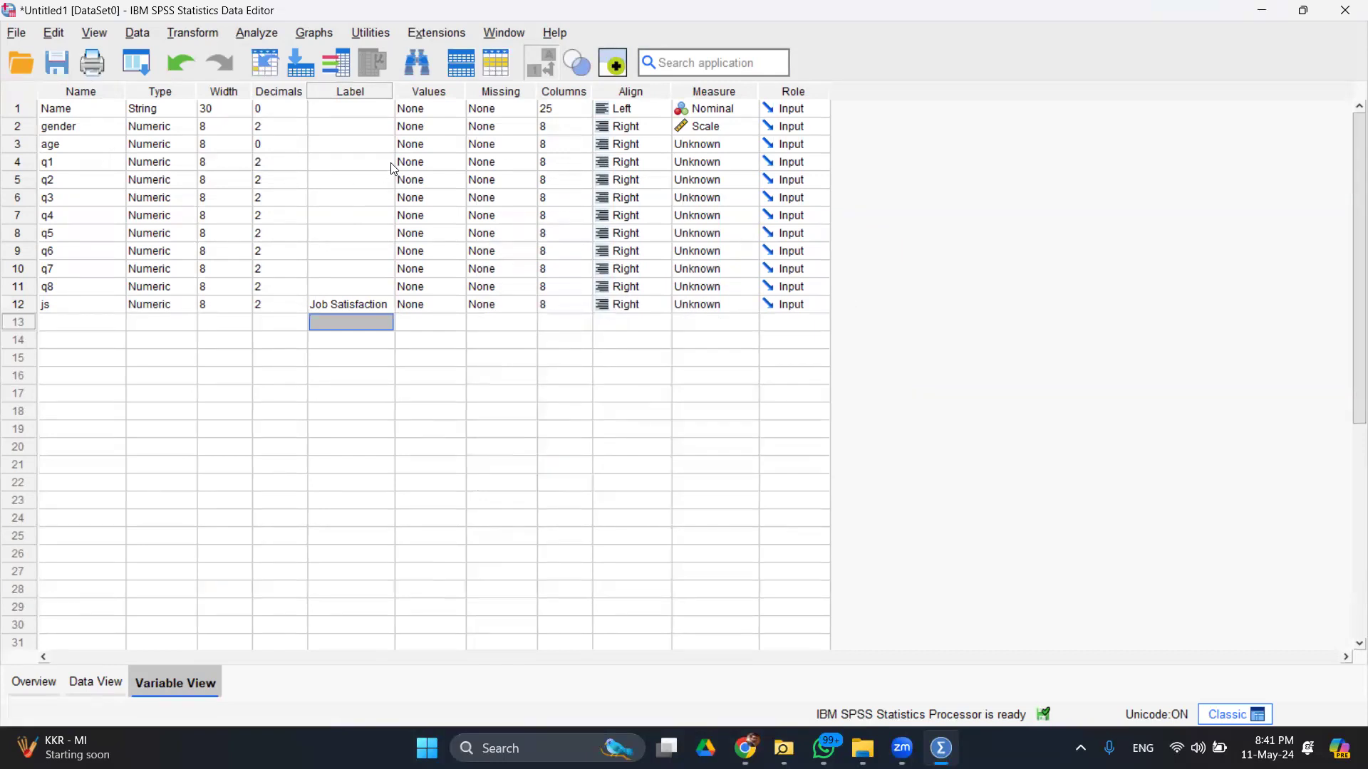
- Label age as 'Age in years' and Name as 'Full Name'
{"action": "left_click", "coordinate": [360, 145]}
{"action": "type", "text": "Age in "}
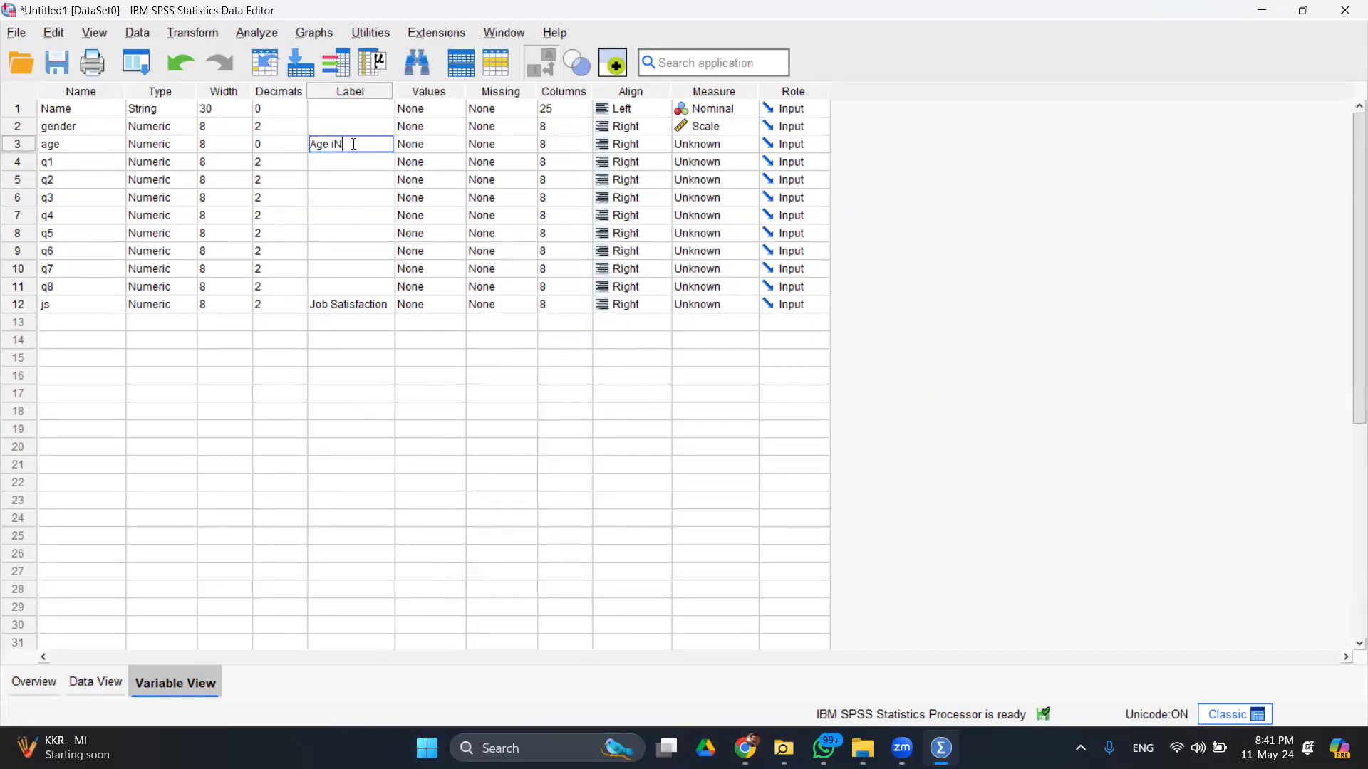
{"action": "type", "text": "years"}
{"action": "key", "text": "Return"}
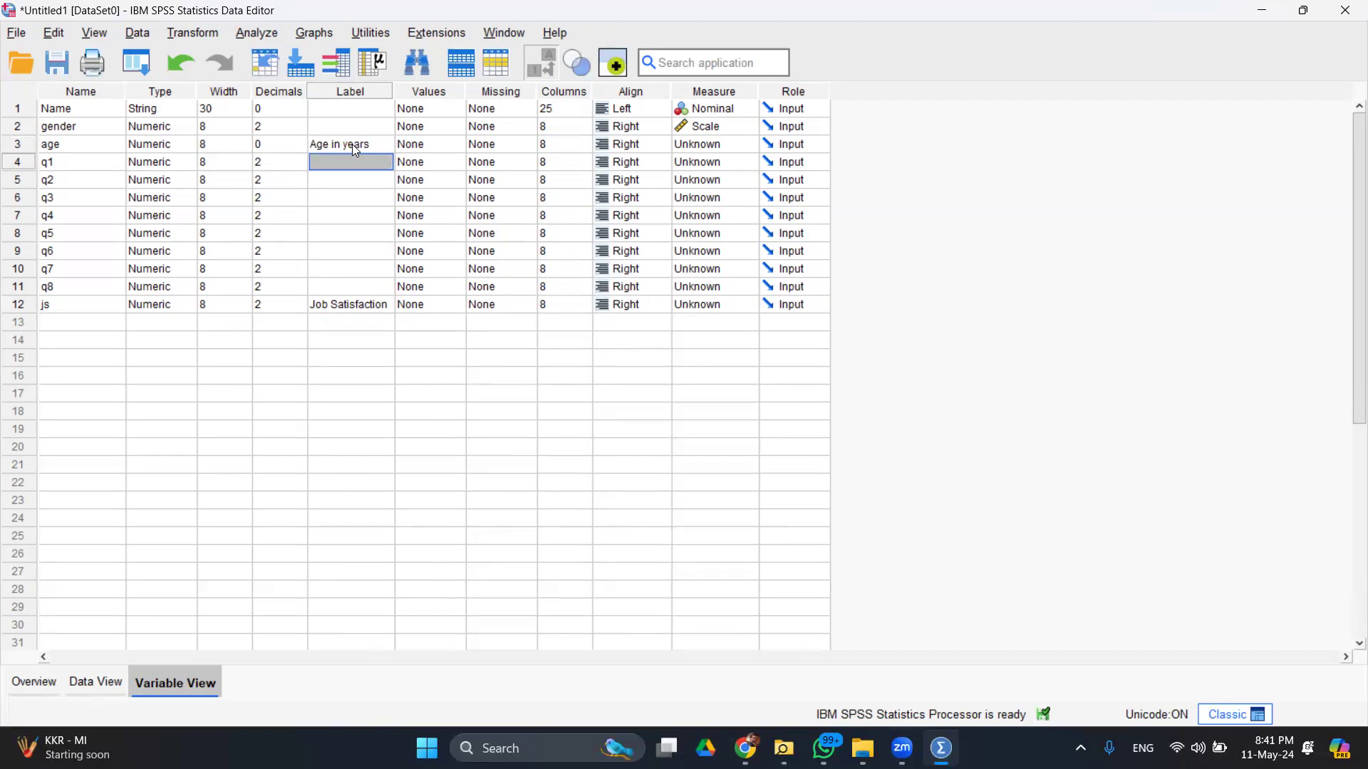
{"action": "key", "text": "Up"}
{"action": "key", "text": "Up"}
{"action": "key", "text": "Up"}
{"action": "type", "text": "Full Name"}
{"action": "key", "text": "Return"}
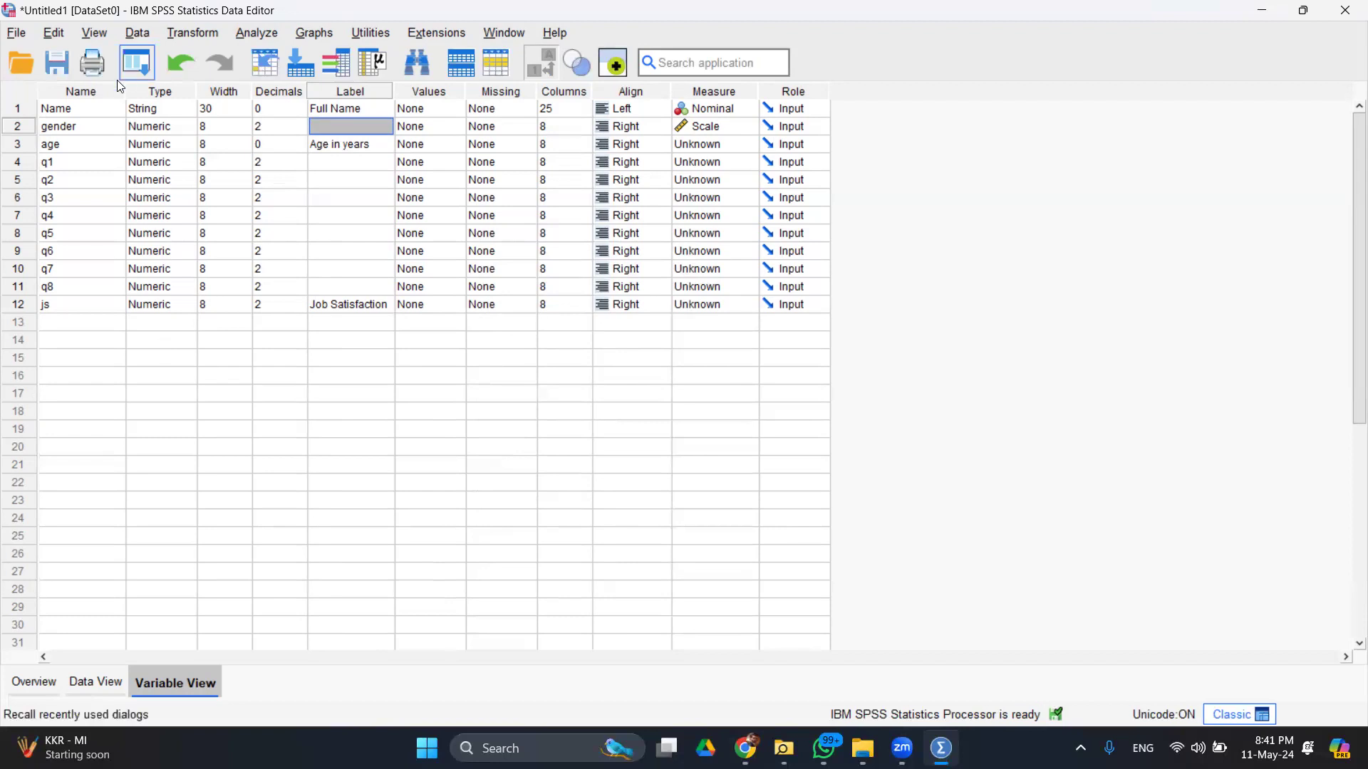
{"action": "left_click", "coordinate": [21, 161]}
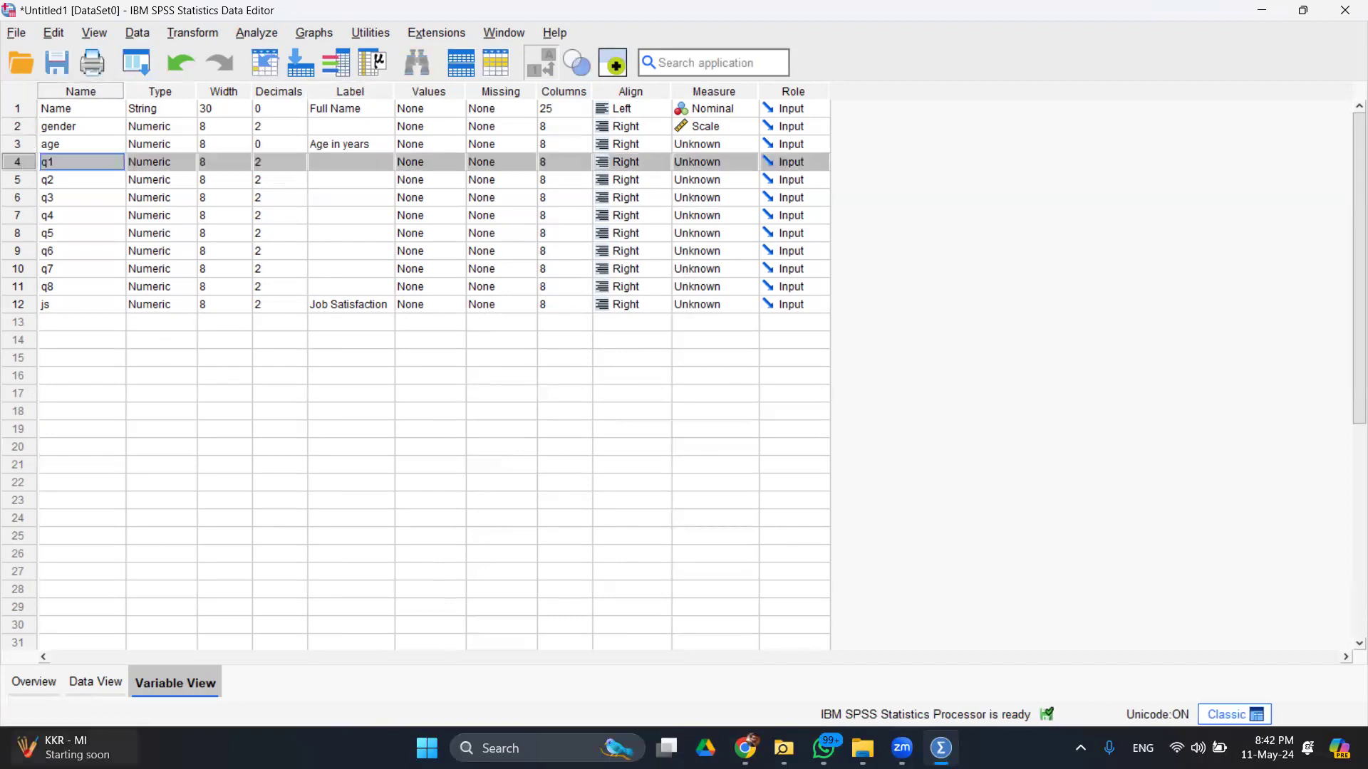
{"action": "left_click", "coordinate": [107, 685]}
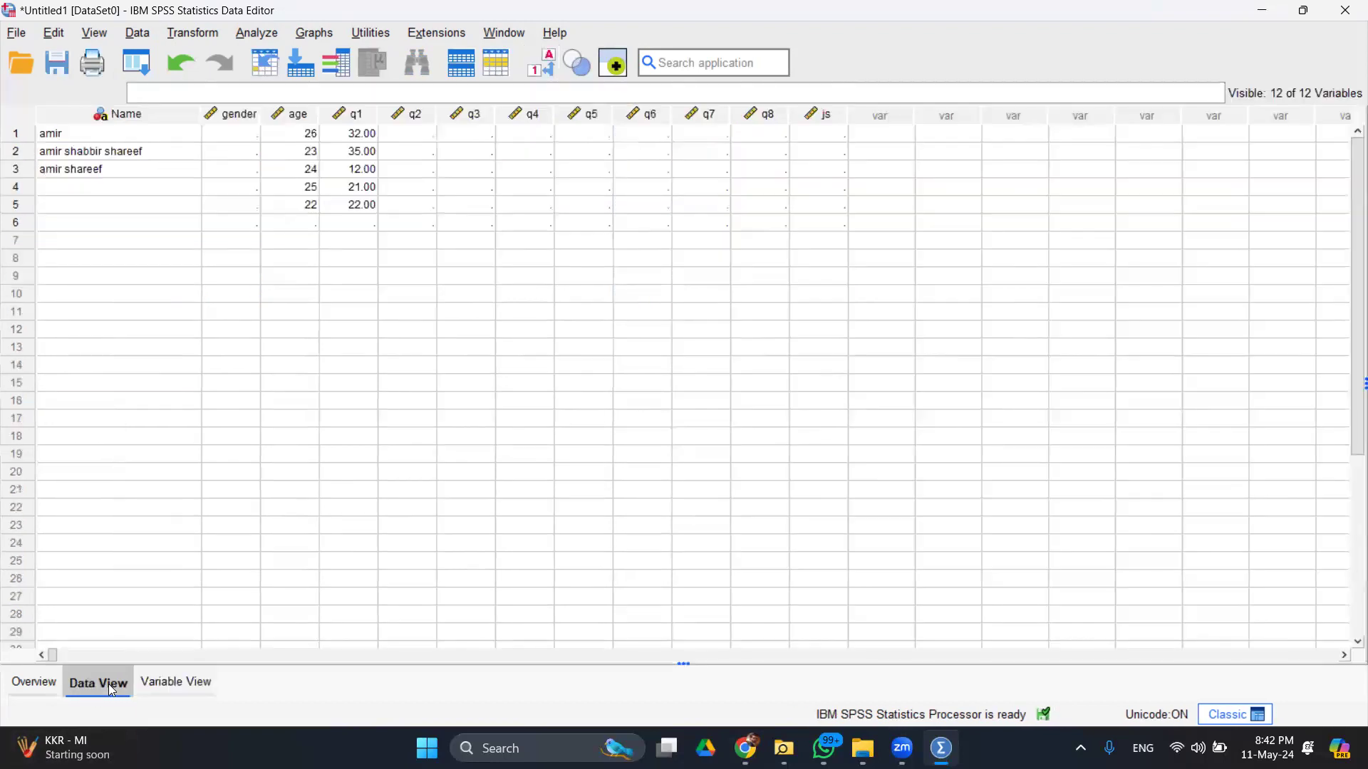
{"action": "left_click", "coordinate": [233, 123]}
{"action": "left_click", "coordinate": [240, 136]}
{"action": "type", "text": "malE"}
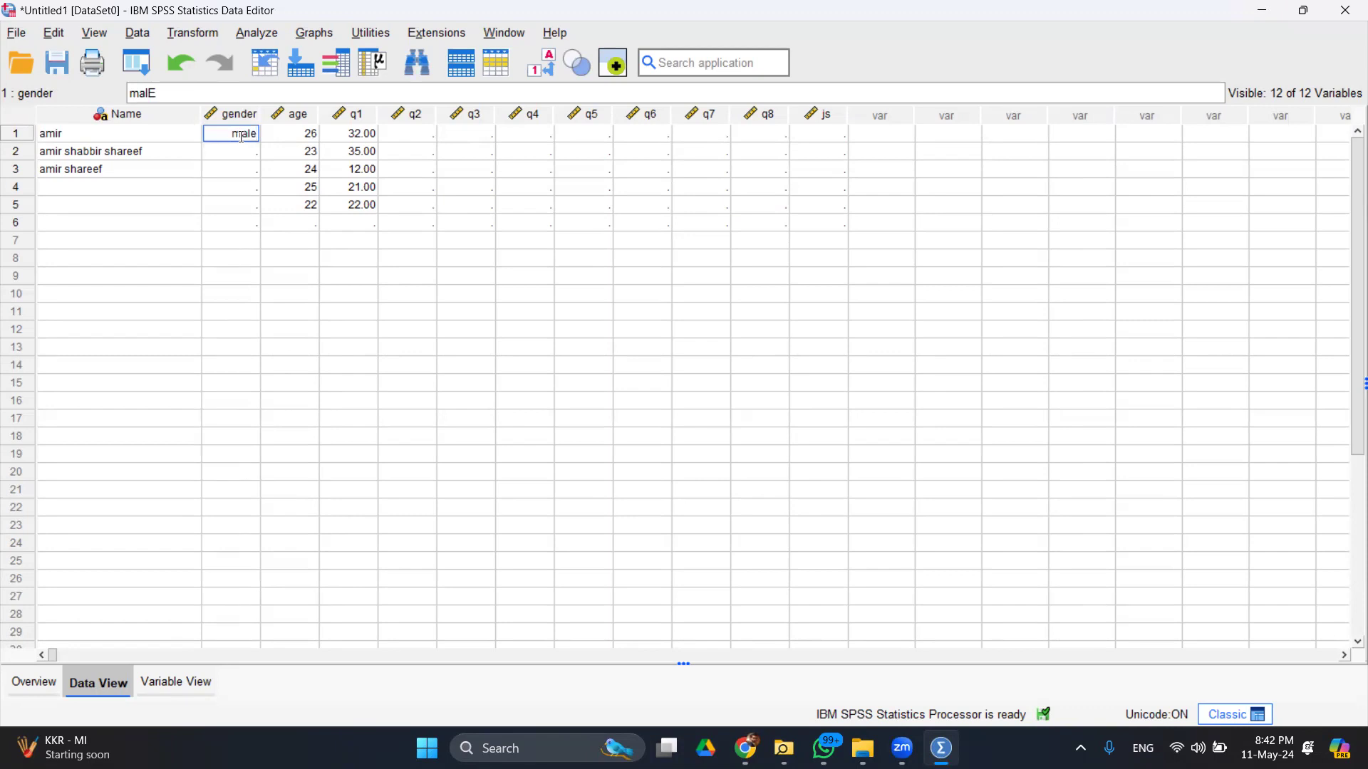
{"action": "key", "text": "Return"}
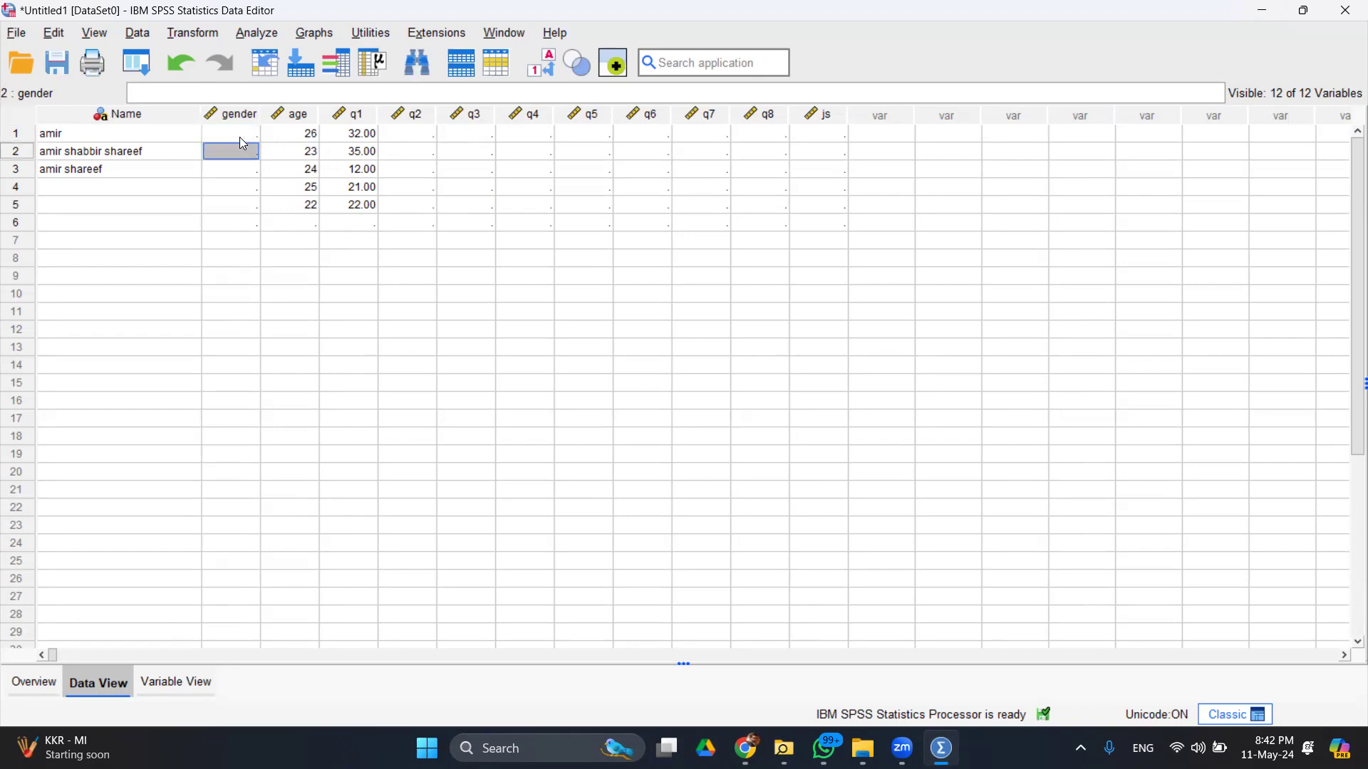
{"action": "type", "text": "malE"}
{"action": "key", "text": "Return"}
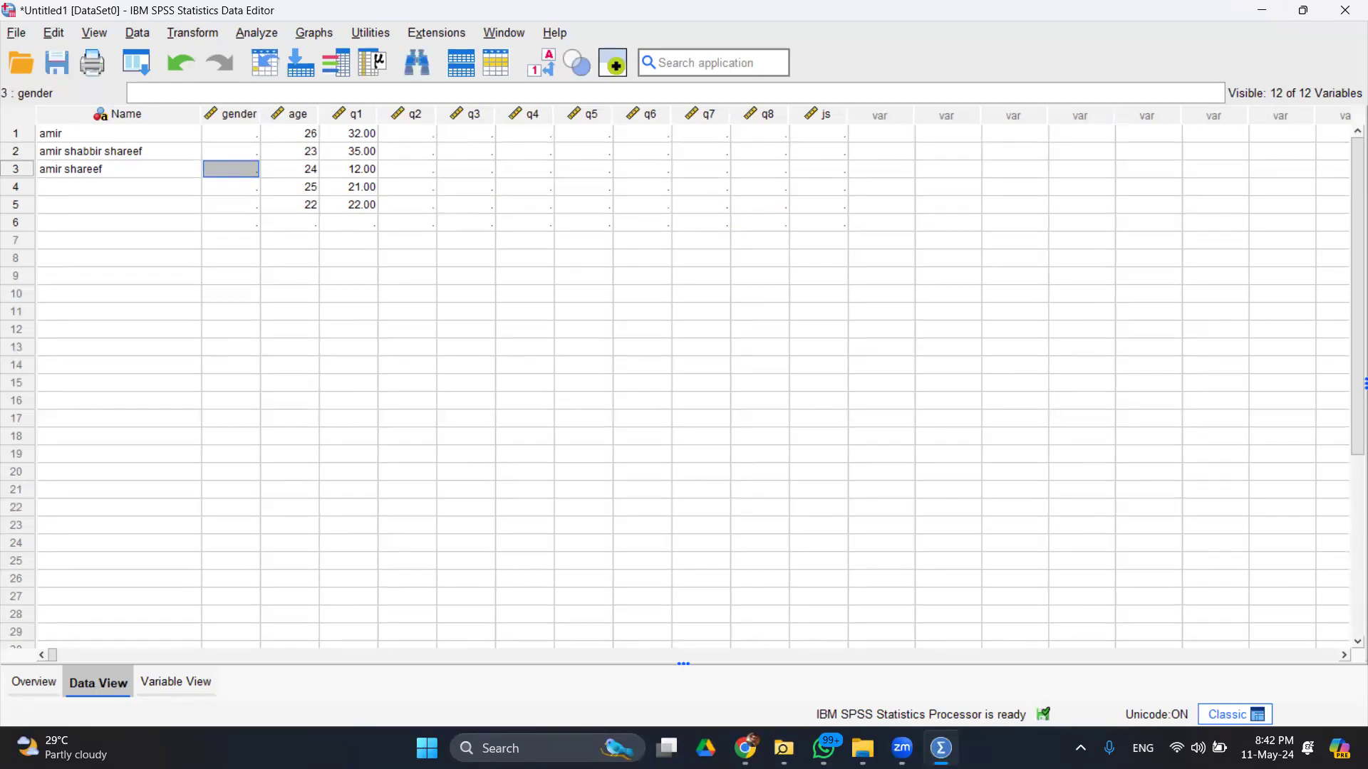
{"action": "left_click", "coordinate": [202, 684]}
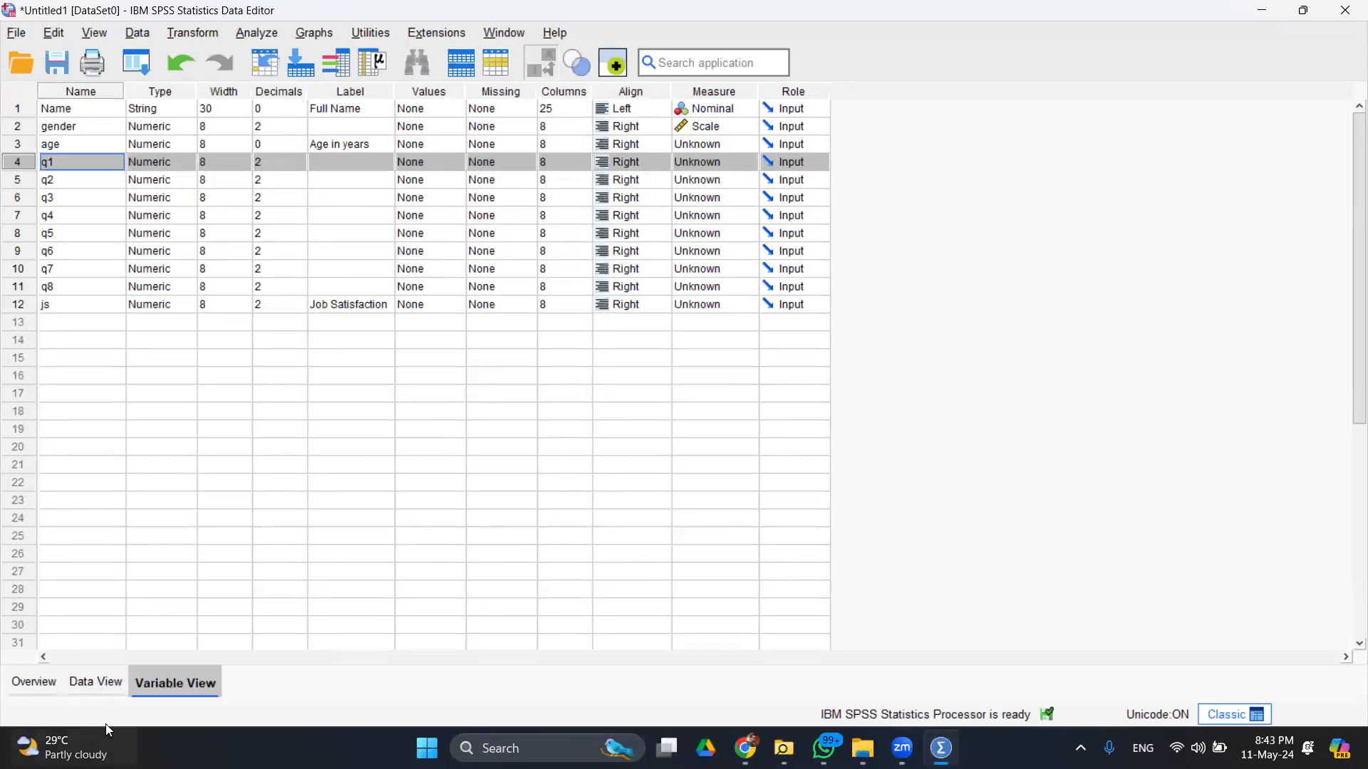
- Enter gender codes 1 or 2 for cases 1 through 13 in the data grid
{"action": "left_click", "coordinate": [94, 689]}
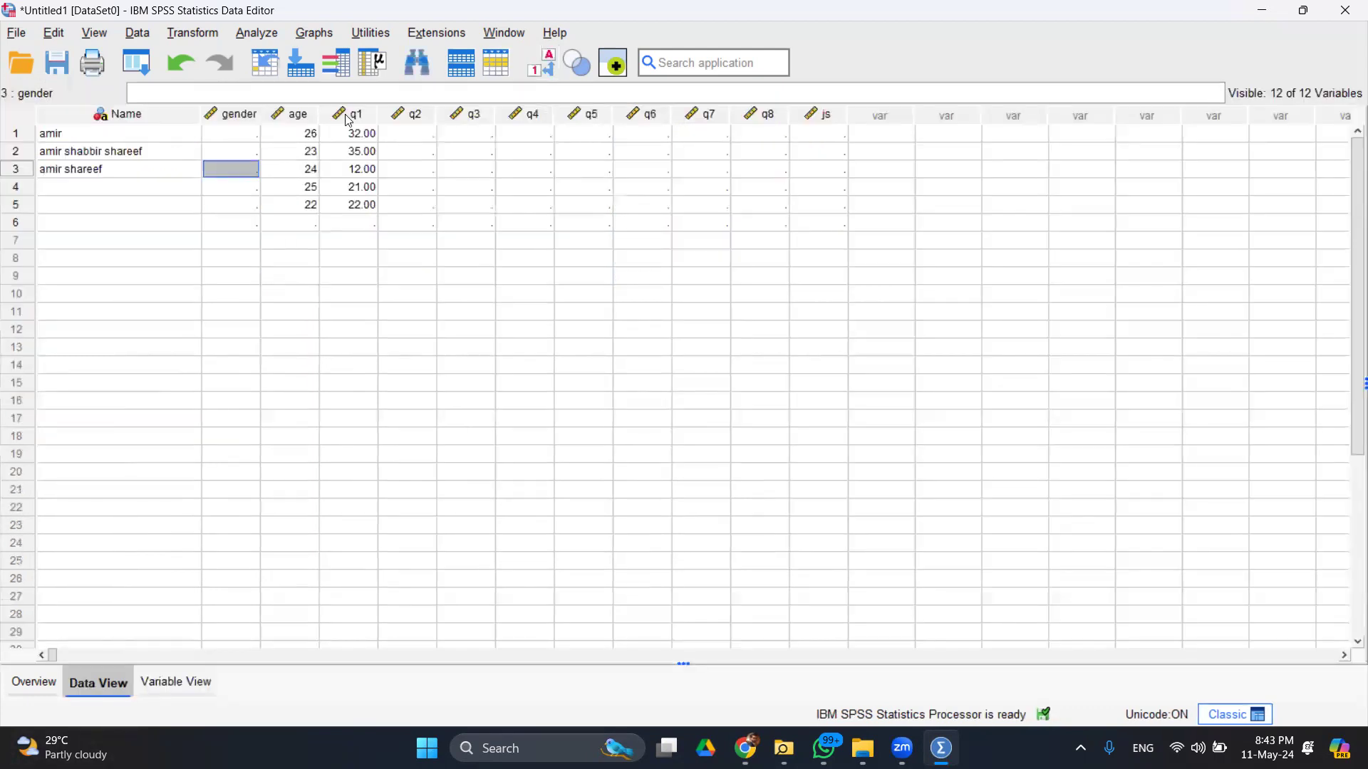
{"action": "left_click", "coordinate": [243, 136]}
{"action": "type", "text": "1 1 1 1 1 2 2 2 2 1"}
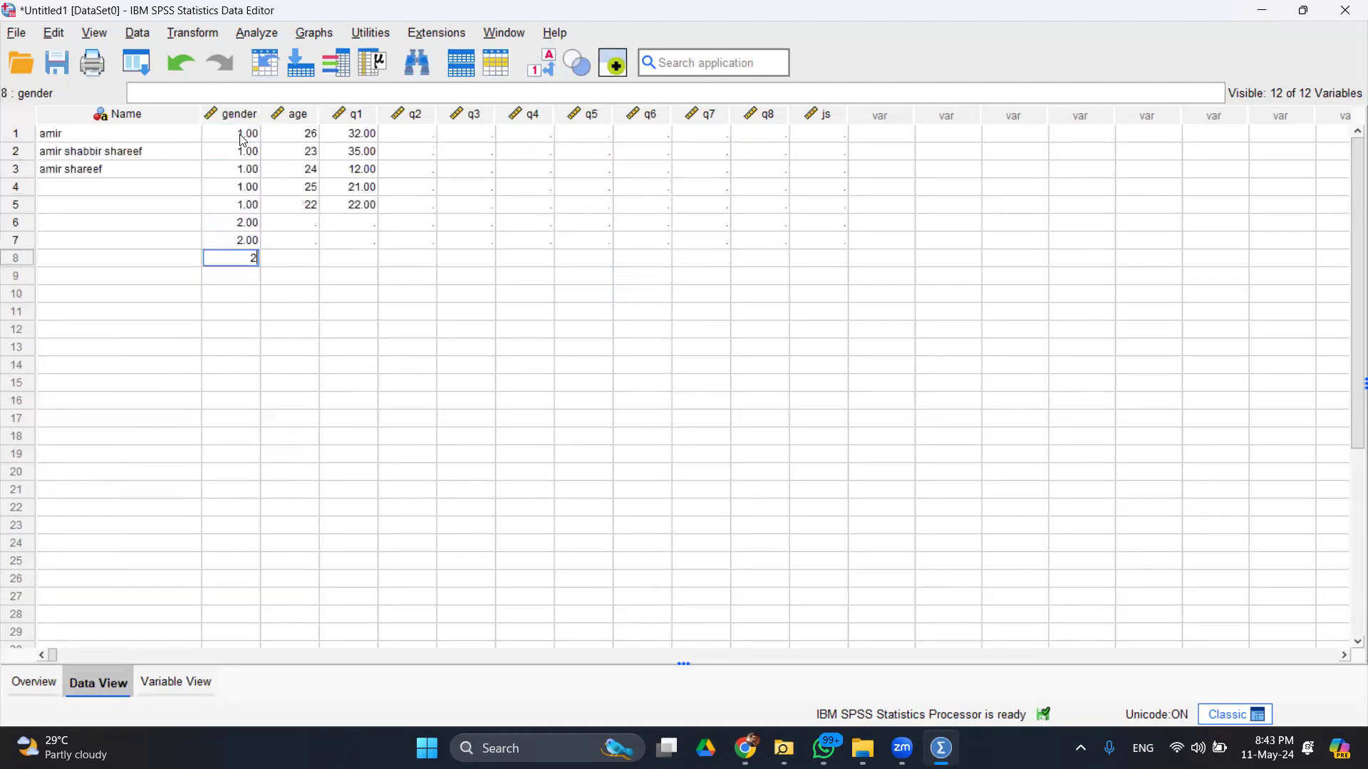
{"action": "key", "text": "Return"}
{"action": "type", "text": "2"}
{"action": "key", "text": "Return"}
{"action": "type", "text": "1"}
{"action": "key", "text": "Return"}
{"action": "type", "text": "2"}
{"action": "key", "text": "Return"}
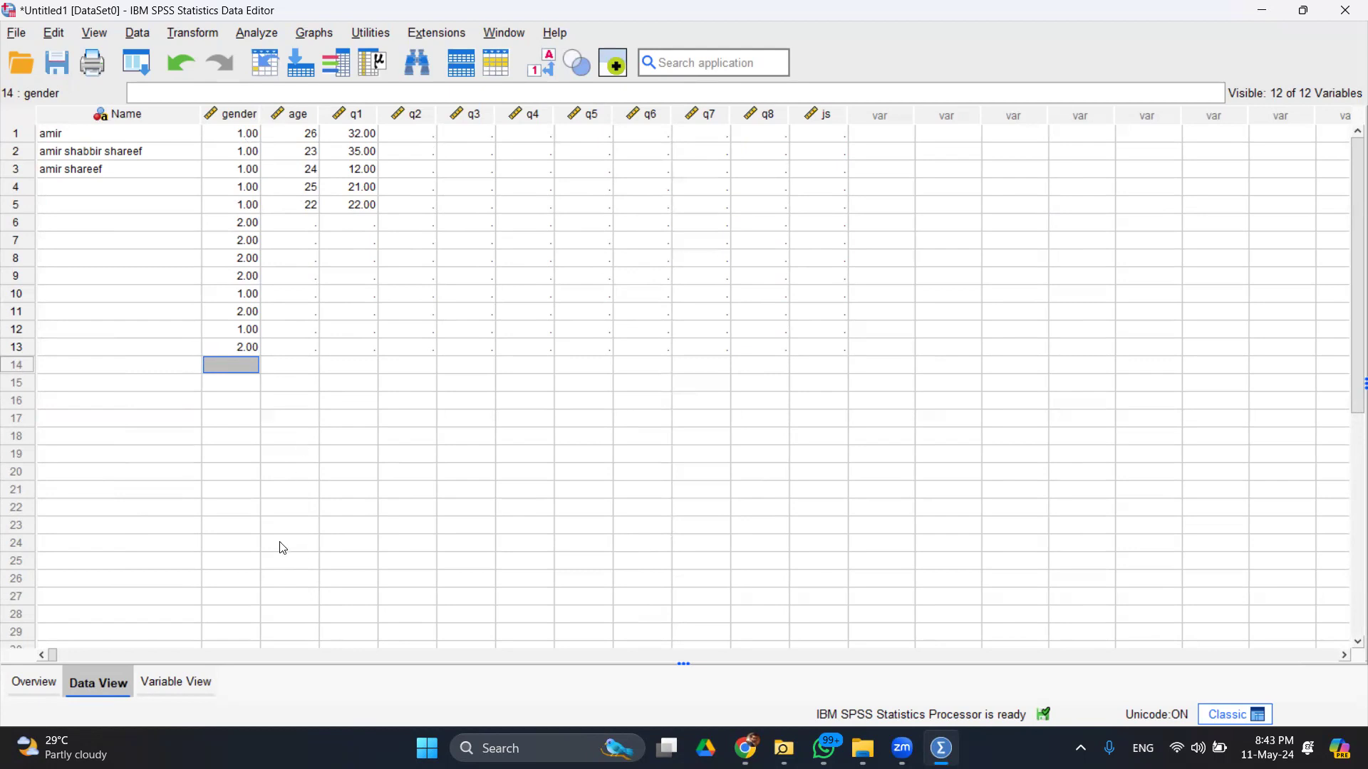
- Give the q1 variable the label 'University Name'
{"action": "left_click", "coordinate": [183, 672]}
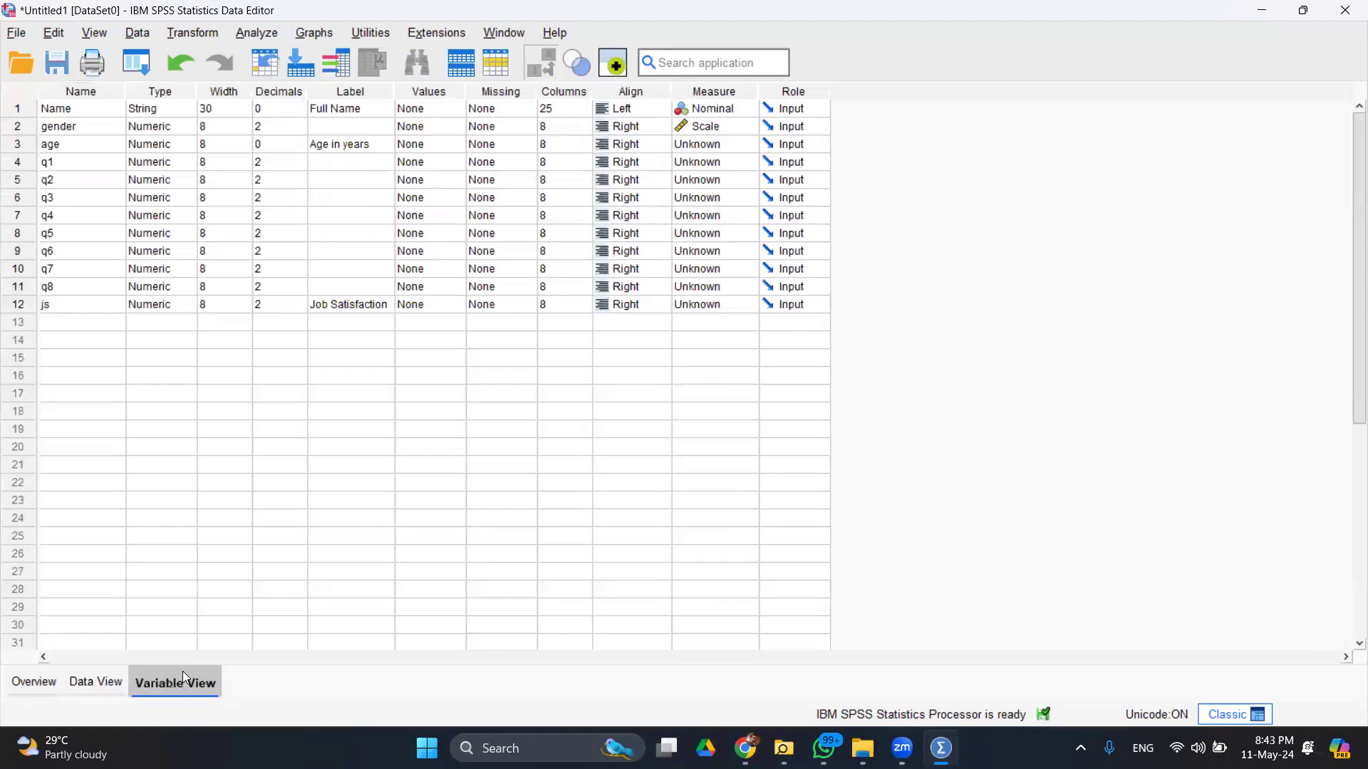
{"action": "left_click", "coordinate": [75, 169]}
{"action": "double_click", "coordinate": [330, 165]}
{"action": "type", "text": "U"}
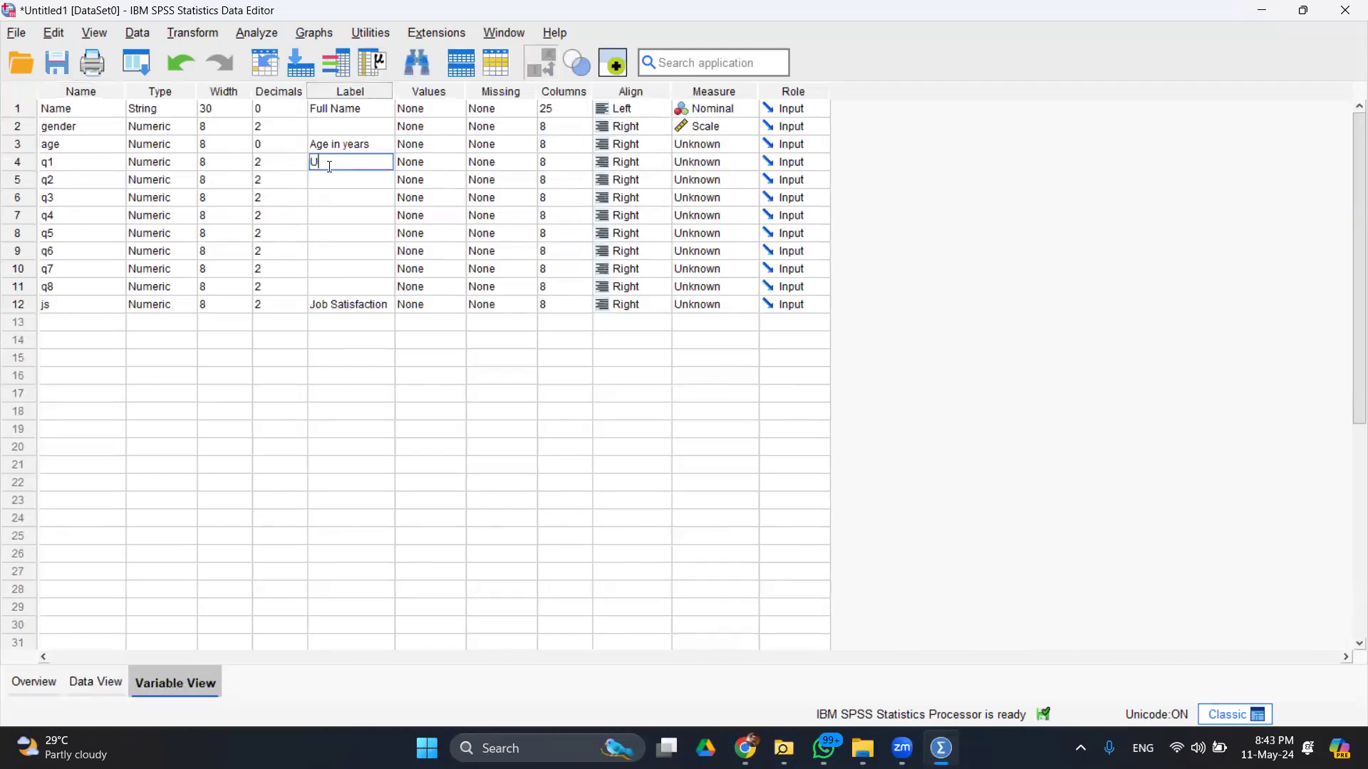
{"action": "type", "text": "niversity Name"}
{"action": "key", "text": "Return"}
{"action": "left_click", "coordinate": [82, 695]}
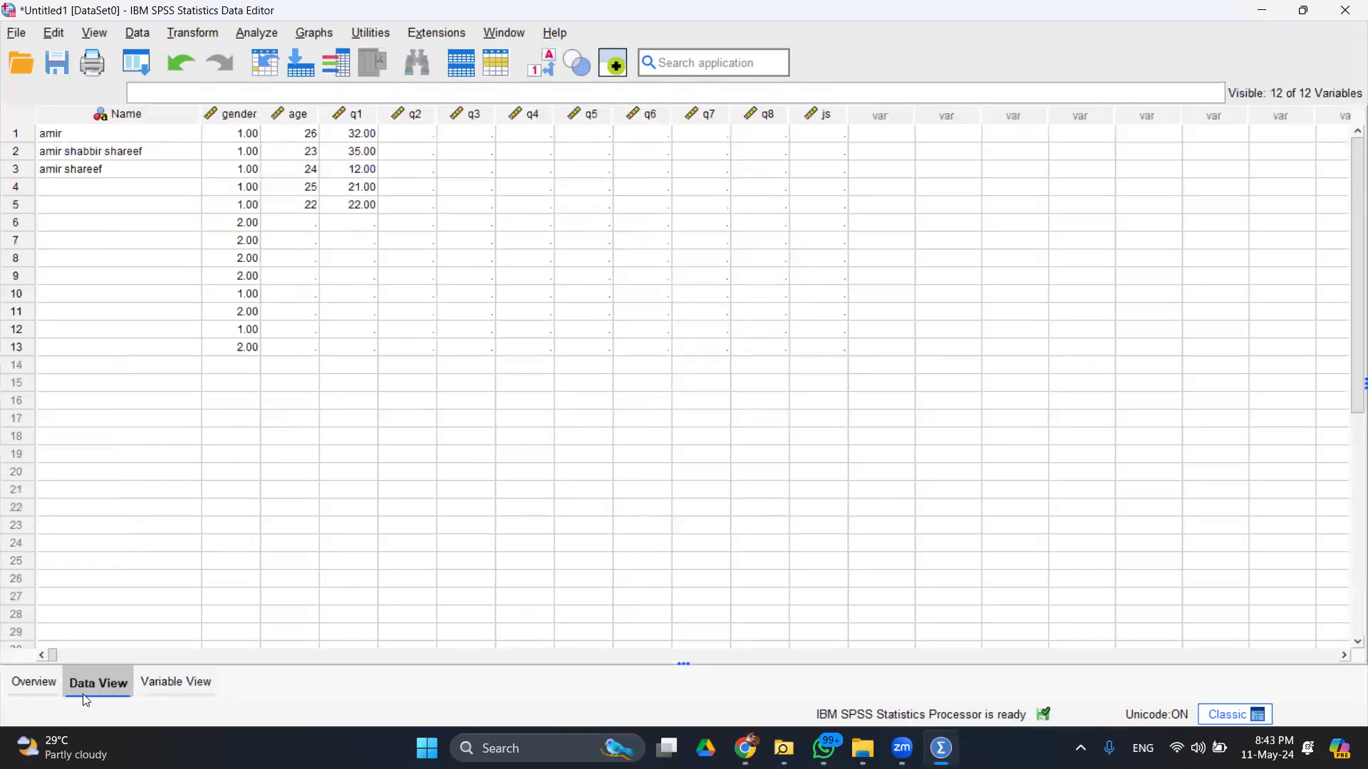
{"action": "left_click", "coordinate": [191, 693]}
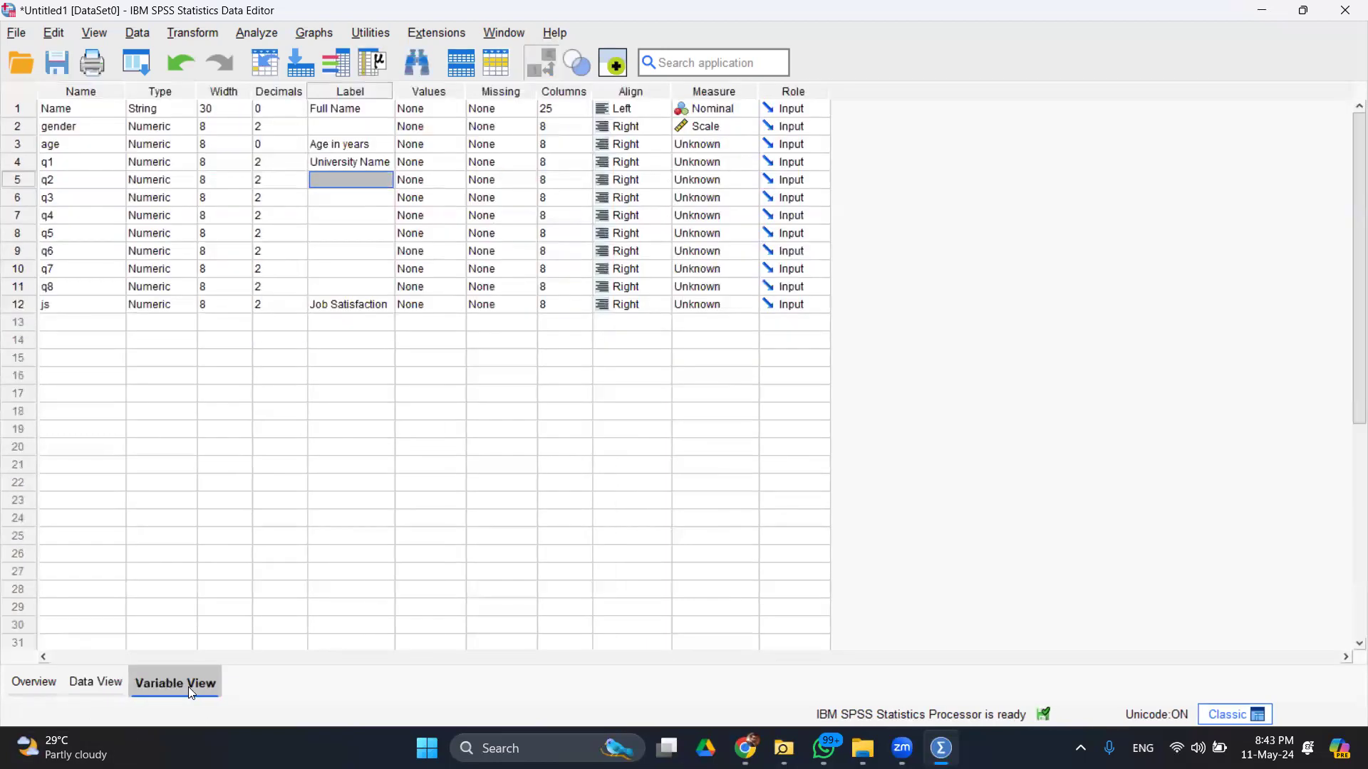
- Enter q2 values 1, 1, 2, 2, 3 in rows 1–5
{"action": "left_click", "coordinate": [114, 684]}
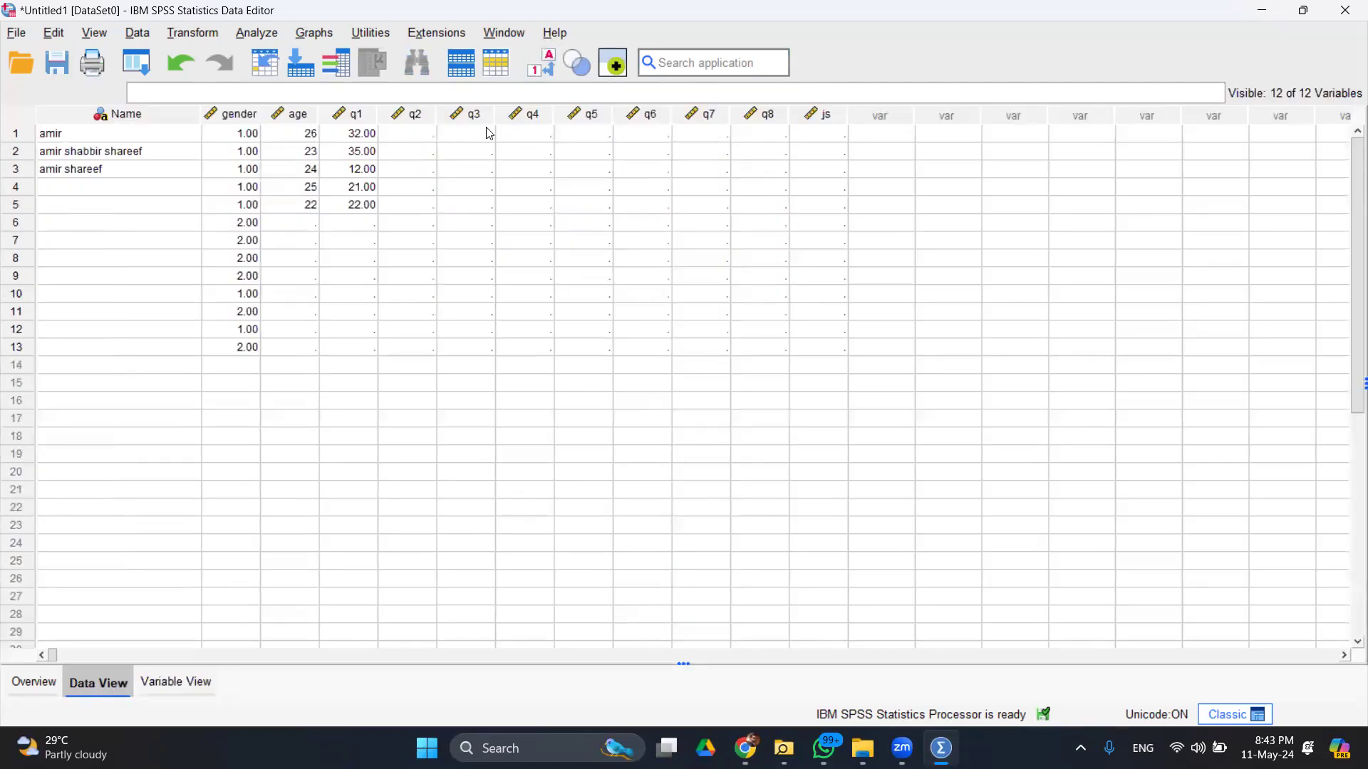
{"action": "left_click", "coordinate": [415, 141]}
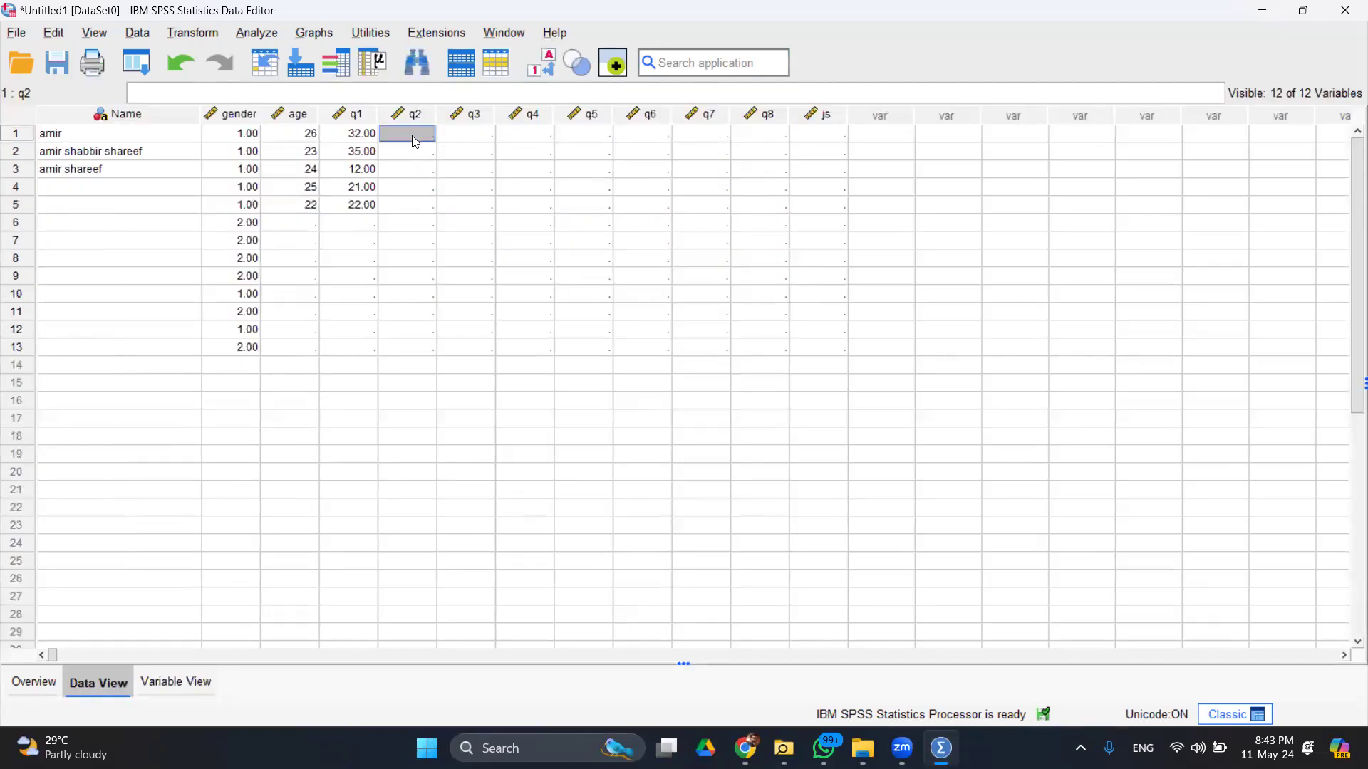
{"action": "type", "text": "1"}
{"action": "key", "text": "Return"}
{"action": "type", "text": "1"}
{"action": "key", "text": "Return"}
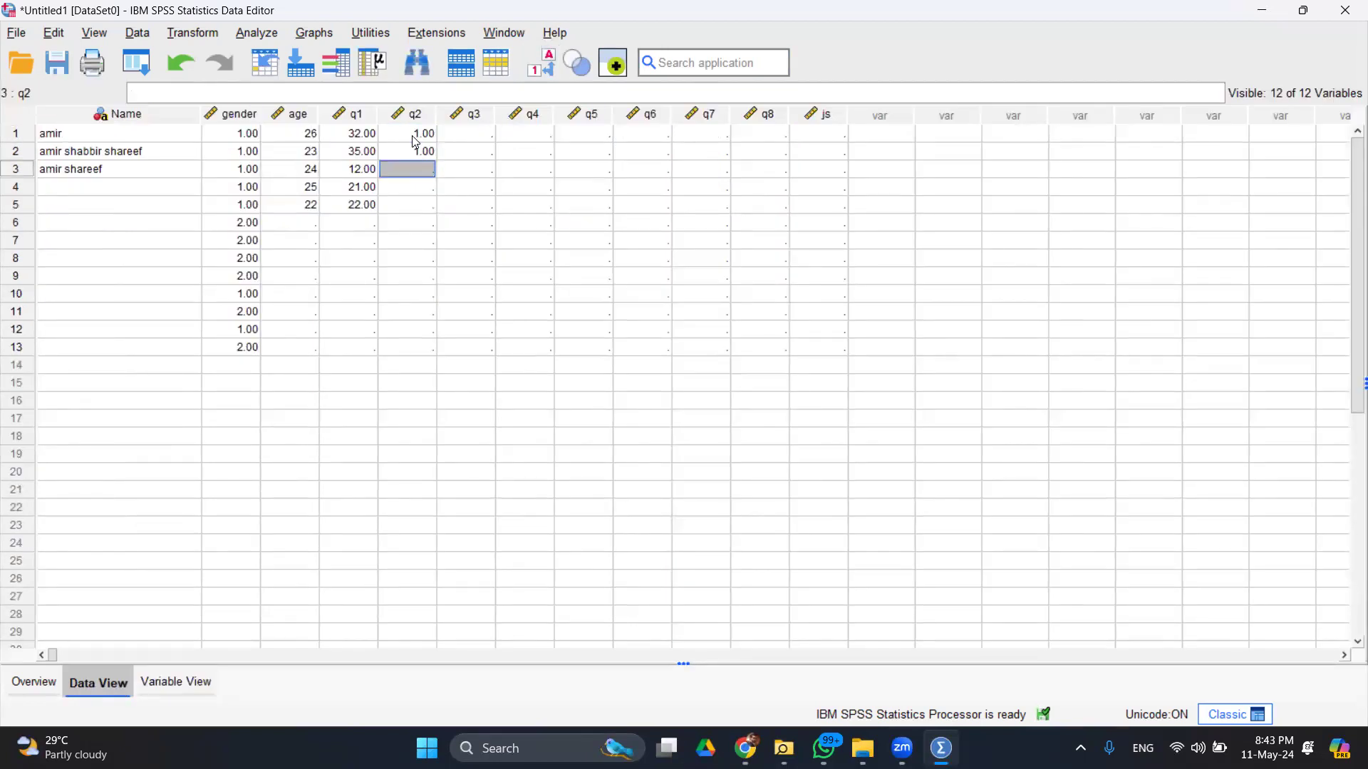
{"action": "type", "text": "2"}
{"action": "key", "text": "Return"}
{"action": "type", "text": "2"}
{"action": "key", "text": "Return"}
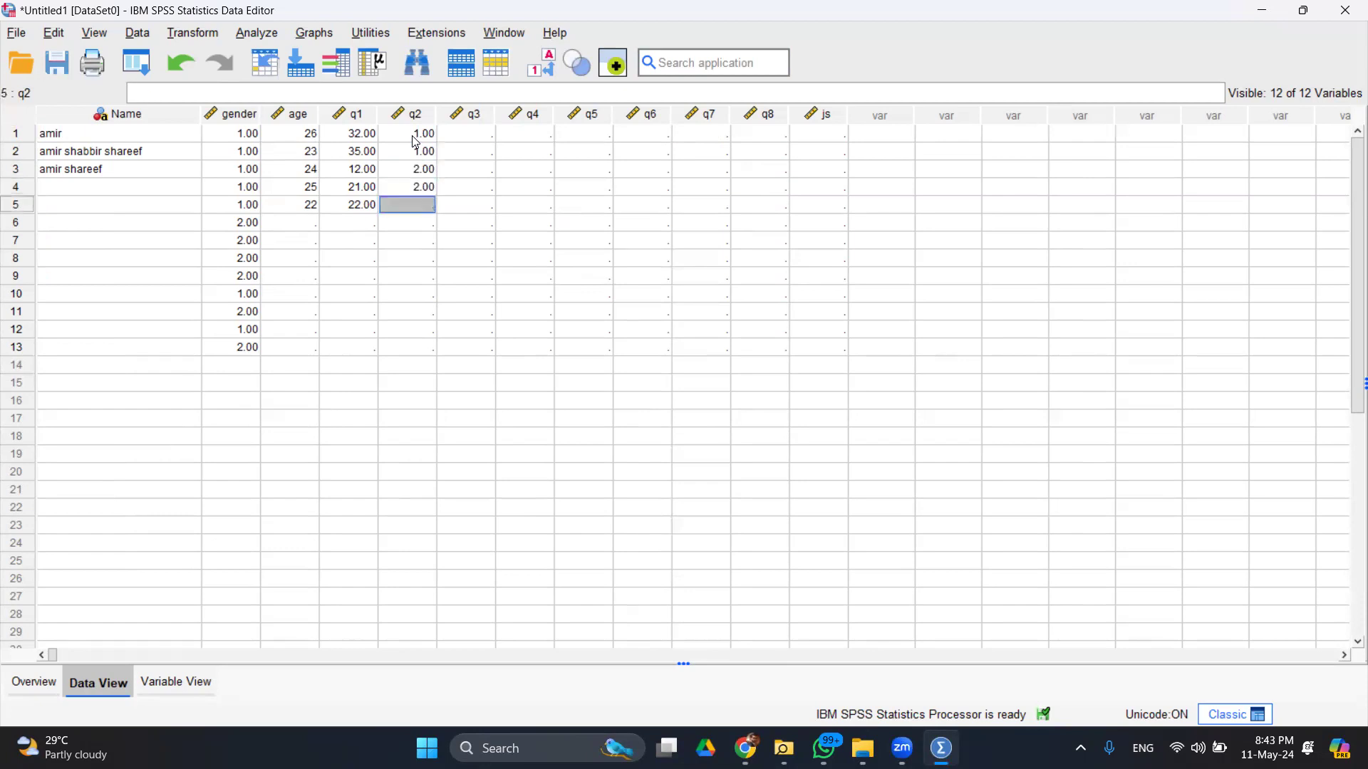
{"action": "type", "text": "3"}
- Enter q2 values 3, 4, 4, 5, 6 in rows 6–10, correcting row 7's 44 to 4
{"action": "key", "text": "Return"}
{"action": "type", "text": "3"}
{"action": "key", "text": "Return"}
{"action": "type", "text": "44"}
{"action": "key", "text": "Return"}
{"action": "type", "text": "4"}
{"action": "key", "text": "Return"}
{"action": "type", "text": "5"}
{"action": "key", "text": "Return"}
{"action": "type", "text": "6"}
{"action": "key", "text": "Return"}
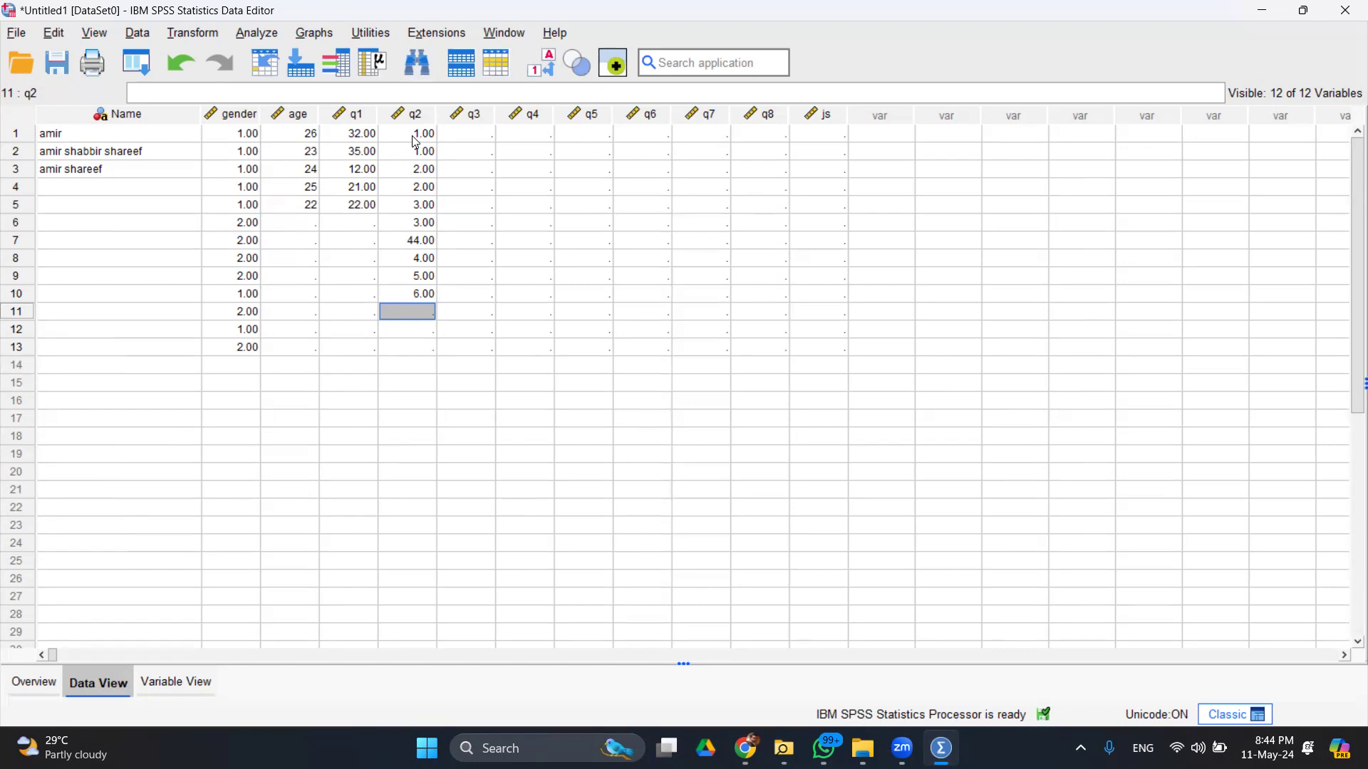
{"action": "key", "text": "Up"}
{"action": "key", "text": "Up"}
{"action": "key", "text": "Up"}
{"action": "key", "text": "Up"}
{"action": "type", "text": "4"}
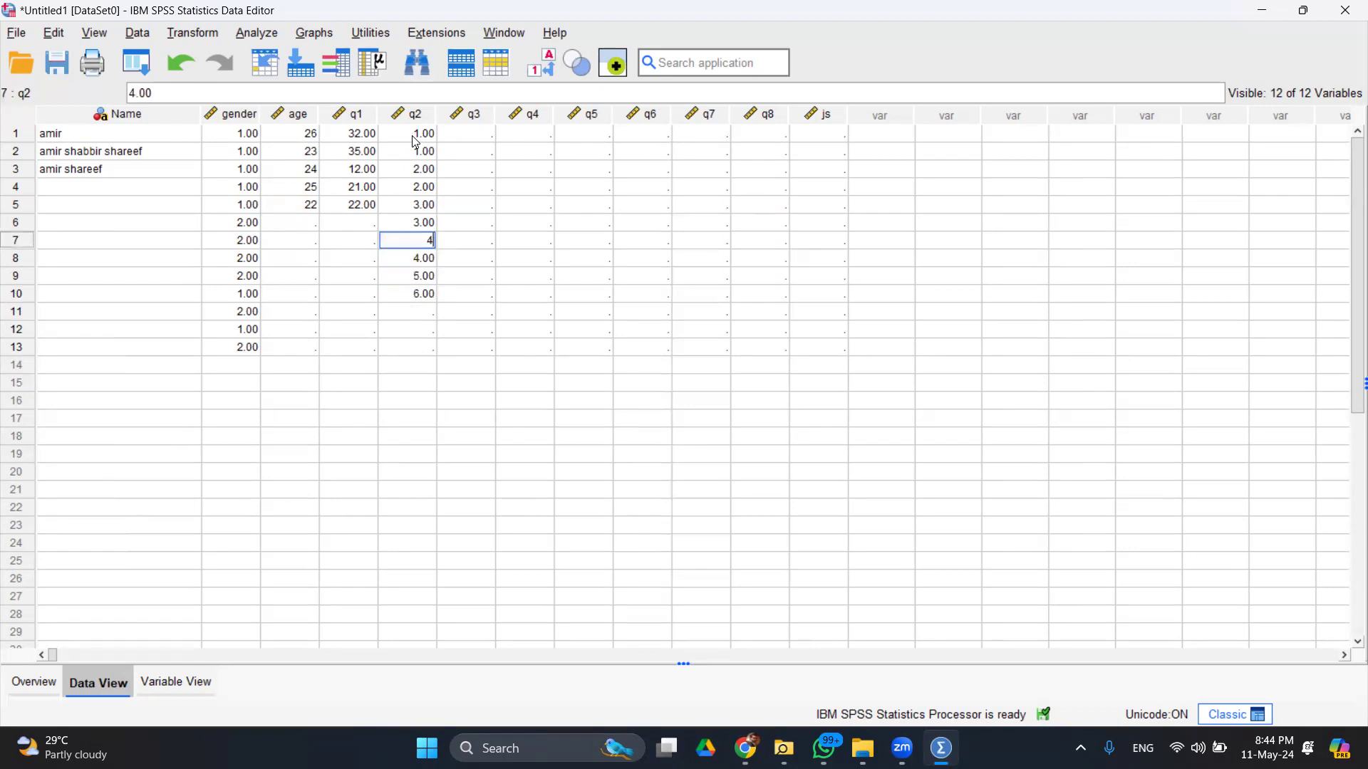
{"action": "key", "text": "Return"}
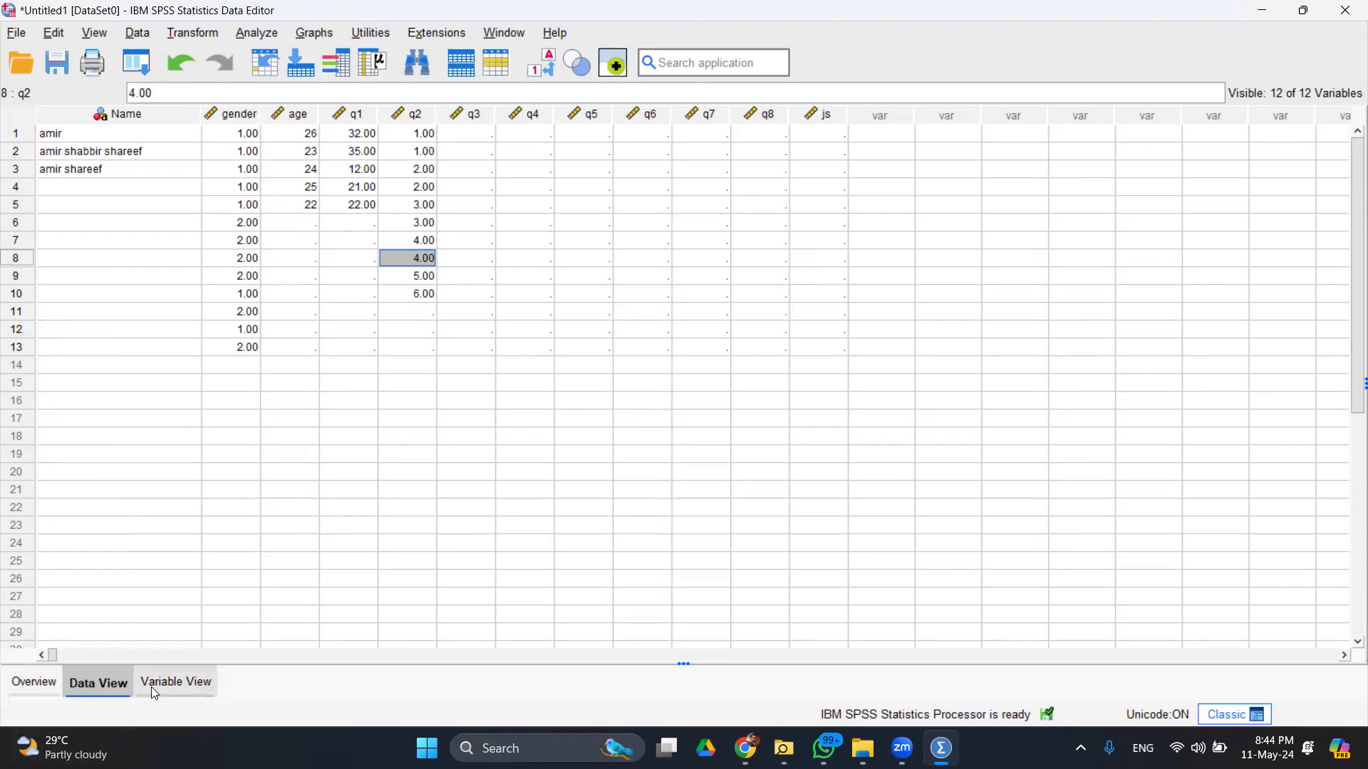
- Add the value label 1 = Male to the gender variable
{"action": "left_click", "coordinate": [176, 693]}
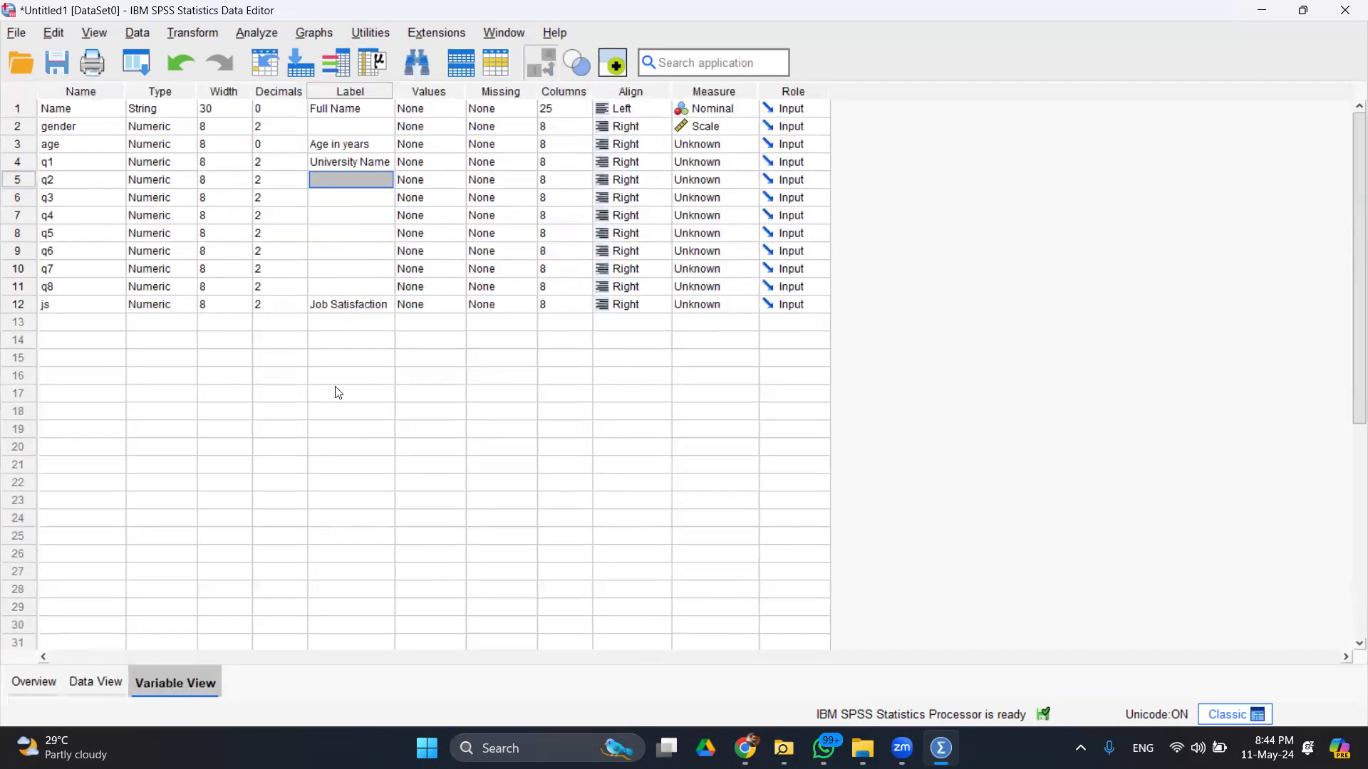
{"action": "left_click", "coordinate": [442, 127]}
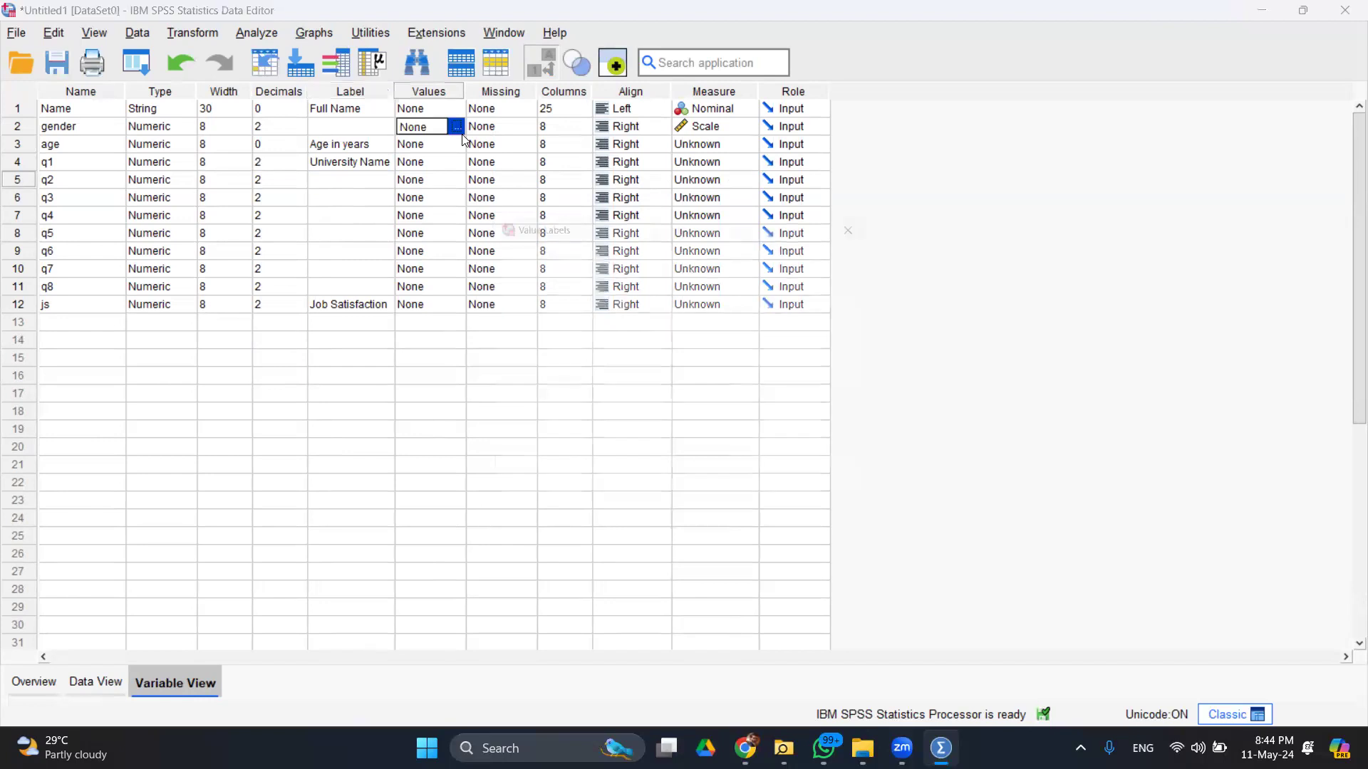
{"action": "left_click", "coordinate": [458, 126]}
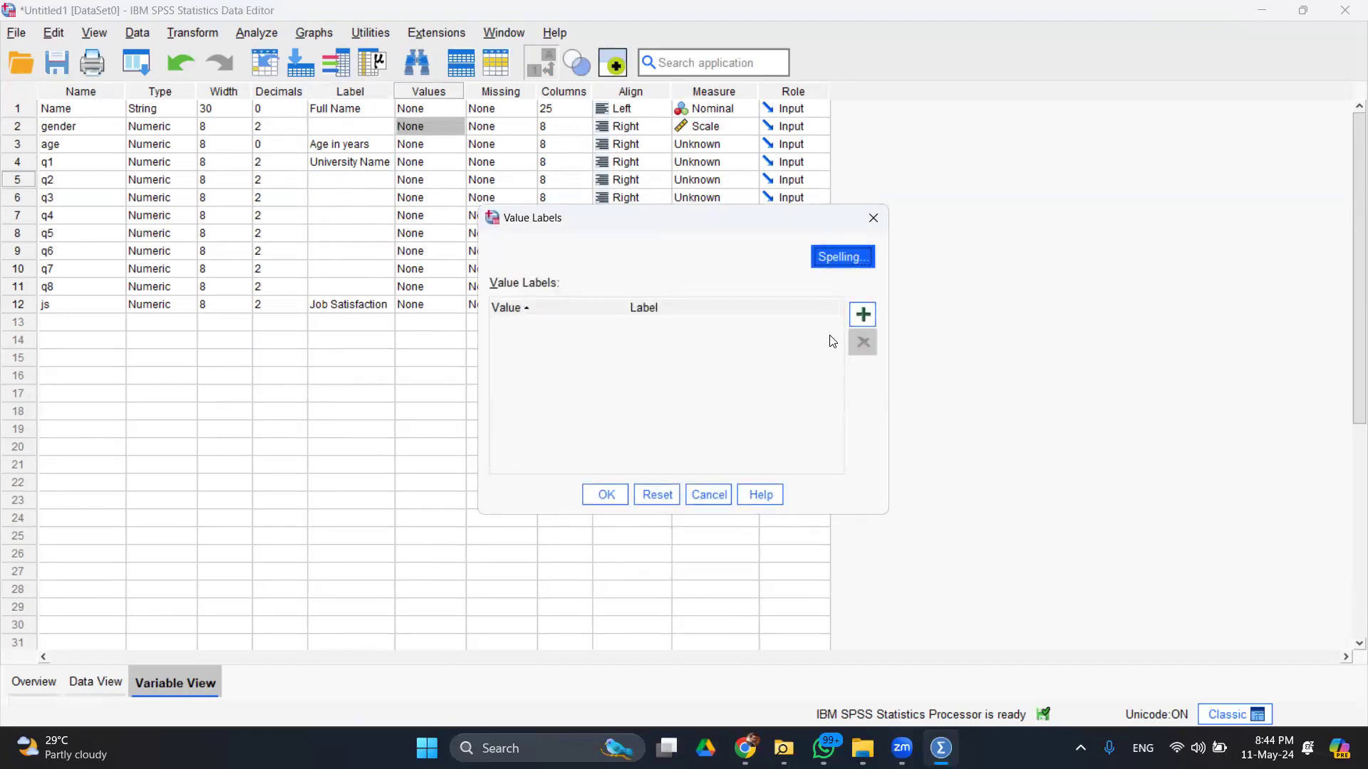
{"action": "left_click", "coordinate": [862, 314]}
{"action": "type", "text": "1"}
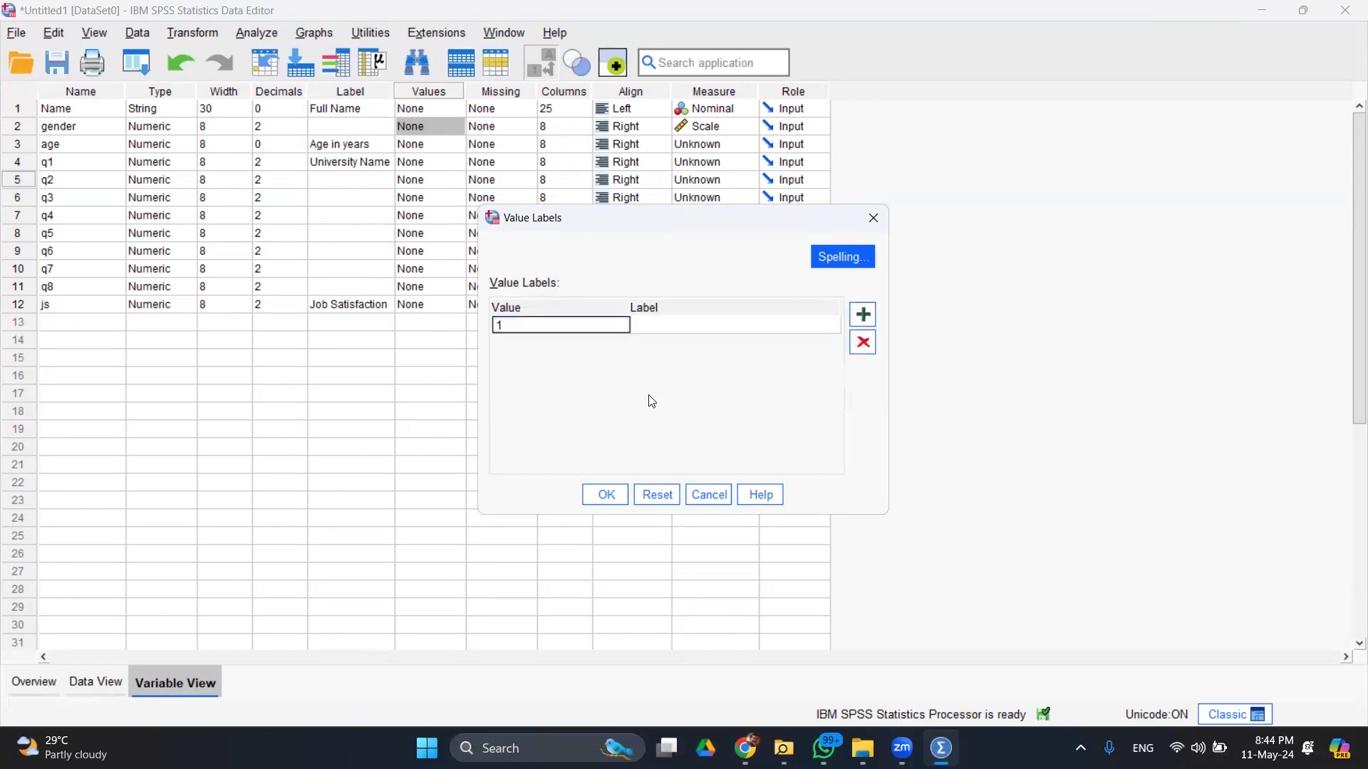
{"action": "left_click", "coordinate": [712, 325]}
{"action": "left_click", "coordinate": [712, 325]}
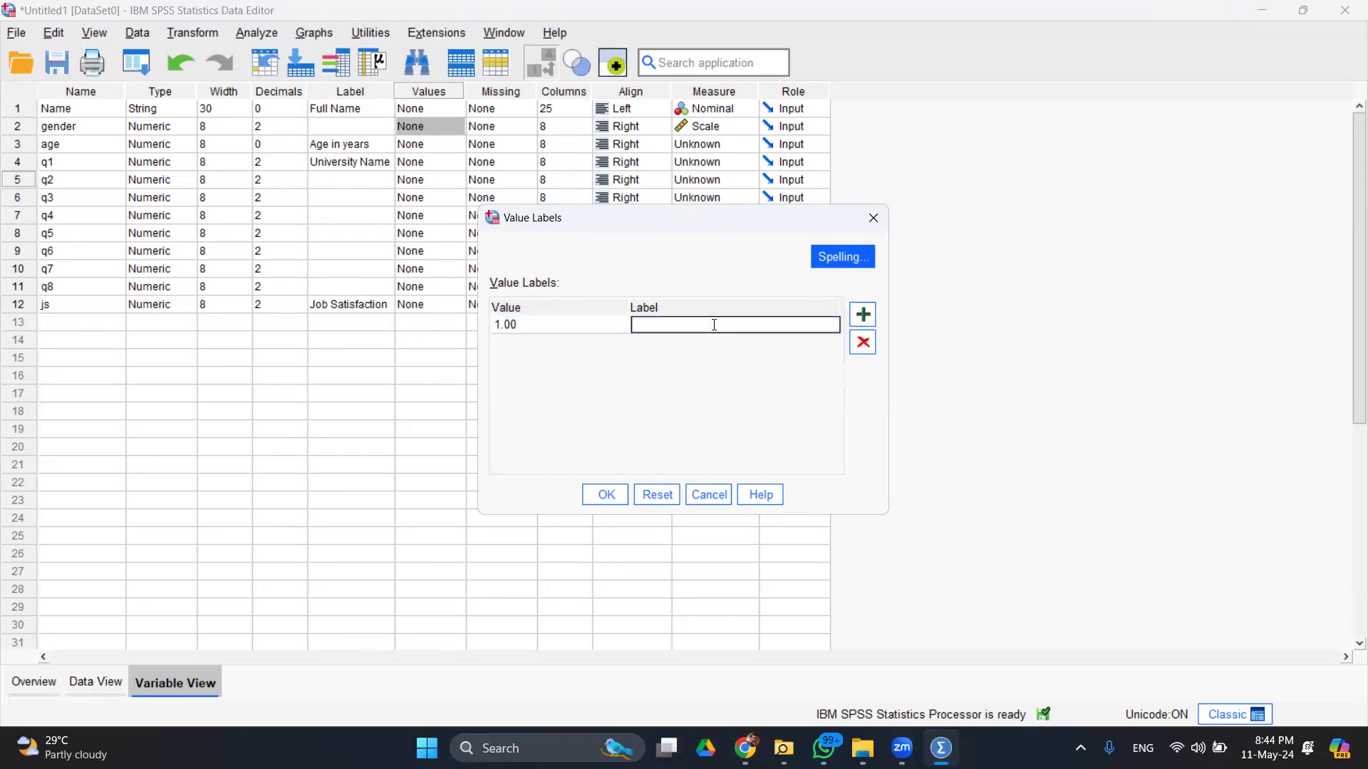
{"action": "type", "text": "Male"}
{"action": "left_click", "coordinate": [864, 312]}
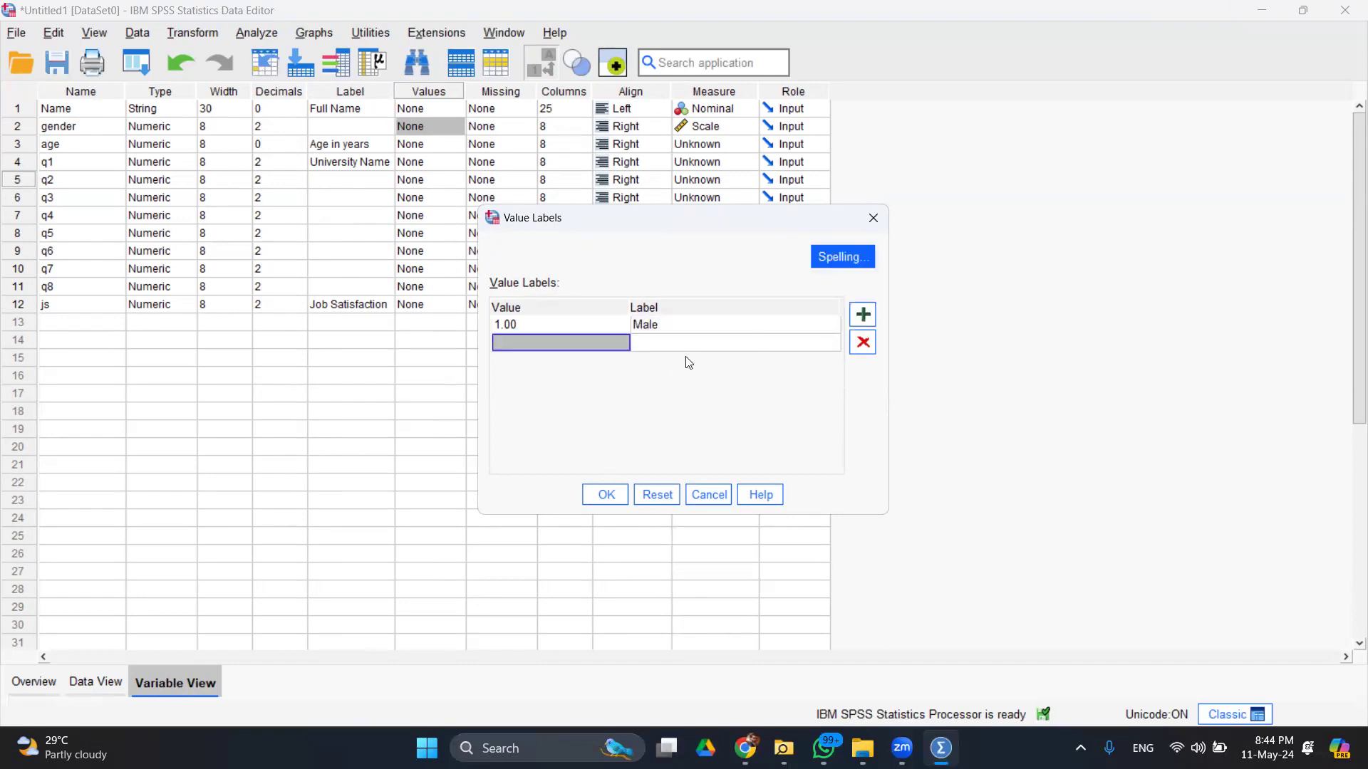
- Add 2 = Female, confirm, and recheck the gender value labels
{"action": "type", "text": "2"}
{"action": "left_click", "coordinate": [686, 342]}
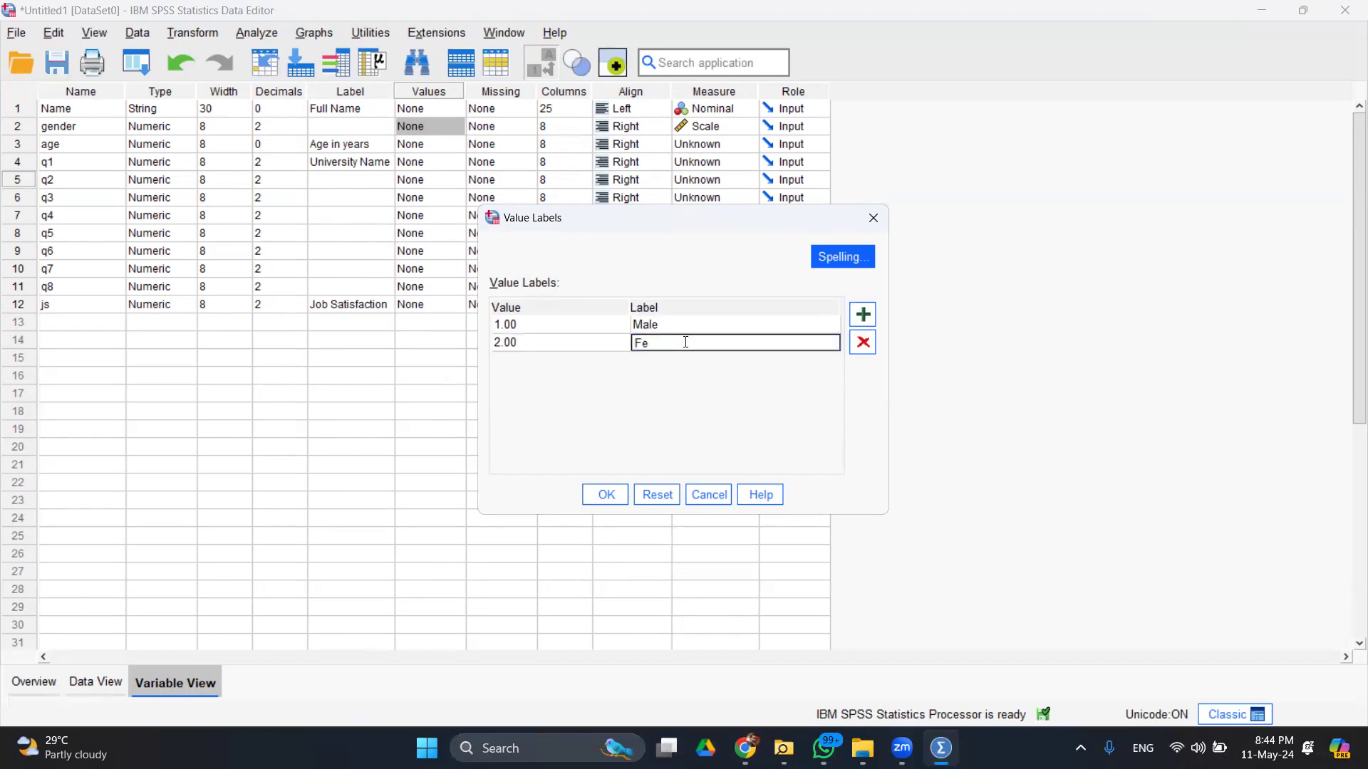
{"action": "type", "text": "Female"}
{"action": "left_click", "coordinate": [863, 314]}
{"action": "left_click", "coordinate": [607, 498]}
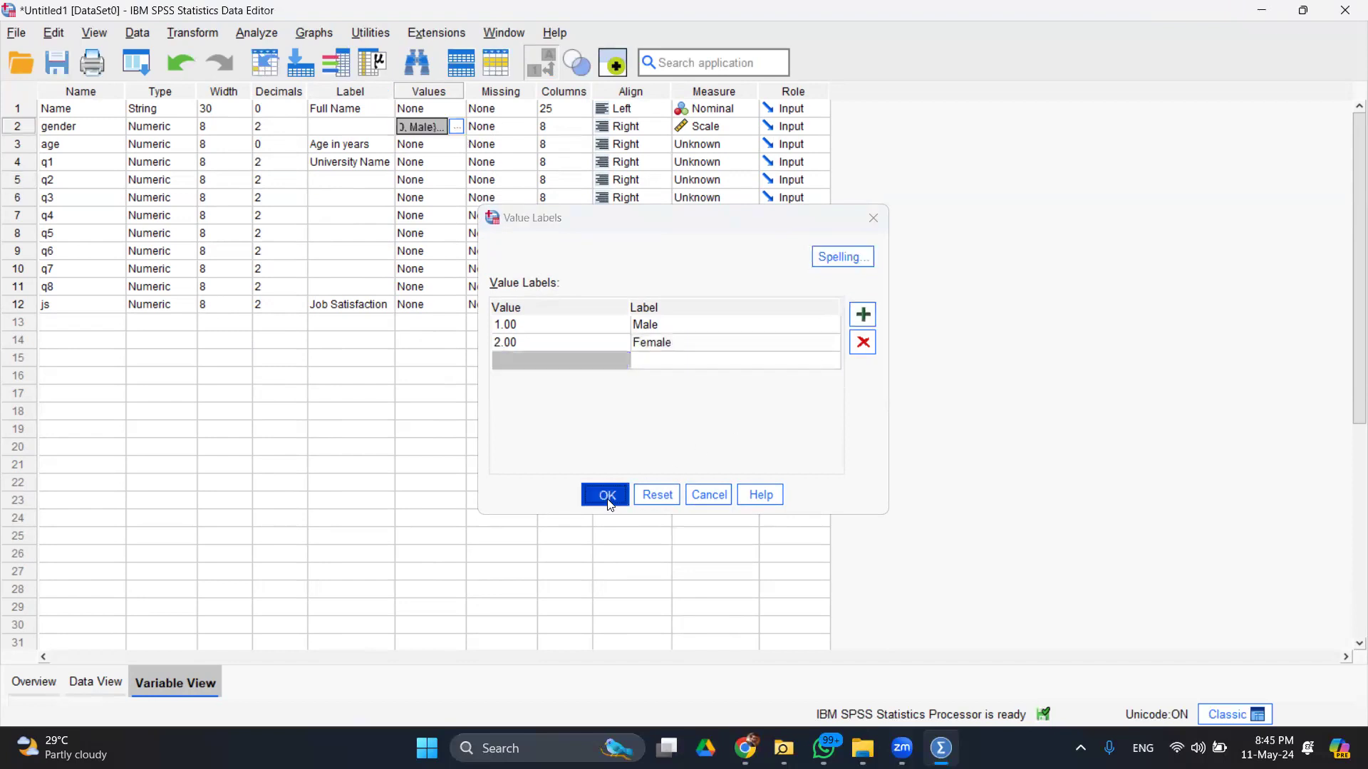
{"action": "left_click", "coordinate": [459, 127]}
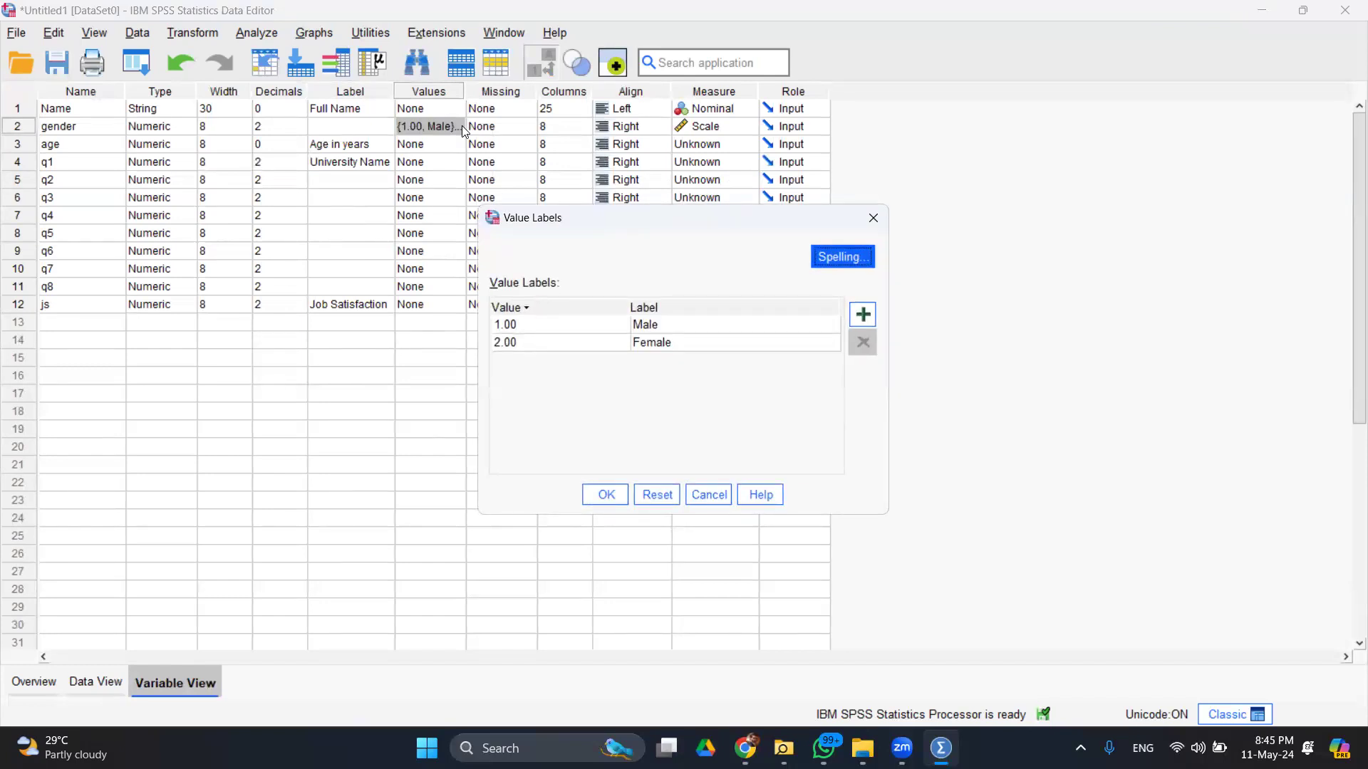
{"action": "key", "text": "Escape"}
- Label q1 values 1 as the first university and 2 as Cbm
{"action": "left_click", "coordinate": [457, 163]}
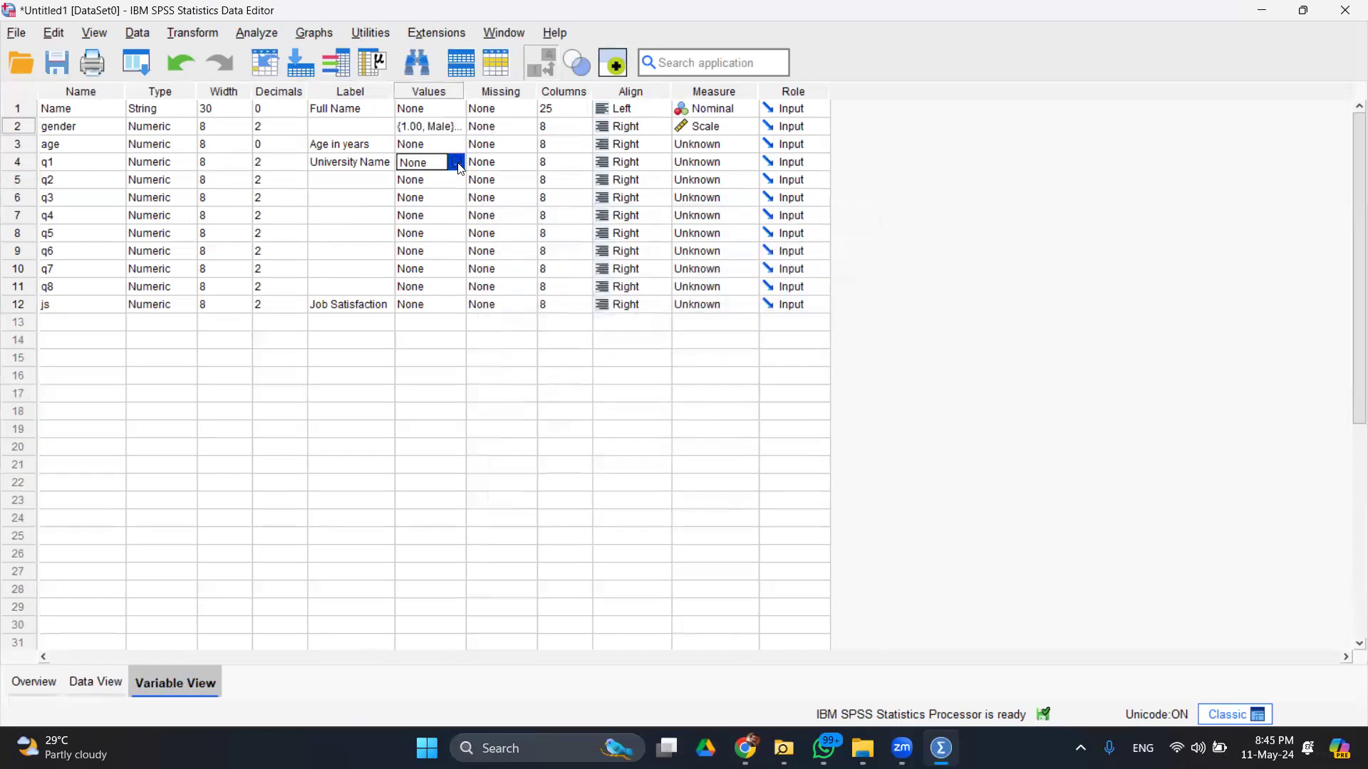
{"action": "left_click", "coordinate": [457, 163]}
{"action": "left_click", "coordinate": [865, 322]}
{"action": "type", "text": "1"}
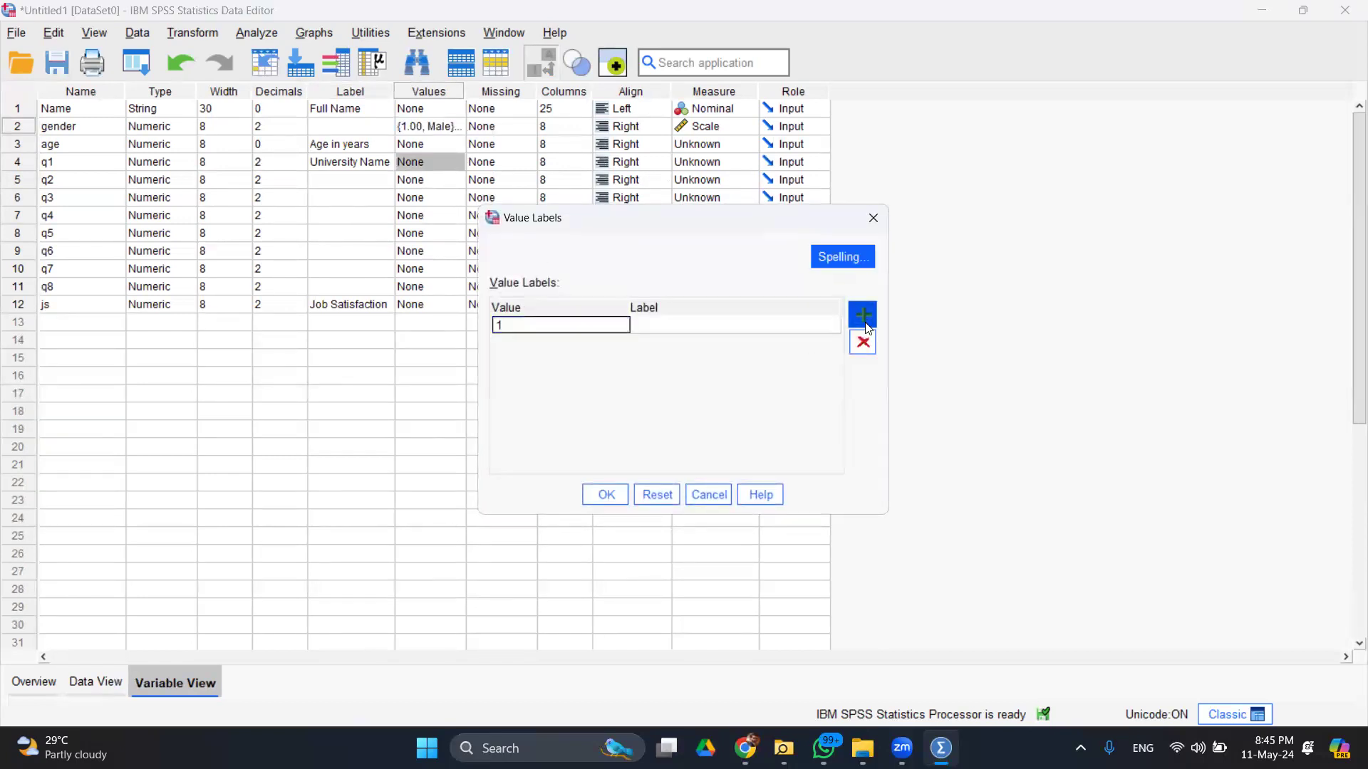
{"action": "left_click", "coordinate": [752, 325]}
{"action": "type", "text": "Salim Habib"}
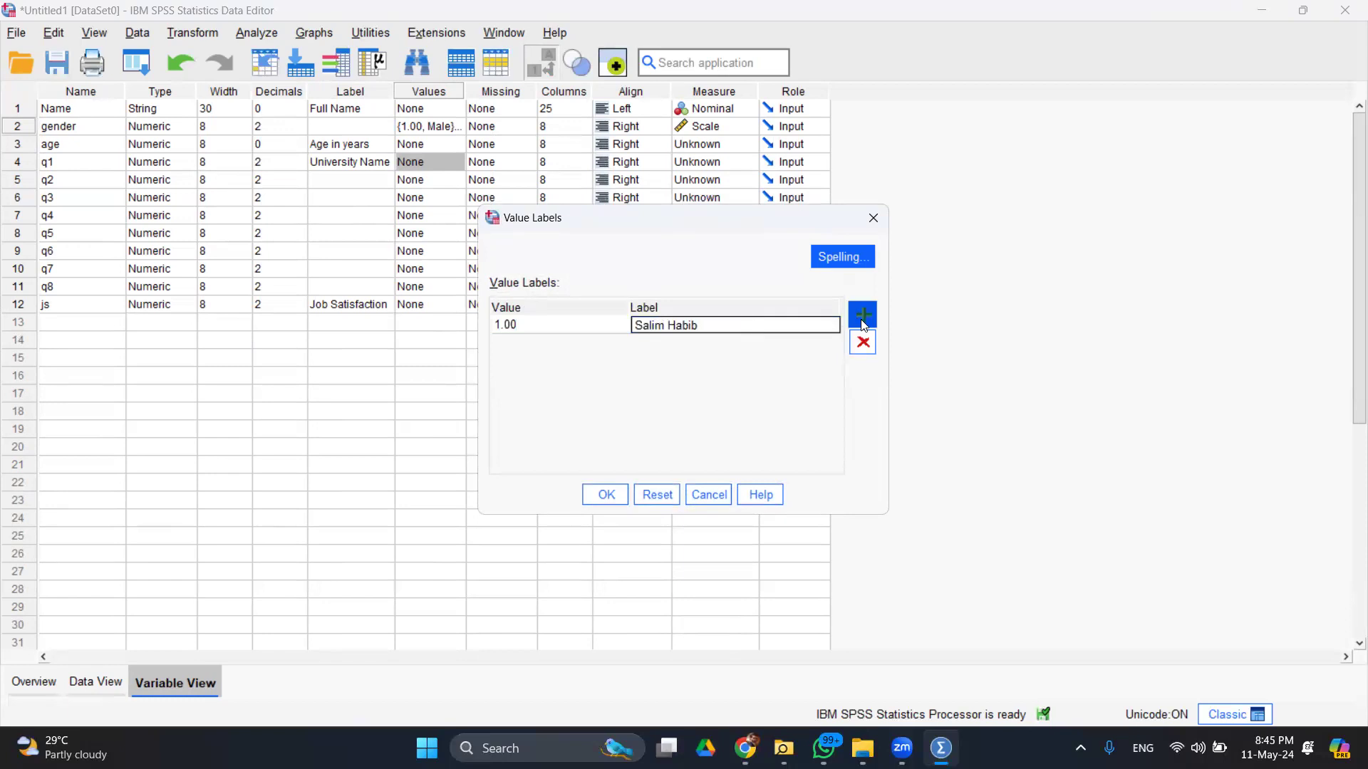
{"action": "left_click", "coordinate": [863, 315]}
{"action": "type", "text": "2"}
{"action": "left_click", "coordinate": [748, 342]}
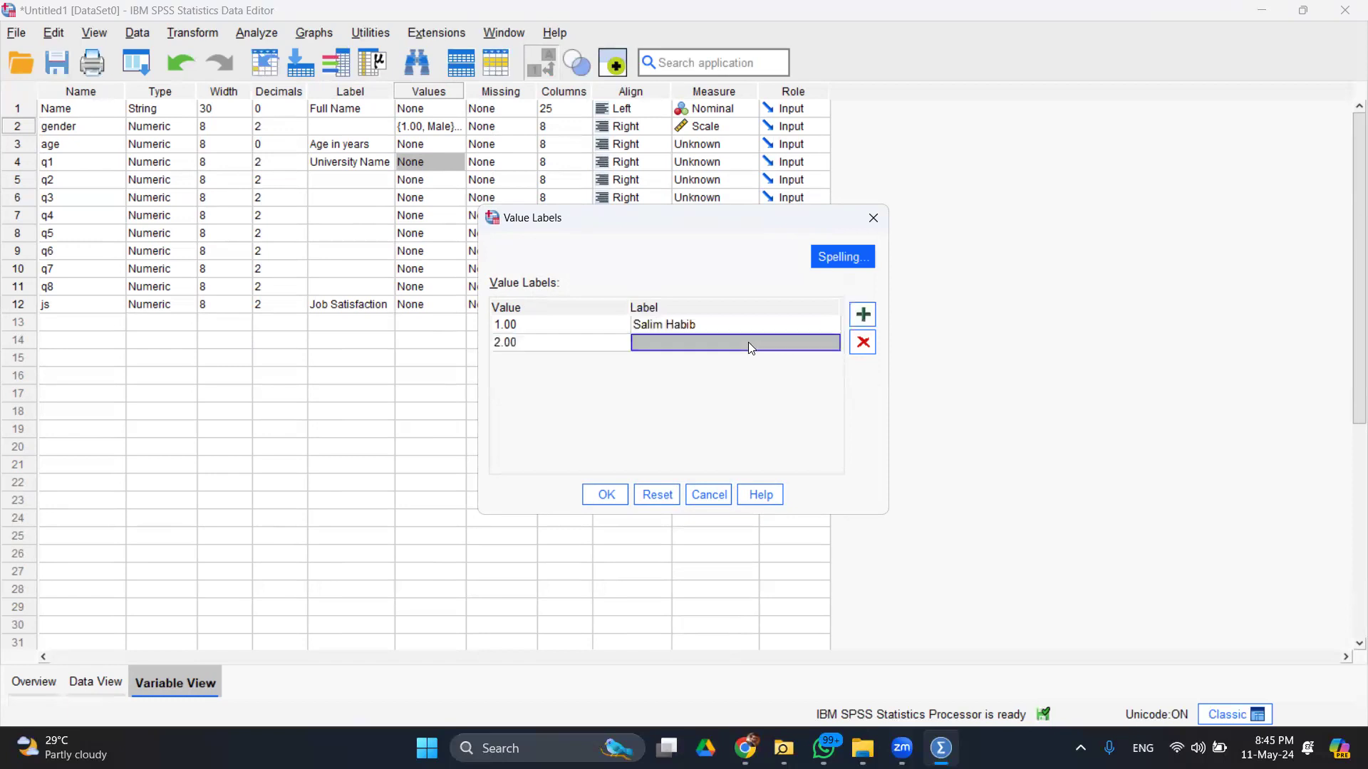
{"action": "type", "text": "Cbm"}
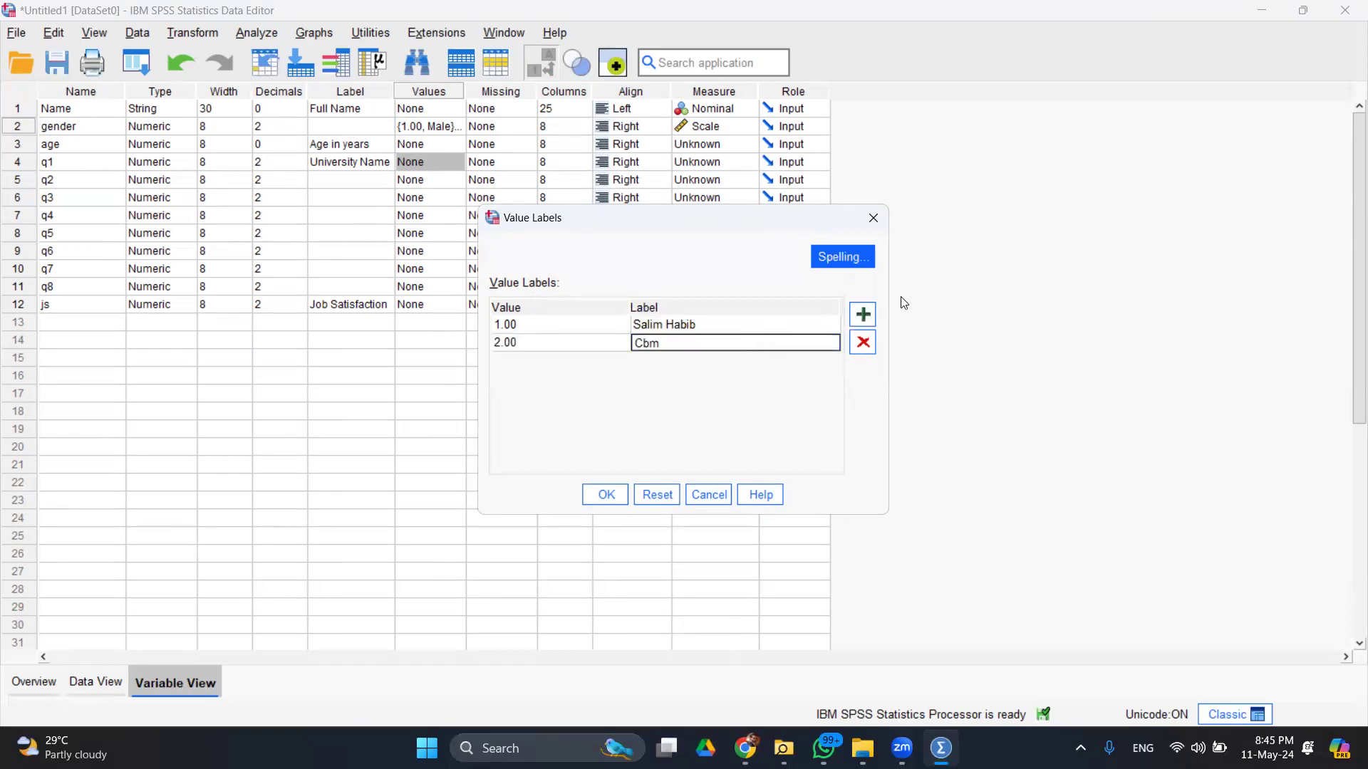
- Add q1 labels 3 = Bahria and 4 = Other, then confirm
{"action": "left_click", "coordinate": [862, 315]}
{"action": "type", "text": "3"}
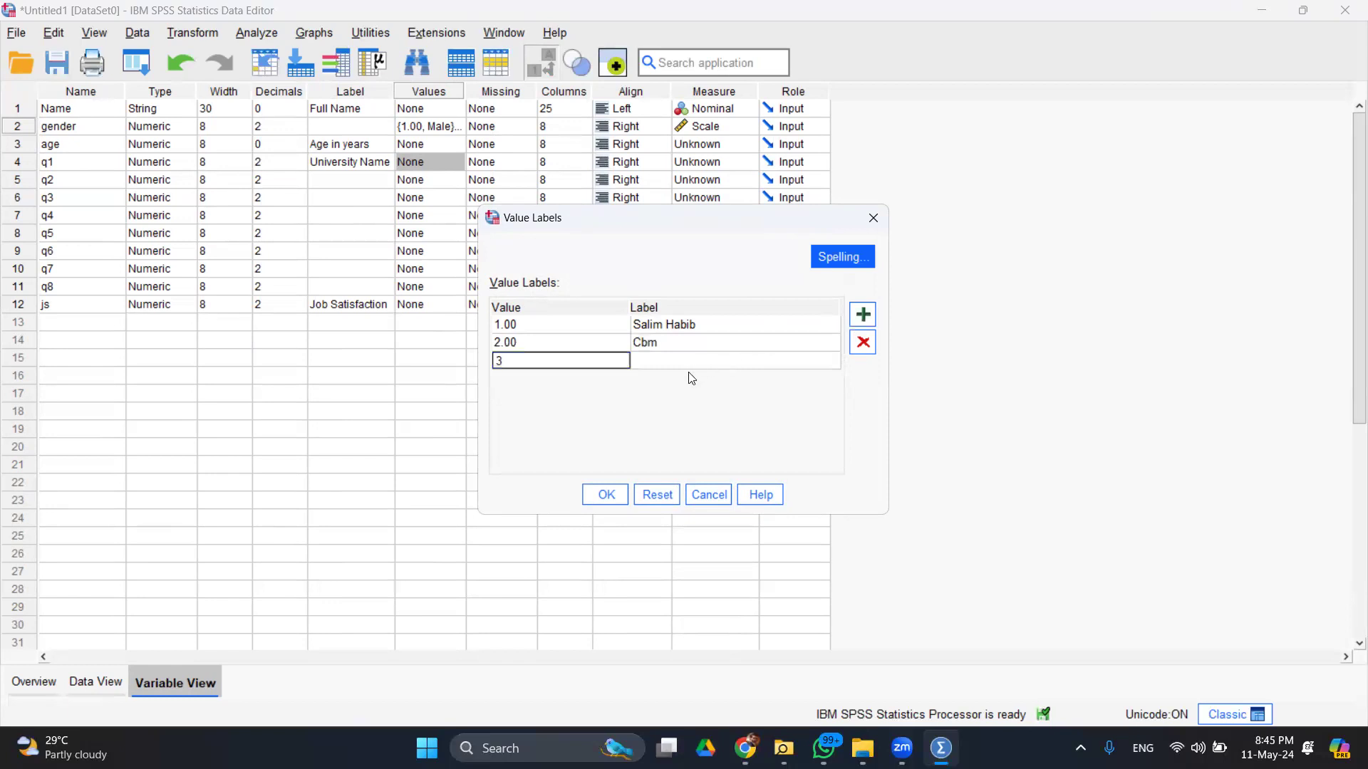
{"action": "left_click", "coordinate": [686, 362]}
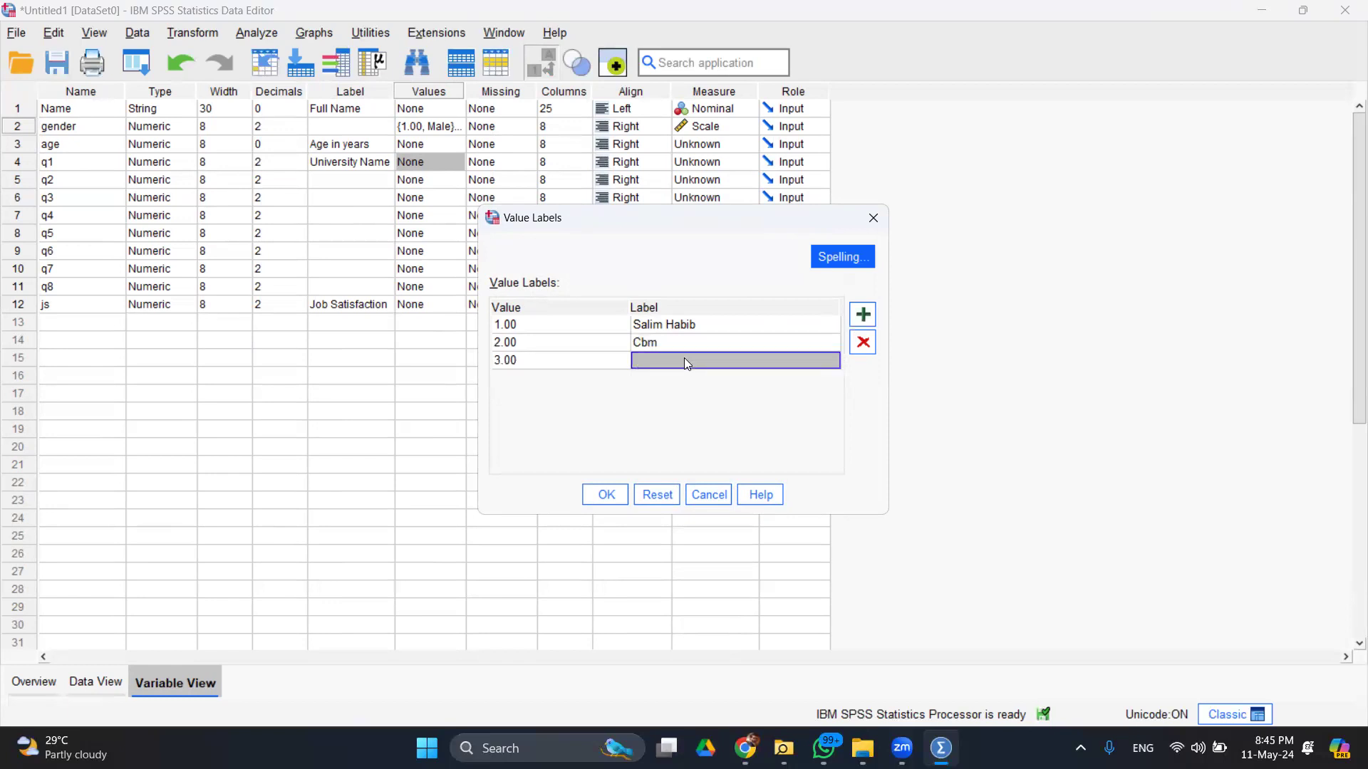
{"action": "type", "text": "Bahria"}
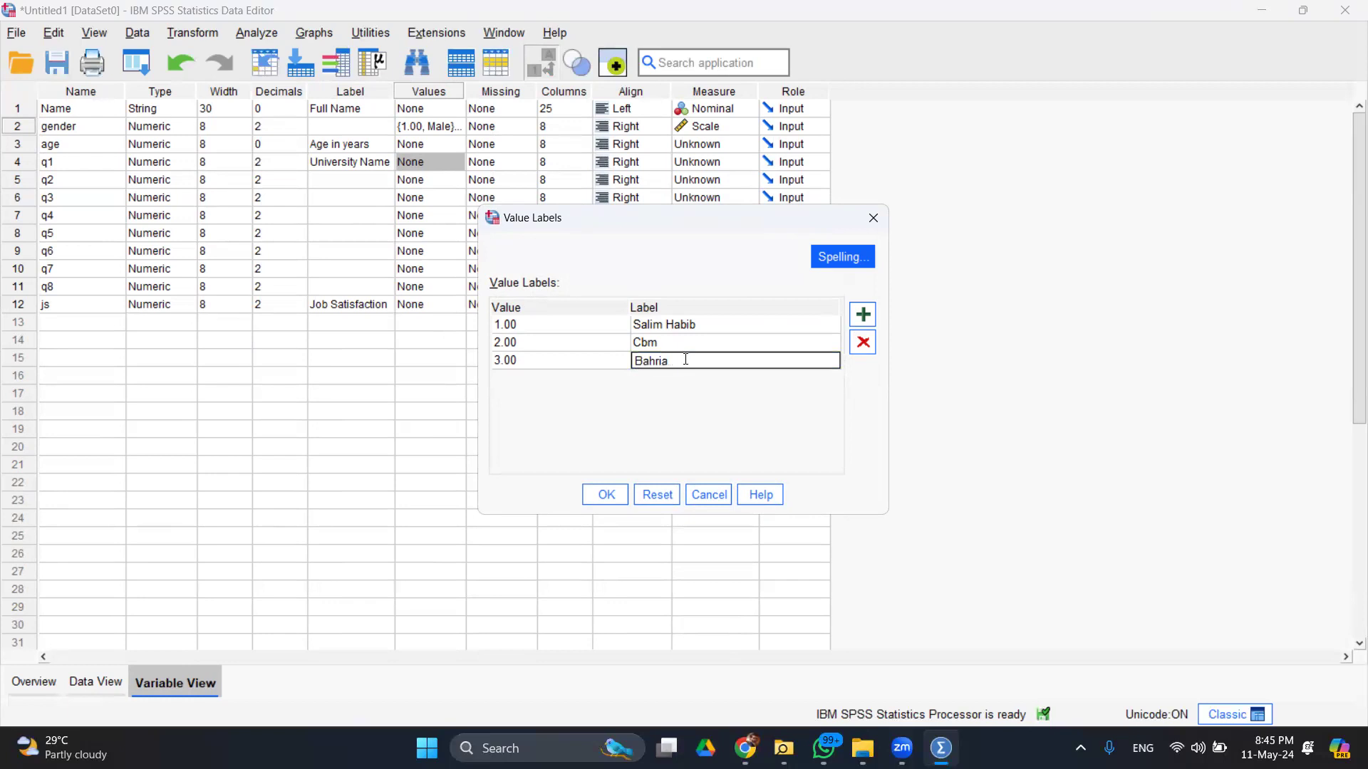
{"action": "left_click", "coordinate": [863, 315]}
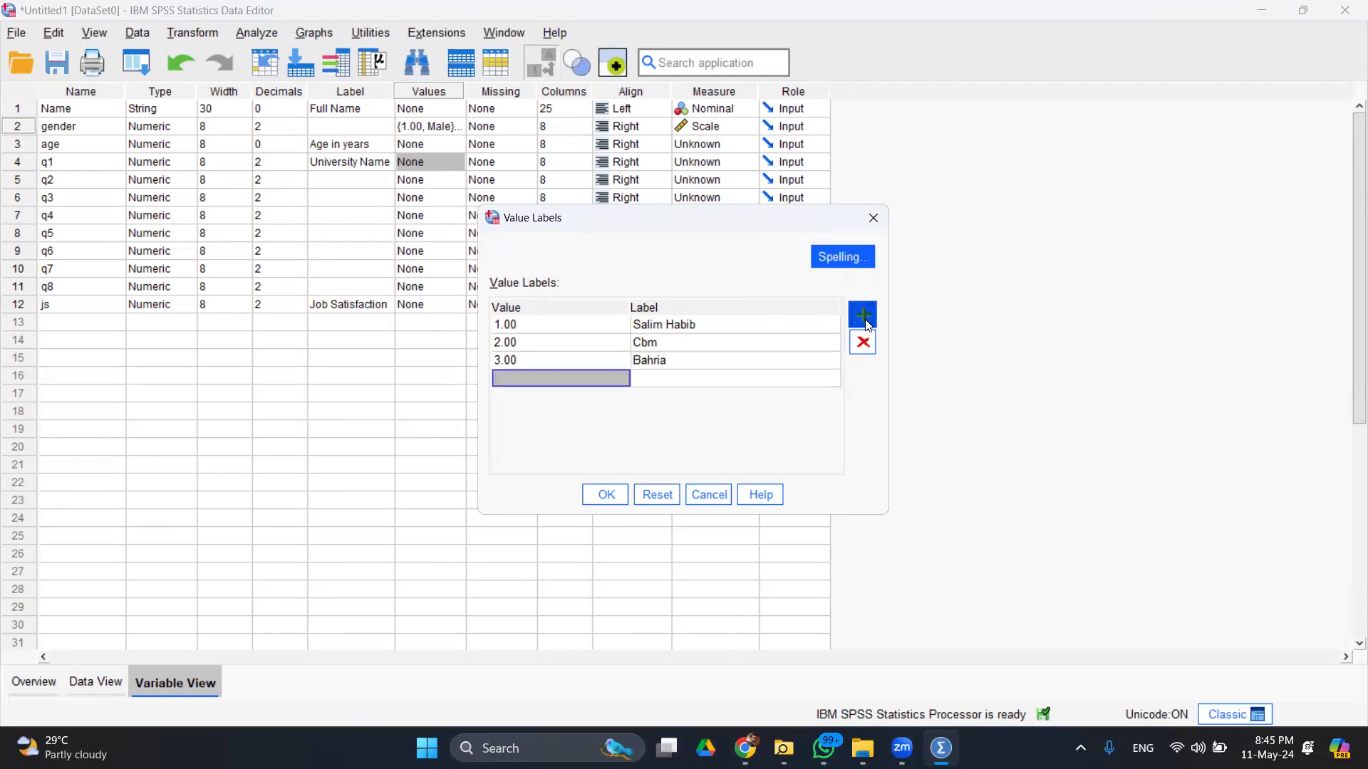
{"action": "type", "text": "4"}
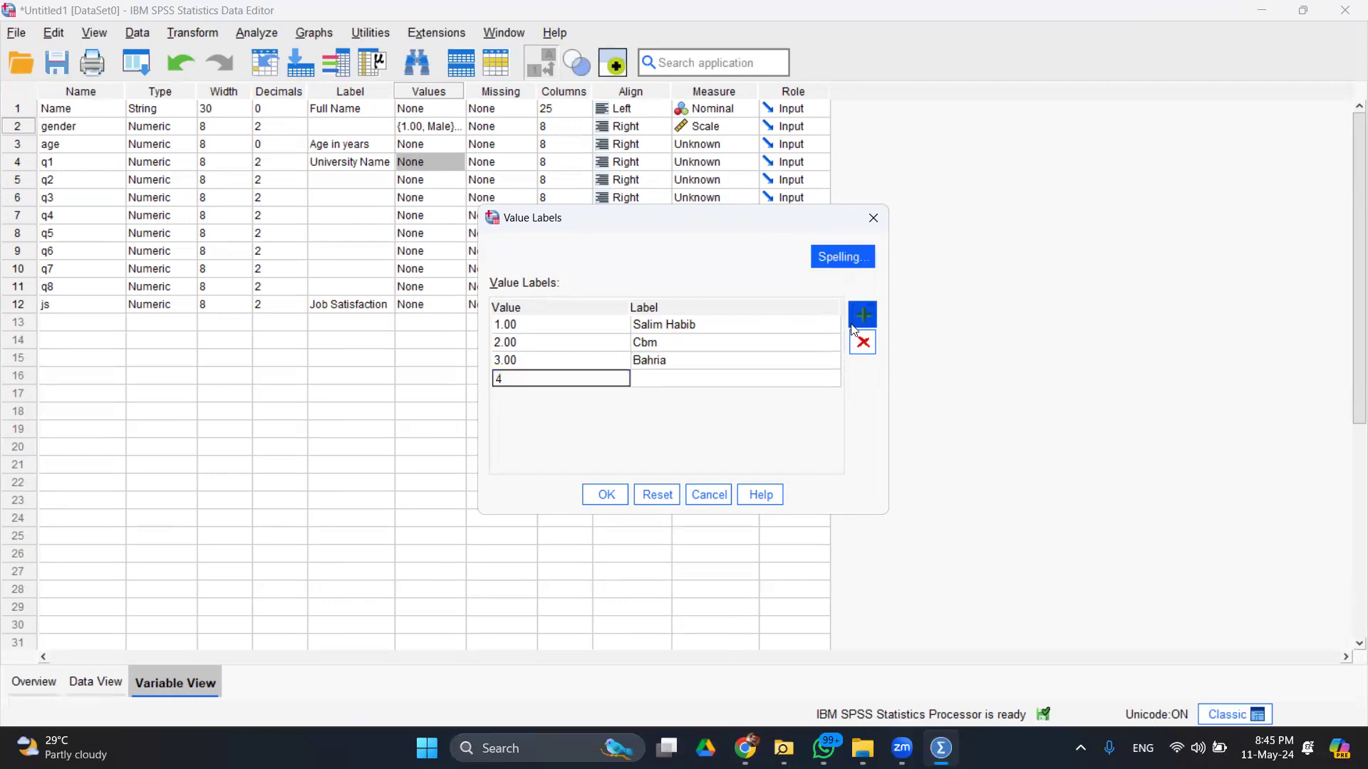
{"action": "left_click", "coordinate": [676, 383]}
{"action": "left_click", "coordinate": [677, 383]}
{"action": "type", "text": "Others"}
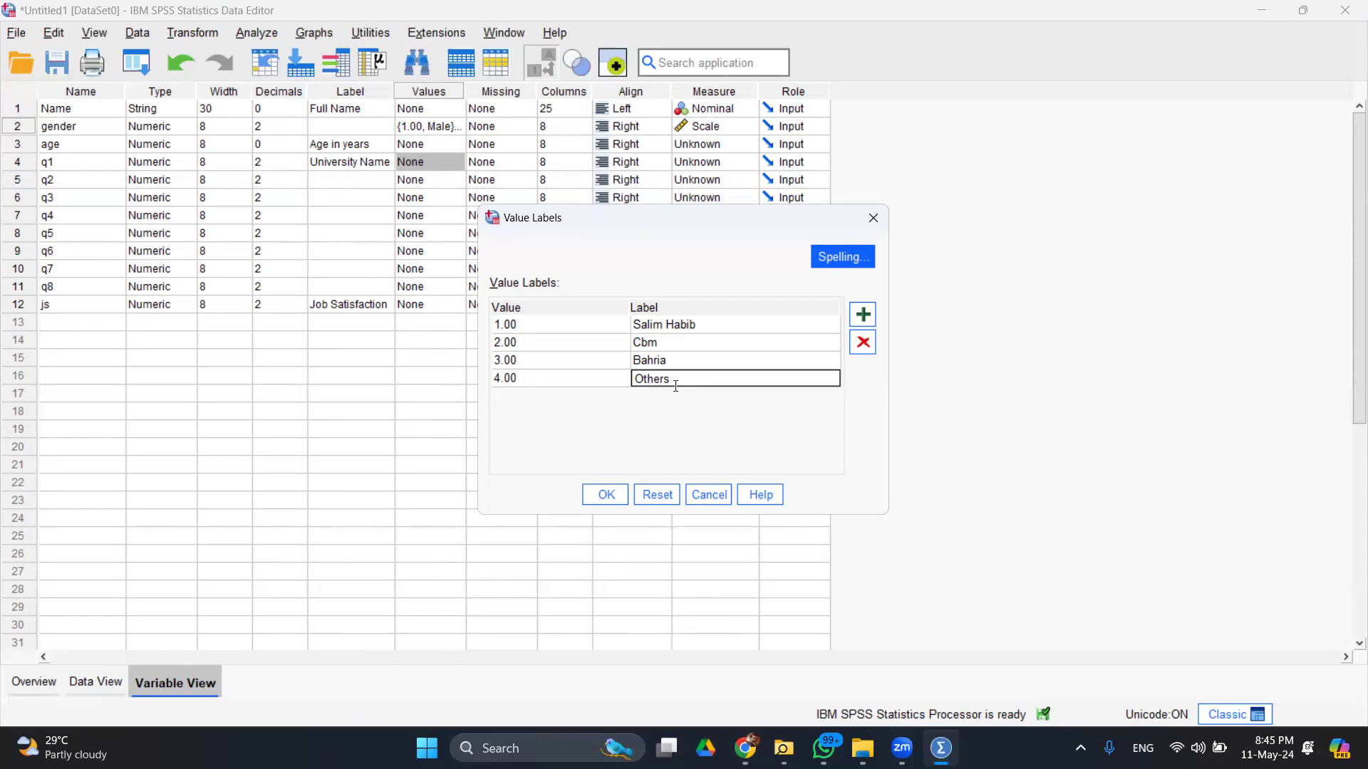
{"action": "left_click", "coordinate": [606, 493]}
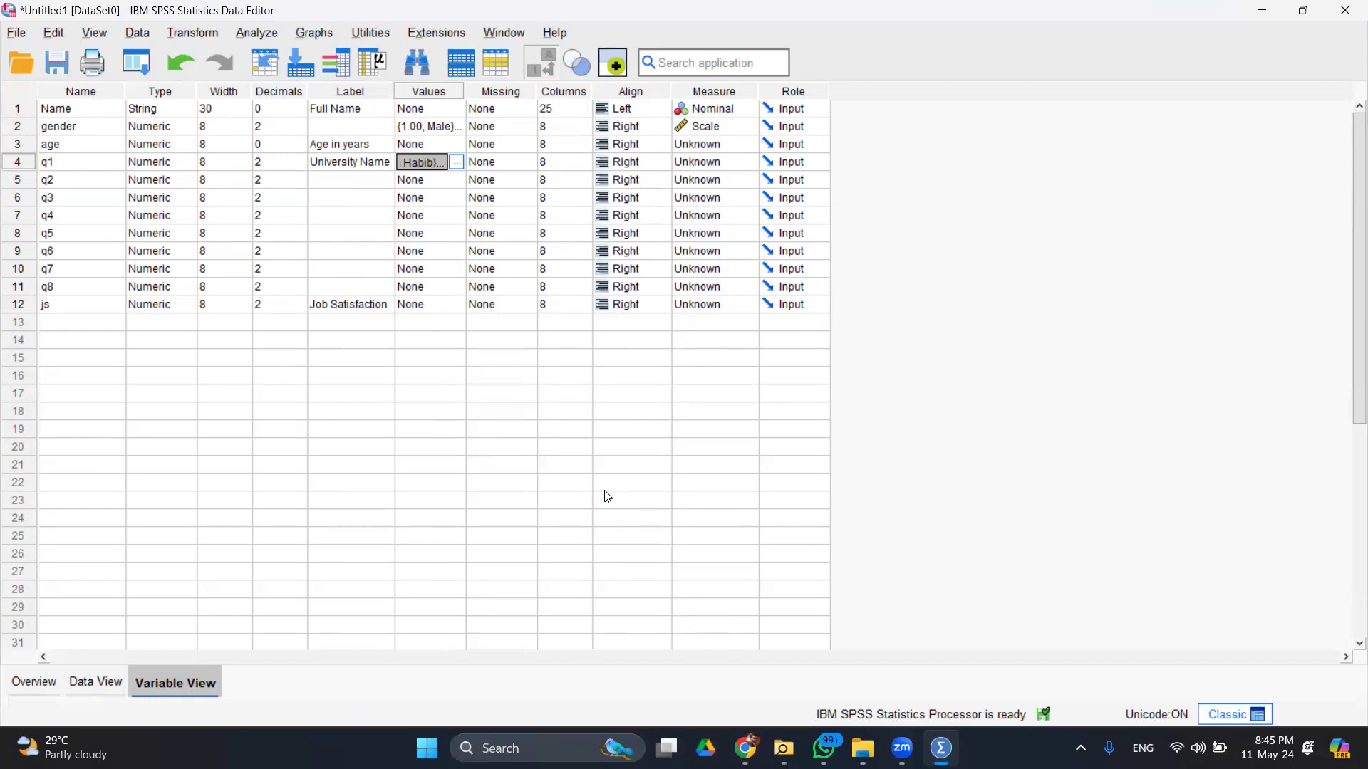
- In the data grid, enter q1 code 2 (Cbm) in the first rows
{"action": "left_click", "coordinate": [105, 687]}
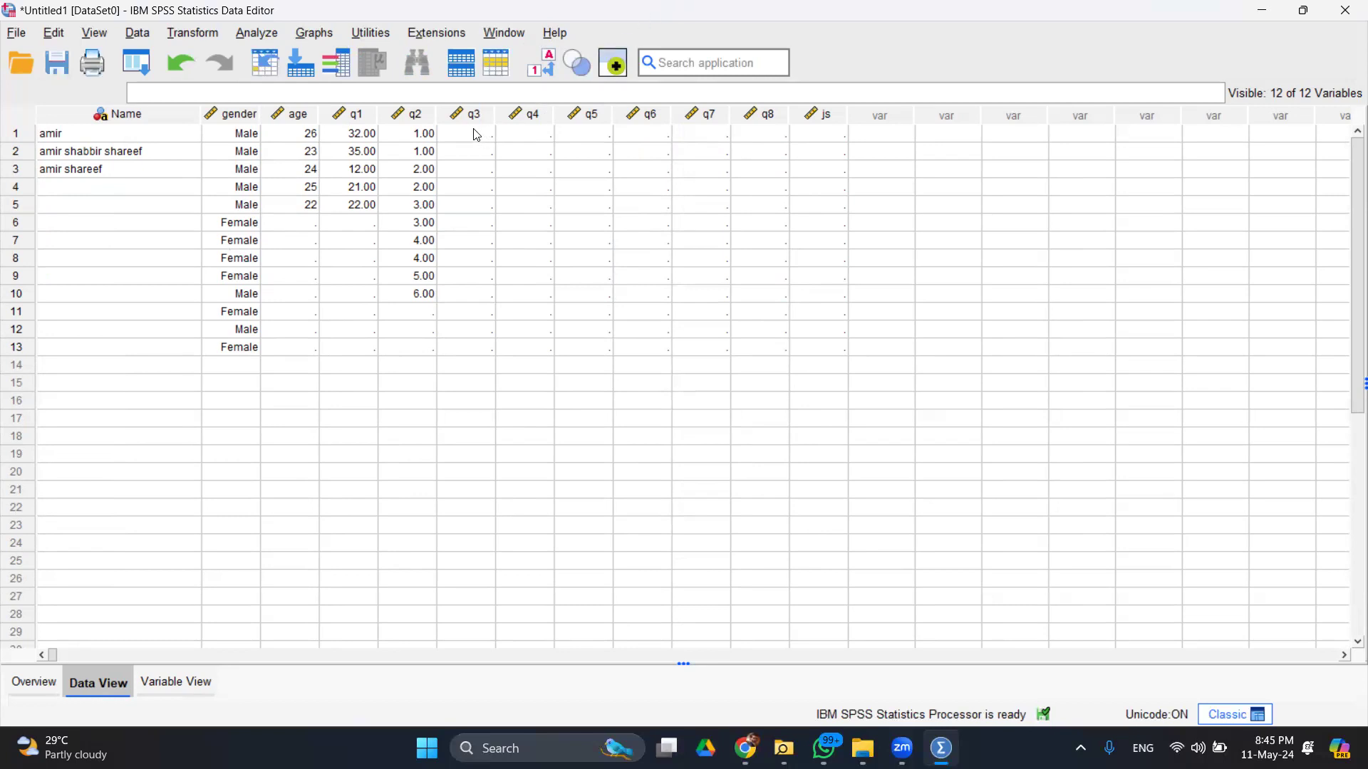
{"action": "left_click", "coordinate": [194, 678]}
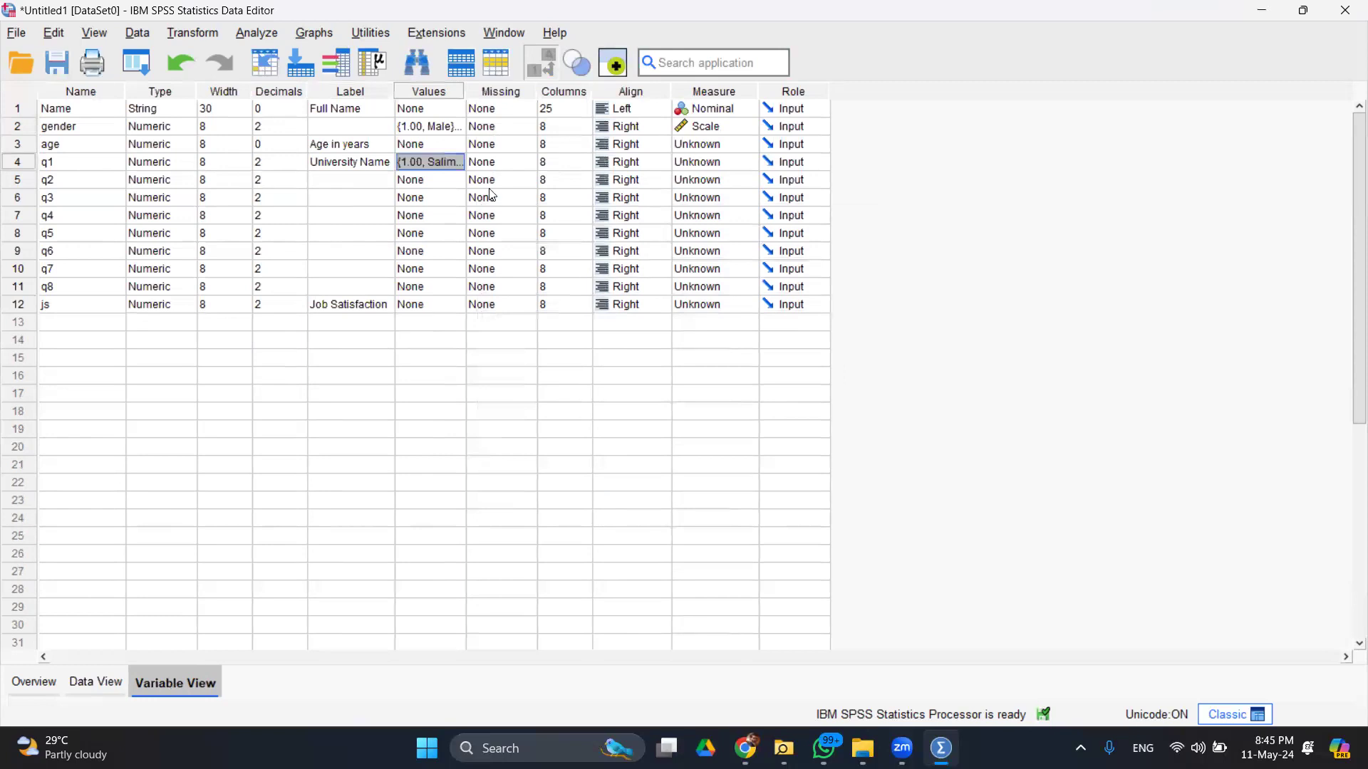
{"action": "left_click", "coordinate": [118, 679]}
{"action": "left_click", "coordinate": [373, 138]}
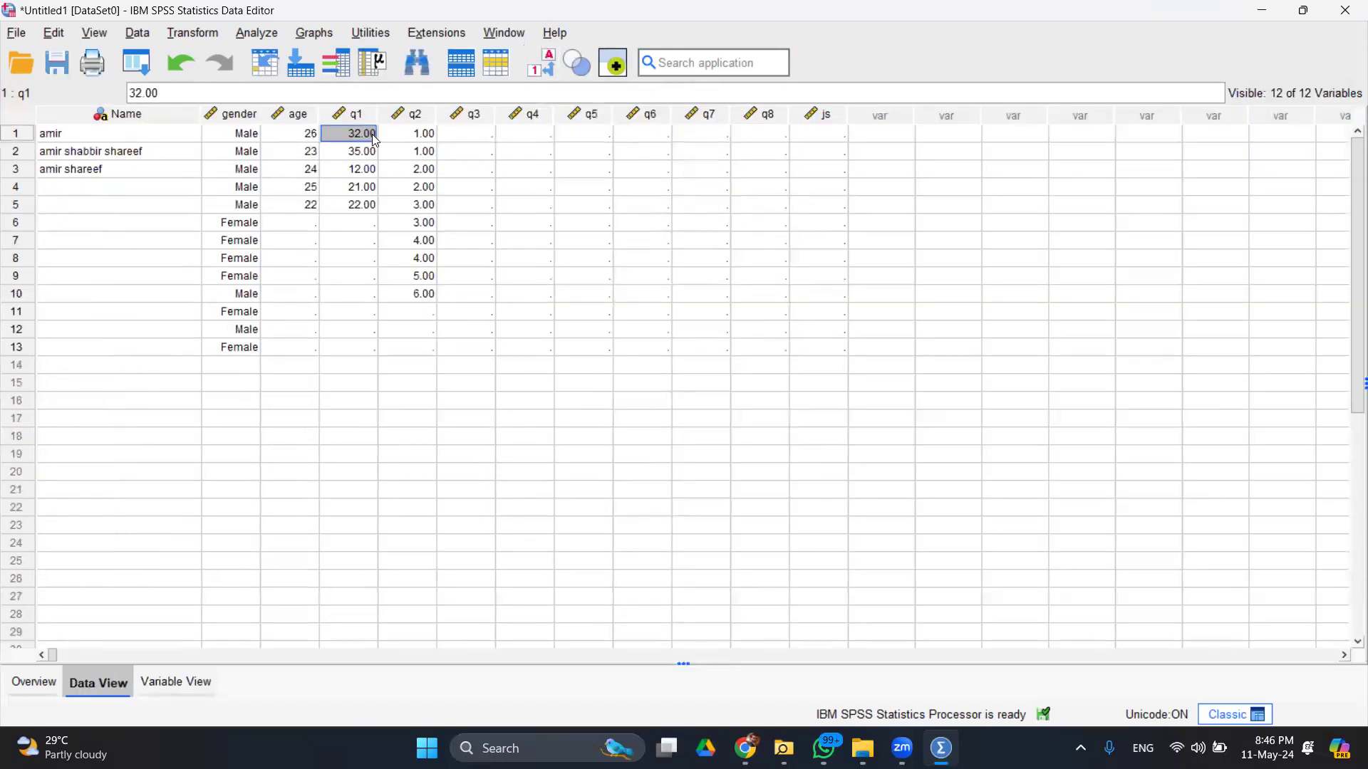
{"action": "type", "text": "2"}
{"action": "key", "text": "Return"}
{"action": "type", "text": "2"}
{"action": "key", "text": "Return"}
- Fill the remaining q1 rows through 10 with codes 2 (Cbm) and 3 (Bahria)
{"action": "type", "text": "2"}
{"action": "key", "text": "Return"}
{"action": "key", "text": "2"}
{"action": "key", "text": "Return"}
{"action": "type", "text": "2"}
{"action": "key", "text": "Return"}
{"action": "type", "text": "2"}
{"action": "key", "text": "Return"}
{"action": "type", "text": "2"}
{"action": "key", "text": "Return"}
{"action": "type", "text": "3"}
{"action": "key", "text": "Return"}
{"action": "type", "text": "3"}
{"action": "key", "text": "Return"}
{"action": "type", "text": "3"}
{"action": "key", "text": "Return"}
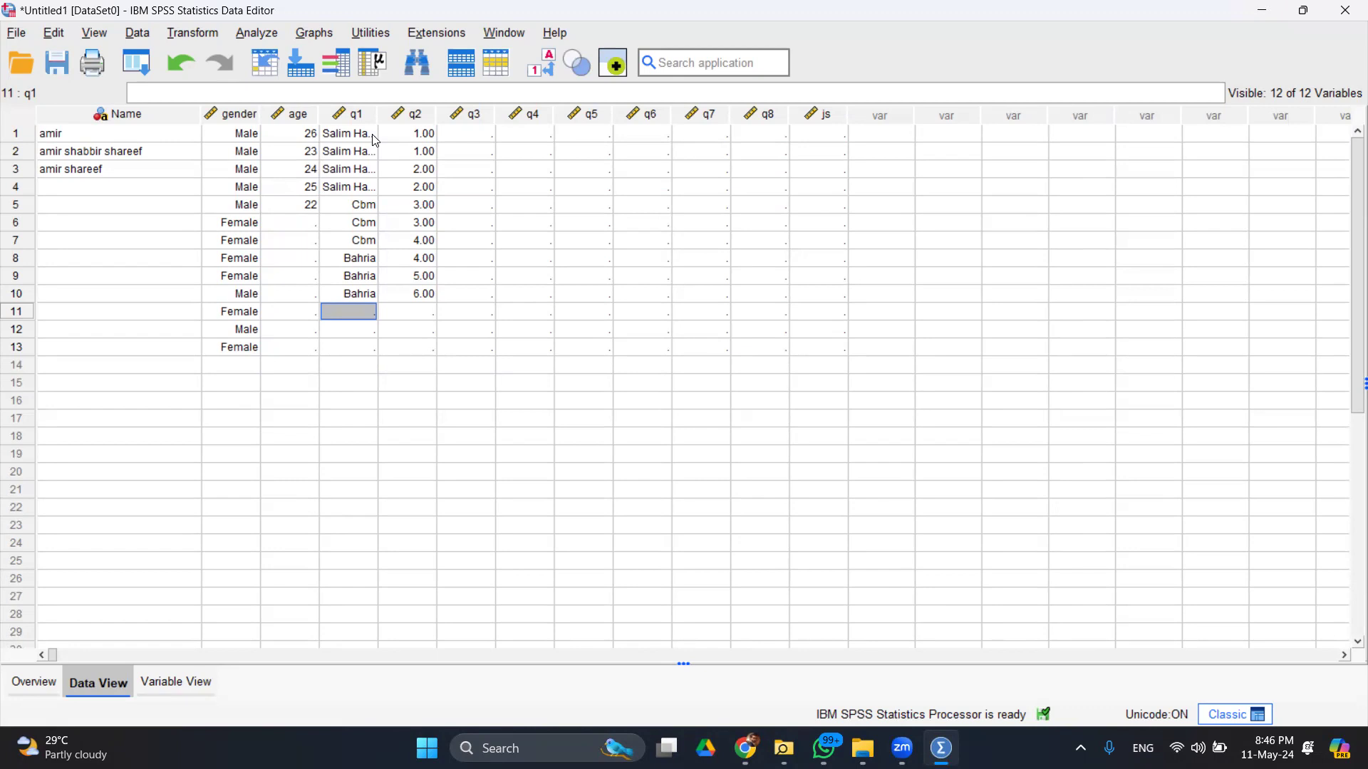
- Label q2 values 1 = Very Dis and 2 = Dis
{"action": "left_click", "coordinate": [176, 682]}
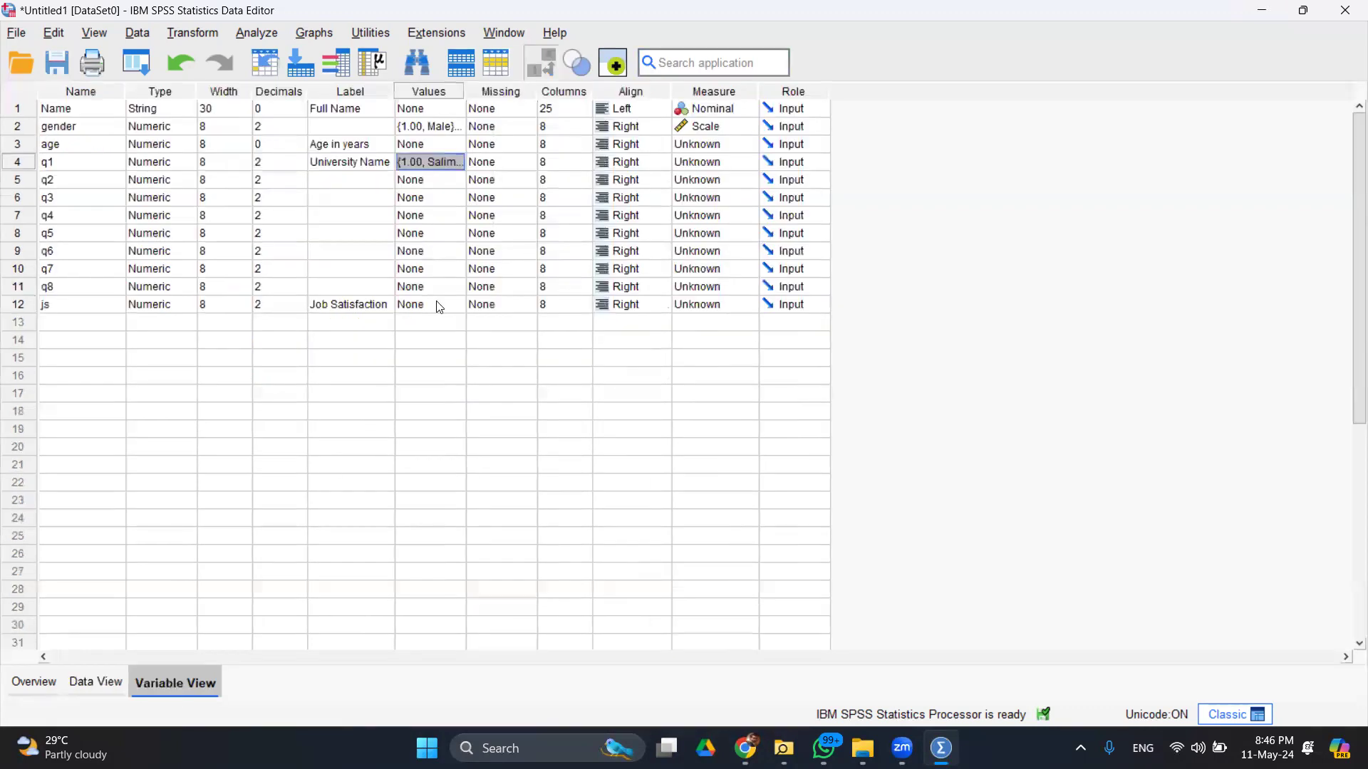
{"action": "double_click", "coordinate": [450, 180]}
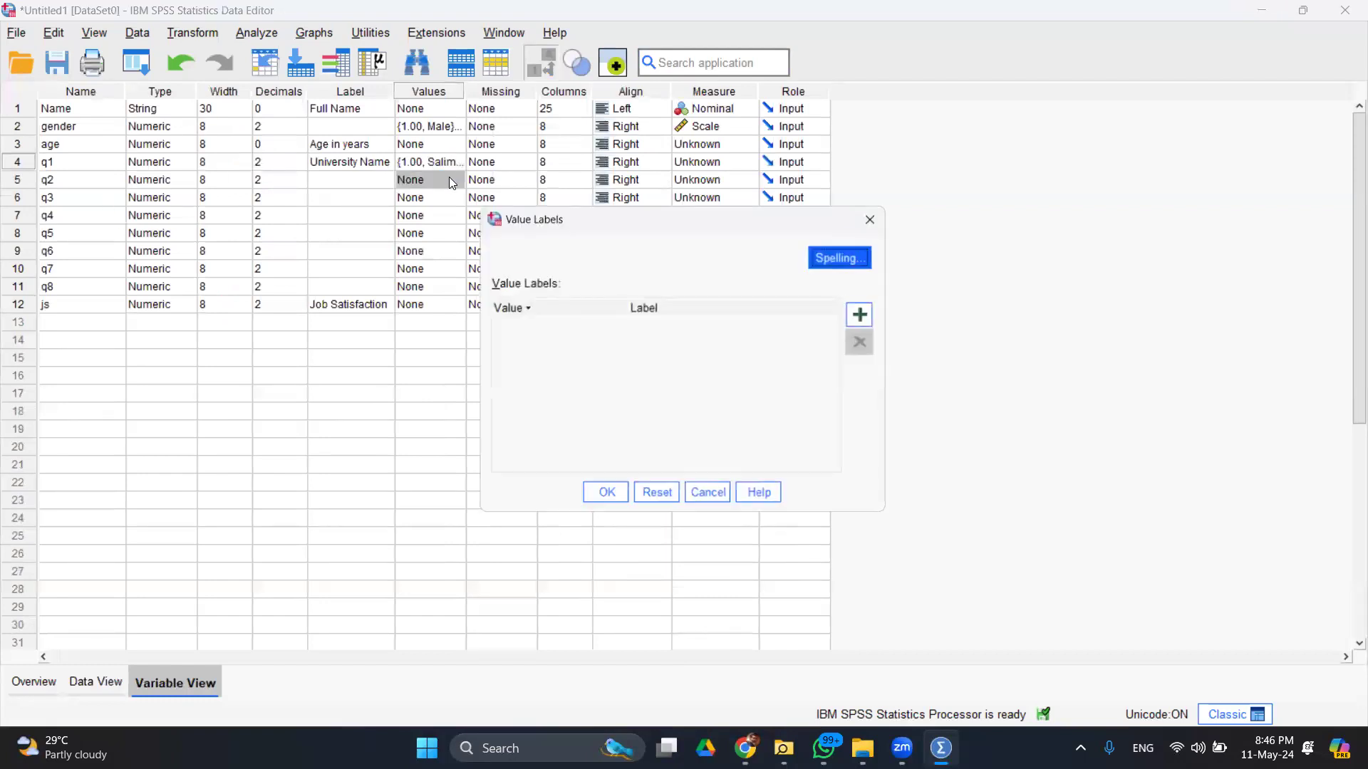
{"action": "left_click", "coordinate": [865, 319]}
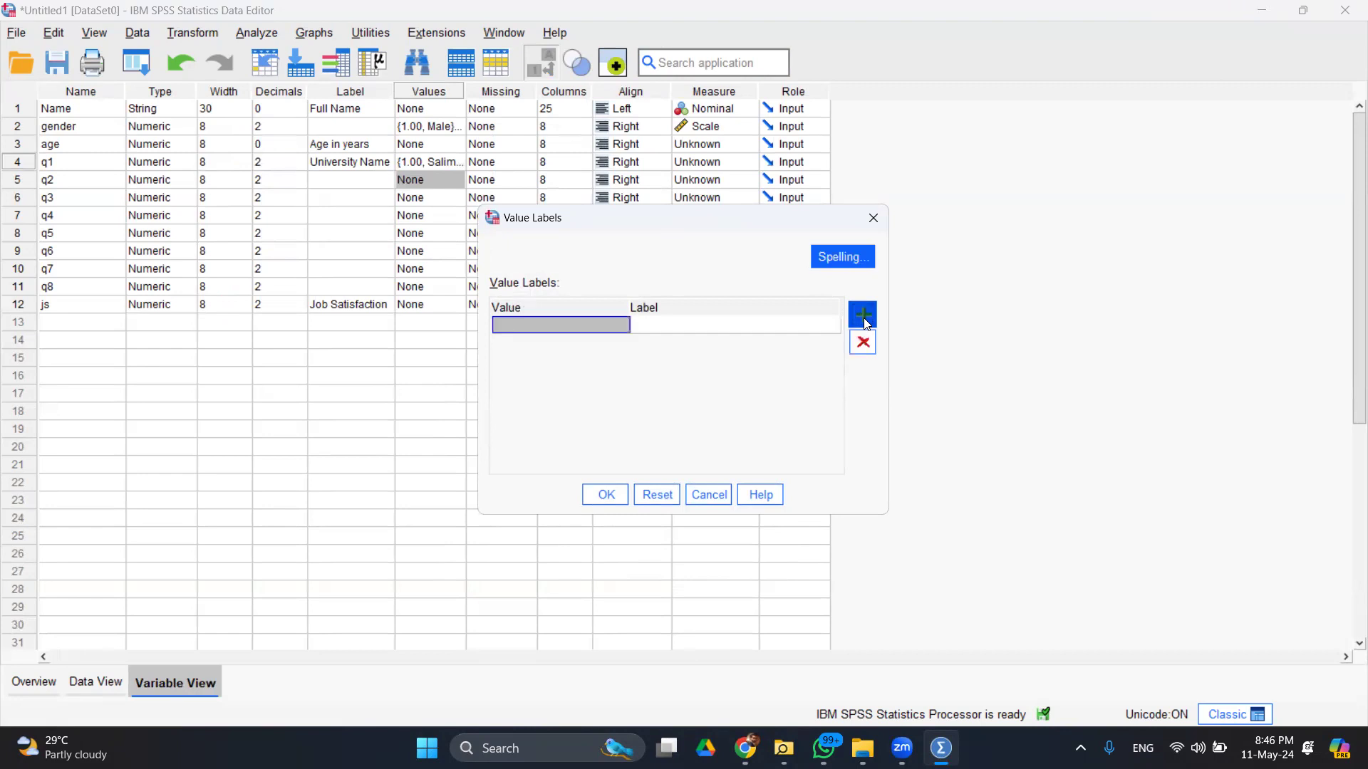
{"action": "type", "text": "1"}
{"action": "left_click", "coordinate": [799, 327]}
{"action": "type", "text": "Ve"}
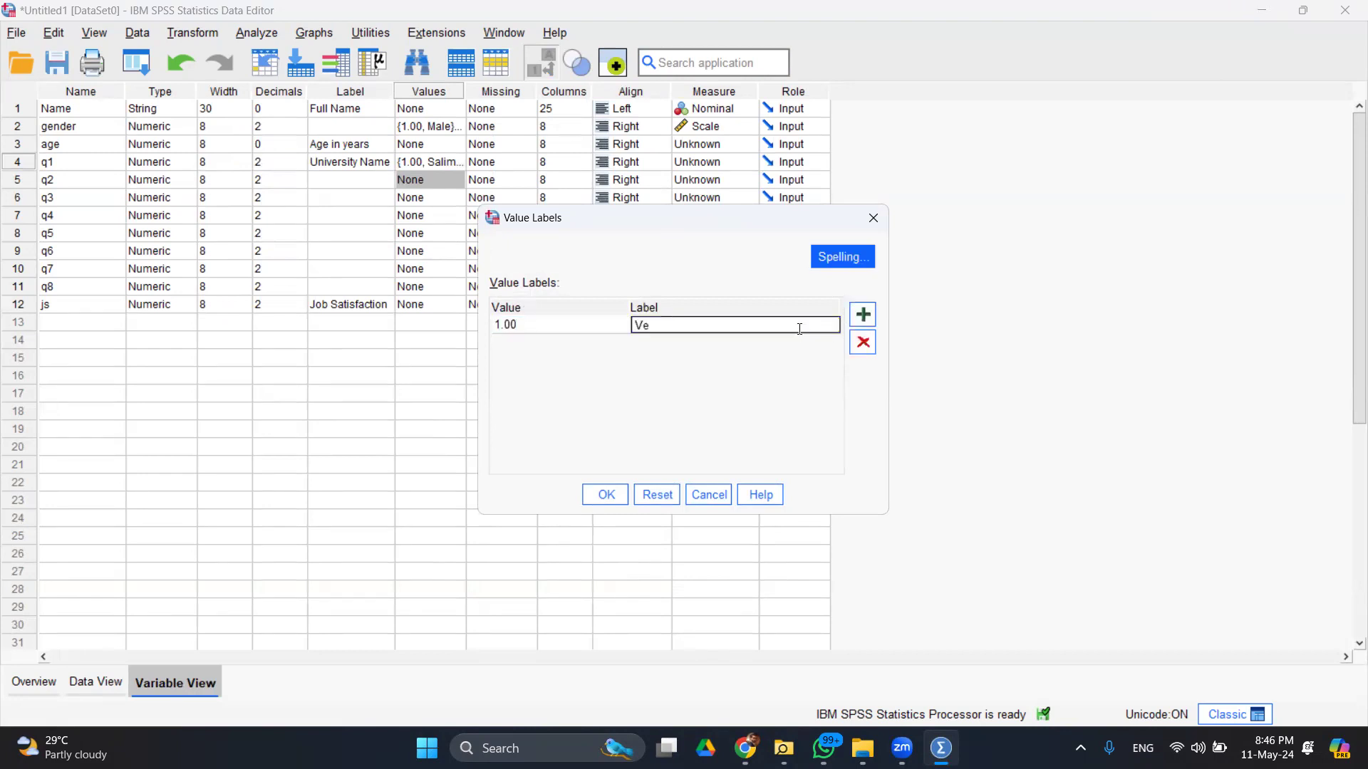
{"action": "type", "text": "ry Dis"}
{"action": "left_click", "coordinate": [863, 314]}
{"action": "type", "text": "2"}
{"action": "left_click", "coordinate": [691, 344]}
{"action": "type", "text": "Dis"}
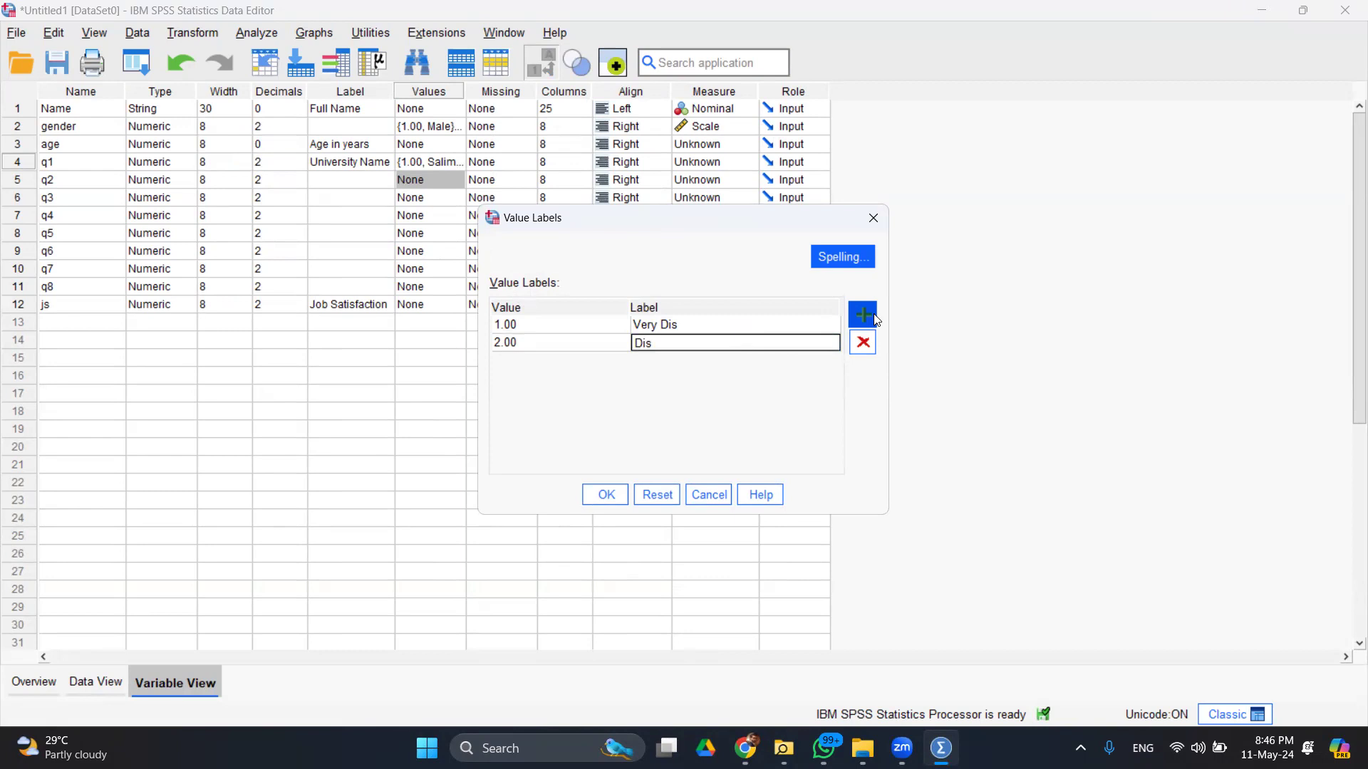
- Add q2 labels 3 = Neutral, 4 = Sat and 5 = Very Sat, and confirm
{"action": "left_click", "coordinate": [876, 319]}
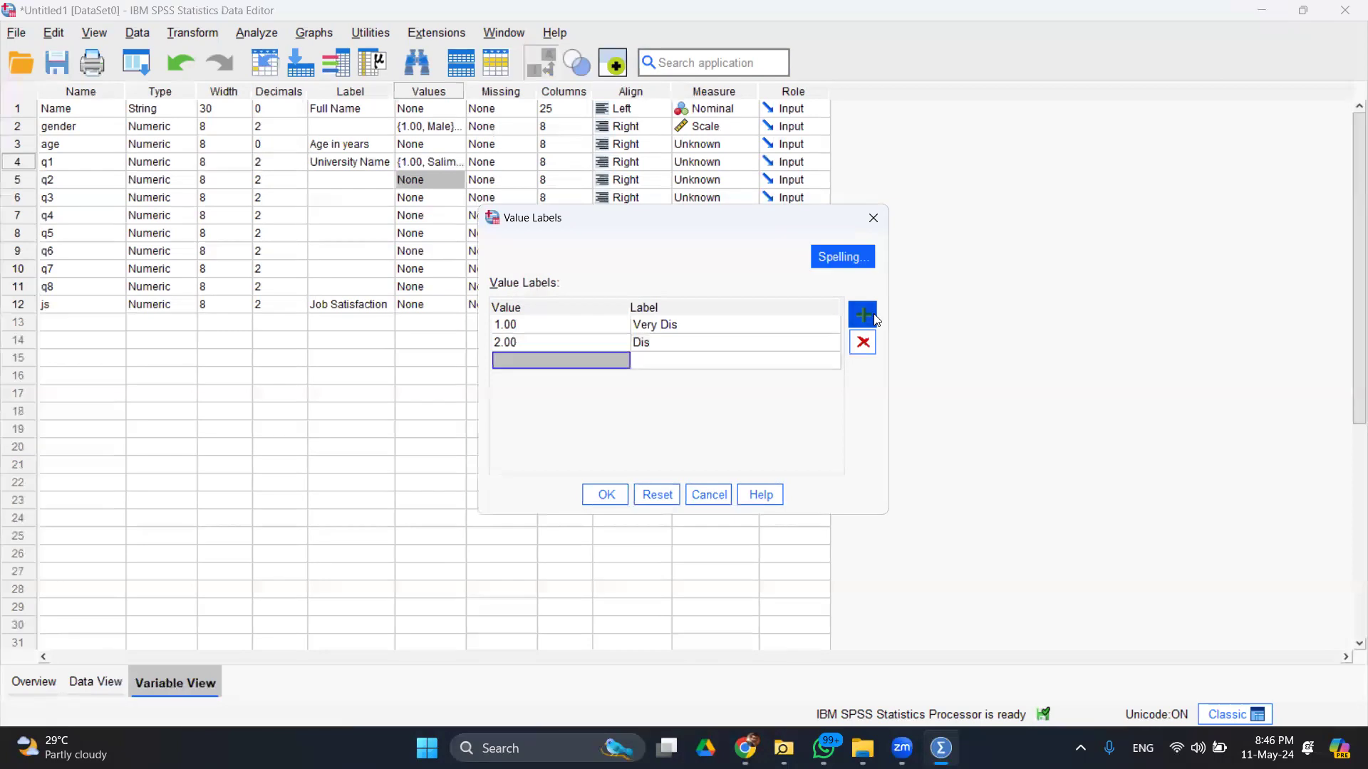
{"action": "type", "text": "3"}
{"action": "left_click", "coordinate": [728, 367]}
{"action": "type", "text": "Neutral"}
{"action": "left_click", "coordinate": [865, 325]}
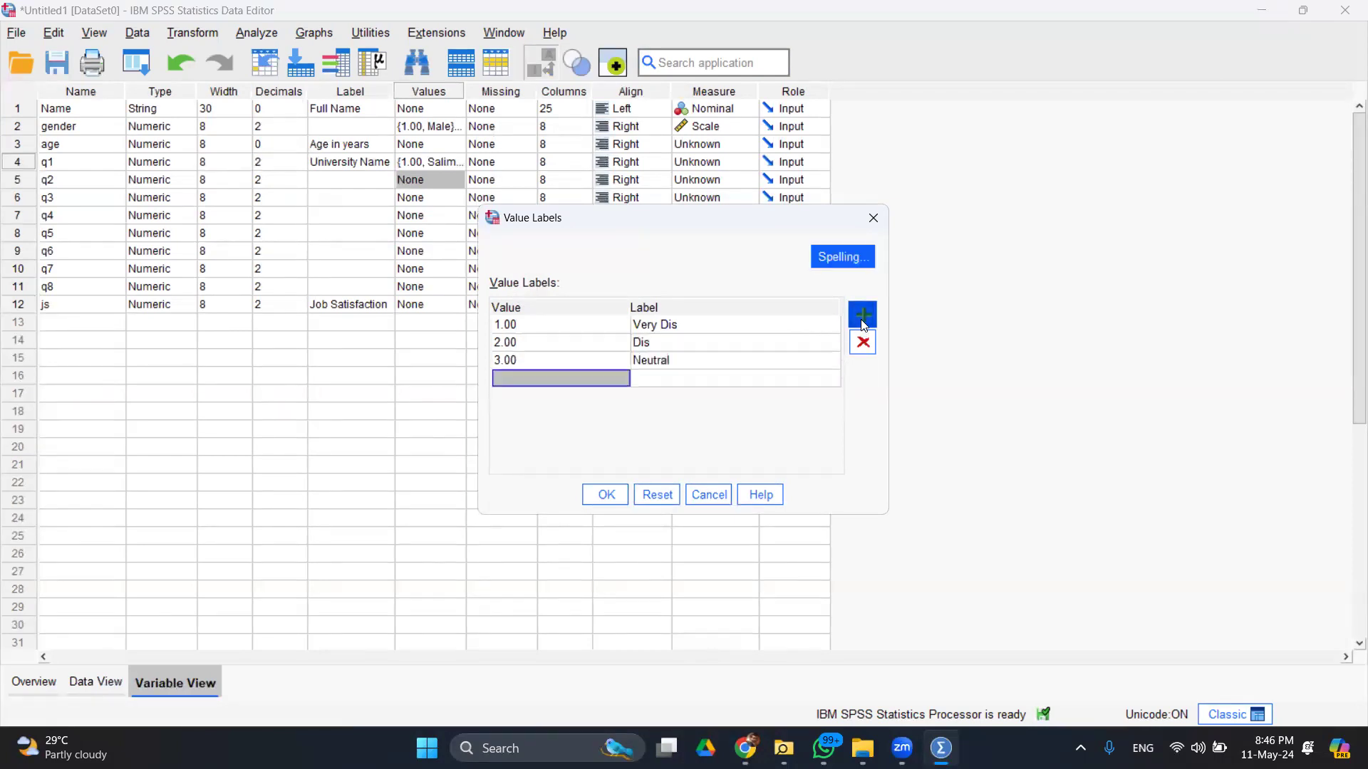
{"action": "type", "text": "4"}
{"action": "left_click", "coordinate": [721, 377]}
{"action": "type", "text": "Sat"}
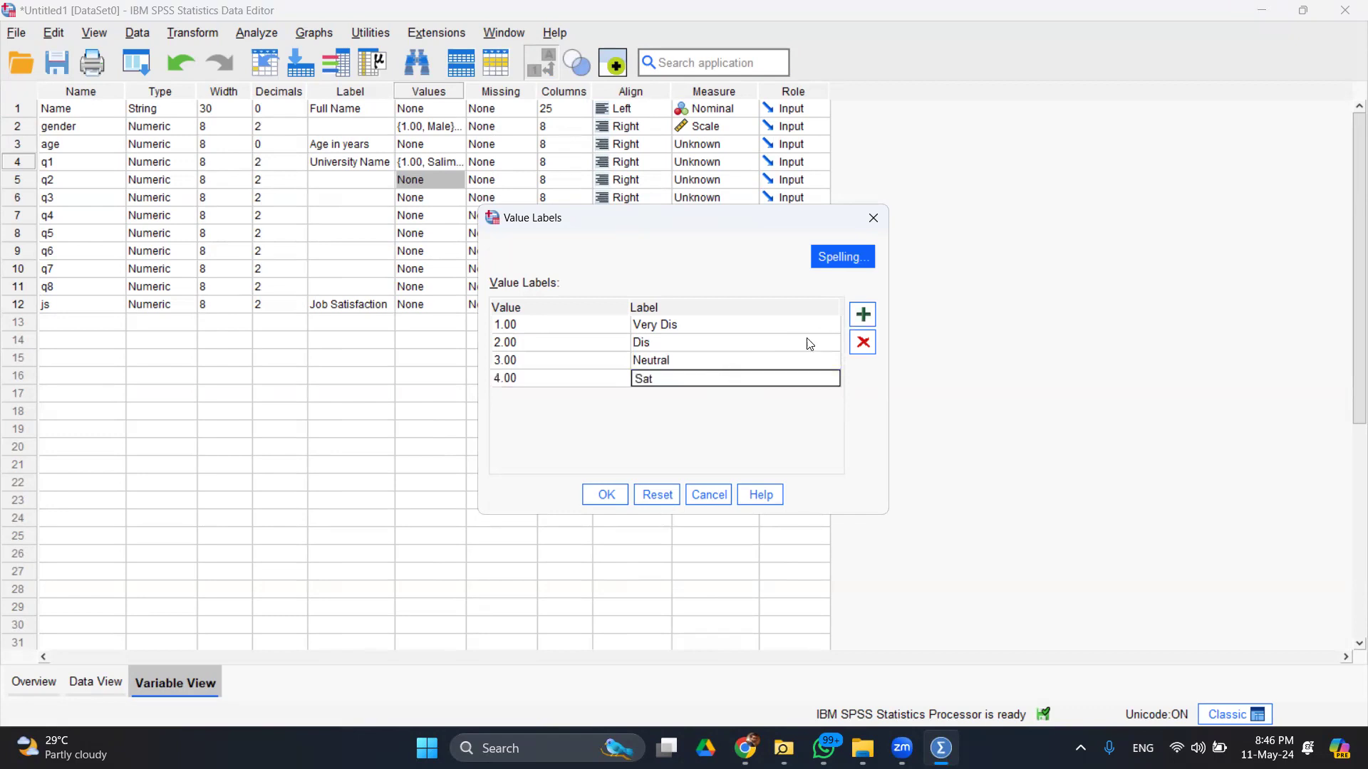
{"action": "left_click", "coordinate": [869, 317]}
{"action": "type", "text": "5"}
{"action": "left_click", "coordinate": [735, 391]}
{"action": "type", "text": "Very Sat"}
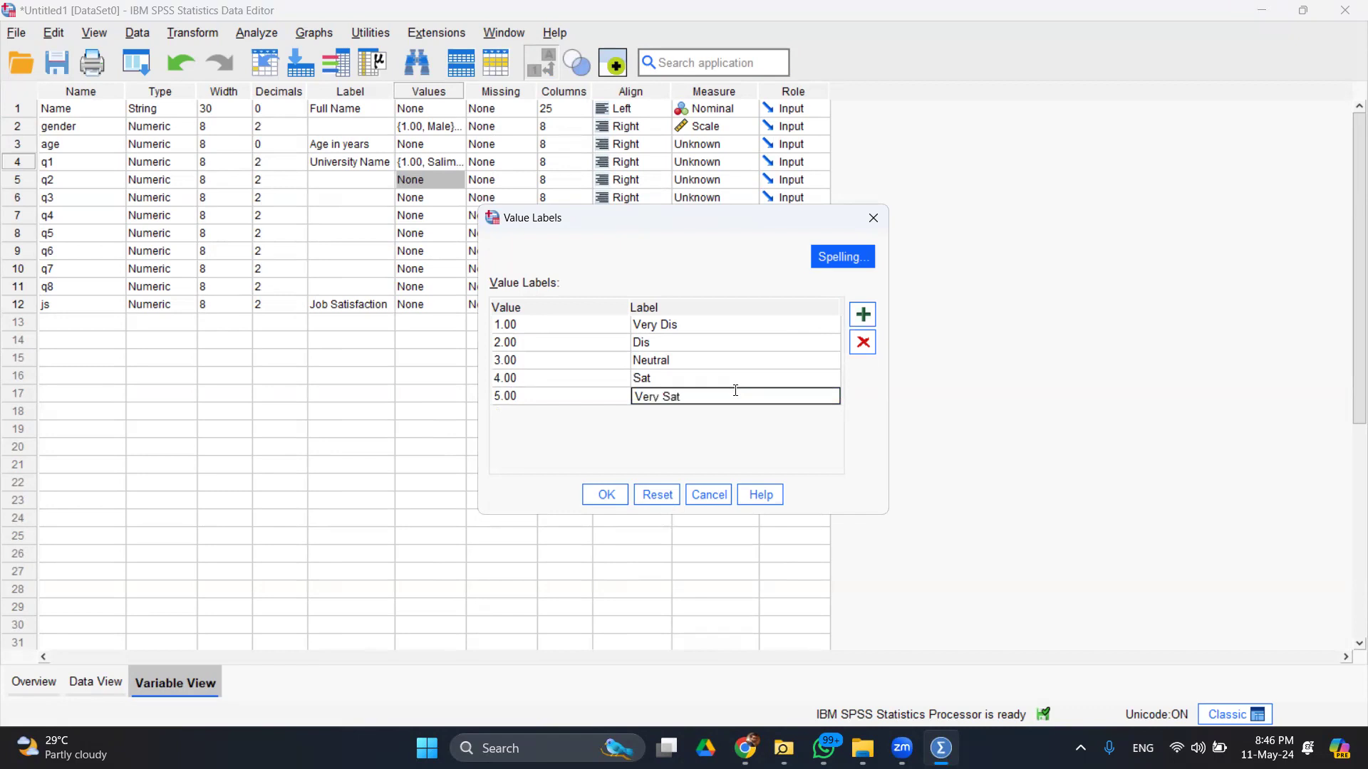
{"action": "left_click", "coordinate": [606, 495]}
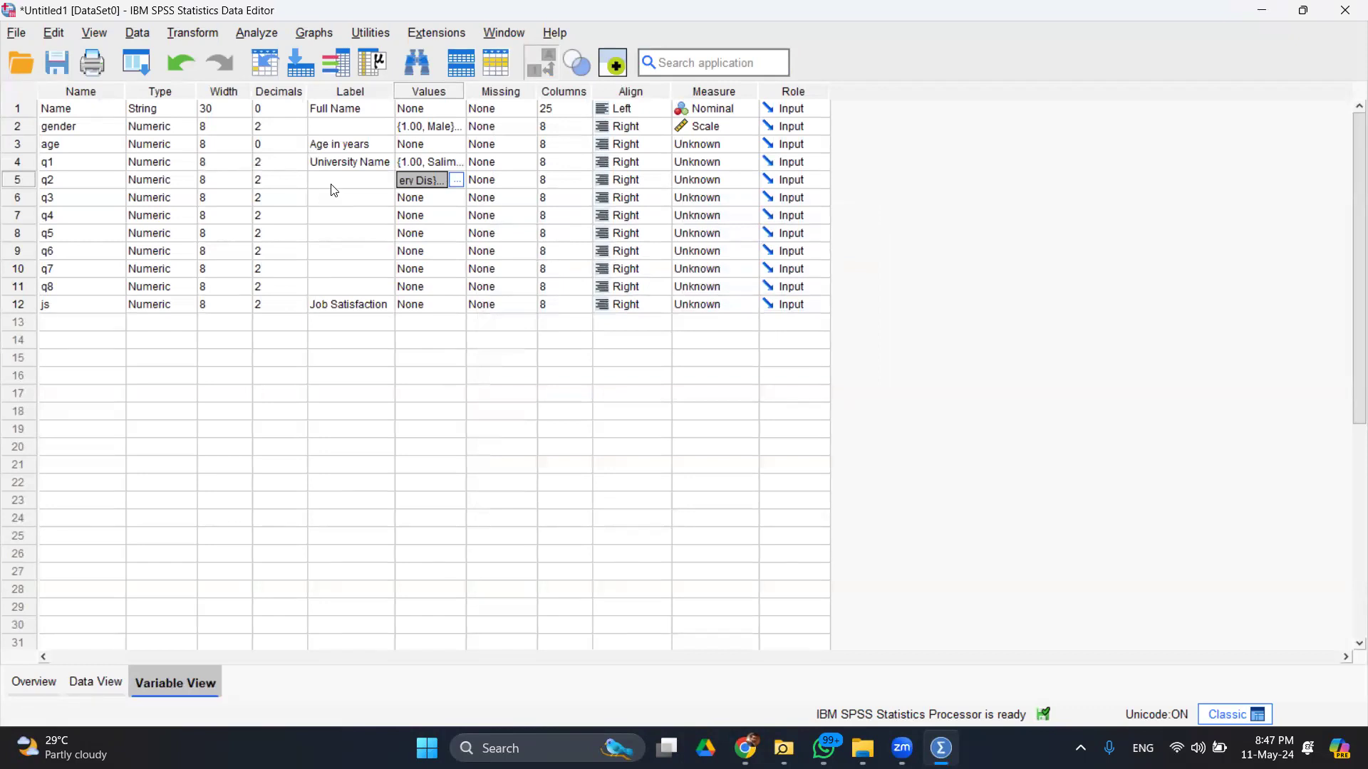
{"action": "left_click", "coordinate": [133, 36]}
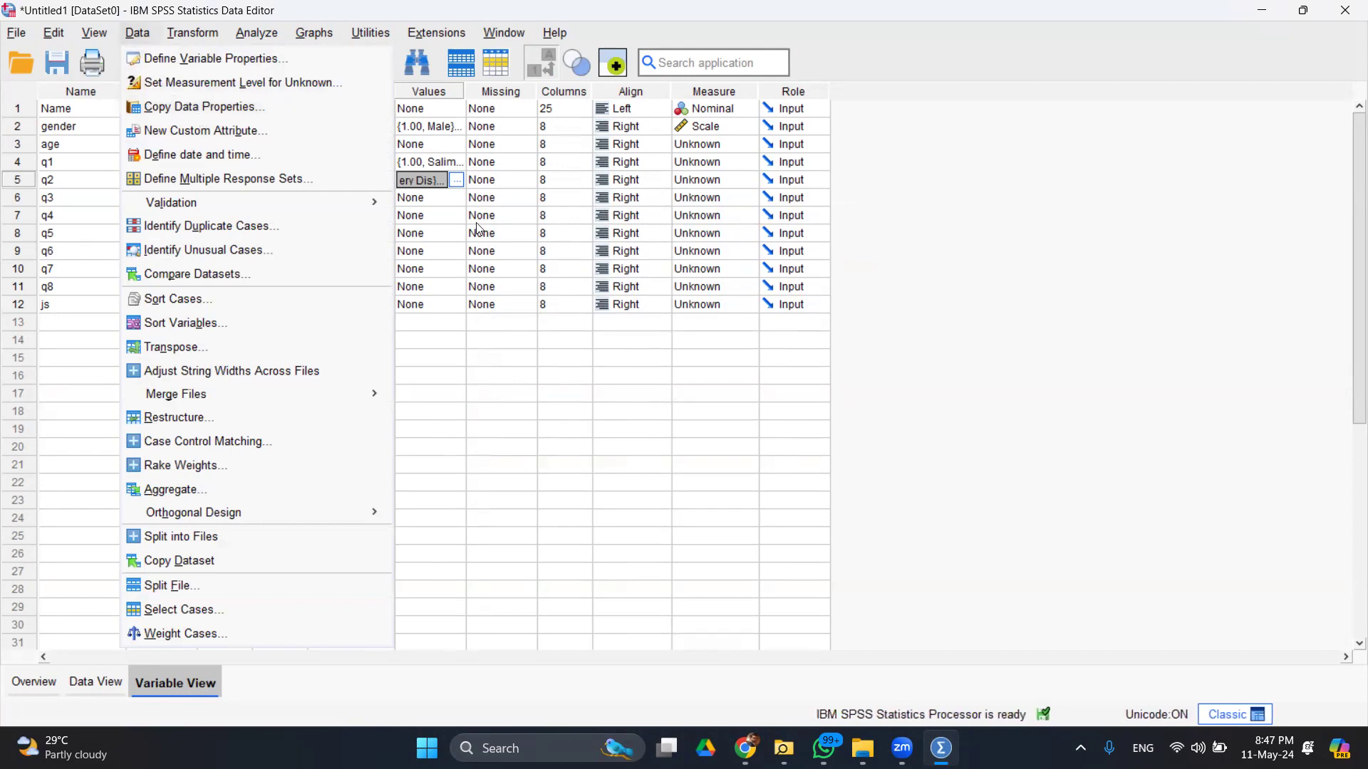
- Copy q2's five satisfaction value labels and paste them into q3 through js
{"action": "left_click", "coordinate": [487, 416]}
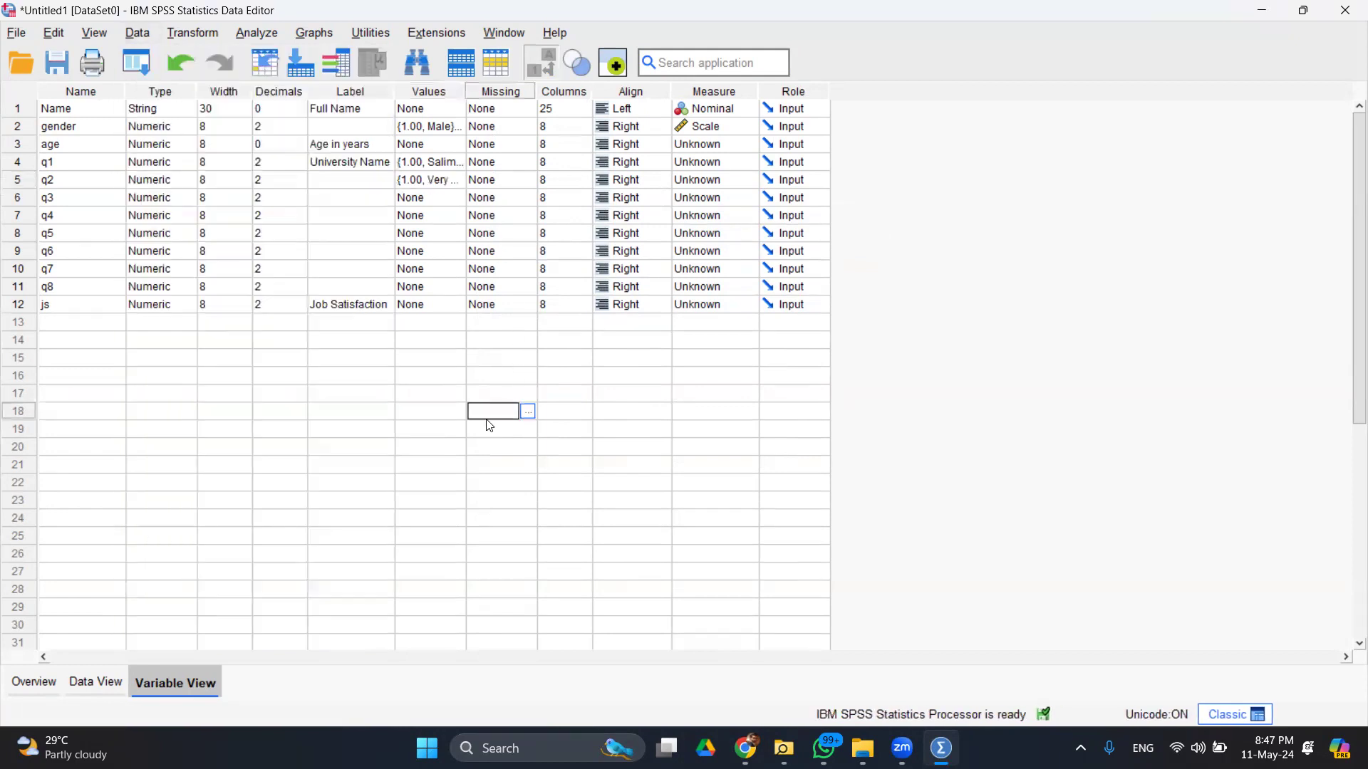
{"action": "left_click", "coordinate": [431, 187]}
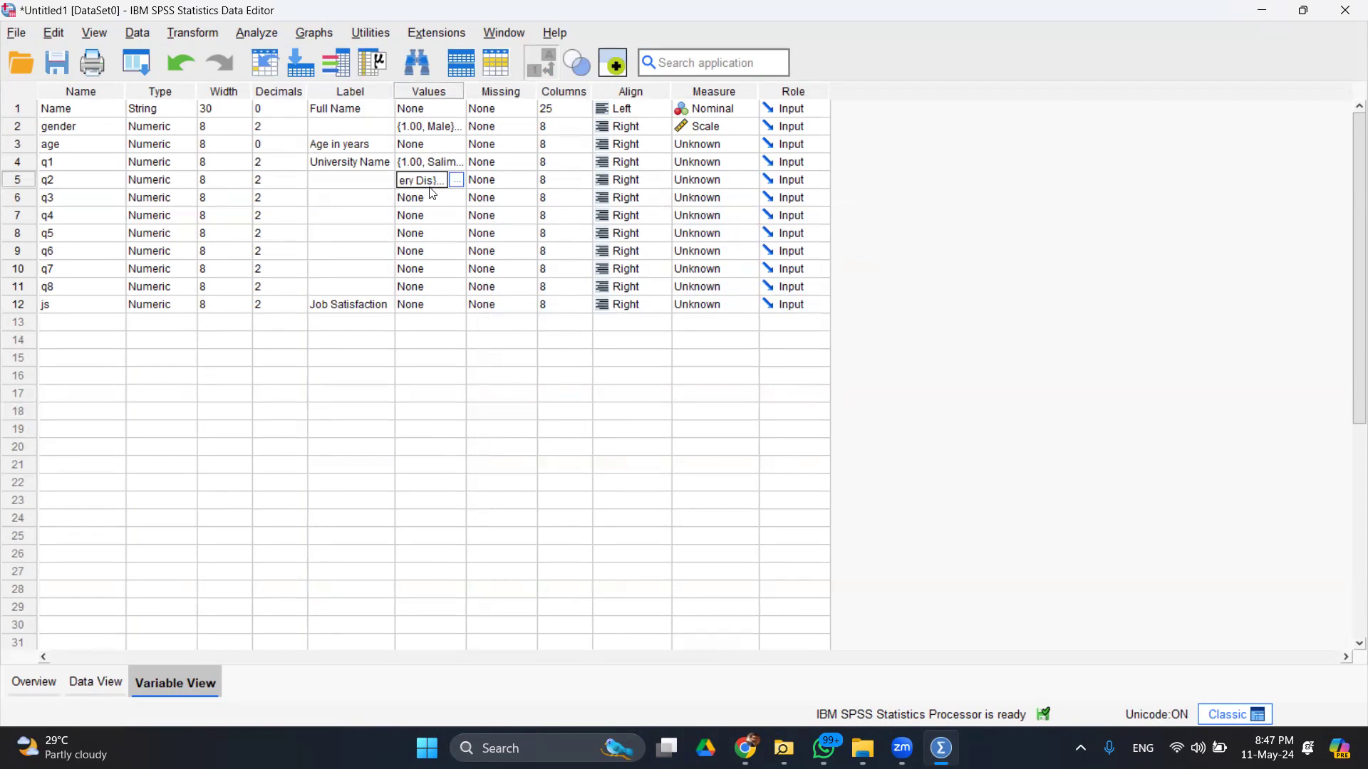
{"action": "left_click", "coordinate": [430, 189]}
{"action": "key", "text": "shift+Down"}
{"action": "key", "text": "shift+Down"}
{"action": "key", "text": "shift+Down"}
{"action": "key", "text": "shift+Down"}
{"action": "key", "text": "shift+Down"}
{"action": "key", "text": "shift+Down"}
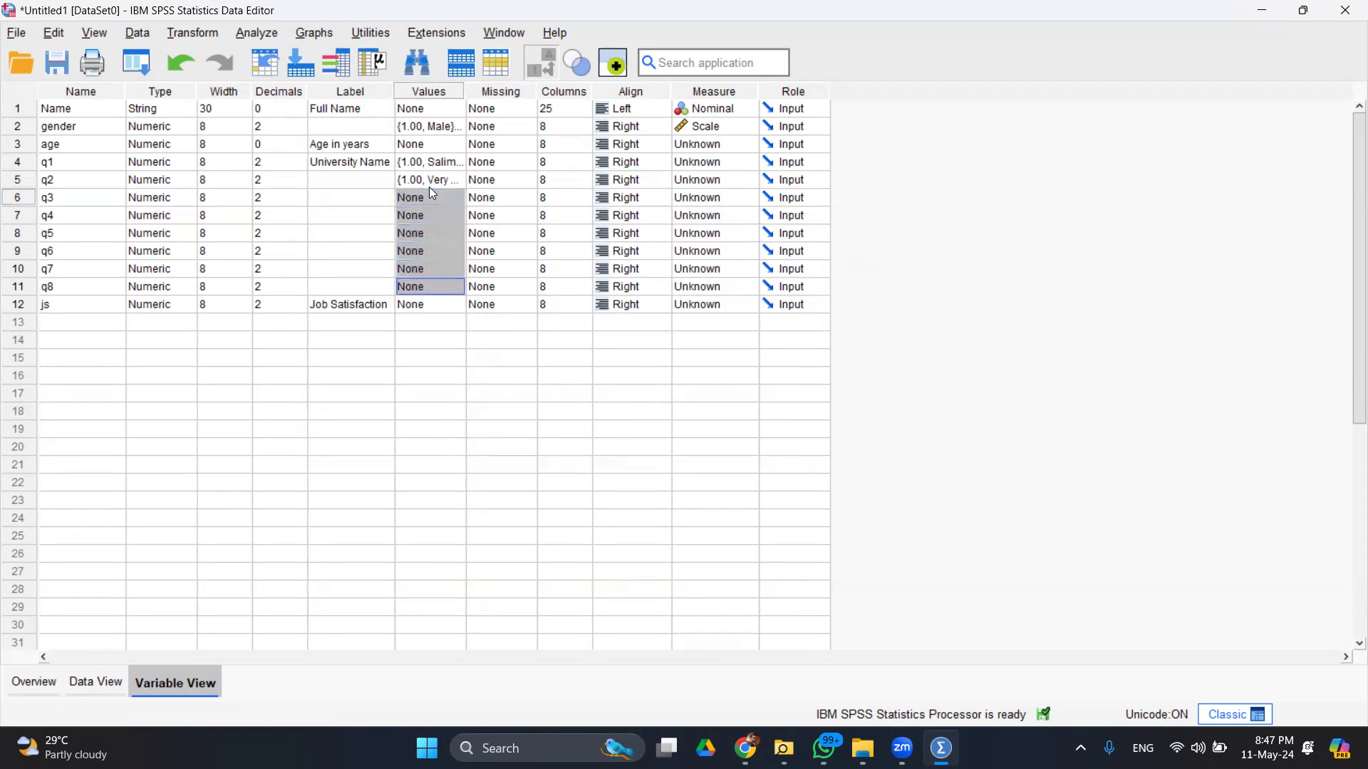
{"action": "key", "text": "ctrl+v"}
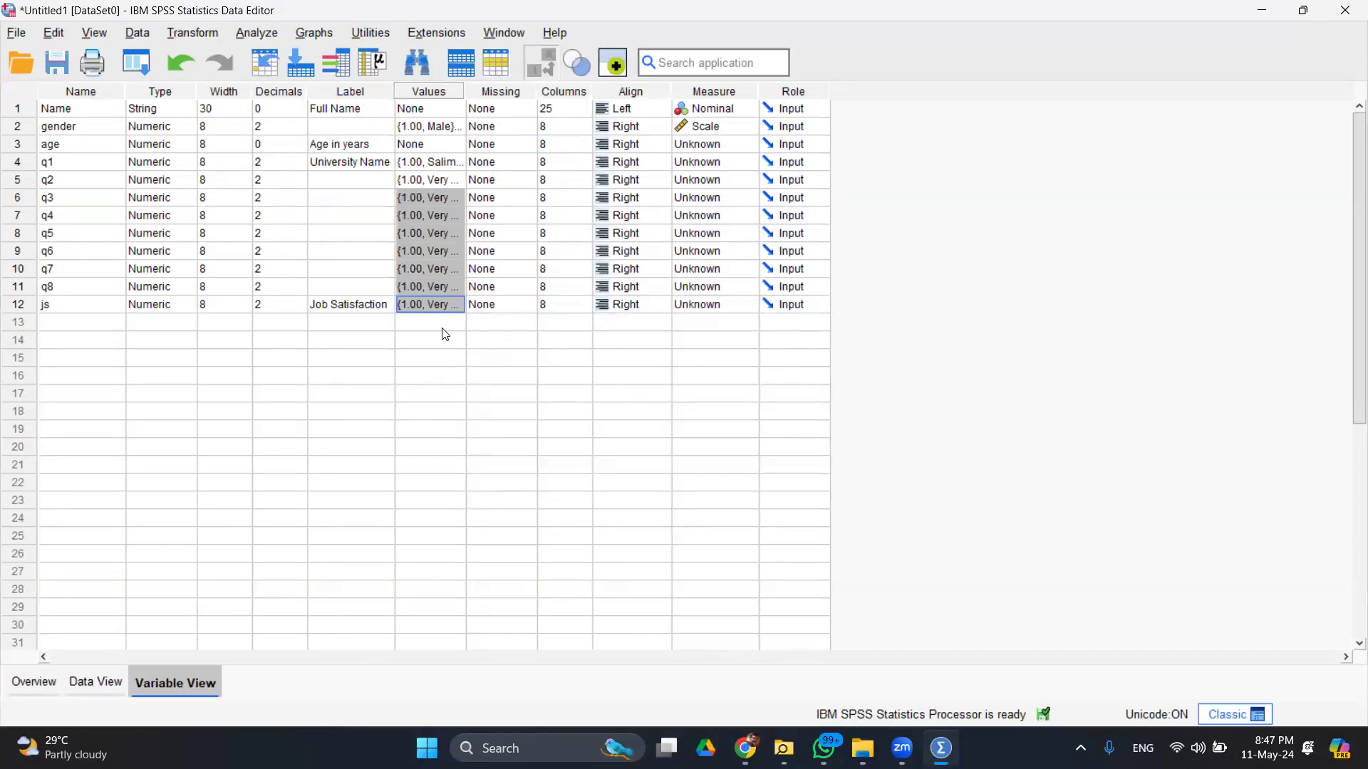
- Check q7's value labels and close the dialog without changes
{"action": "left_click", "coordinate": [440, 267]}
{"action": "left_click", "coordinate": [456, 269]}
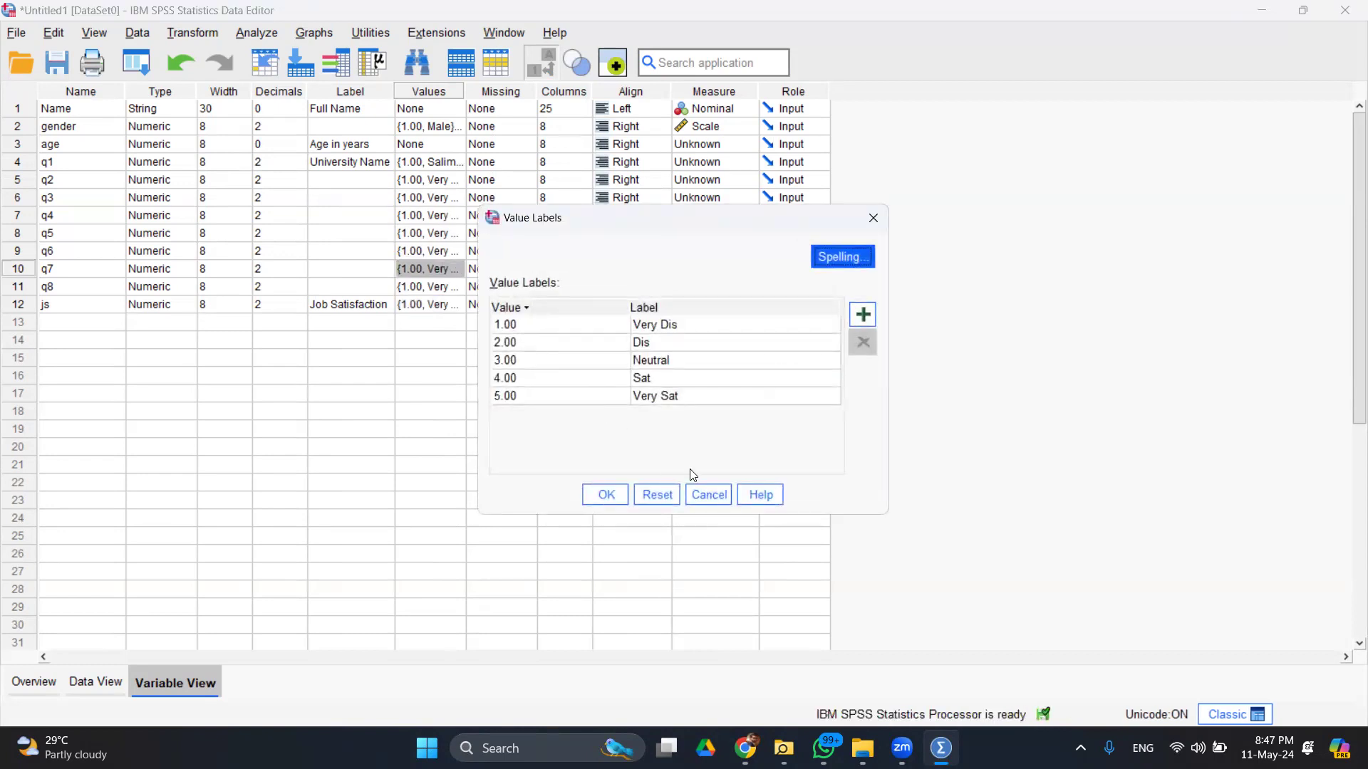
{"action": "left_click", "coordinate": [720, 494]}
- In Data View, correct row 10's out-of-range q2 value from 6 to 3 (Neutral)
{"action": "left_click", "coordinate": [111, 683]}
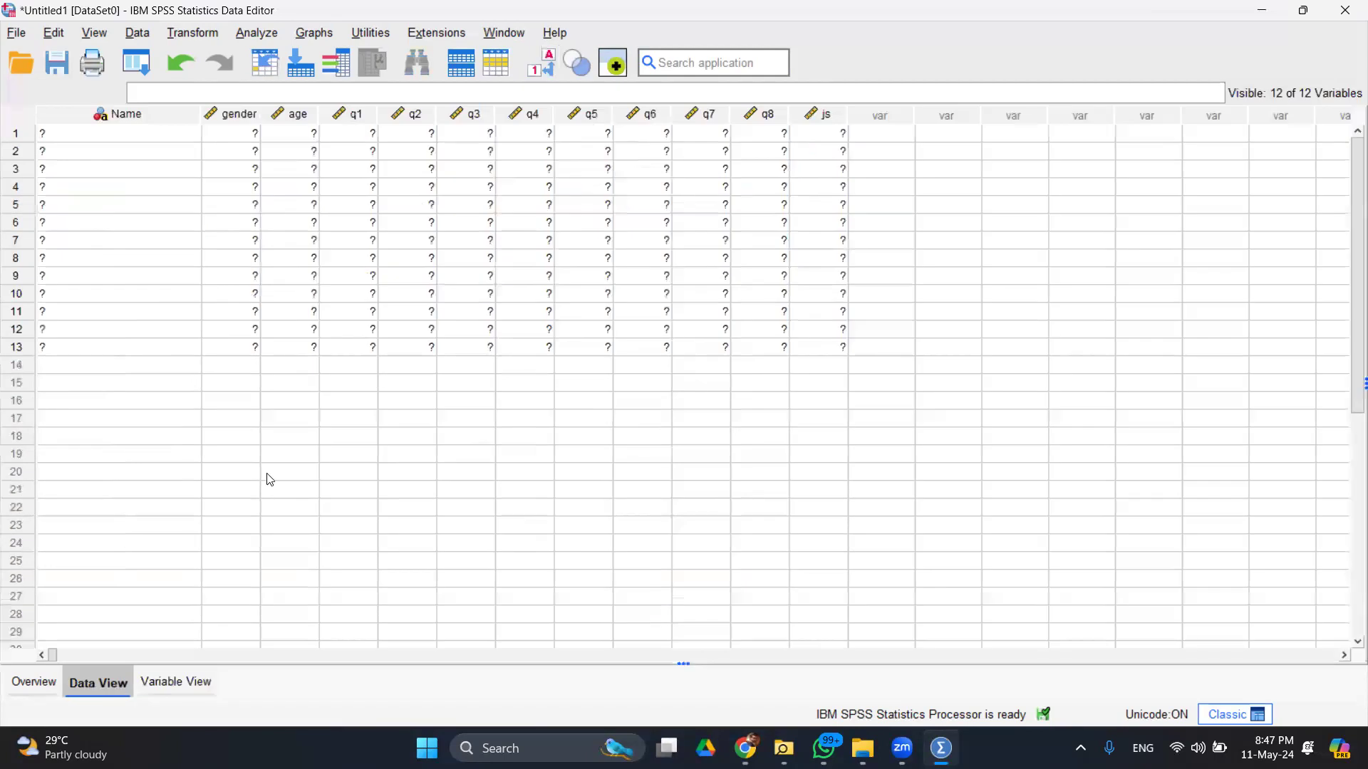
{"action": "left_click", "coordinate": [425, 300]}
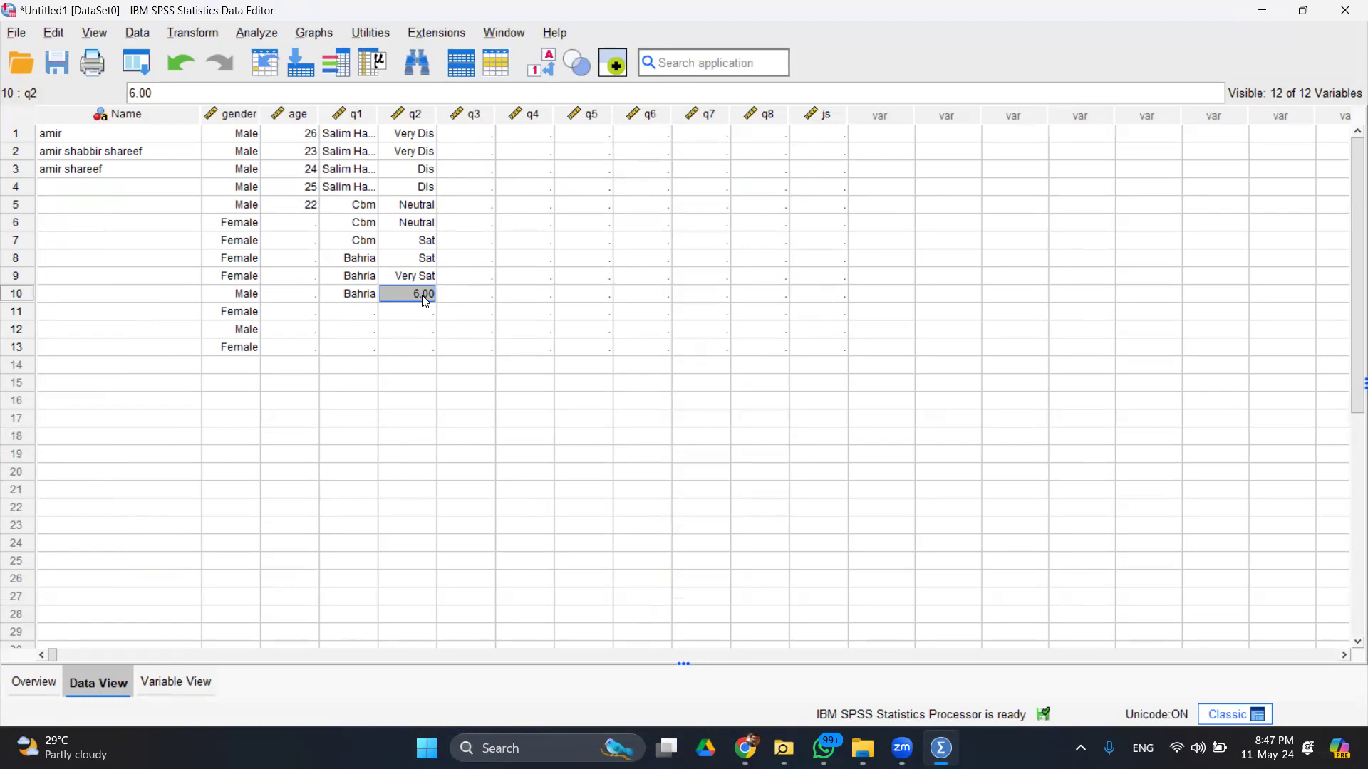
{"action": "type", "text": "3"}
{"action": "key", "text": "Return"}
- Enter the q3 satisfaction codes for rows 1 through 11
{"action": "key", "text": "Right"}
{"action": "key", "text": "Up"}
{"action": "key", "text": "Up"}
{"action": "key", "text": "Up"}
{"action": "key", "text": "Up"}
{"action": "key", "text": "Up"}
{"action": "key", "text": "Up"}
{"action": "key", "text": "Up"}
{"action": "key", "text": "Up"}
{"action": "key", "text": "Up"}
{"action": "key", "text": "Up"}
{"action": "type", "text": "2"}
{"action": "key", "text": "Return"}
{"action": "type", "text": "3"}
{"action": "key", "text": "Return"}
{"action": "type", "text": "4"}
{"action": "key", "text": "Return"}
{"action": "type", "text": "3 1 2 3 2 1 2 "}
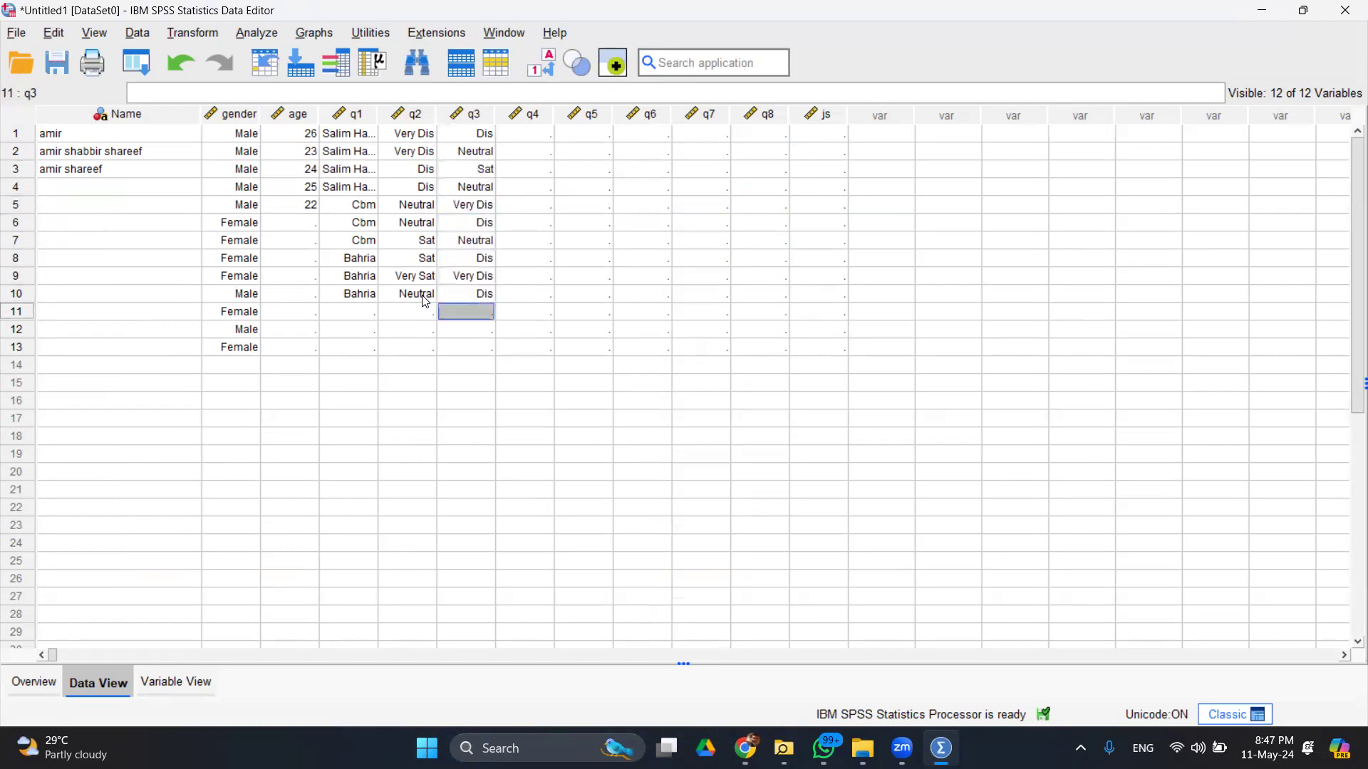
{"action": "type", "text": "3"}
{"action": "key", "text": "Return"}
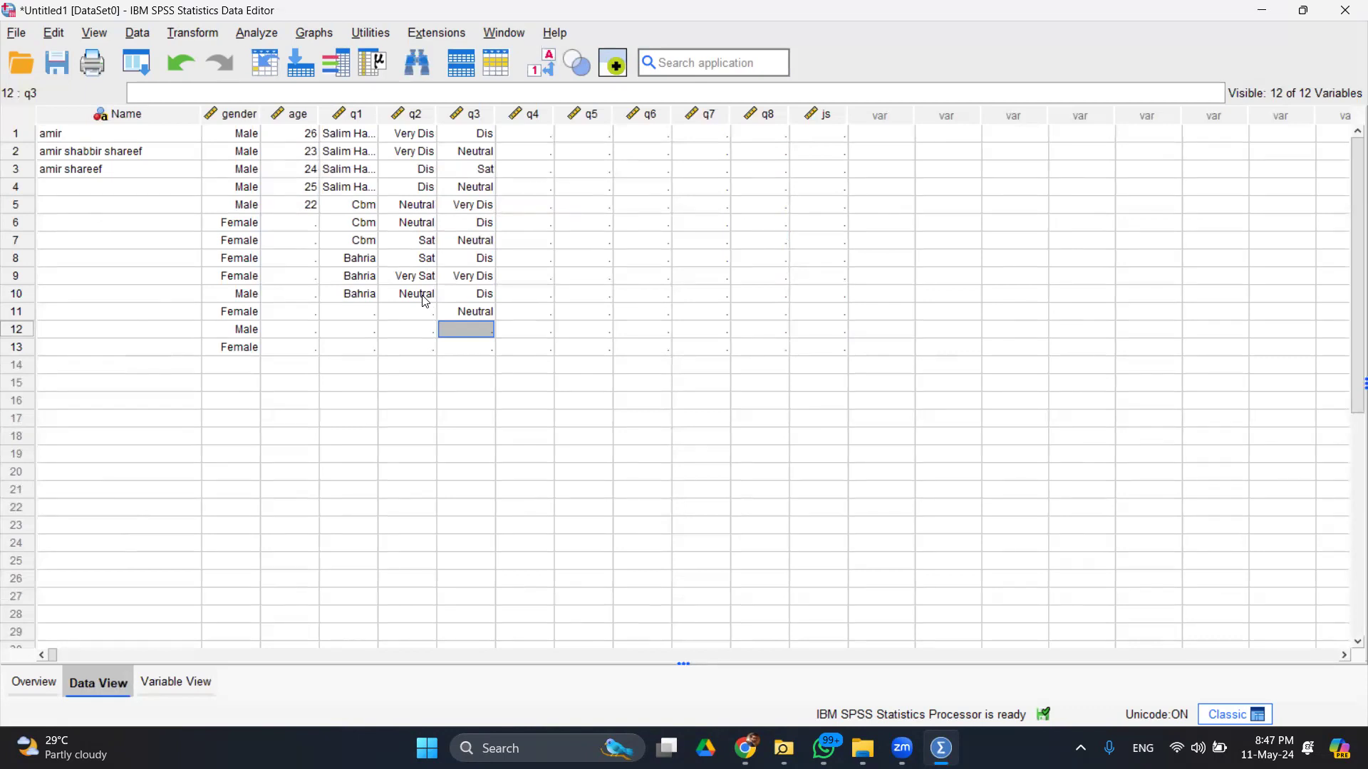
- Enter q1 university codes 2, 2 and 1 for rows 11–13
{"action": "key", "text": "Left"}
{"action": "key", "text": "Left"}
{"action": "key", "text": "Up"}
{"action": "type", "text": "2"}
{"action": "key", "text": "Return"}
{"action": "type", "text": "2"}
{"action": "key", "text": "Return"}
{"action": "type", "text": "1"}
{"action": "key", "text": "Return"}
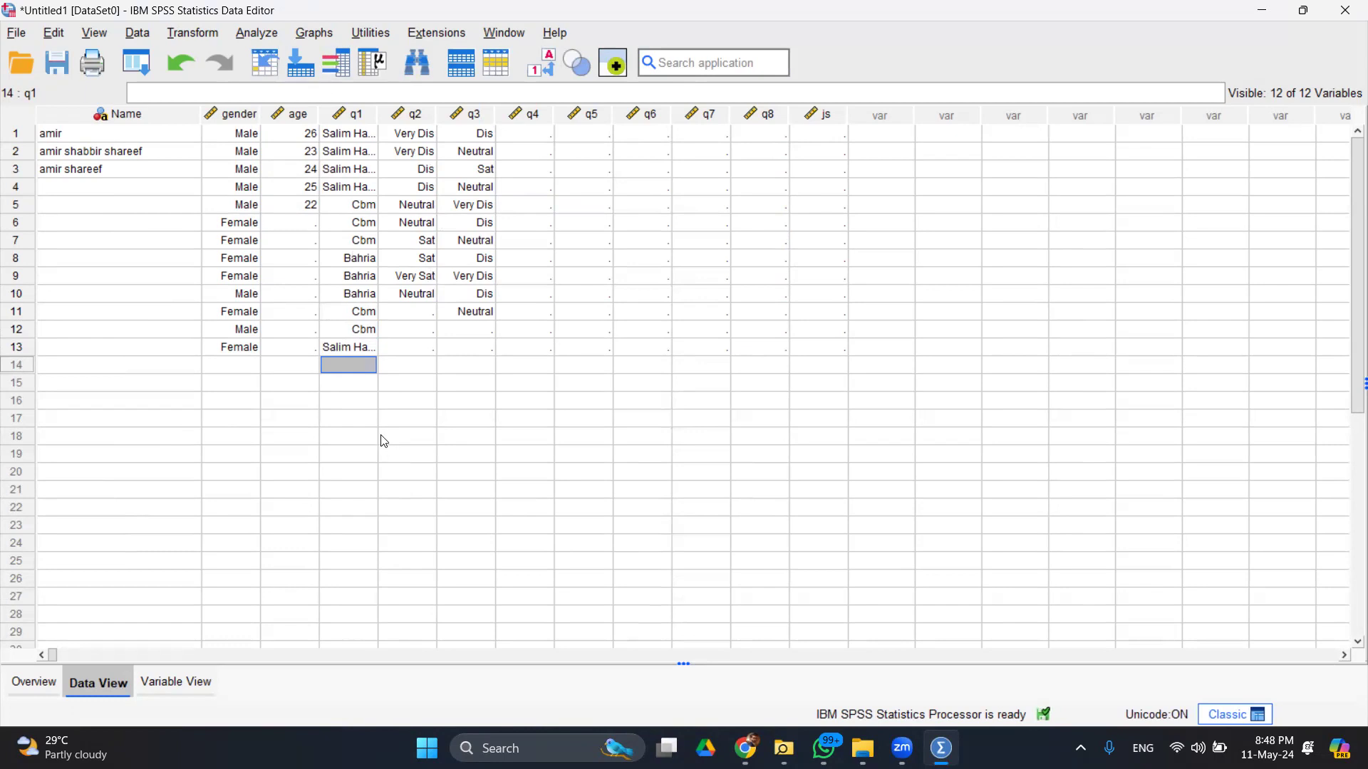
- In Variable View, review q1's value labels and close them
{"action": "left_click", "coordinate": [173, 684]}
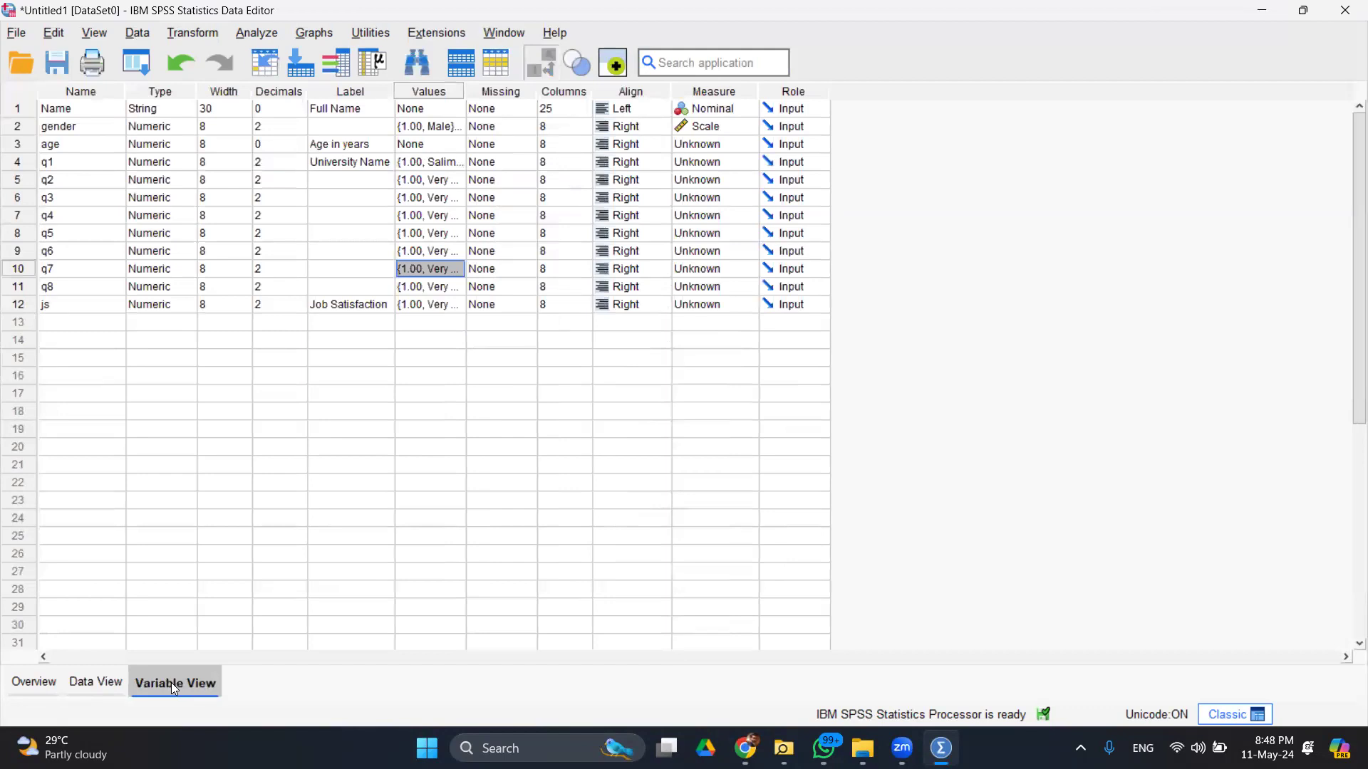
{"action": "left_click", "coordinate": [463, 167]}
{"action": "left_click", "coordinate": [457, 162]}
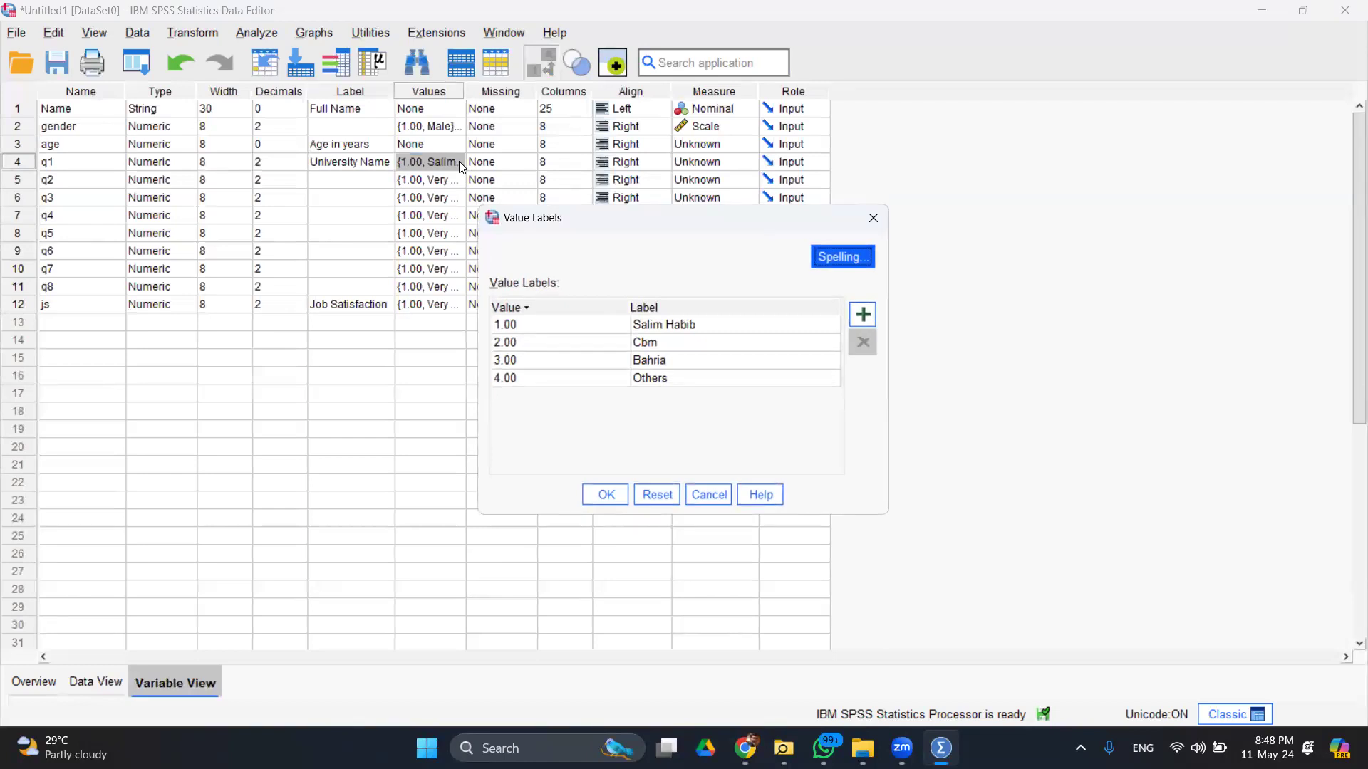
{"action": "left_click", "coordinate": [872, 218]}
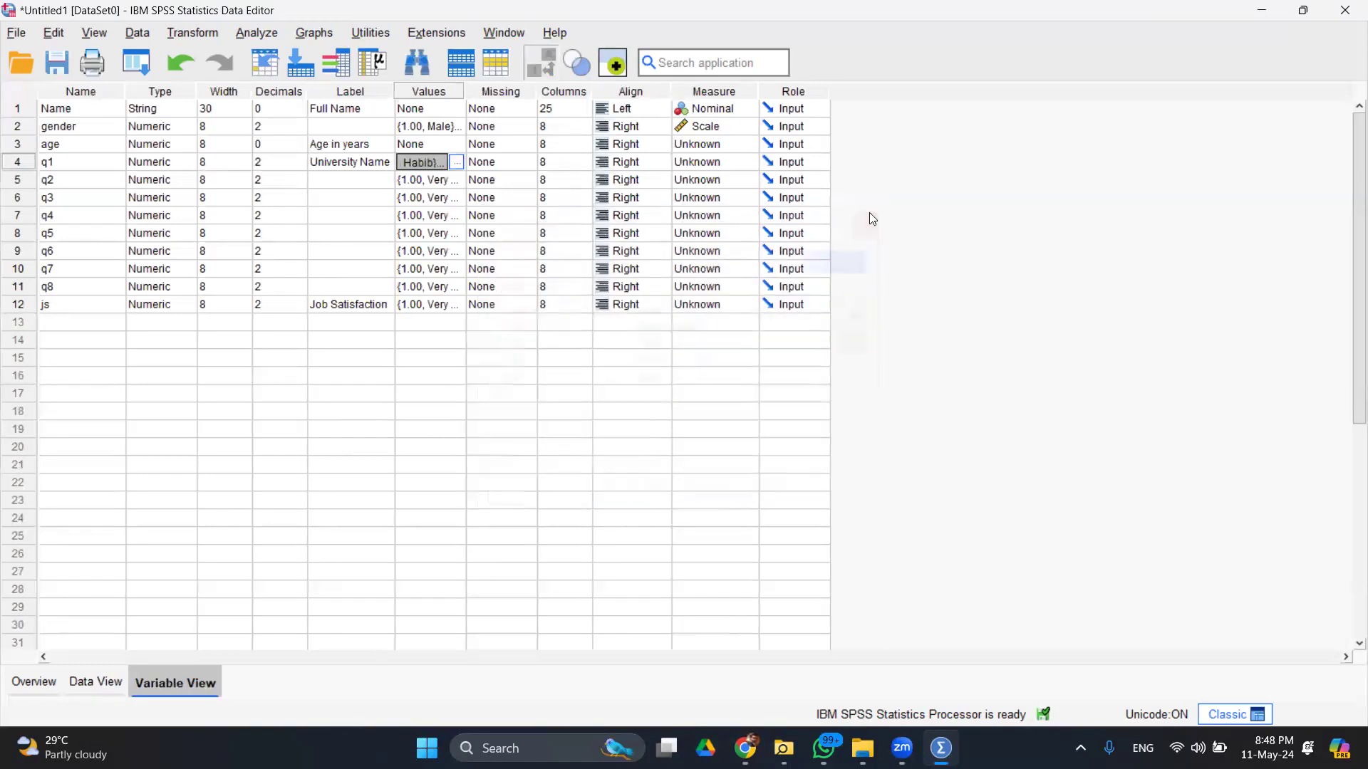
- Define 1 as a discrete missing value for q1
{"action": "left_click", "coordinate": [528, 164]}
{"action": "left_click", "coordinate": [528, 164]}
{"action": "left_click", "coordinate": [604, 326]}
{"action": "type", "text": "1"}
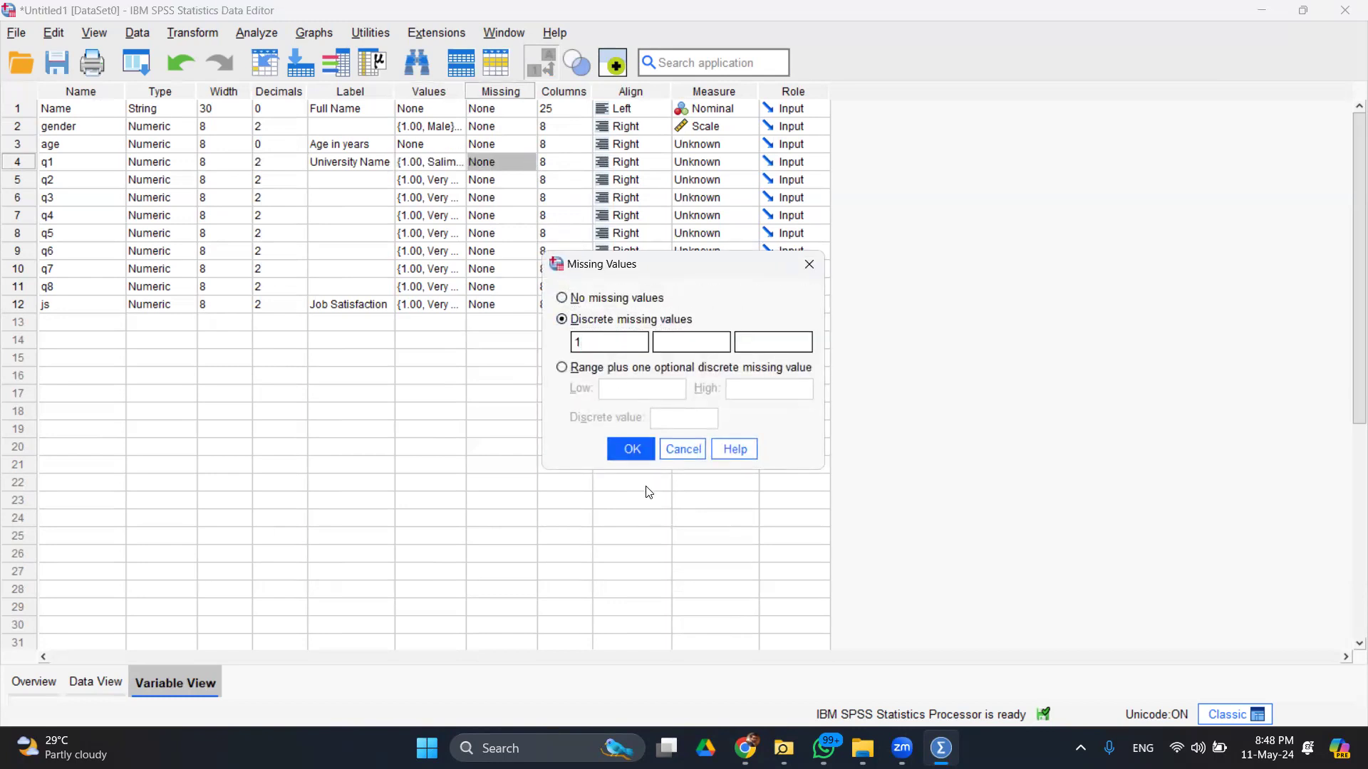
{"action": "left_click", "coordinate": [639, 445]}
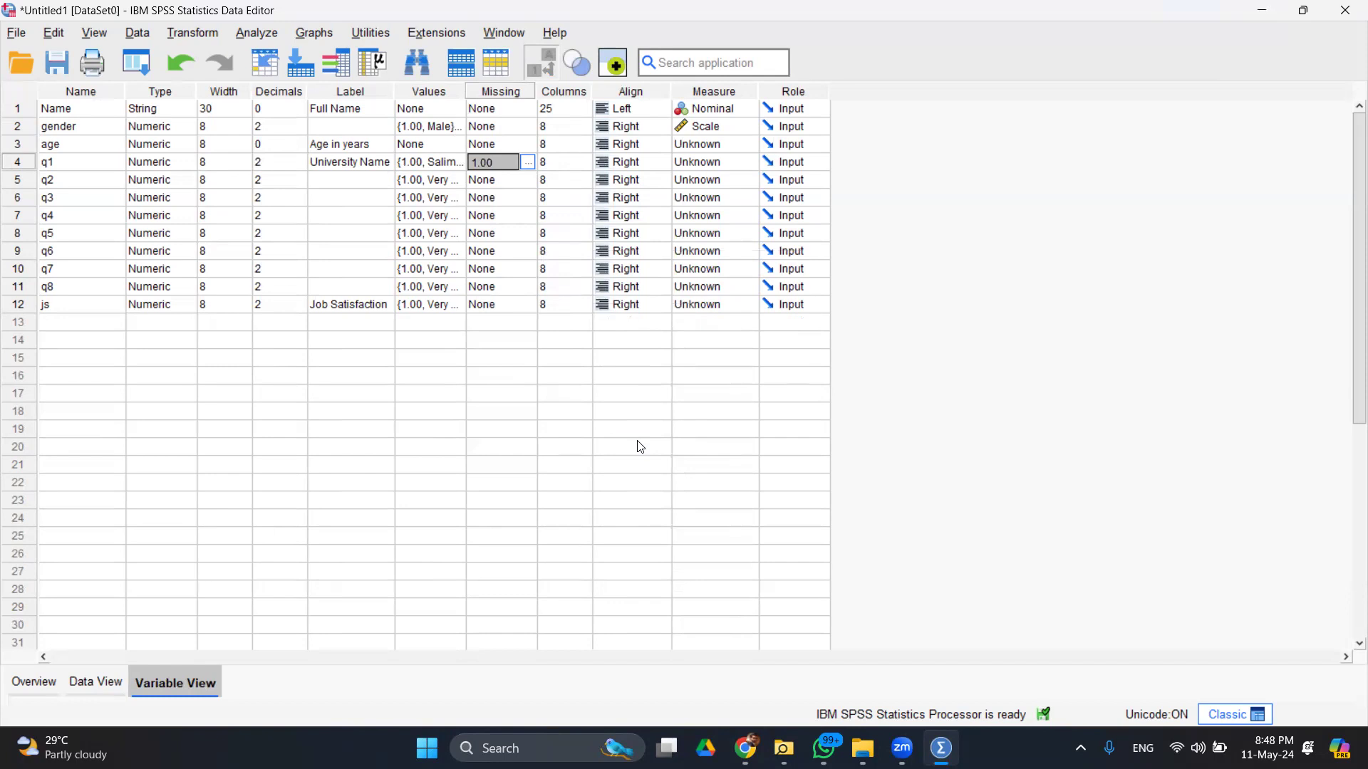
- Recheck q1's value labels, then reopen its missing values settings
{"action": "left_click", "coordinate": [462, 163]}
{"action": "left_click", "coordinate": [462, 163]}
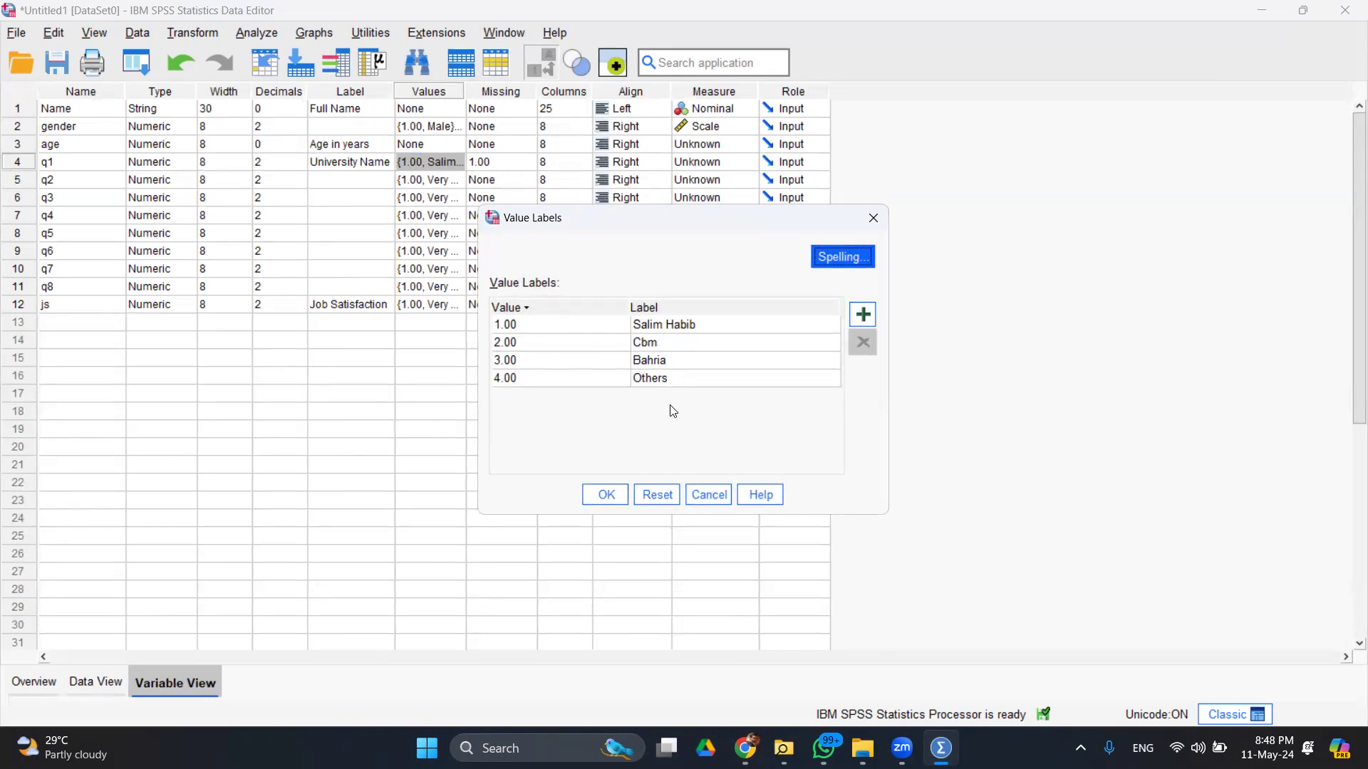
{"action": "left_click", "coordinate": [716, 496]}
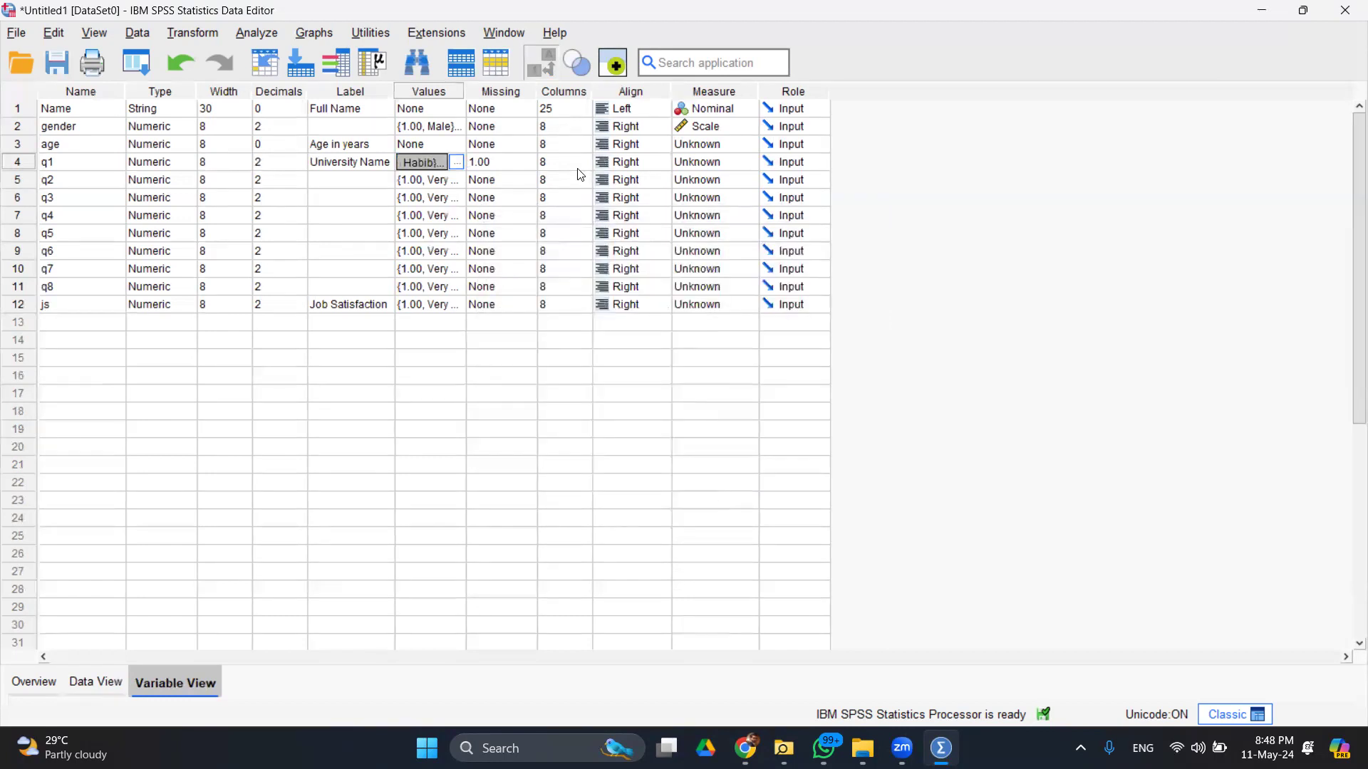
{"action": "left_click", "coordinate": [527, 162]}
{"action": "left_click", "coordinate": [528, 163]}
{"action": "left_click", "coordinate": [732, 345]}
{"action": "type", "text": "4"}
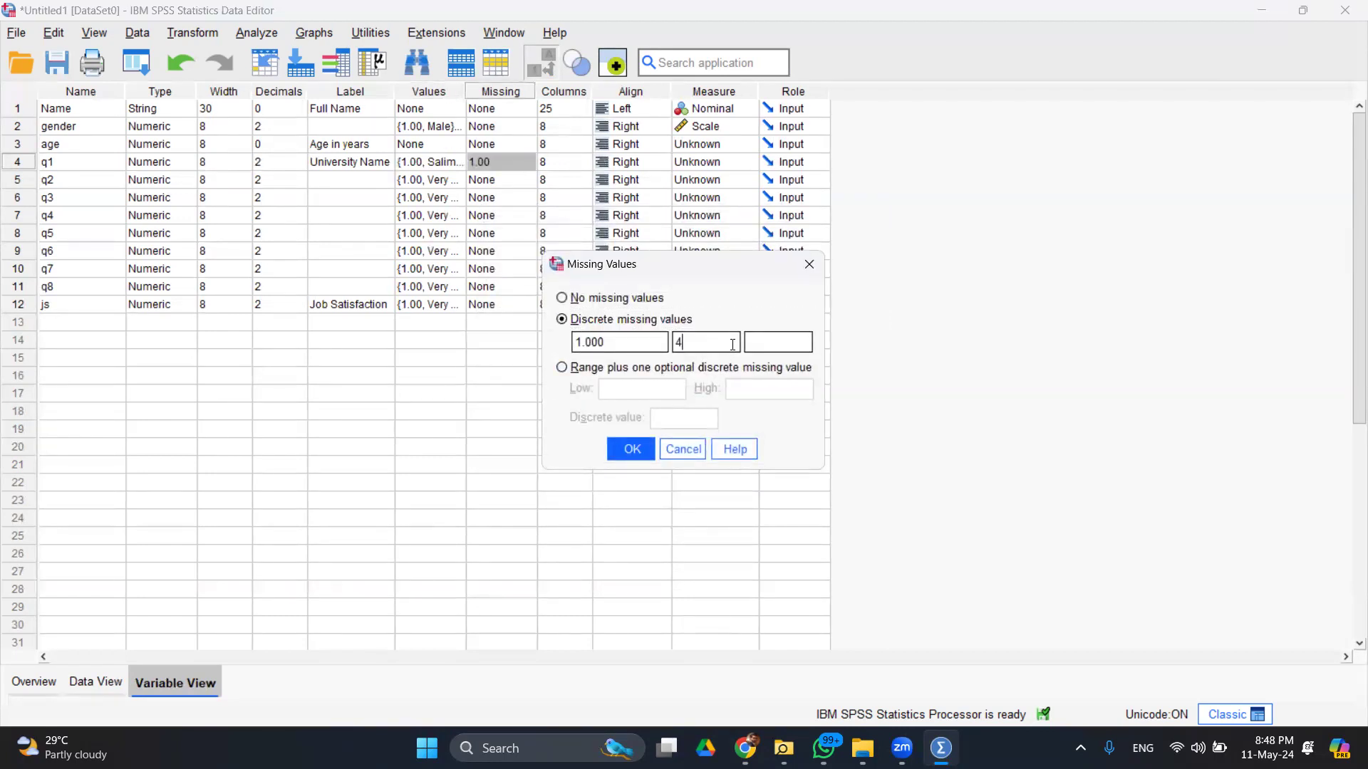
{"action": "left_click", "coordinate": [799, 352]}
{"action": "type", "text": "2"}
{"action": "left_click", "coordinate": [604, 372]}
{"action": "left_click", "coordinate": [626, 392]}
{"action": "type", "text": "1"}
{"action": "key", "text": "Tab"}
{"action": "type", "text": "5"}
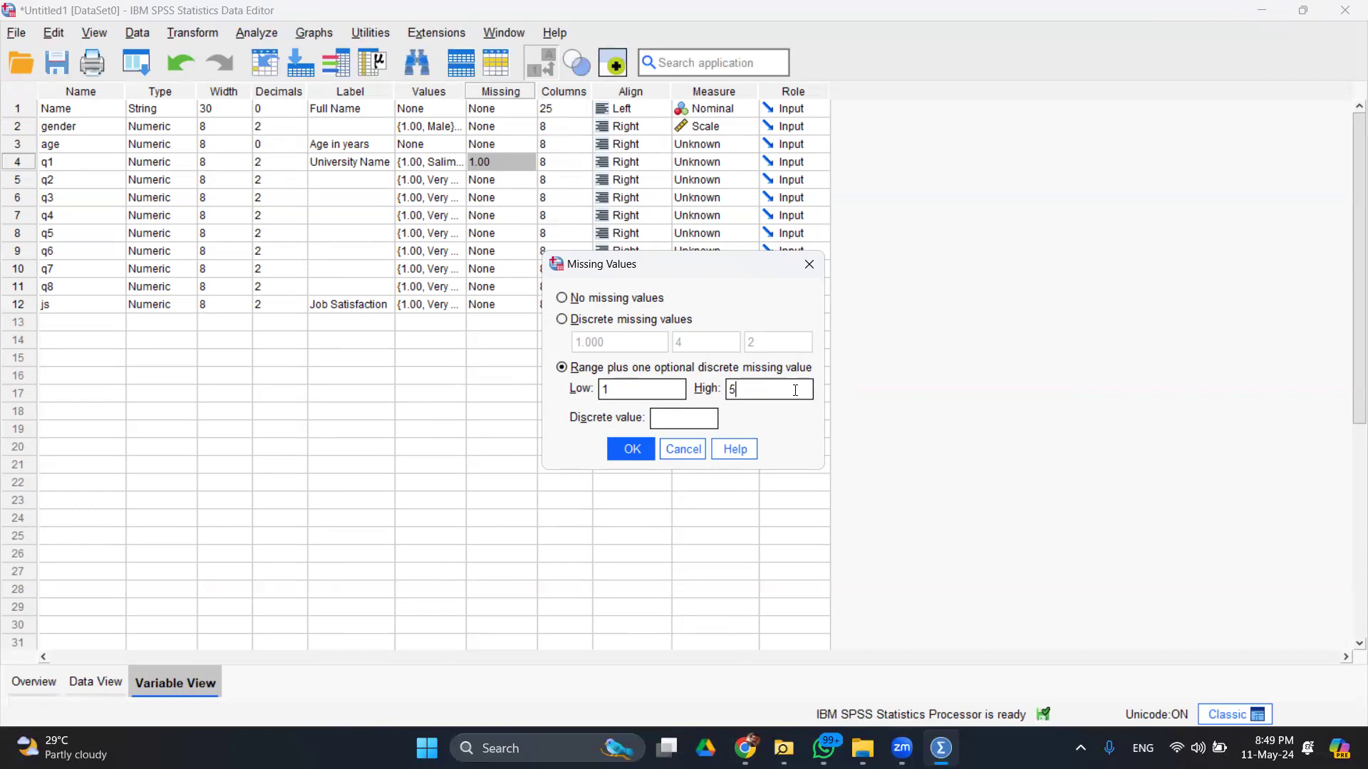
{"action": "left_click", "coordinate": [702, 416]}
{"action": "type", "text": "8"}
{"action": "left_click", "coordinate": [688, 452]}
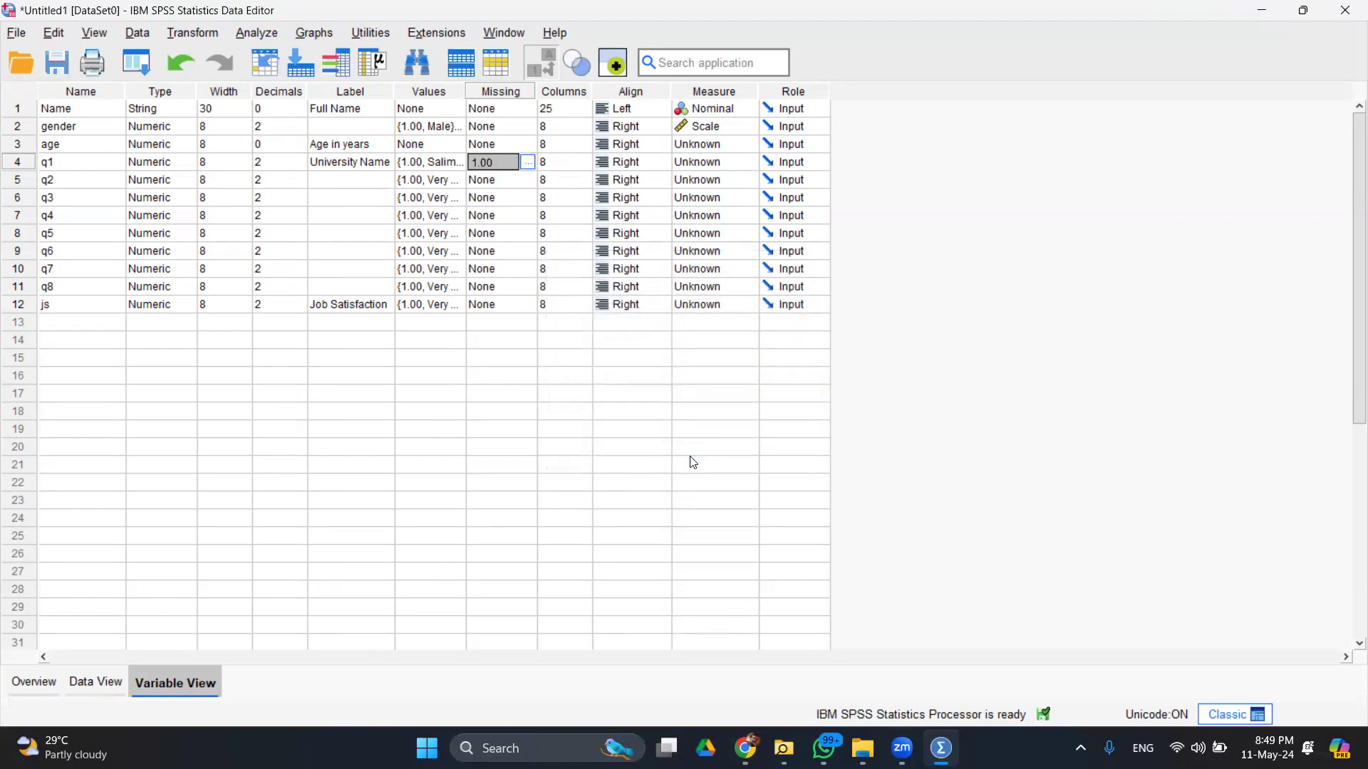
- Open Select Cases, choose 'If condition is satisfied' and open the condition builder
{"action": "left_click", "coordinate": [134, 33]}
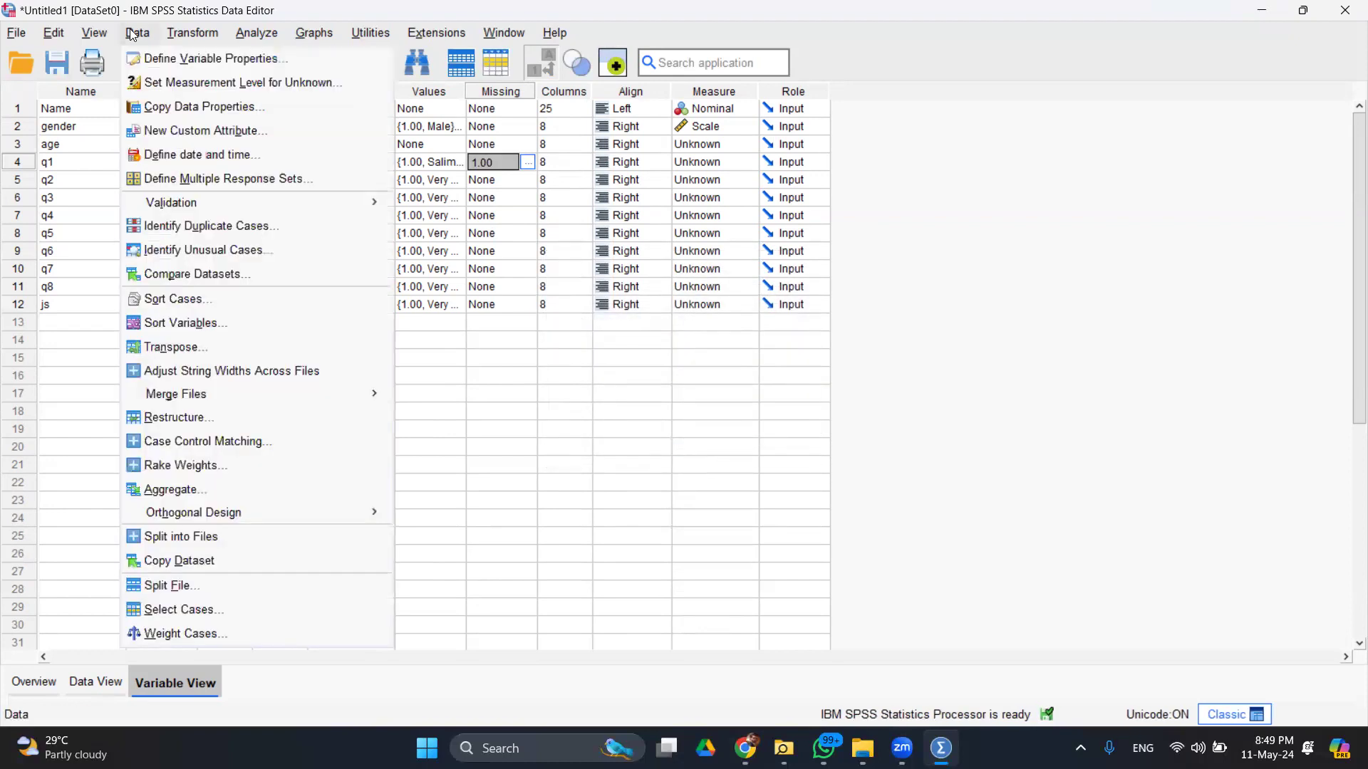
{"action": "left_click", "coordinate": [220, 612]}
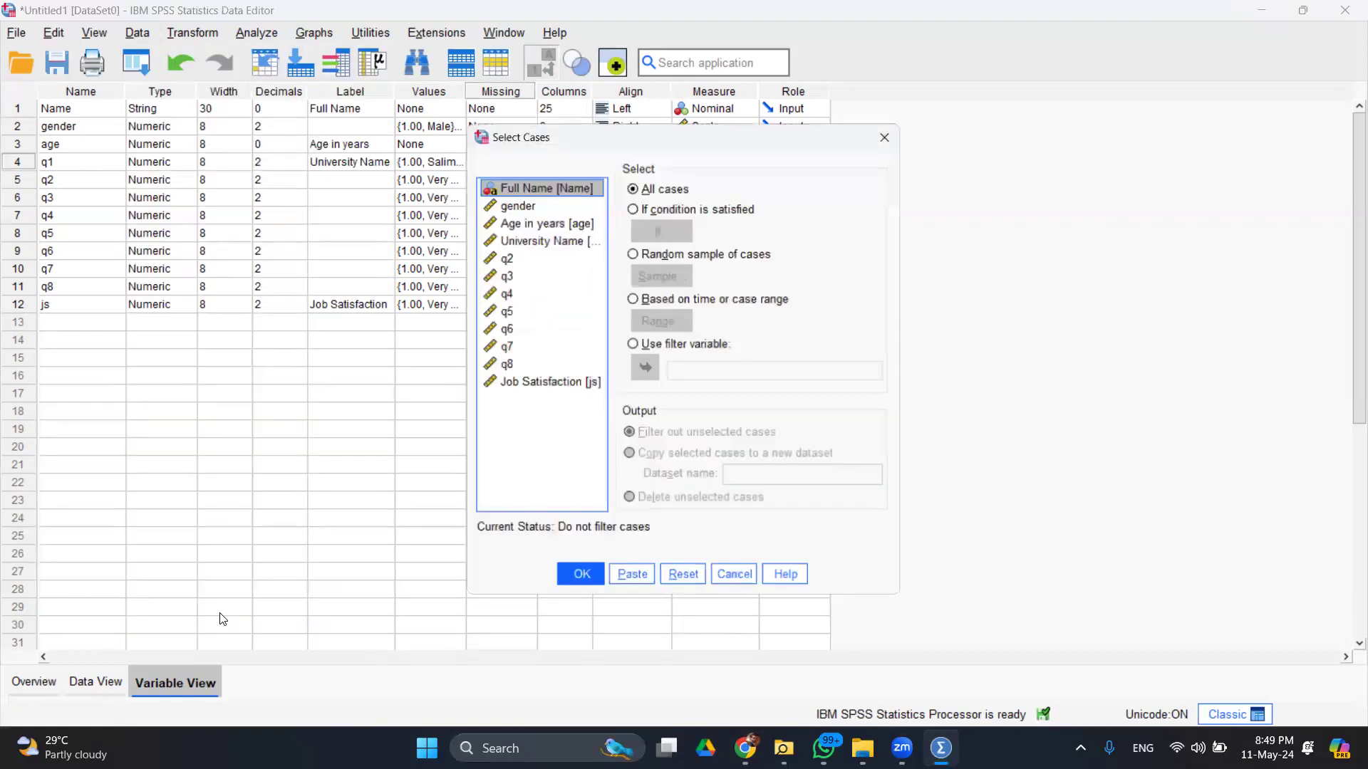
{"action": "left_click", "coordinate": [657, 208]}
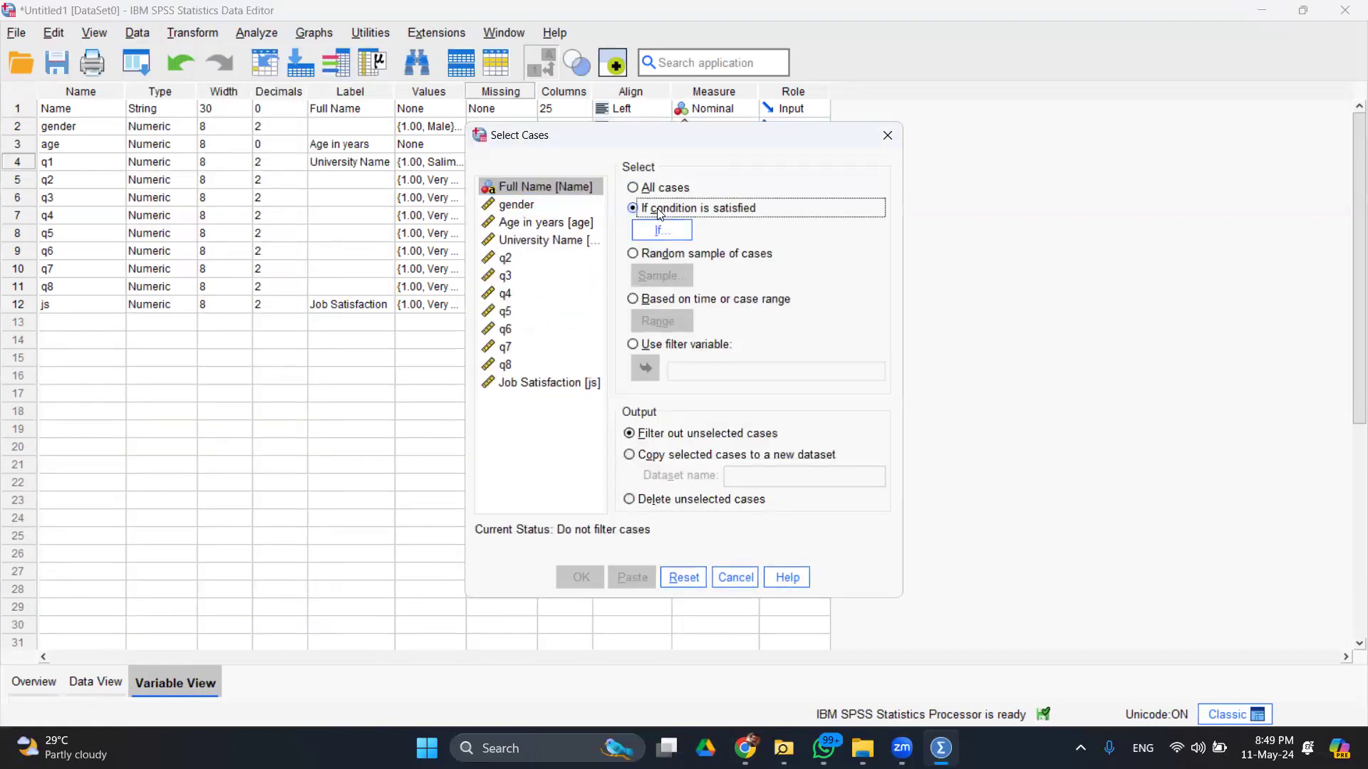
{"action": "left_click", "coordinate": [661, 230]}
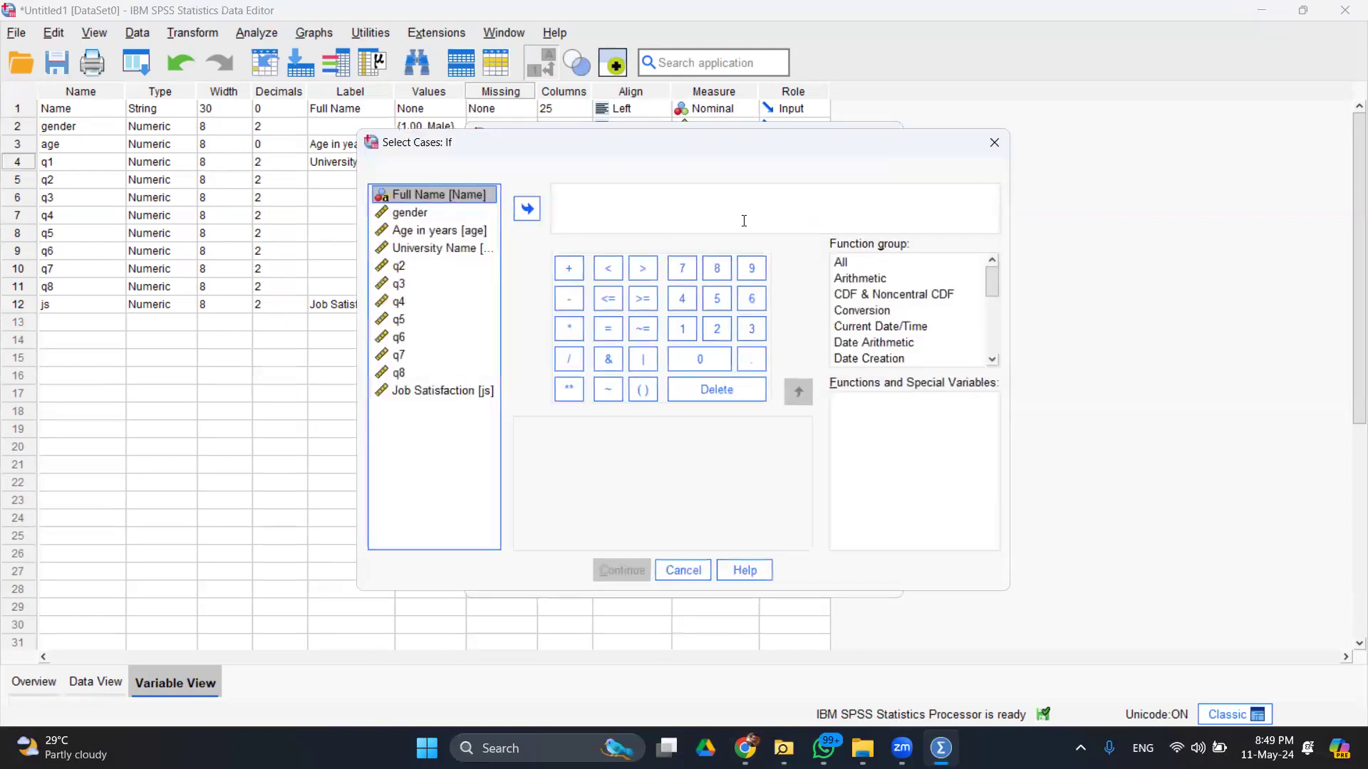
- Insert the MISSING function, then close both dialogs without applying a filter
{"action": "left_click", "coordinate": [854, 265]}
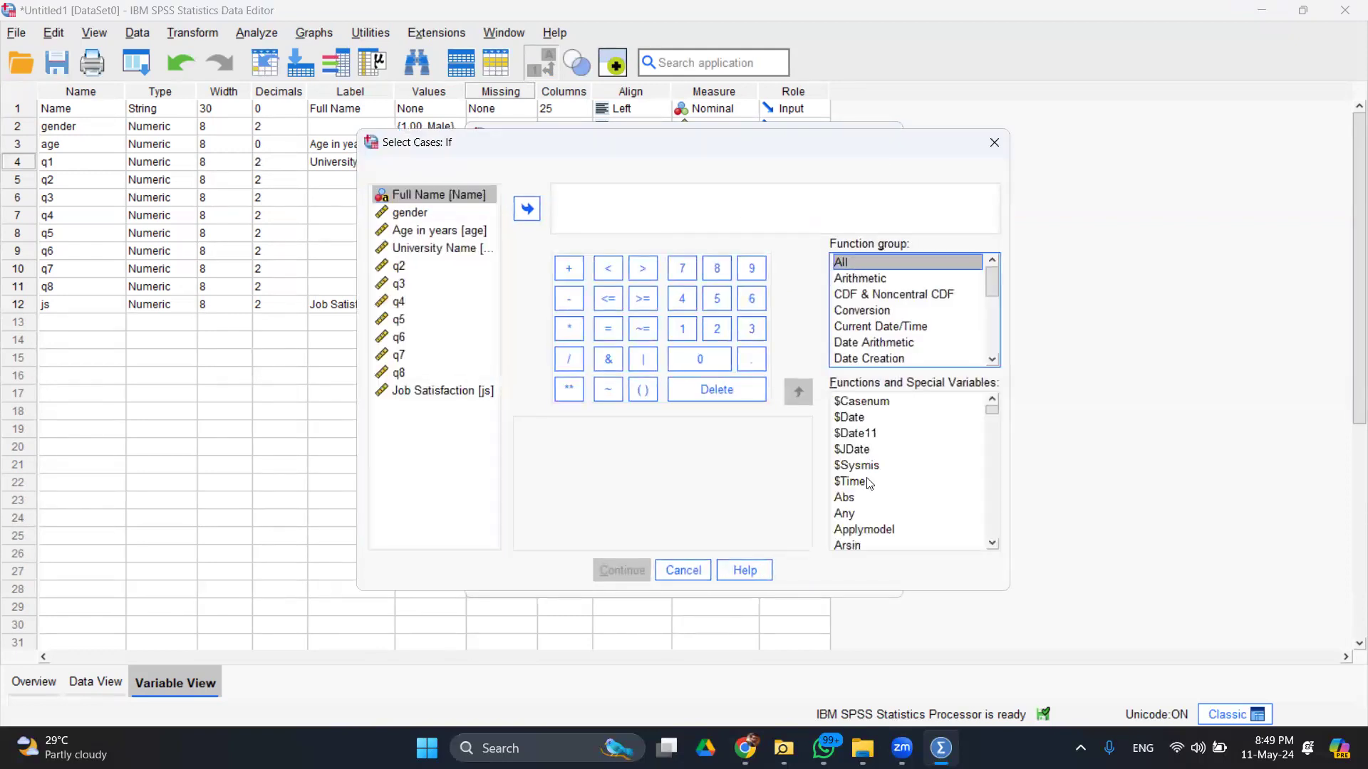
{"action": "left_click", "coordinate": [867, 481]}
{"action": "key", "text": "m"}
{"action": "key", "text": "Down"}
{"action": "key", "text": "Down"}
{"action": "key", "text": "Down"}
{"action": "key", "text": "Down"}
{"action": "key", "text": "Down"}
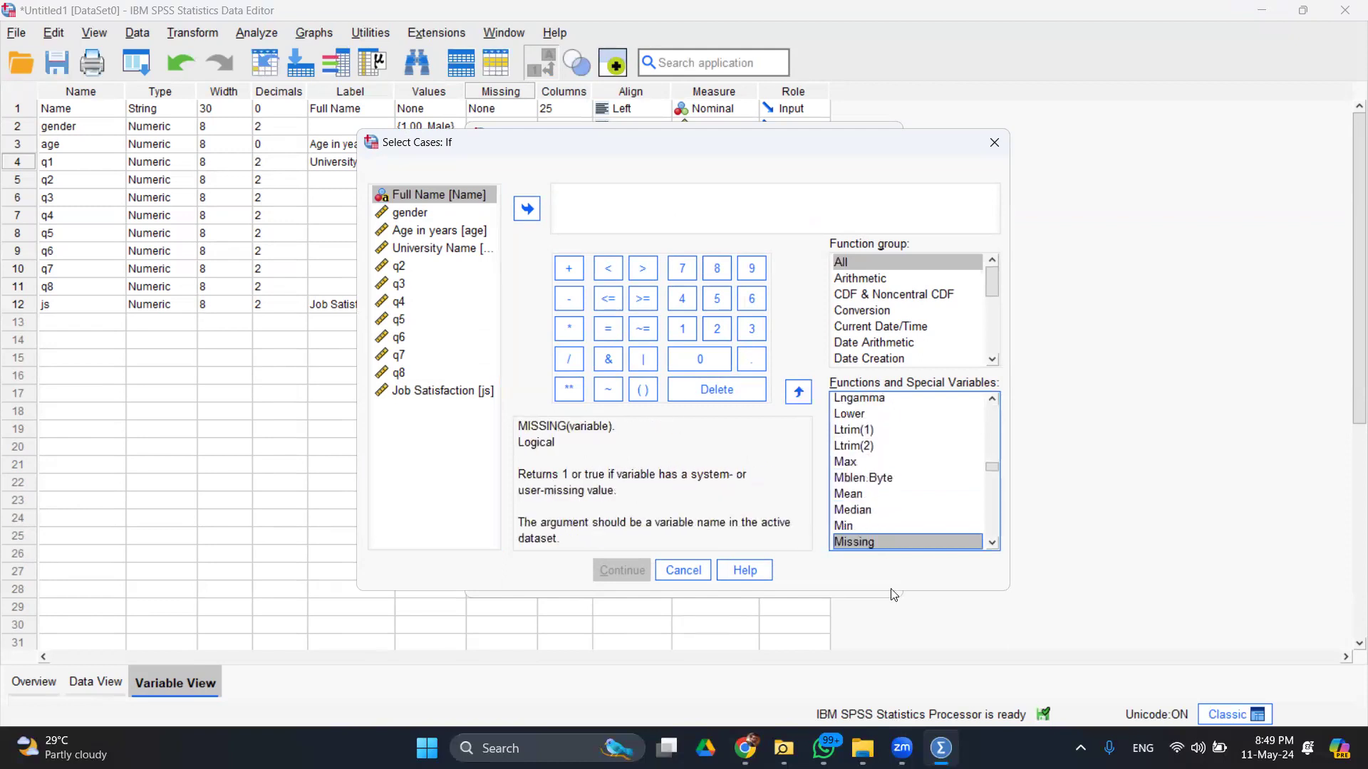
{"action": "double_click", "coordinate": [866, 543]}
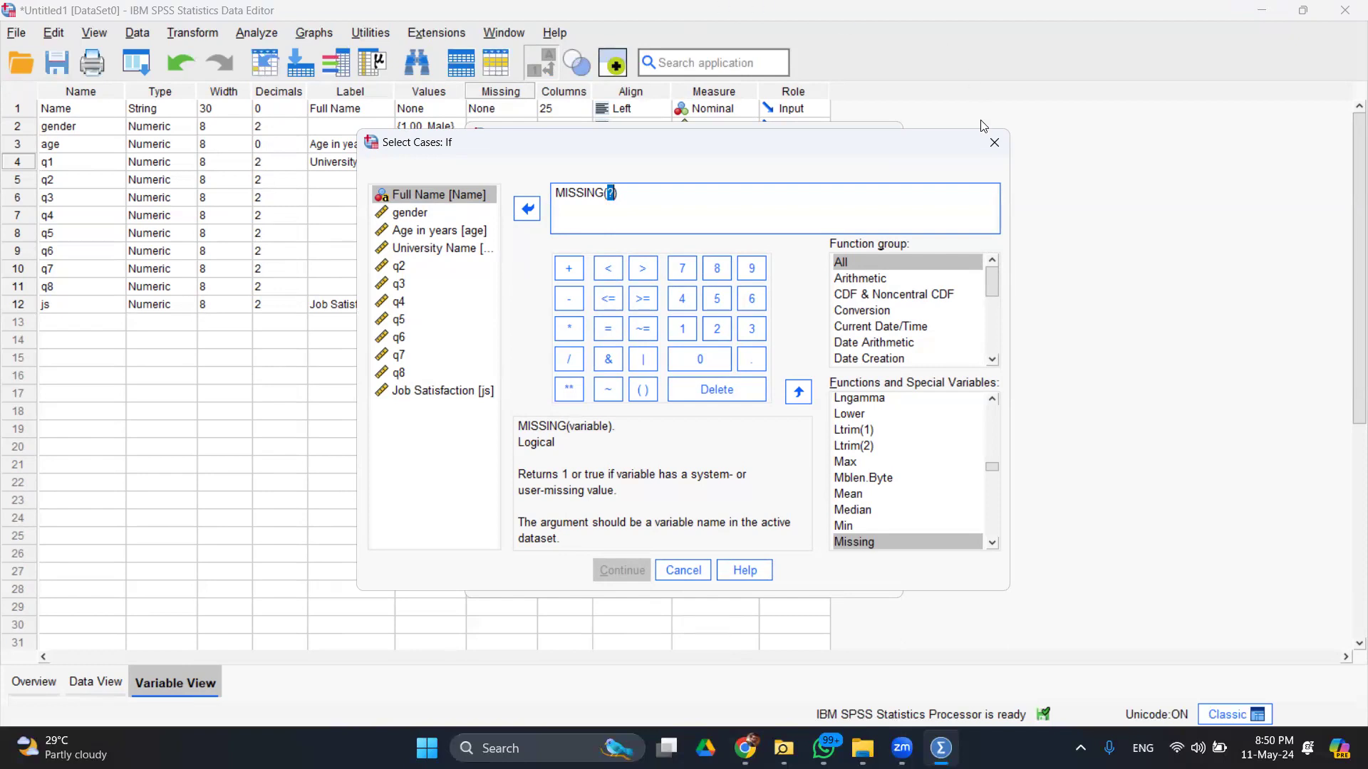
{"action": "left_click", "coordinate": [991, 143]}
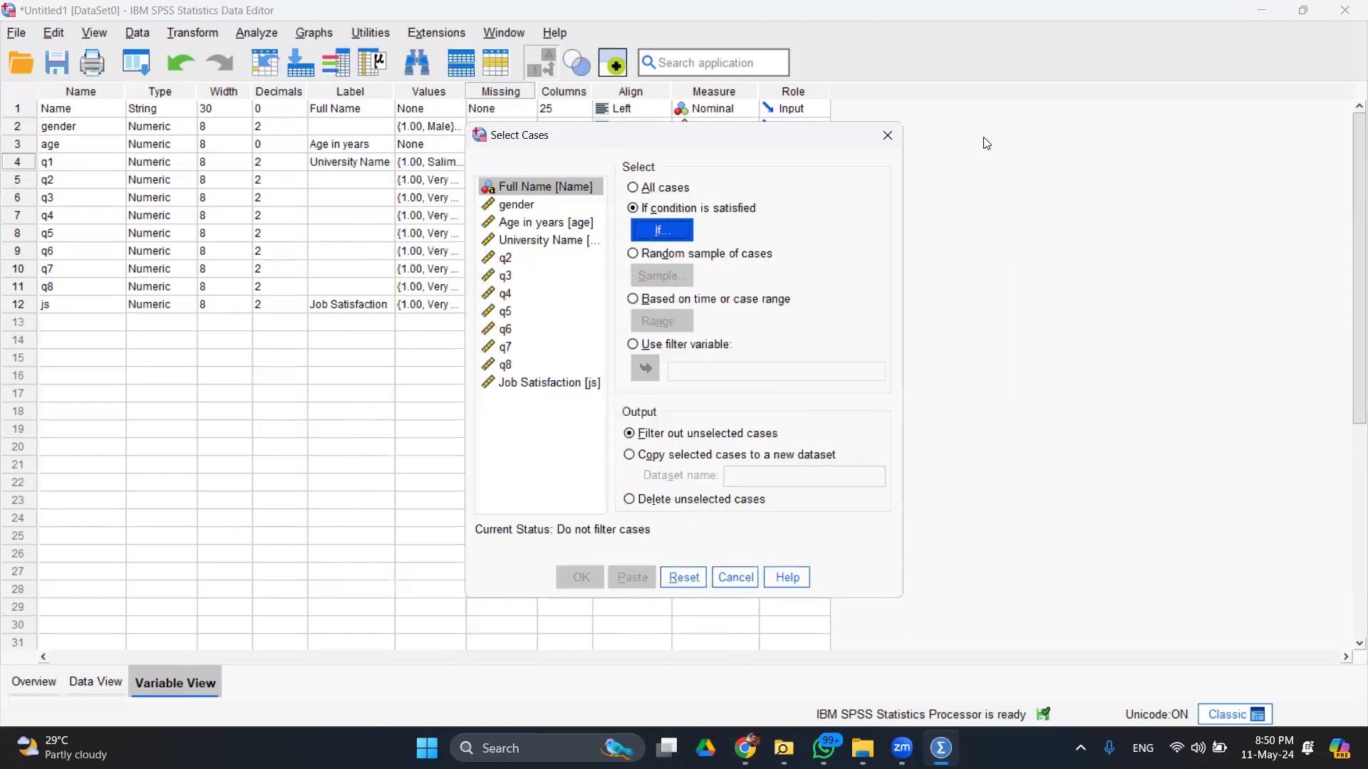
{"action": "left_click", "coordinate": [888, 137]}
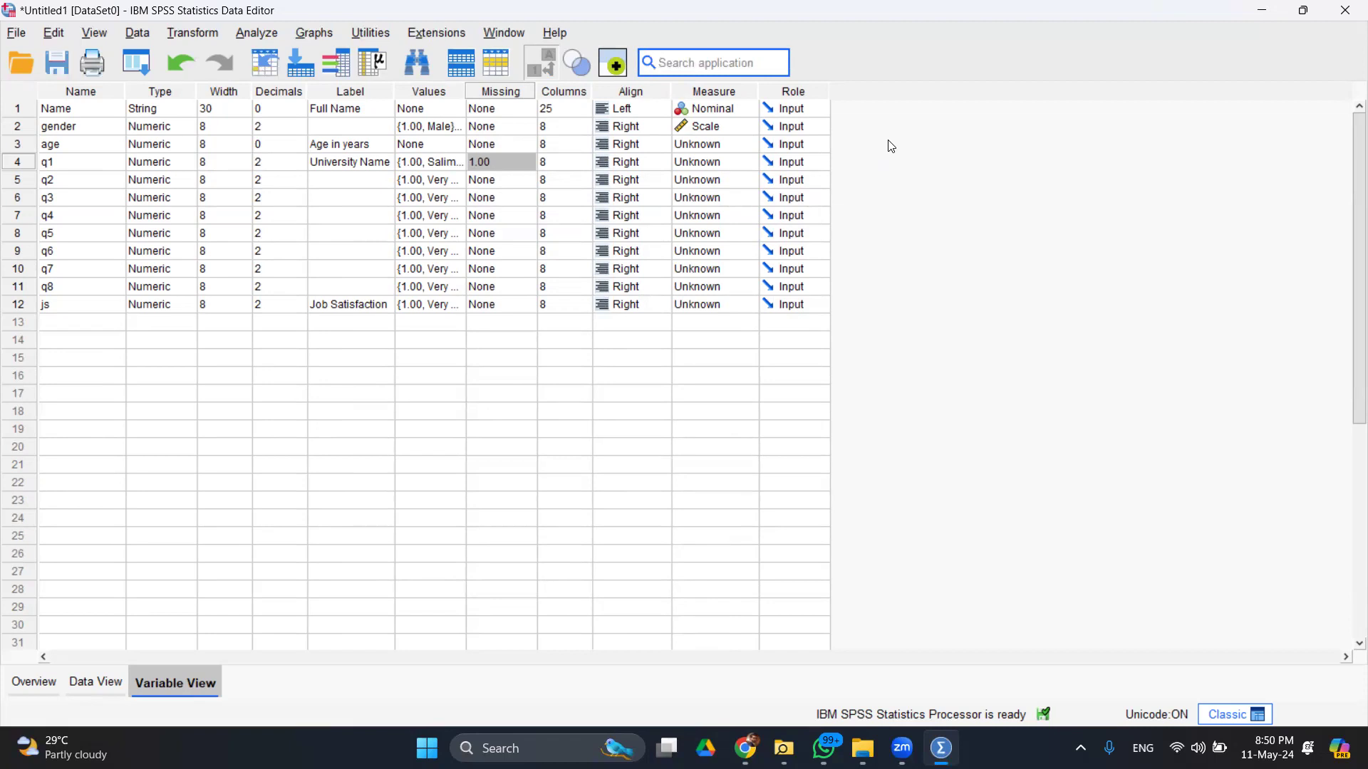
{"action": "left_click", "coordinate": [22, 33]}
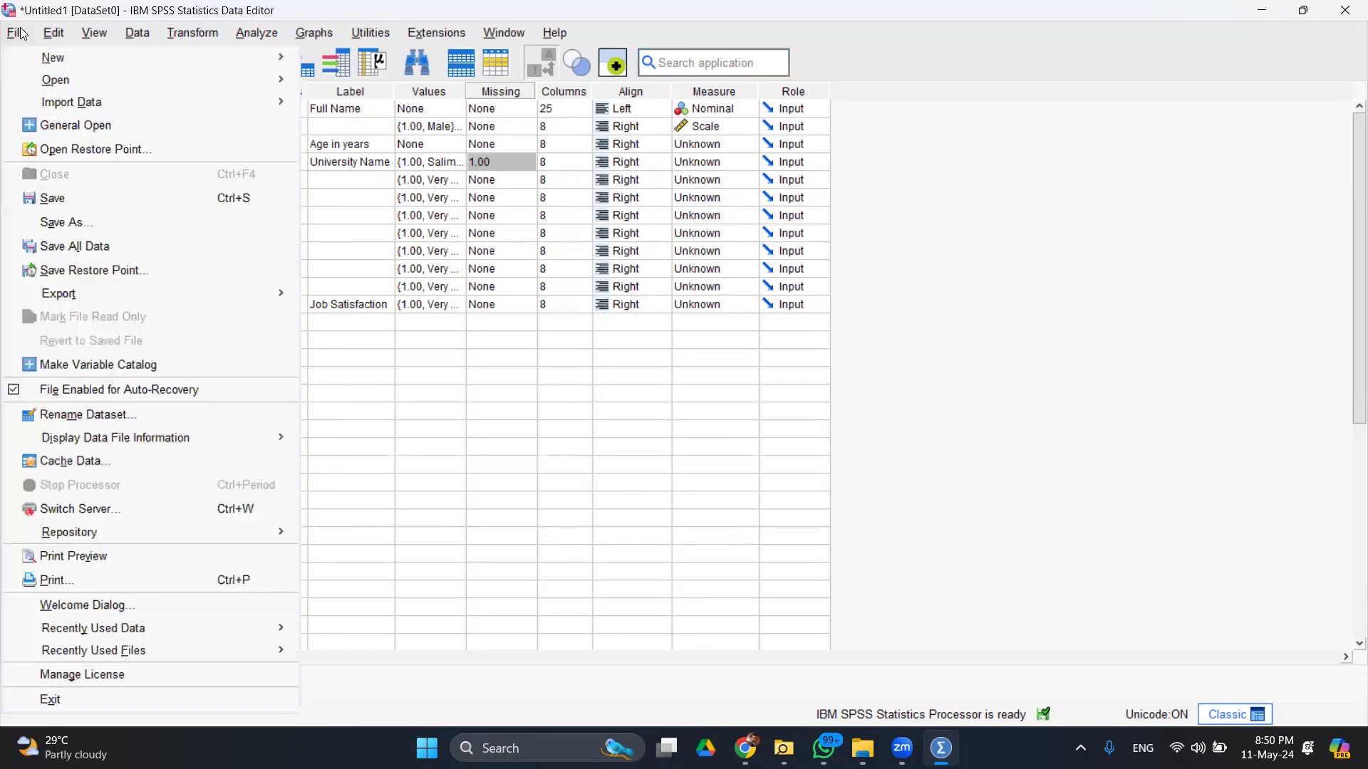
{"action": "left_click", "coordinate": [102, 227]}
{"action": "left_click", "coordinate": [637, 425]}
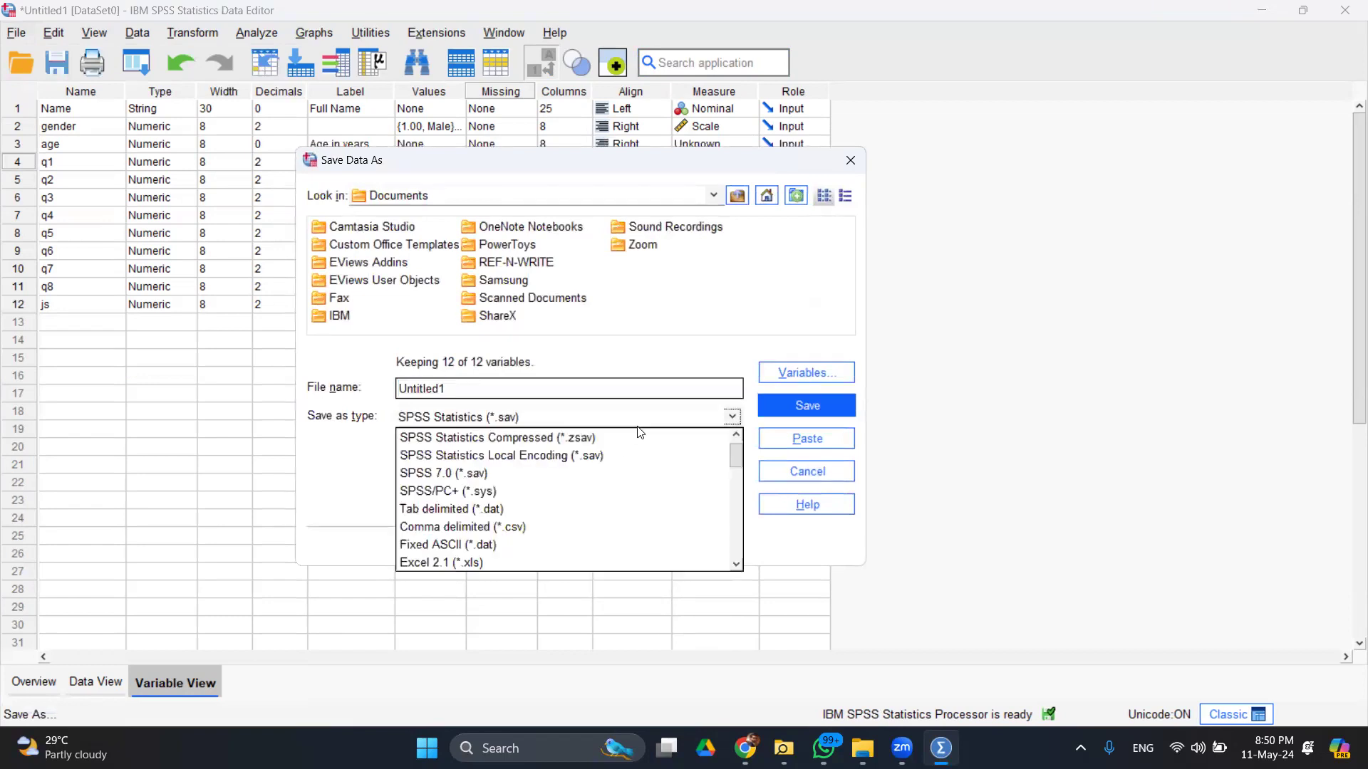
{"action": "left_click_drag", "start_coordinate": [736, 458], "coordinate": [740, 540]}
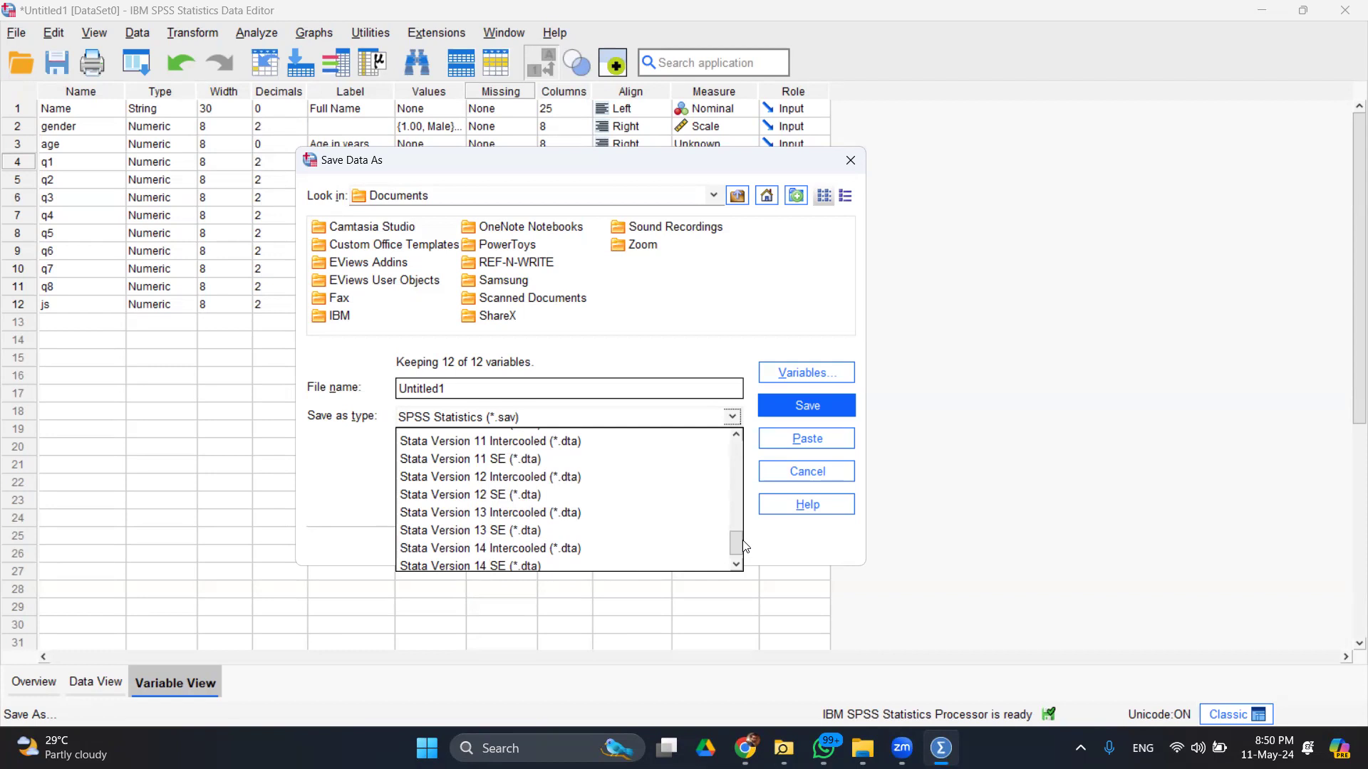
{"action": "mouse_move", "coordinate": [736, 546]}
{"action": "left_mouse_down"}
{"action": "mouse_move", "coordinate": [741, 574]}
{"action": "mouse_move", "coordinate": [741, 522]}
{"action": "mouse_move", "coordinate": [736, 535]}
{"action": "left_mouse_up"}
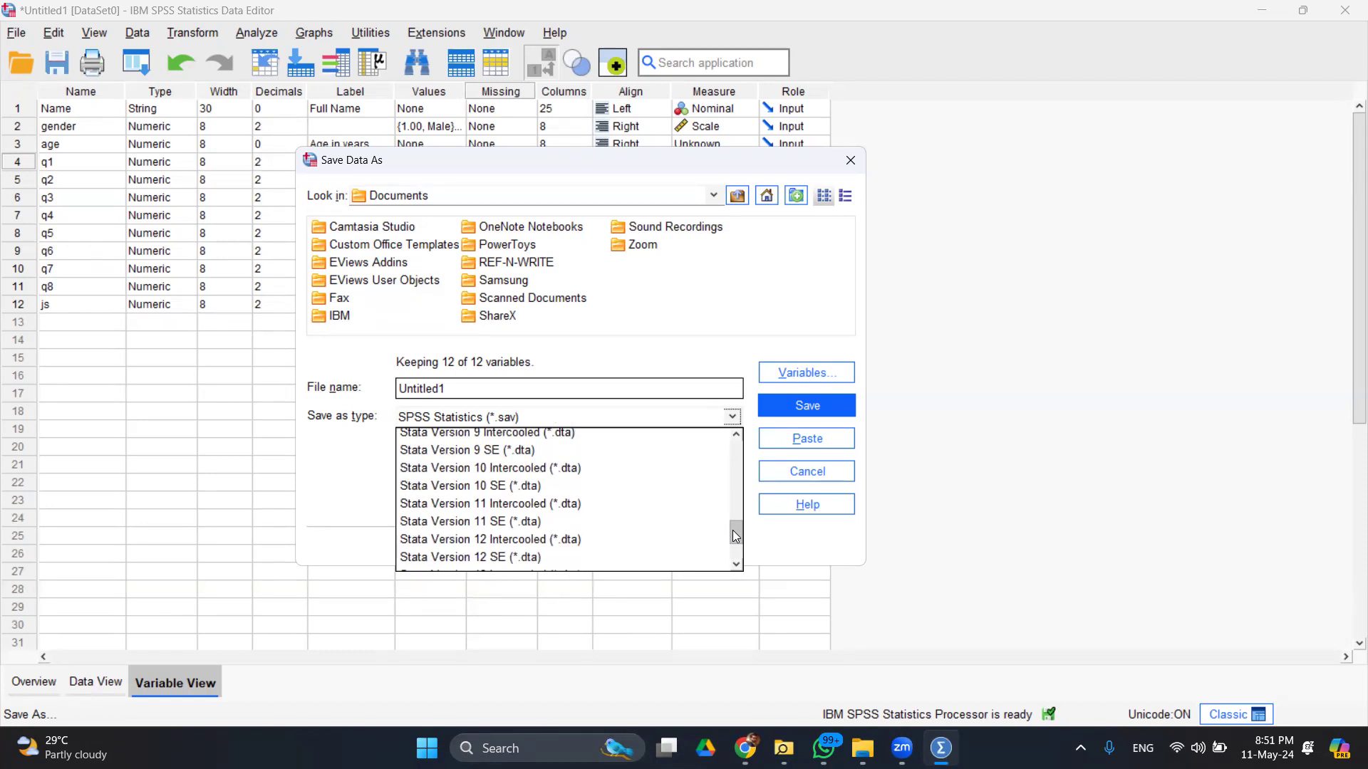
- Cancel the save dialog and browse the File menu's Open and Import Data submenus
{"action": "left_click", "coordinate": [807, 472]}
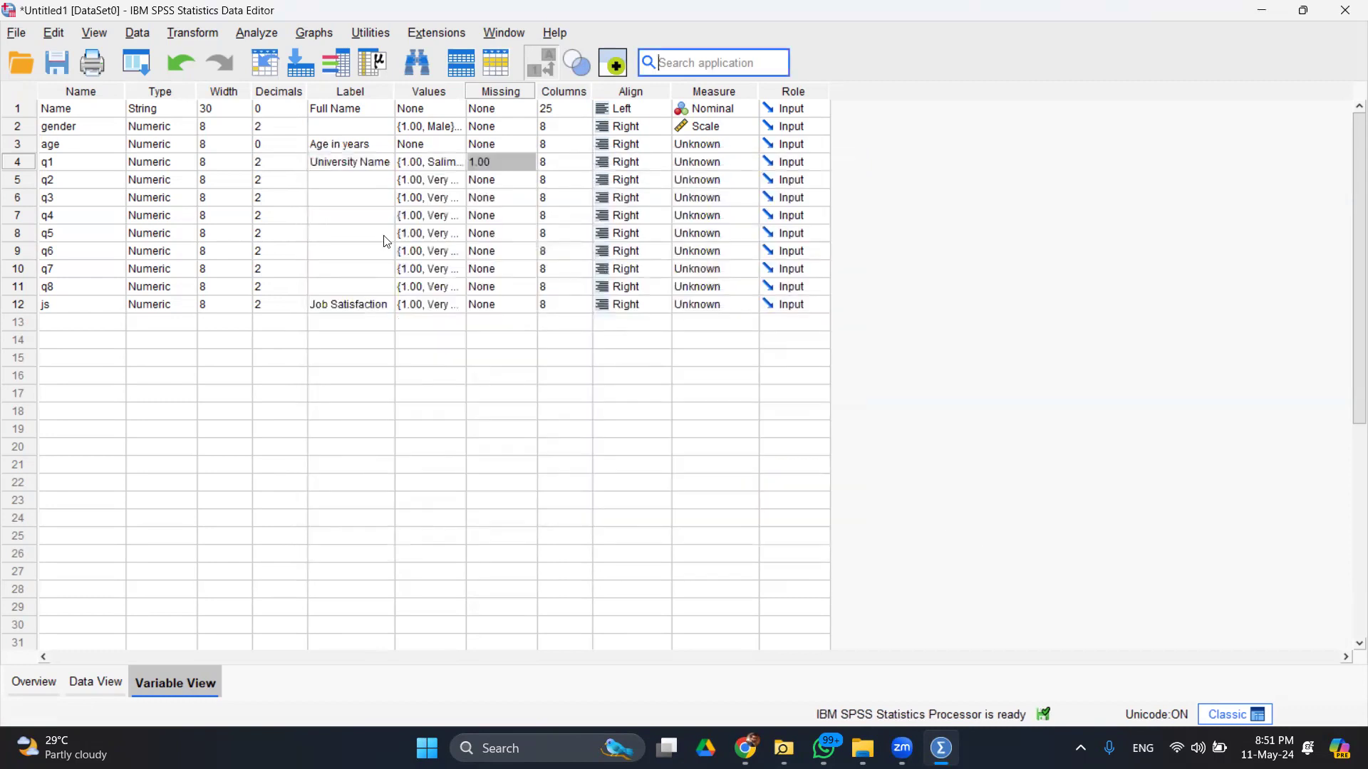
{"action": "left_click", "coordinate": [16, 32]}
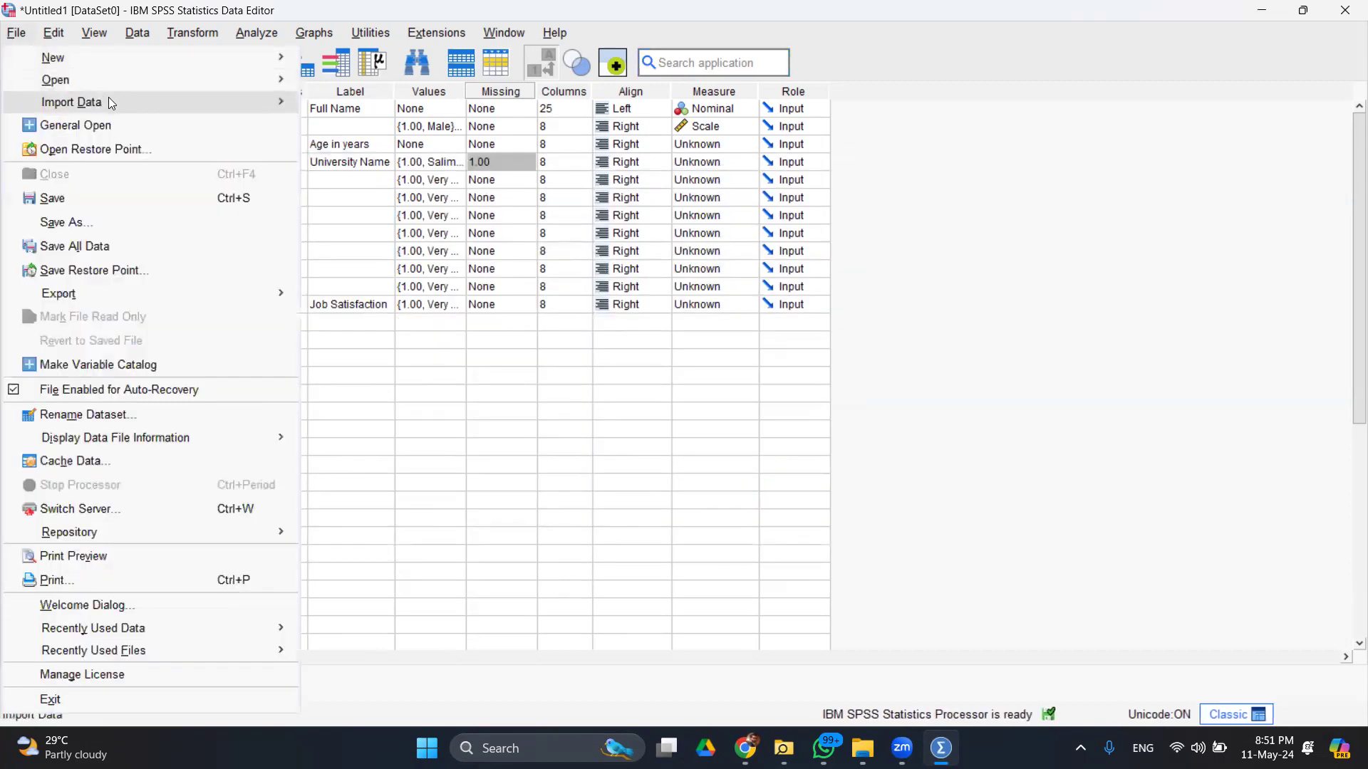
{"action": "mouse_move", "coordinate": [127, 87]}
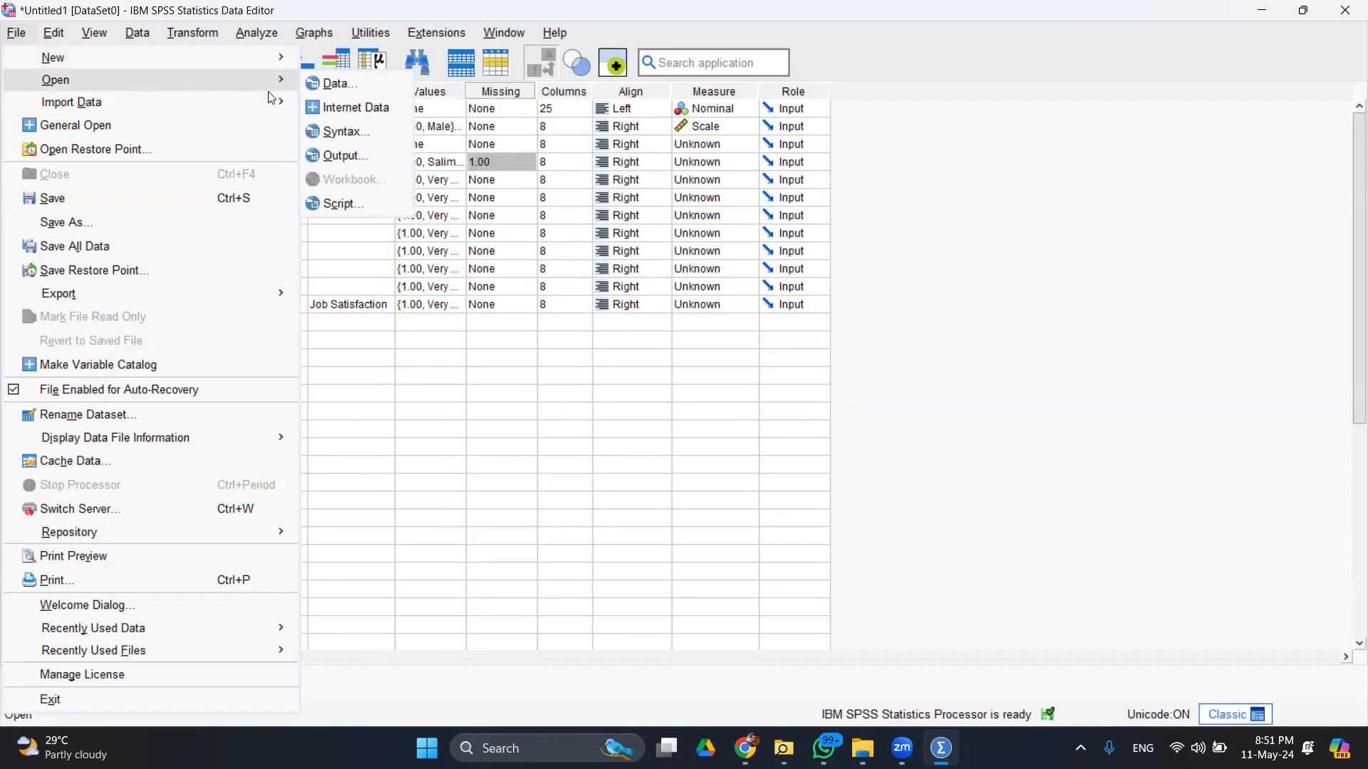
{"action": "mouse_move", "coordinate": [271, 105]}
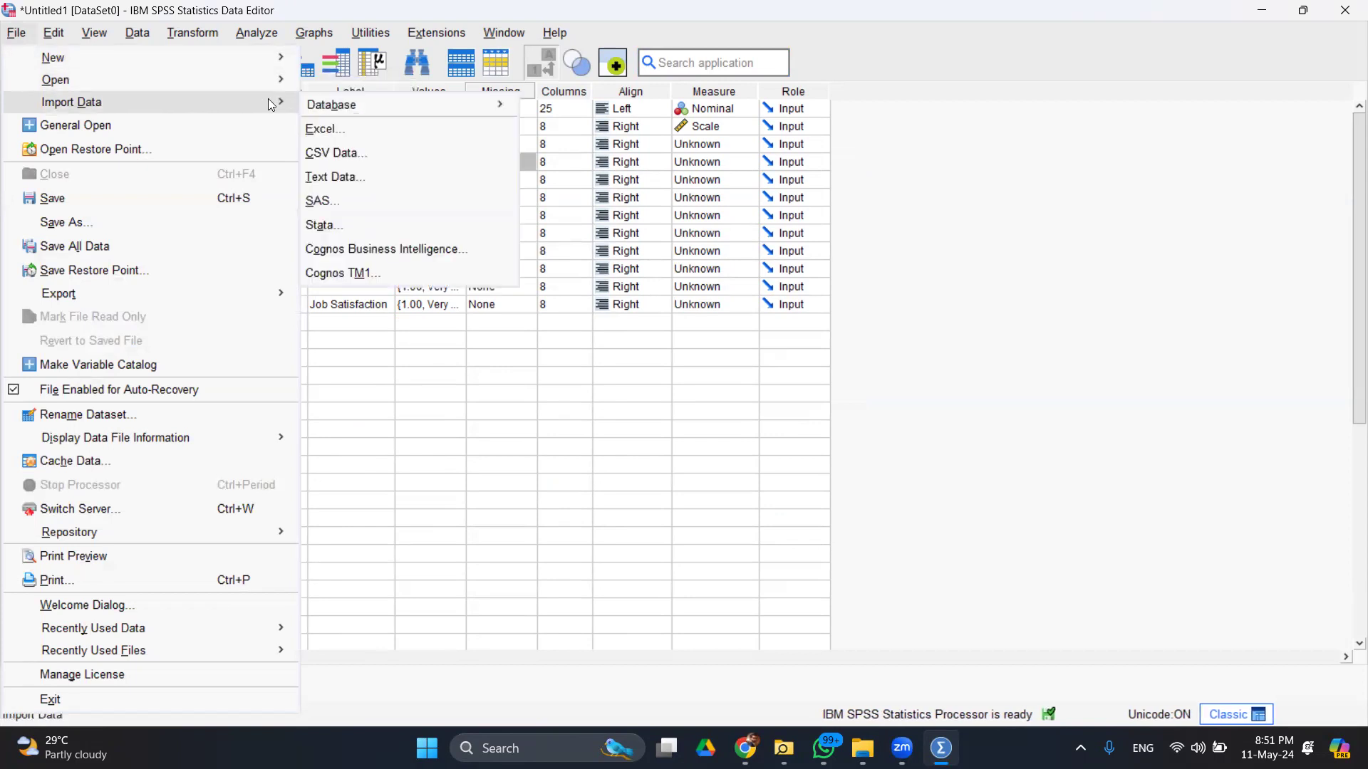
{"action": "mouse_move", "coordinate": [258, 77]}
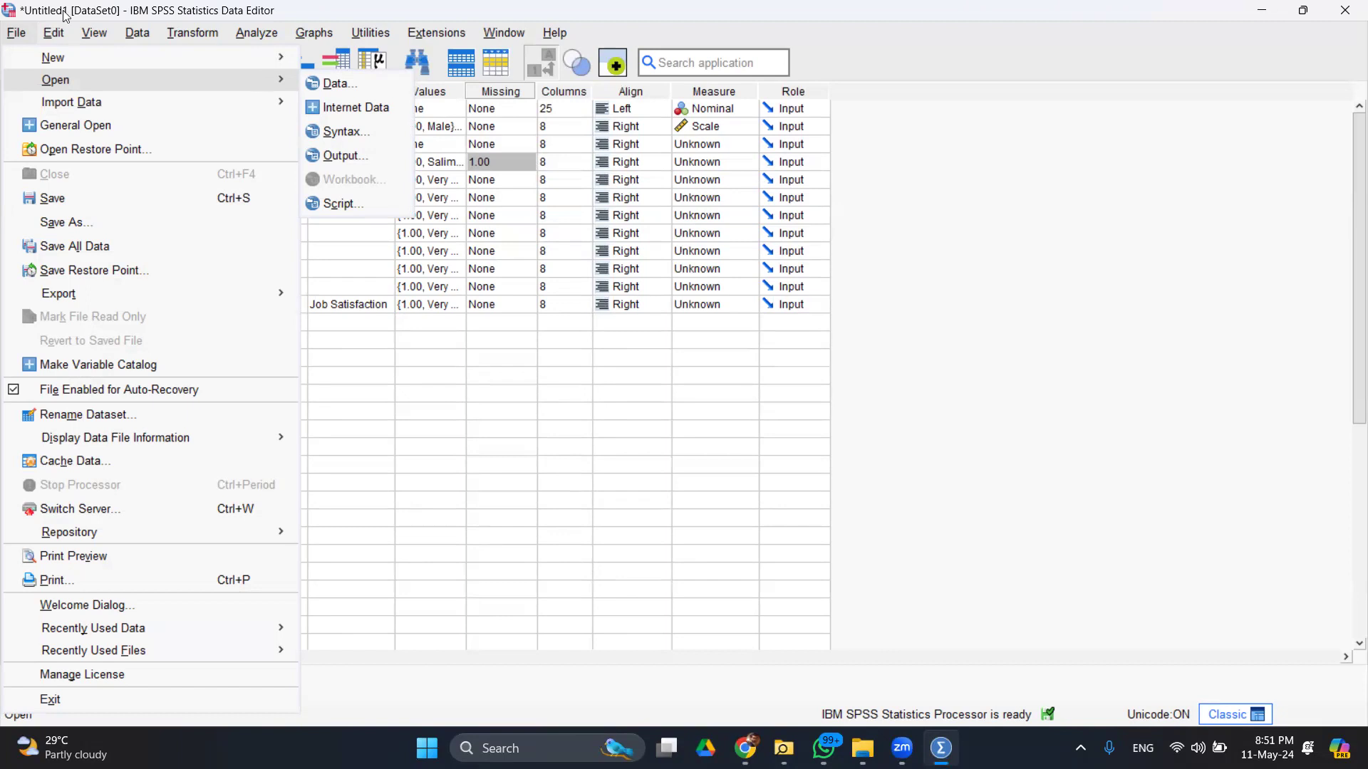
{"action": "left_click", "coordinate": [13, 33]}
- Browse the Save As file types down to the Stata versions, then cancel without saving
{"action": "left_click", "coordinate": [13, 34]}
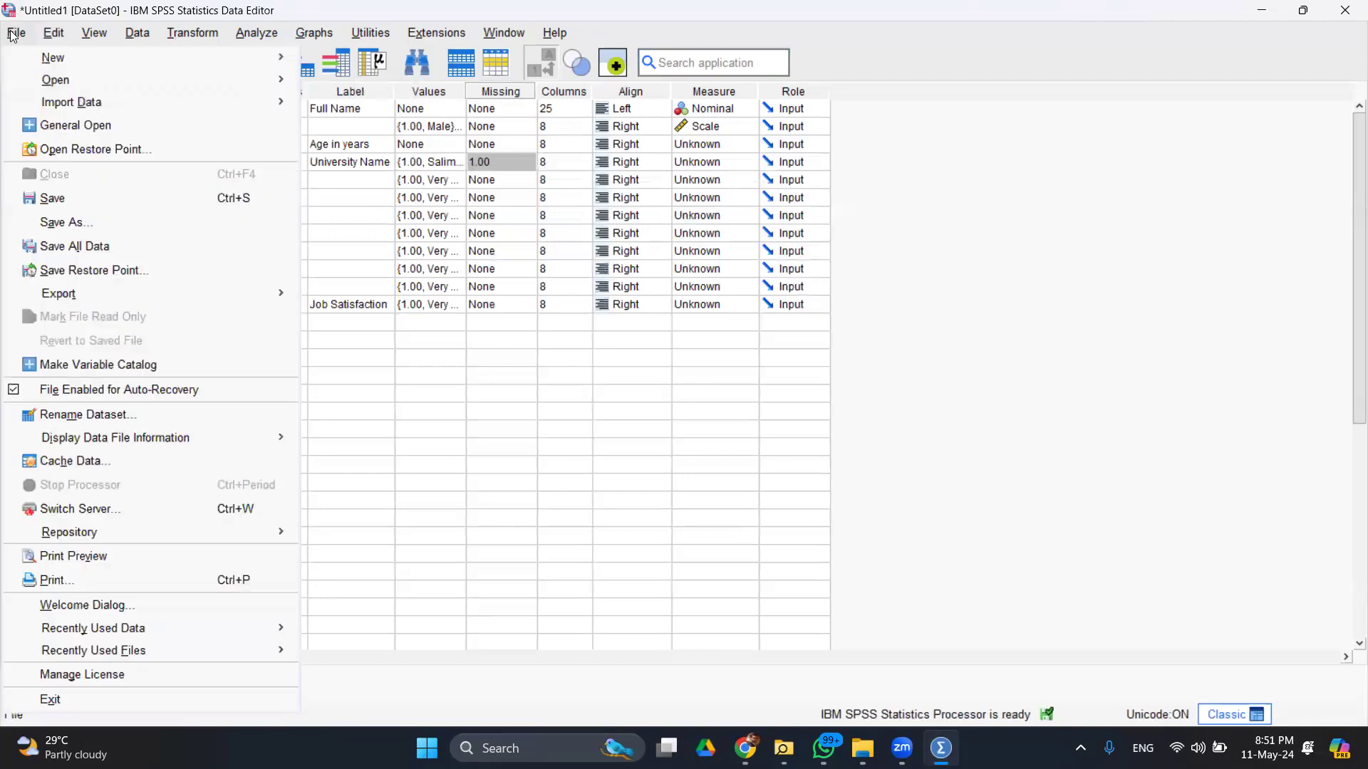
{"action": "left_click", "coordinate": [111, 223]}
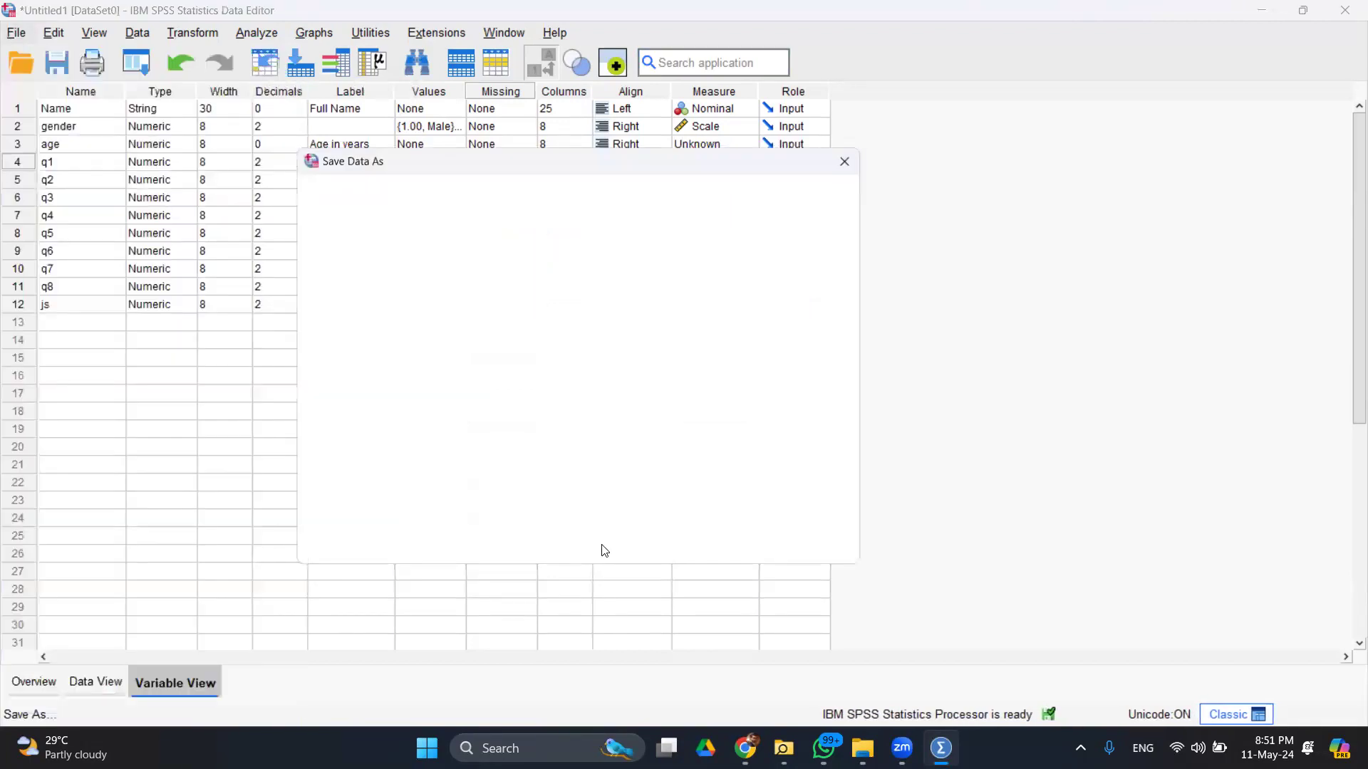
{"action": "left_click", "coordinate": [731, 417]}
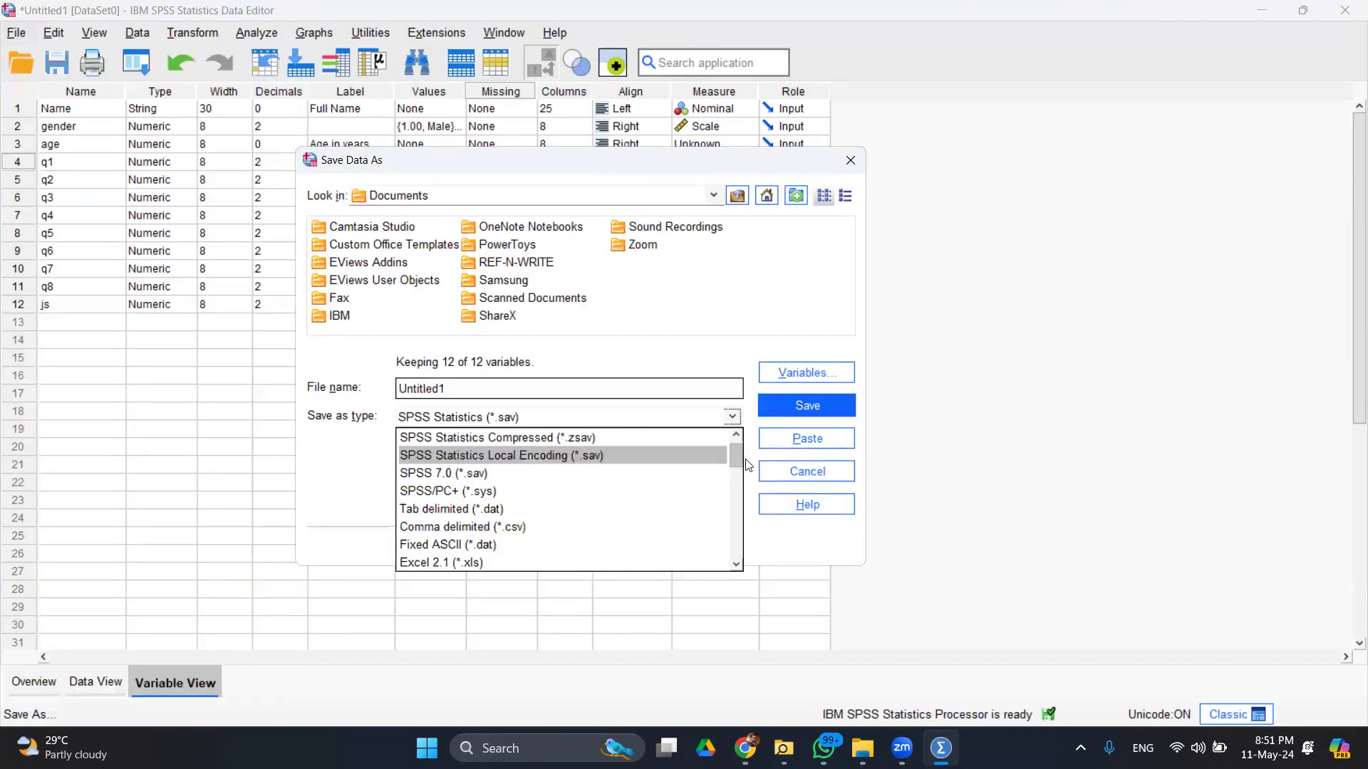
{"action": "left_click_drag", "start_coordinate": [735, 457], "coordinate": [738, 513]}
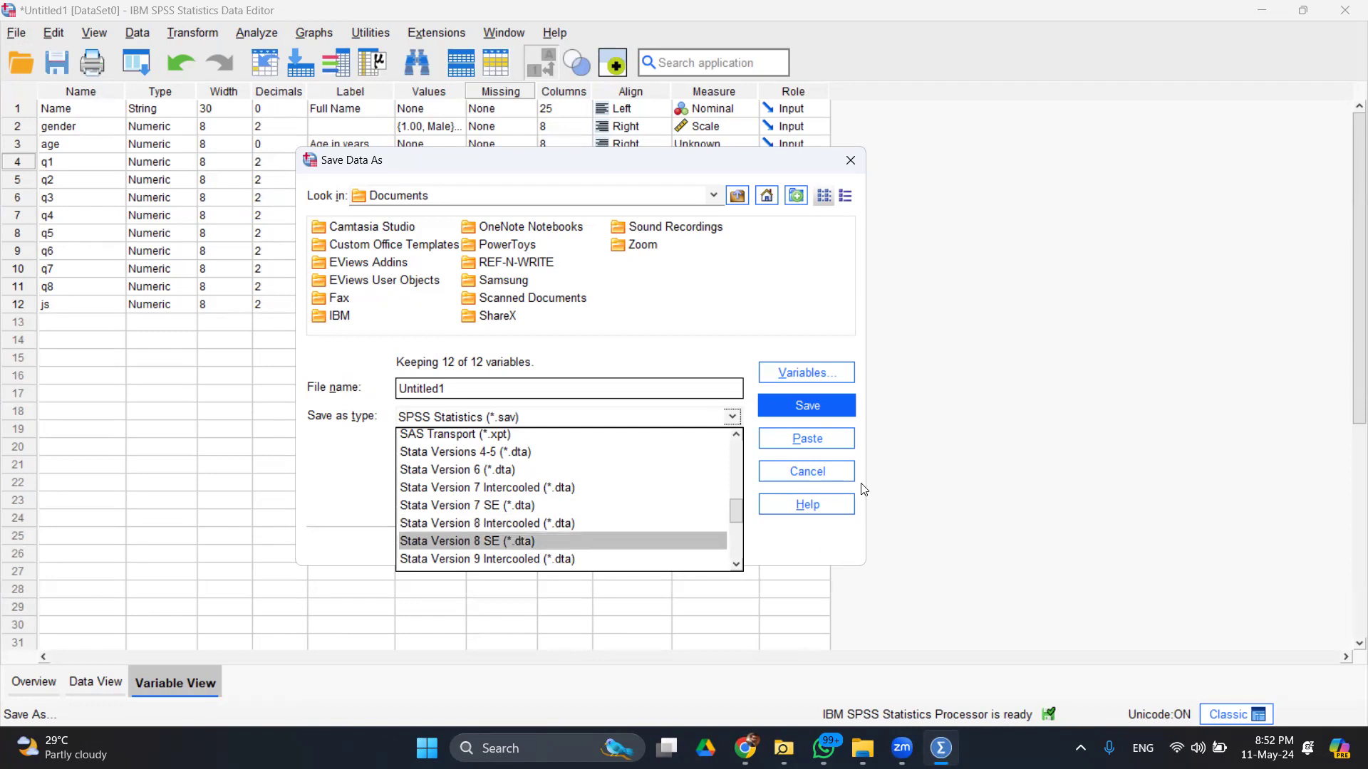
{"action": "left_click", "coordinate": [826, 467]}
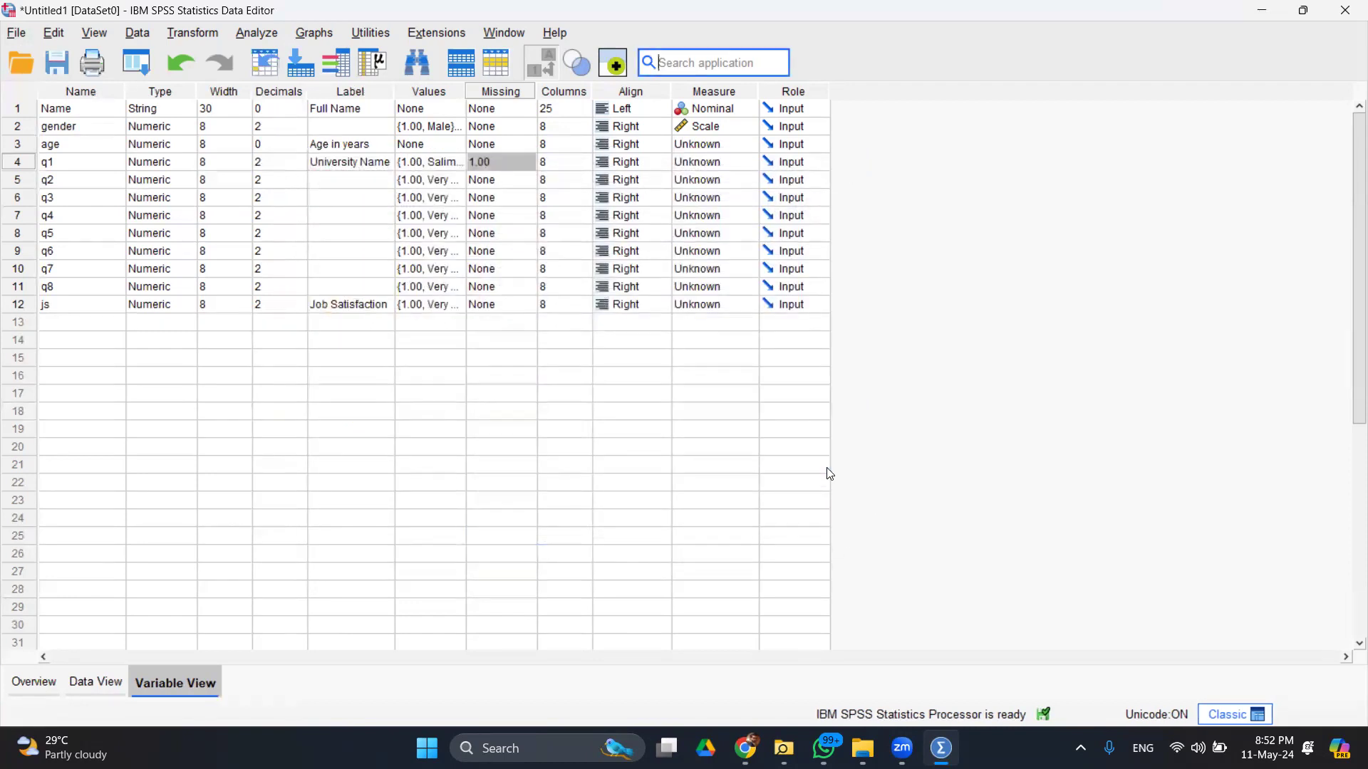
{"action": "key", "text": "super"}
- Launch Stata/MP 17 from the Research Softwares folder and view its File menu
{"action": "left_click", "coordinate": [488, 248]}
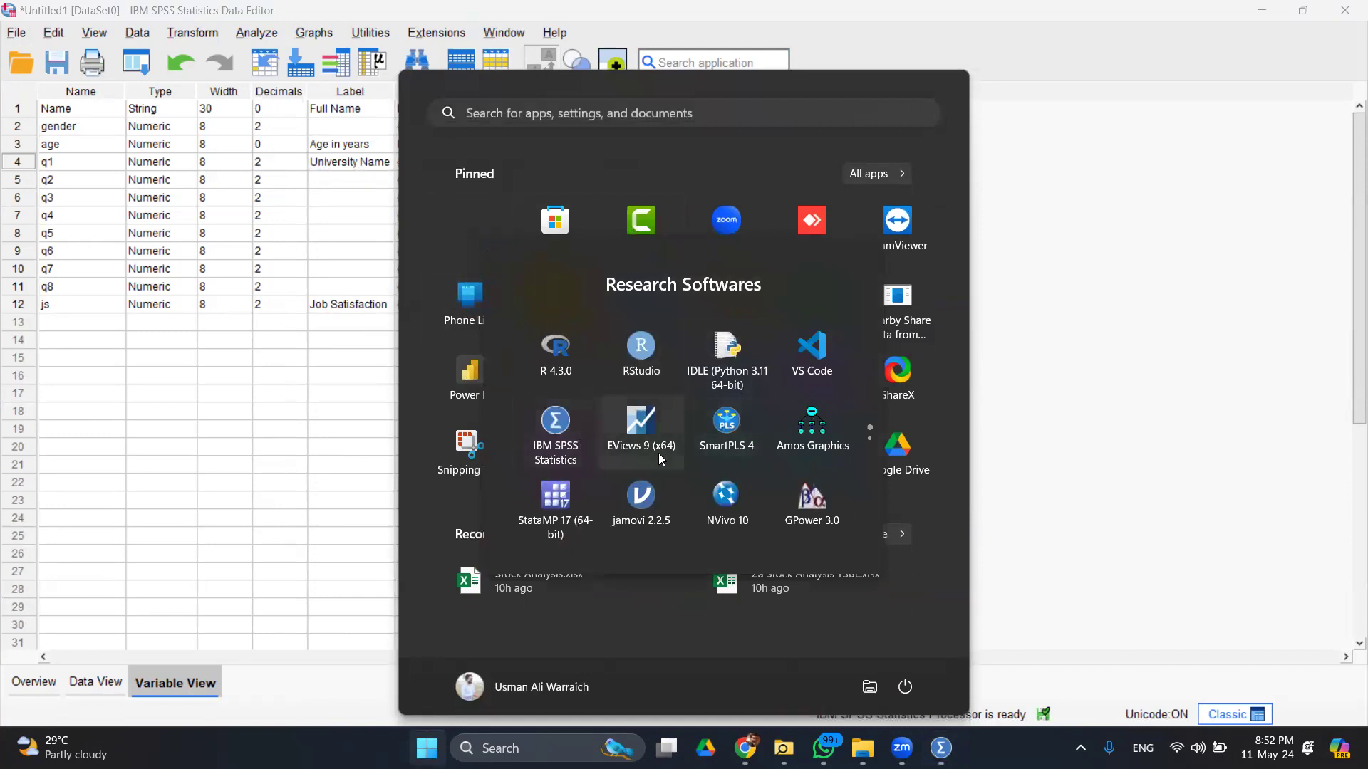
{"action": "left_click", "coordinate": [575, 521]}
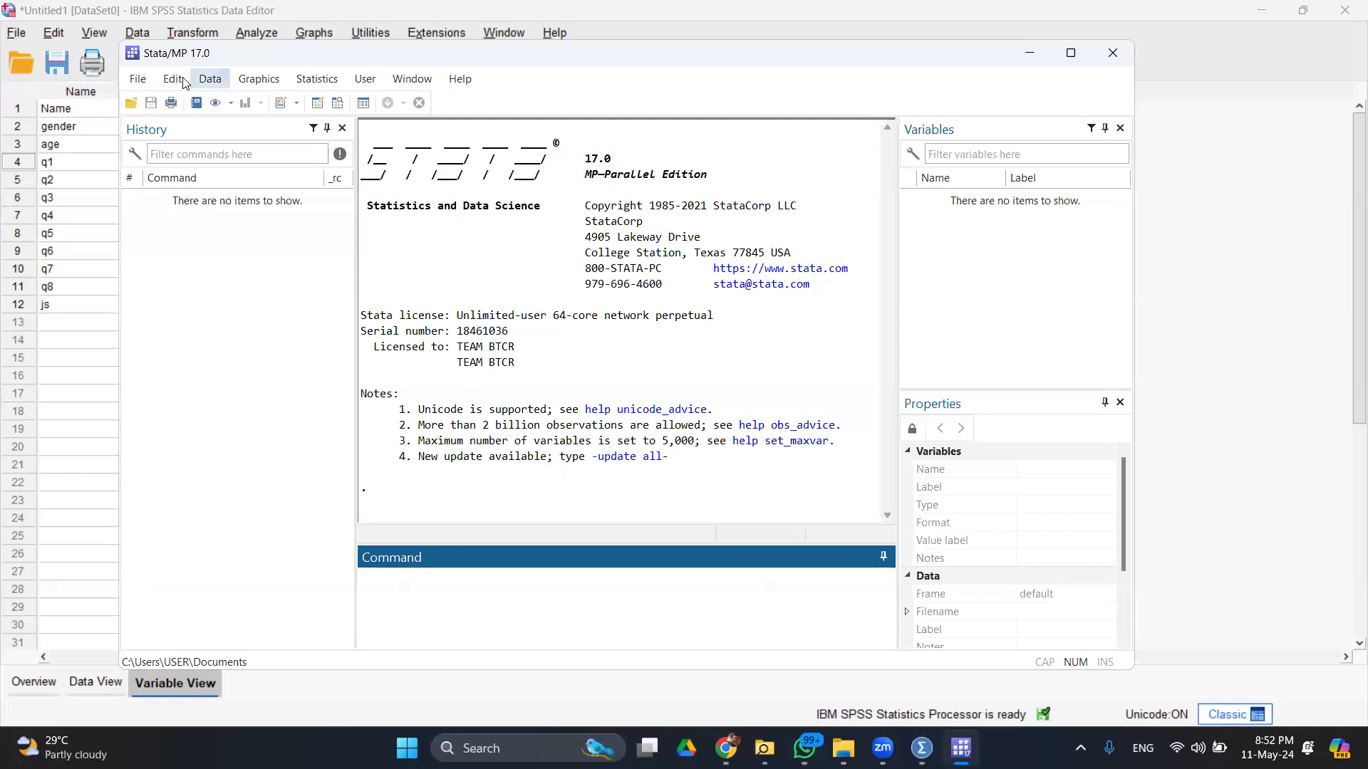
{"action": "left_click", "coordinate": [138, 78]}
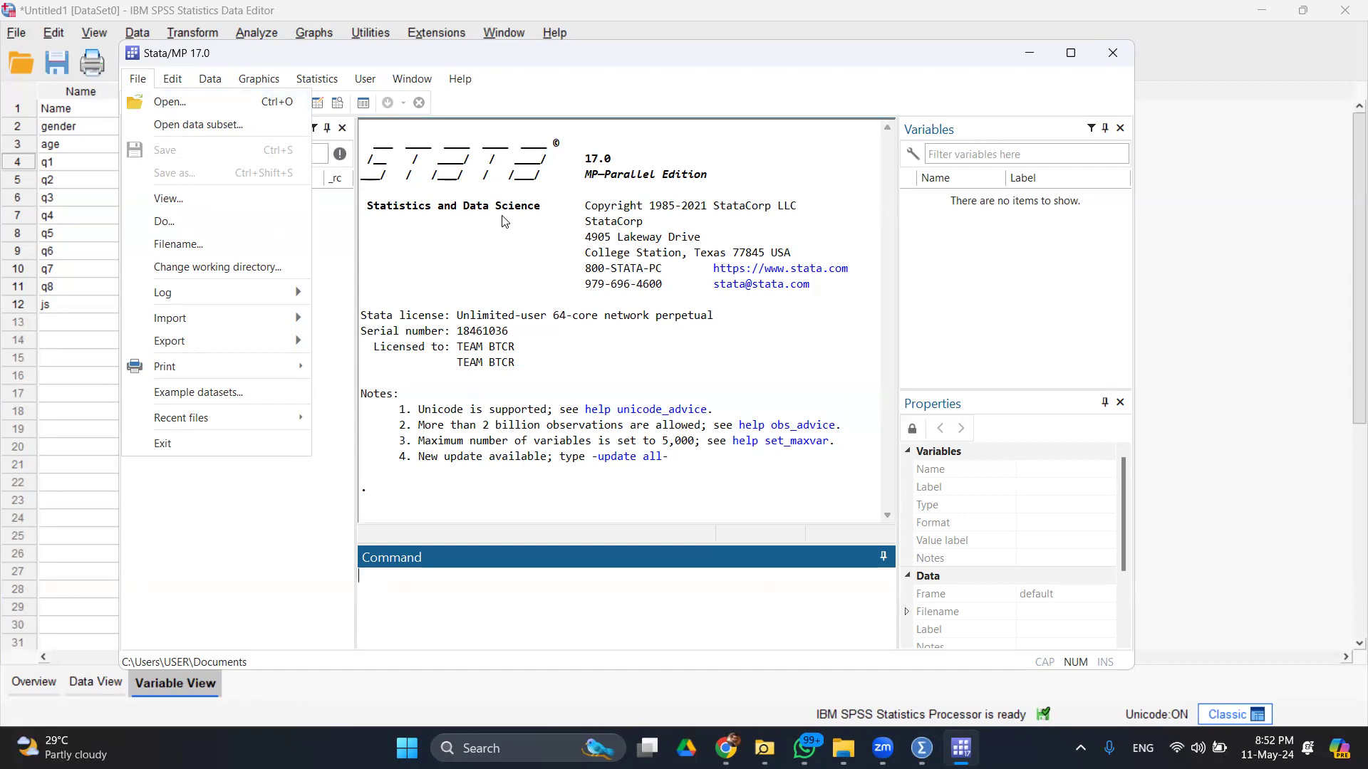
{"action": "key", "text": "super"}
{"action": "left_click", "coordinate": [484, 242]}
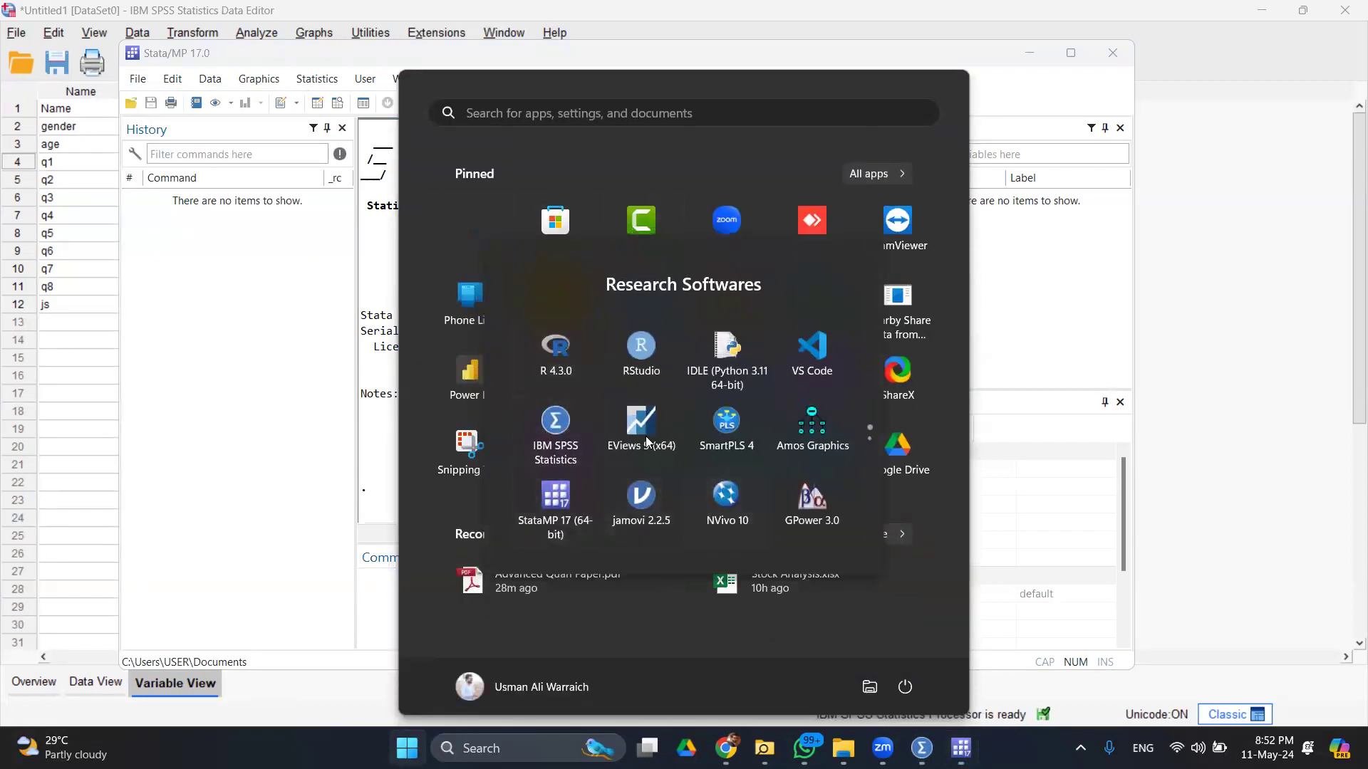
- Launch EViews 9, dismiss the welcome, registration and licence prompts, and browse File > Open
{"action": "left_click", "coordinate": [643, 432]}
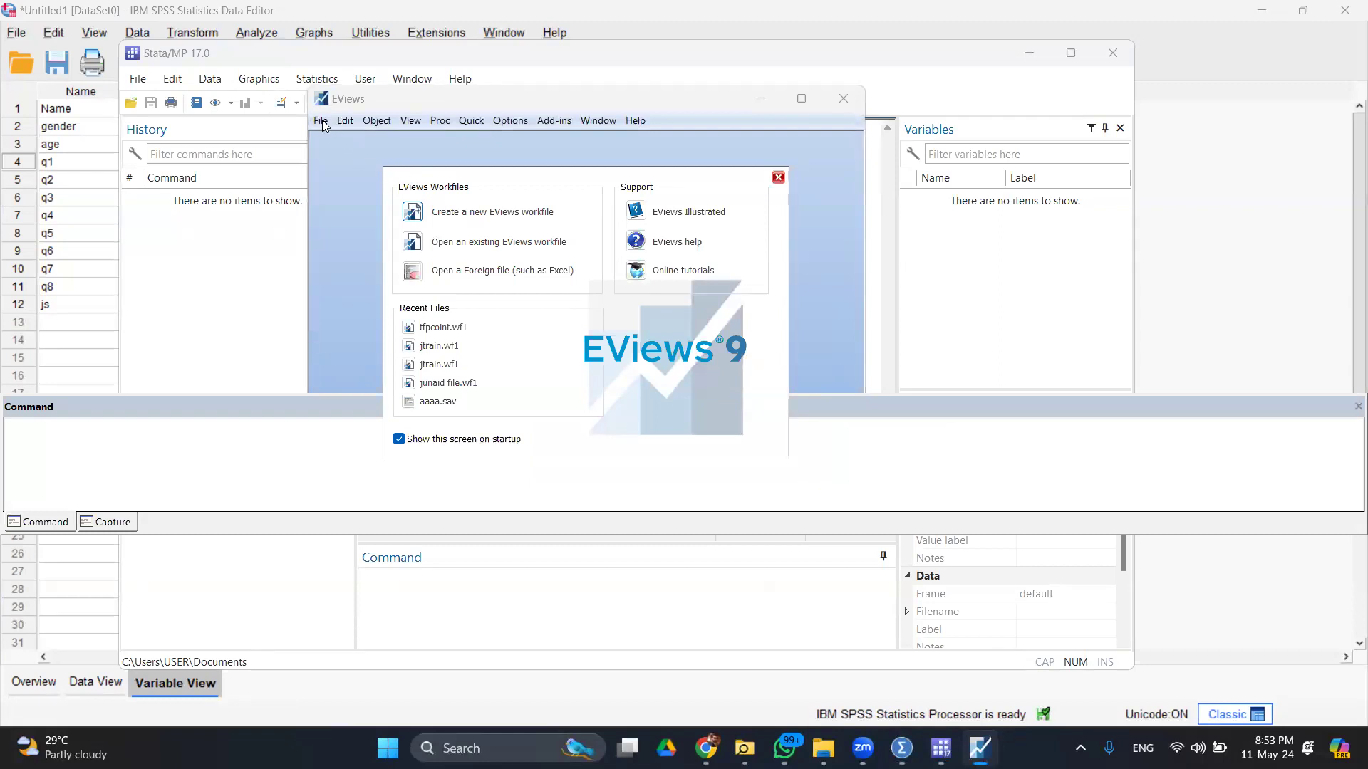
{"action": "left_click", "coordinate": [778, 177]}
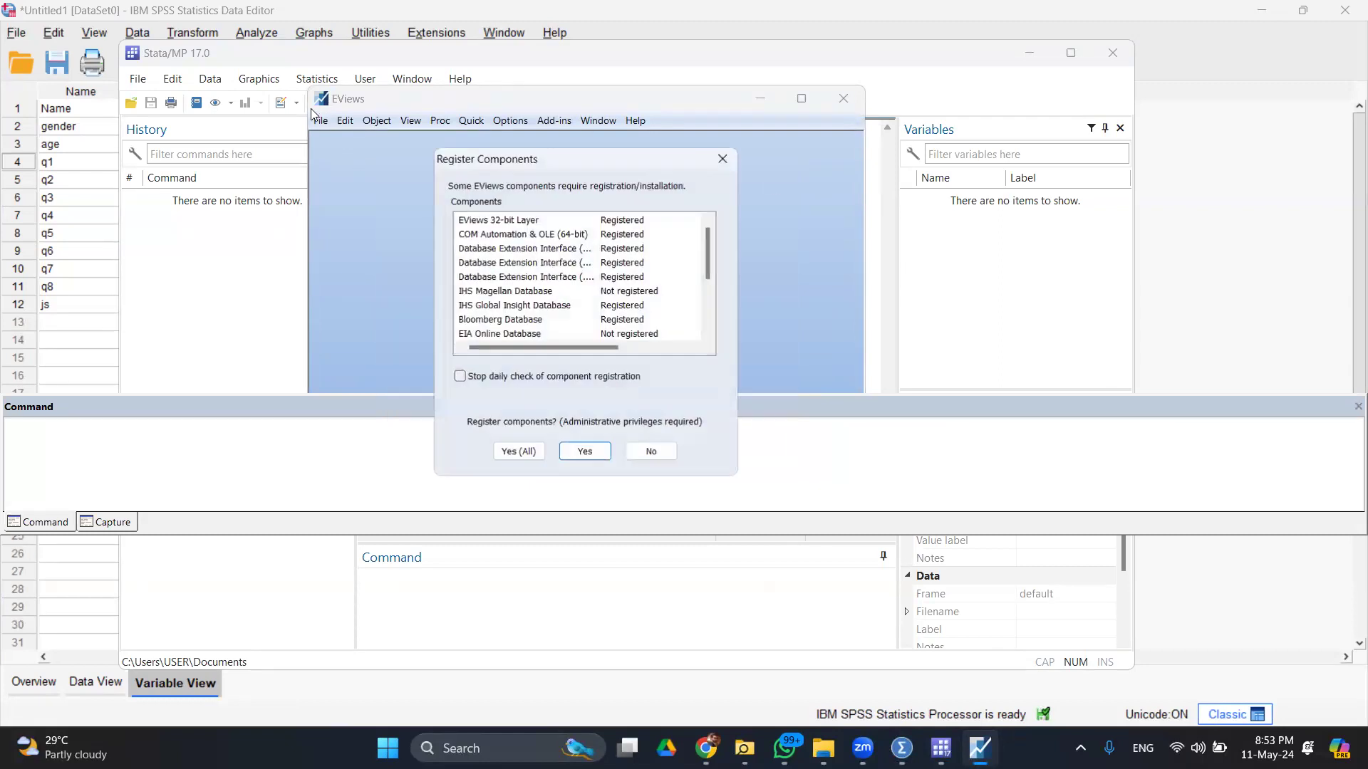
{"action": "left_click", "coordinate": [720, 159]}
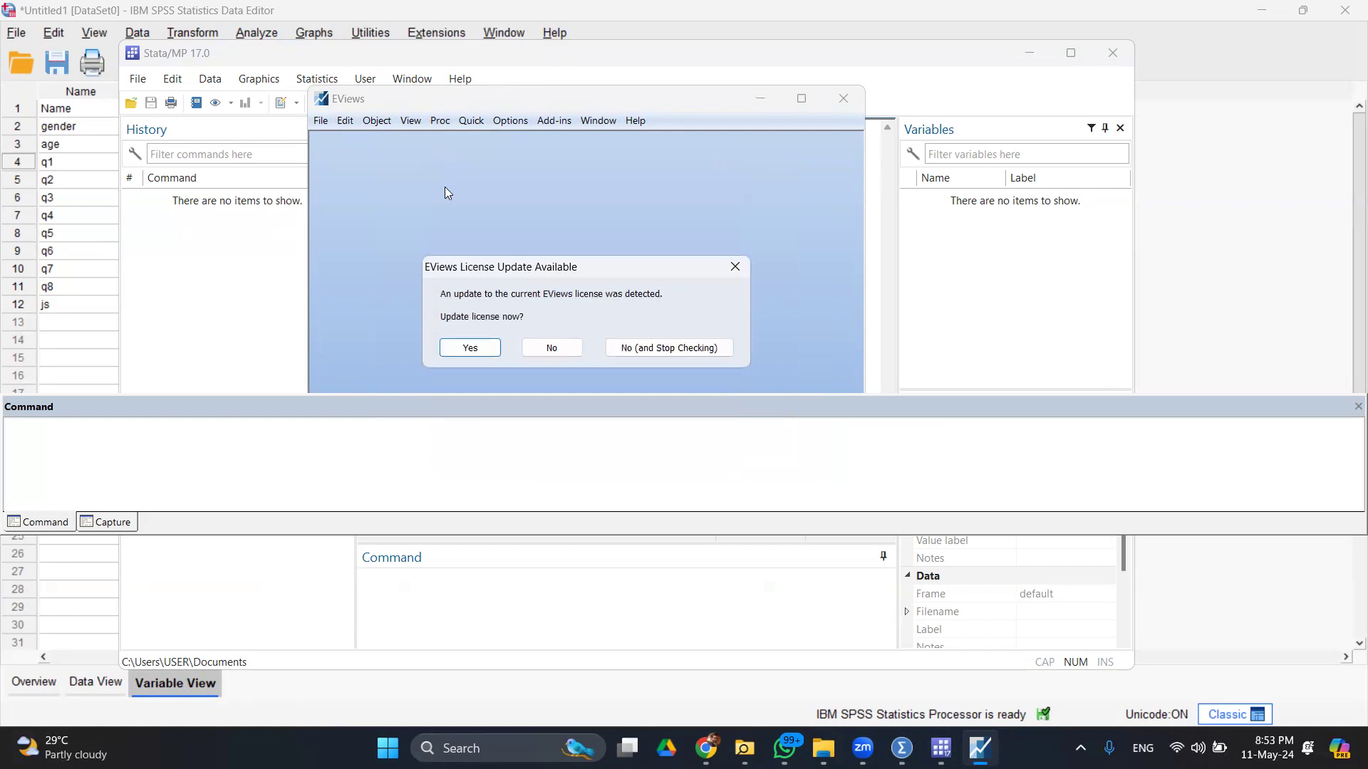
{"action": "left_click", "coordinate": [734, 266]}
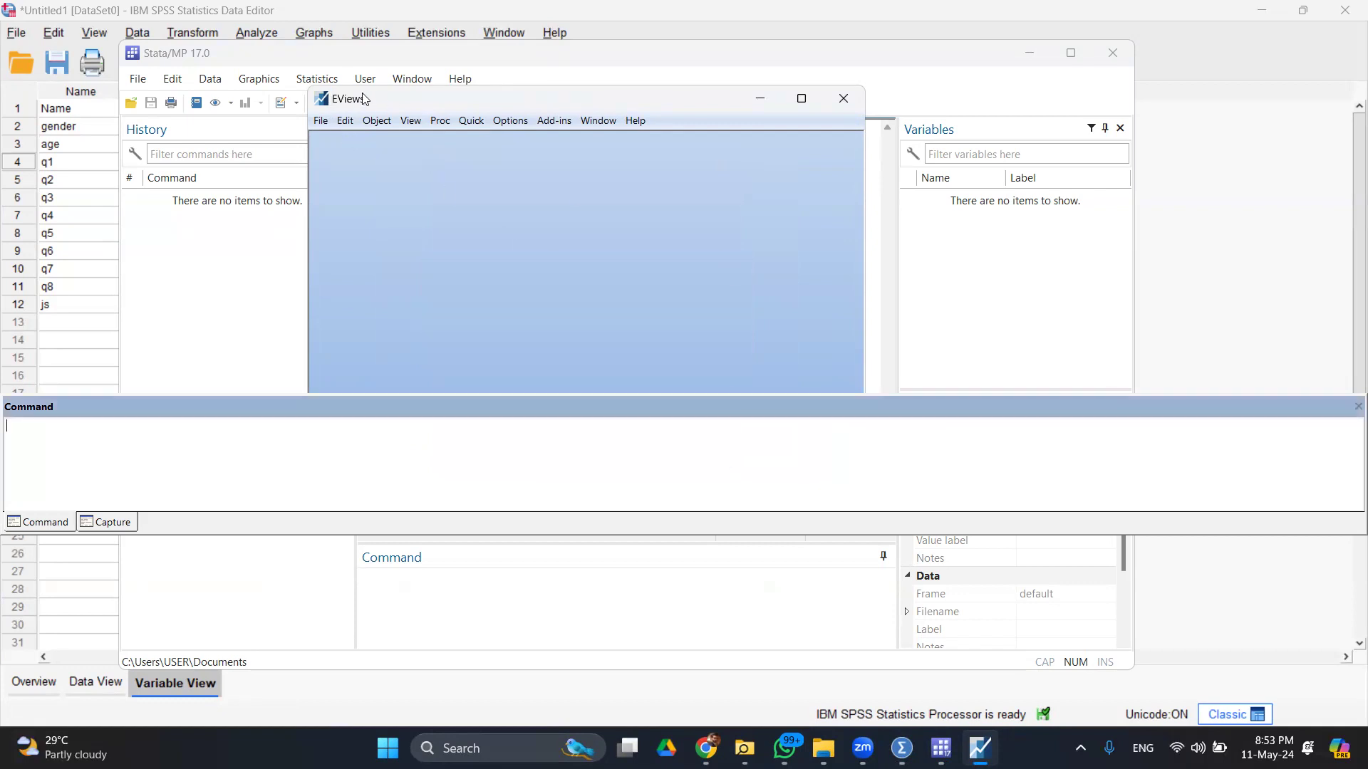
{"action": "left_click", "coordinate": [321, 122]}
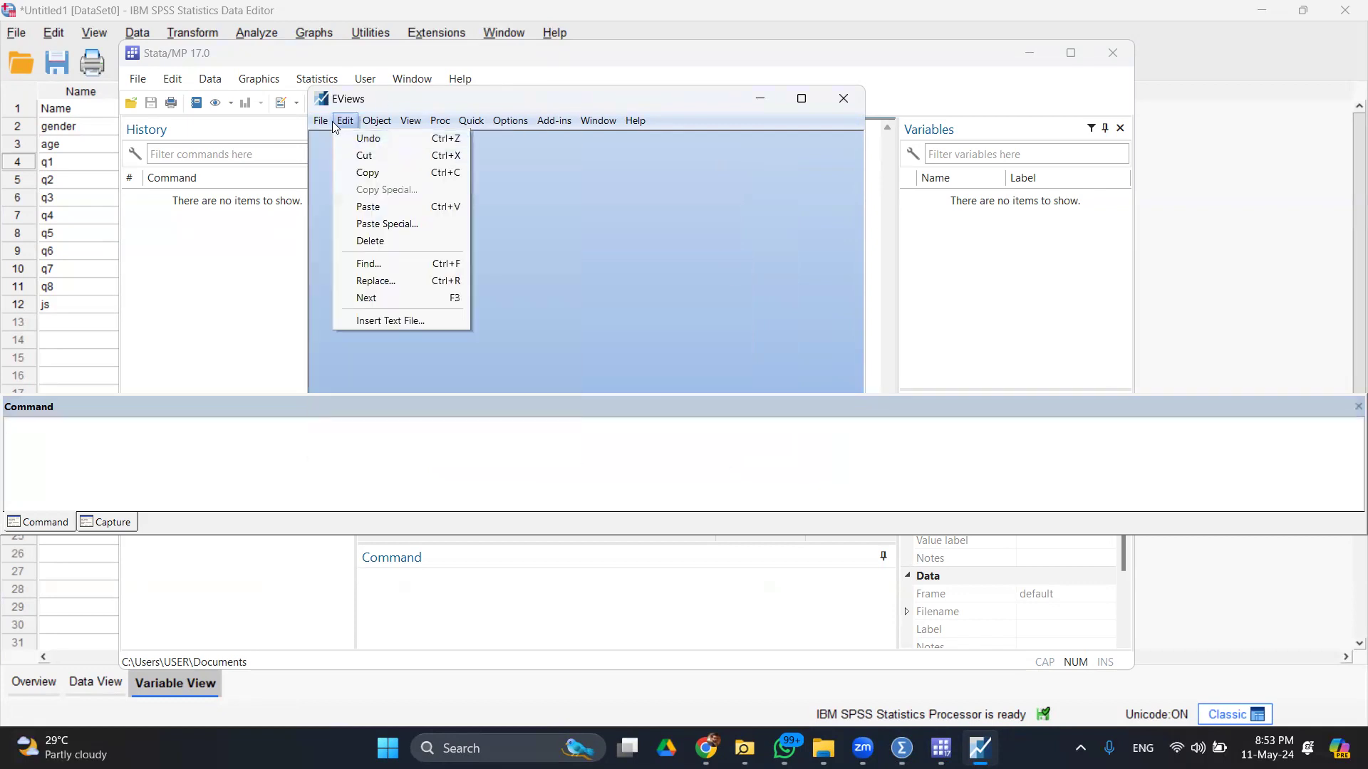
{"action": "mouse_move", "coordinate": [496, 157]}
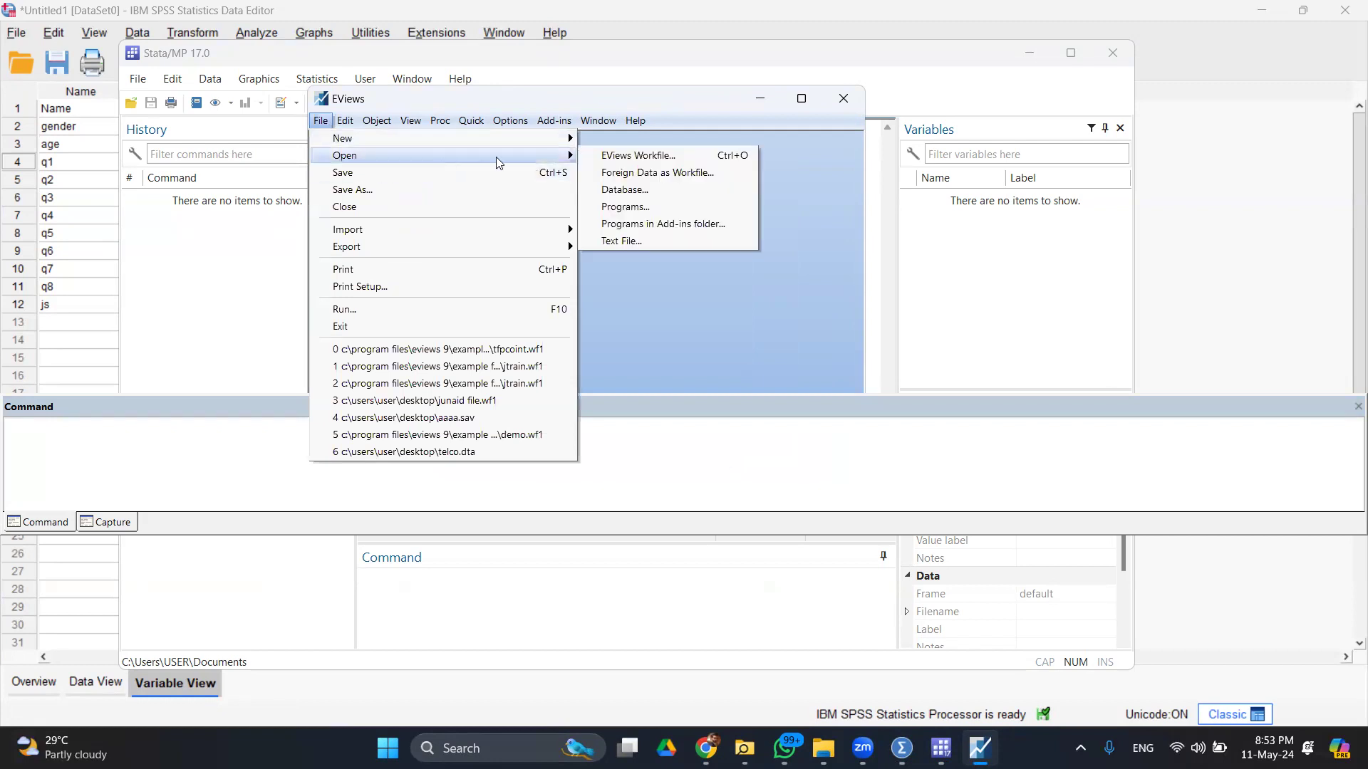
- Choose Foreign Data as Workfile, then cancel the Open dialog
{"action": "left_click", "coordinate": [654, 178]}
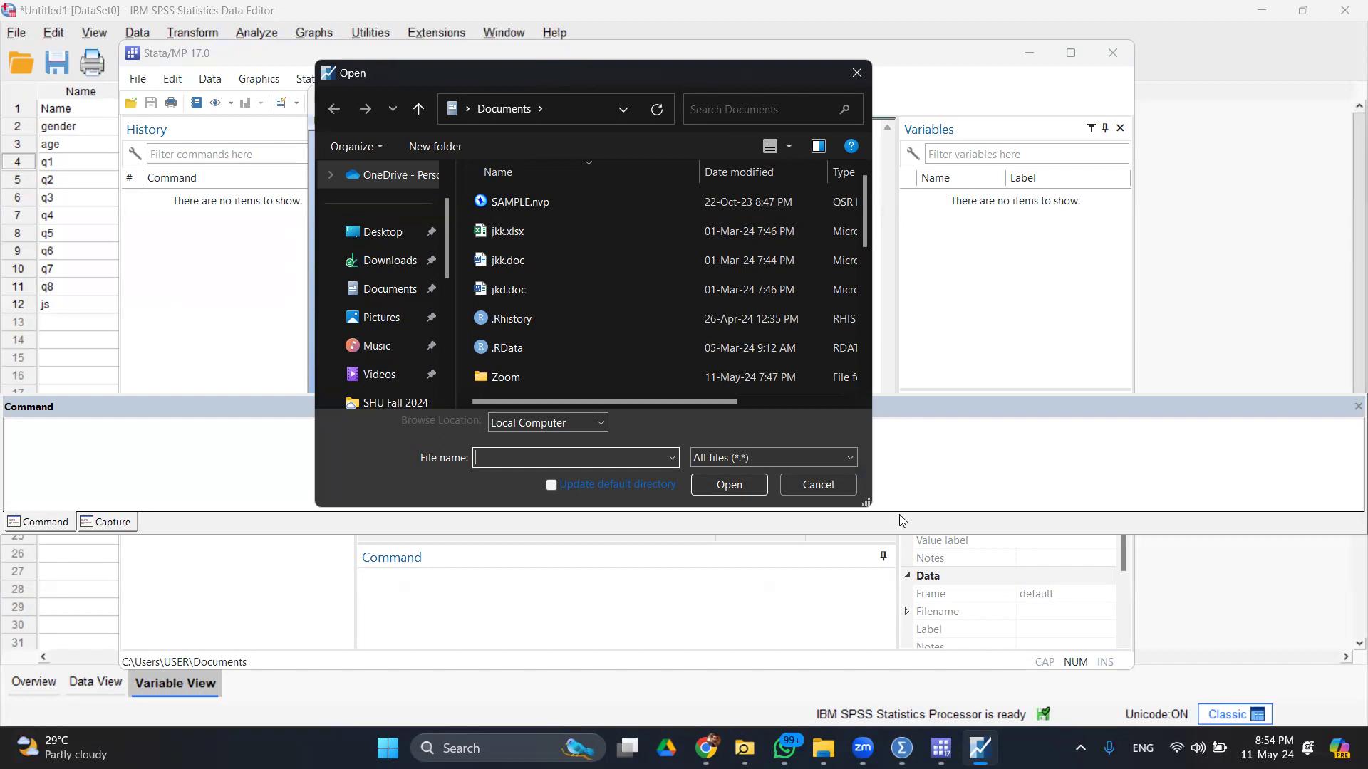
{"action": "left_click", "coordinate": [815, 484]}
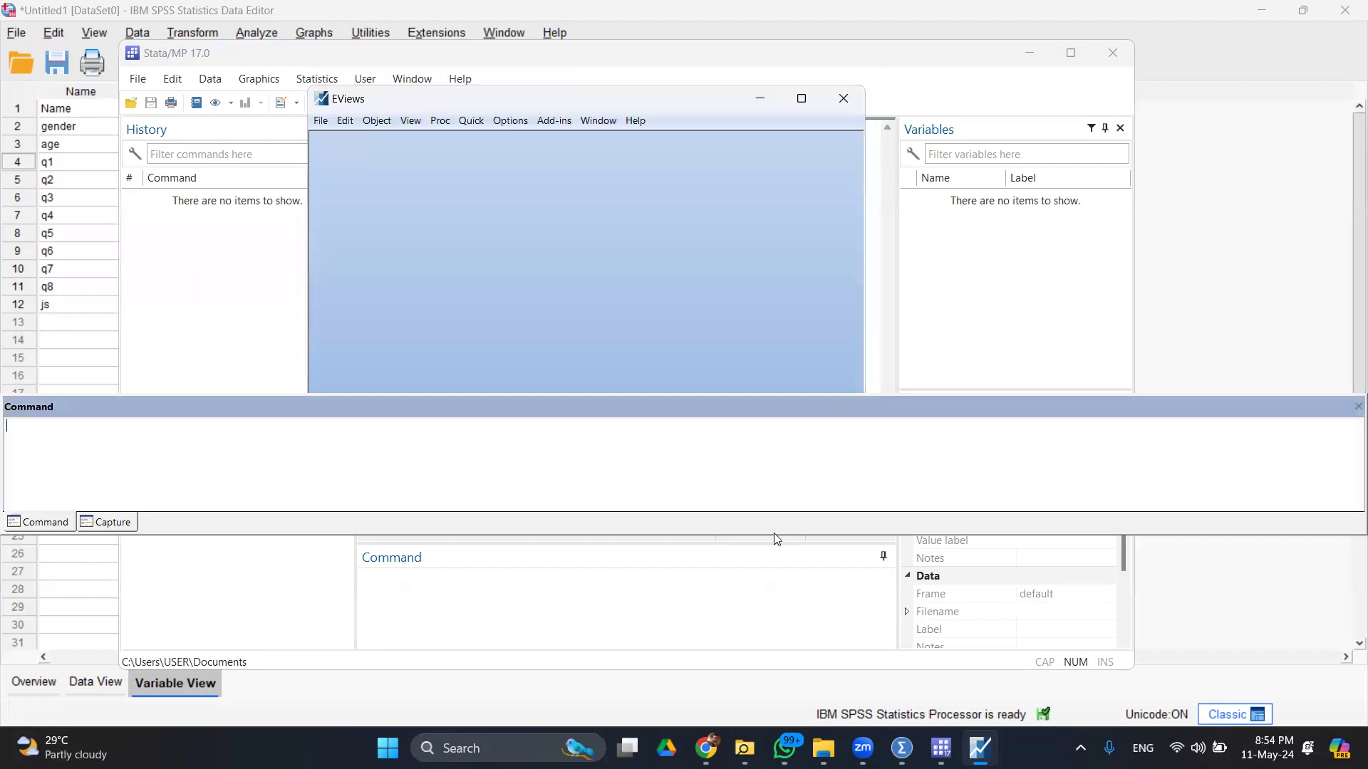